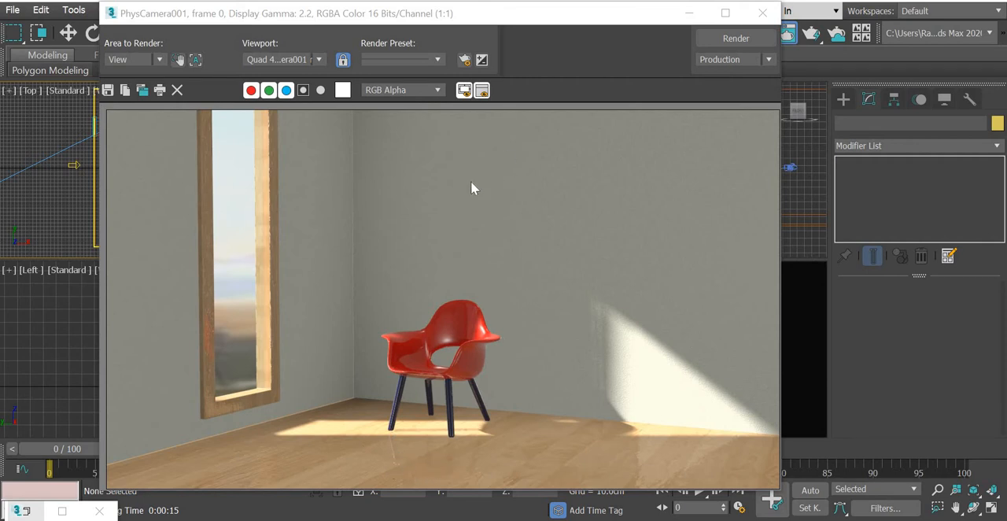
Inspect the finished render of the sunlit room with the red chair and close it.
{"action": "scroll", "coordinate": [470, 181], "scroll_direction": "up", "scroll_amount": 3}
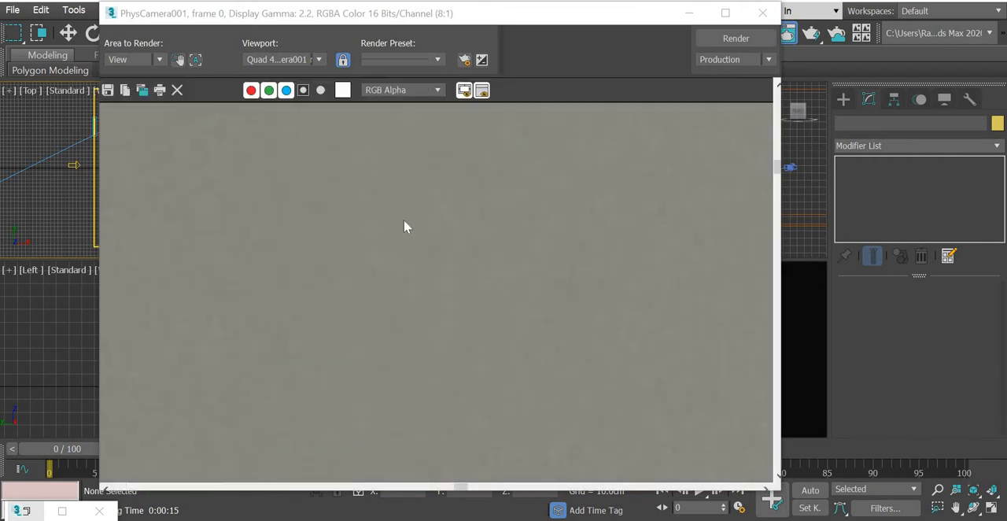
{"action": "scroll", "coordinate": [404, 226], "scroll_direction": "down", "scroll_amount": 4}
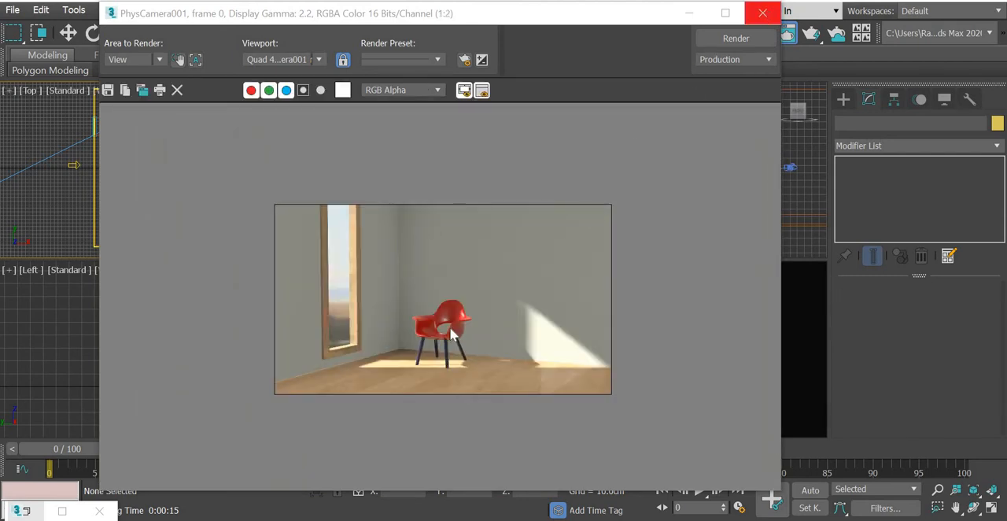
{"action": "left_click", "coordinate": [762, 13]}
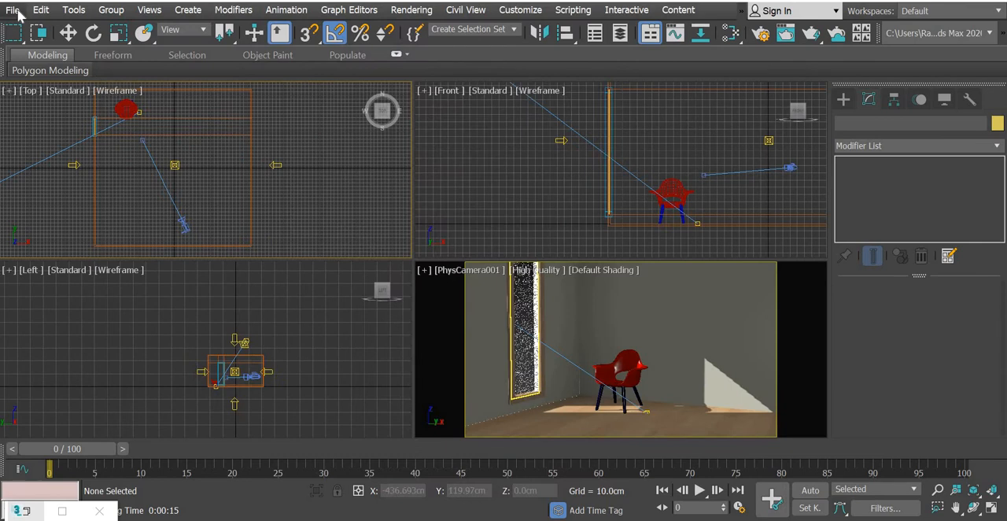
Reset the scene to start from an empty file.
{"action": "left_click", "coordinate": [14, 11]}
{"action": "left_click", "coordinate": [28, 53]}
{"action": "left_click", "coordinate": [493, 288]}
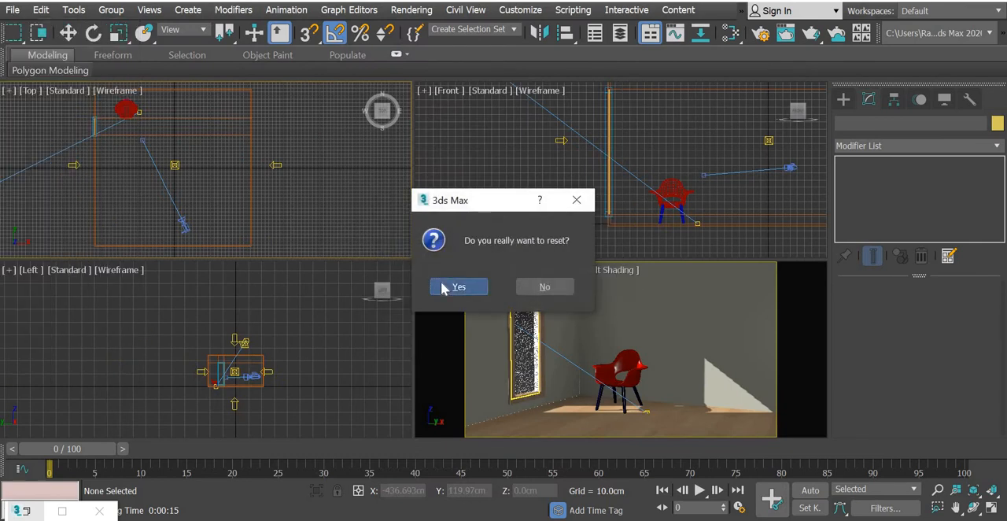
{"action": "left_click", "coordinate": [456, 288]}
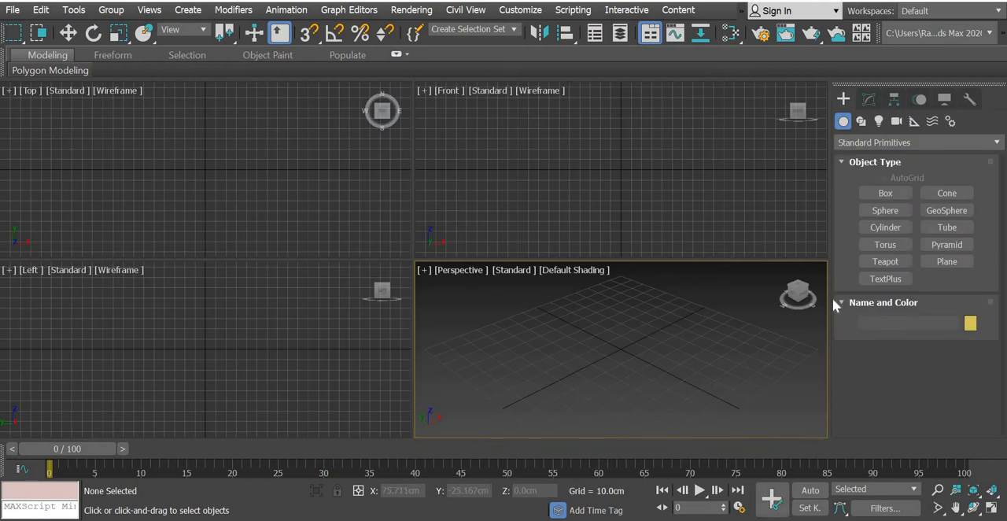
Check the units setup, keeping centimetres as the display unit and 1 unit = 1.0 centimetre as the system scale.
{"action": "left_click", "coordinate": [517, 11]}
{"action": "left_click", "coordinate": [540, 206]}
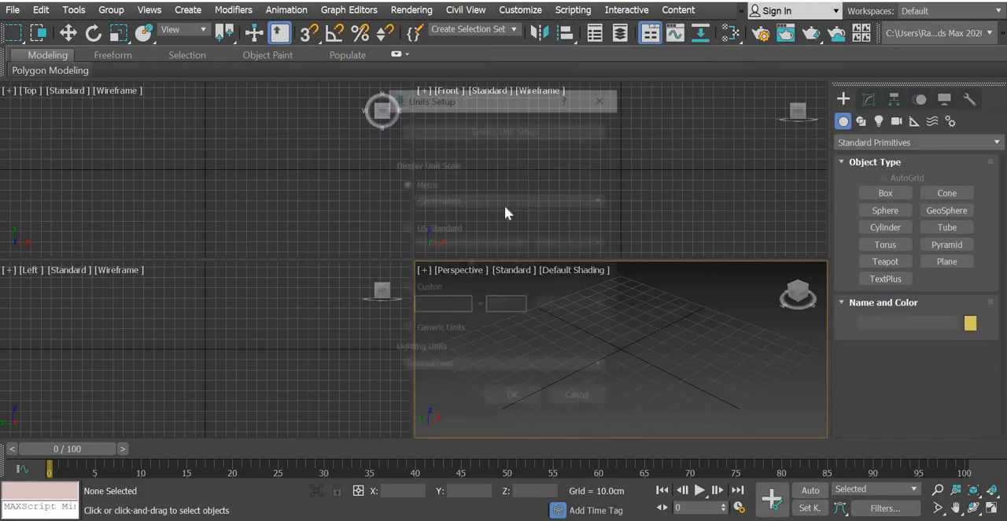
{"action": "left_click", "coordinate": [508, 128]}
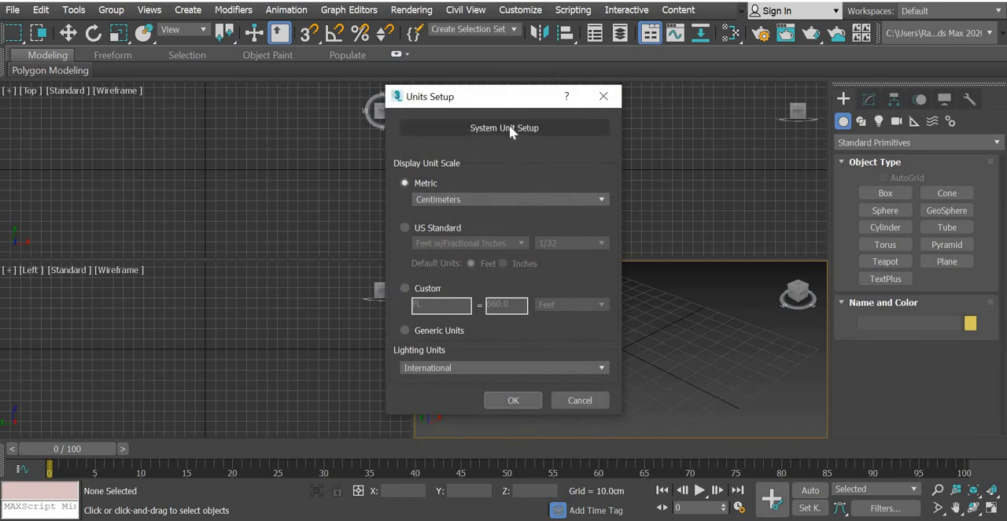
{"action": "left_click", "coordinate": [504, 337]}
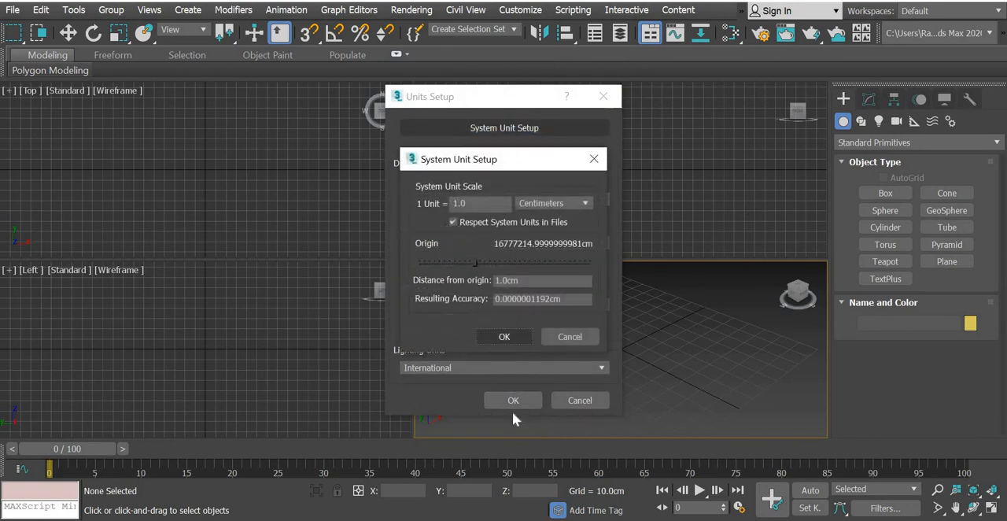
{"action": "left_click", "coordinate": [512, 400]}
Create a cube about 512 cm in size at the origin in the Top view, using the Cube creation method.
{"action": "left_click", "coordinate": [881, 197]}
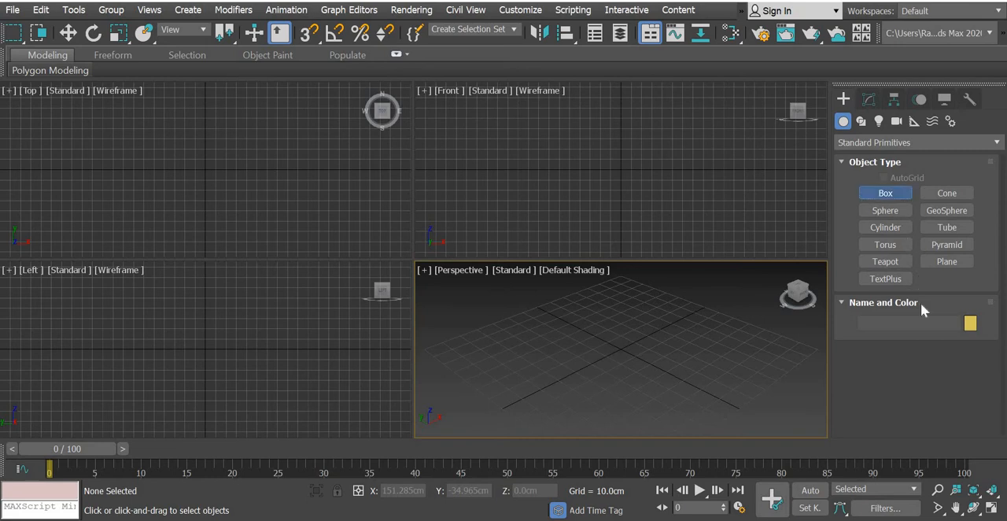
{"action": "left_click", "coordinate": [874, 369]}
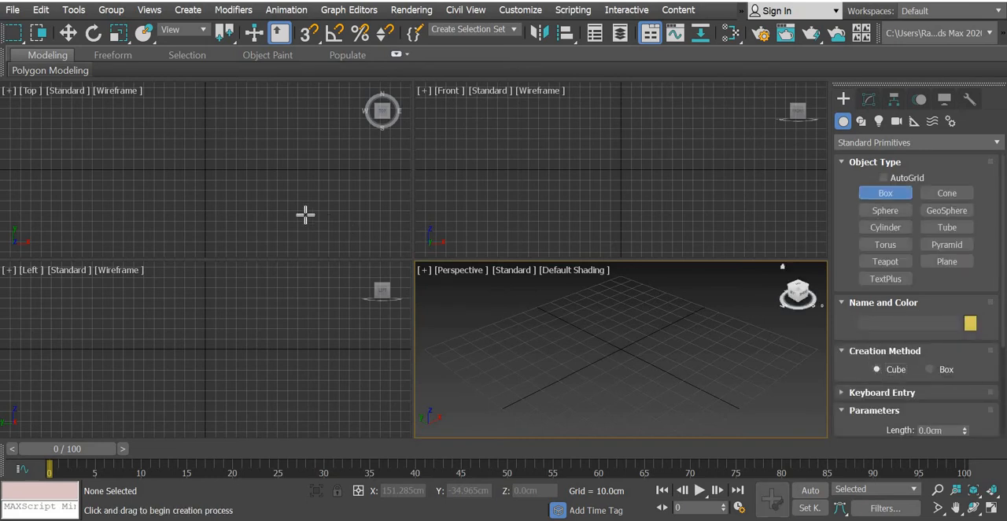
{"action": "left_click_drag", "start_coordinate": [202, 168], "coordinate": [331, 397]}
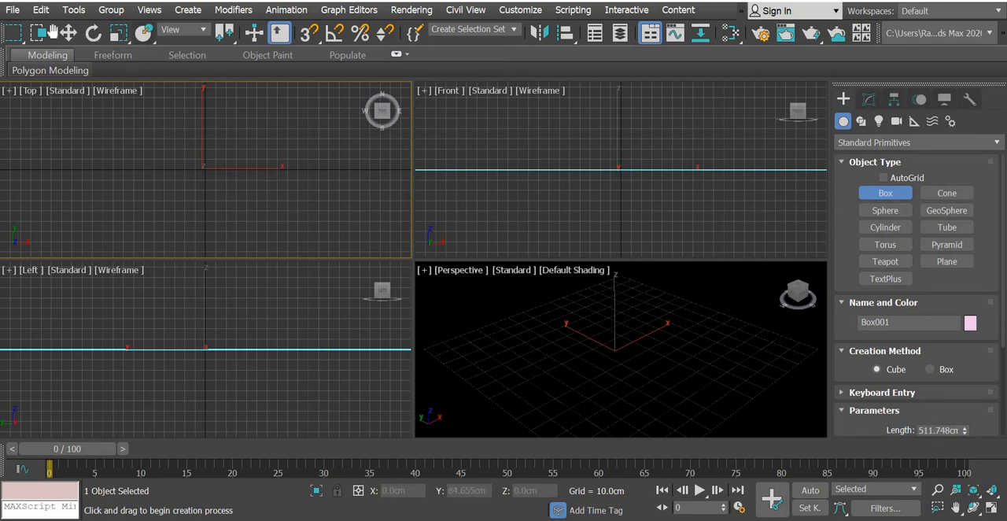
Examine the new cube in the four viewports, framing it fully in each one.
{"action": "left_click", "coordinate": [67, 33]}
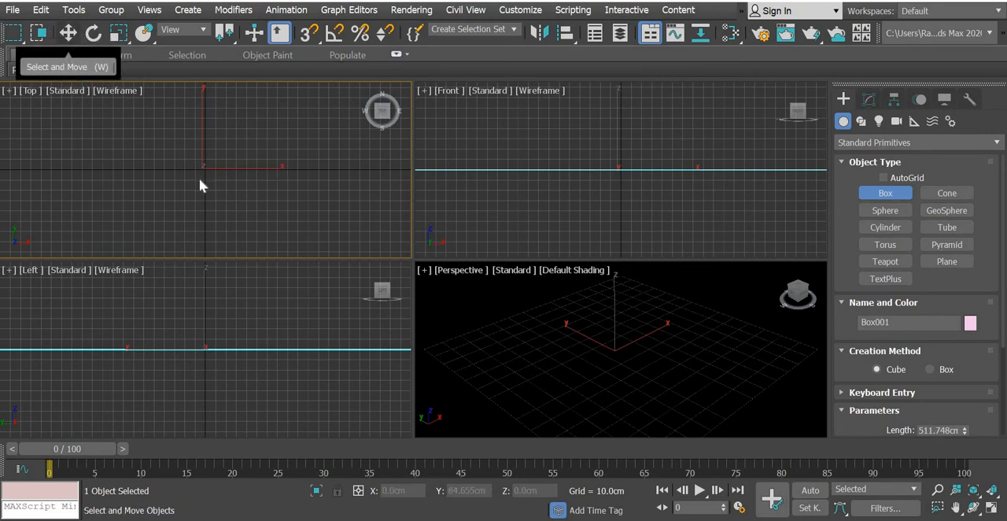
{"action": "left_click", "coordinate": [588, 169]}
{"action": "scroll", "coordinate": [589, 169], "scroll_direction": "down", "scroll_amount": 10}
{"action": "middle_click_drag", "start_coordinate": [588, 170], "coordinate": [588, 200]}
{"action": "scroll", "coordinate": [588, 200], "scroll_direction": "down", "scroll_amount": 2}
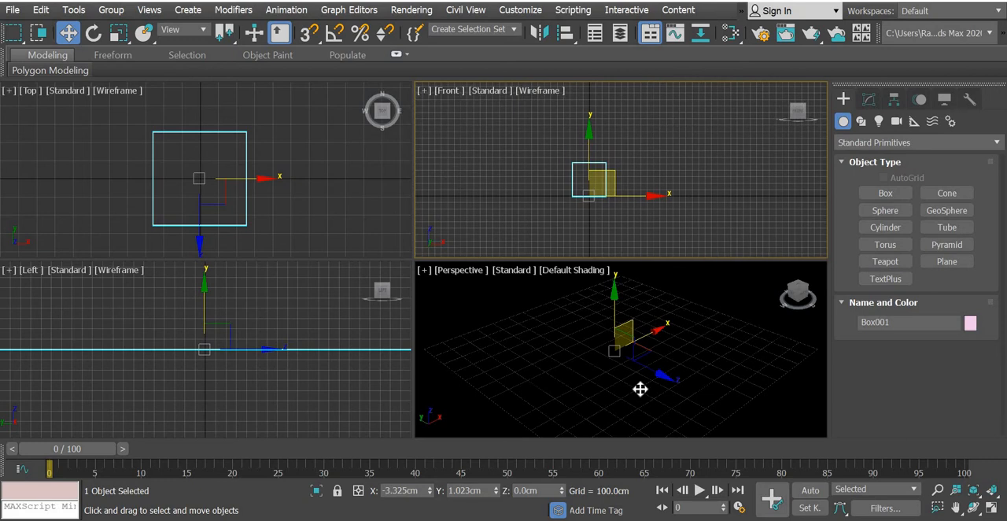
{"action": "scroll", "coordinate": [640, 389], "scroll_direction": "down", "scroll_amount": 5}
{"action": "scroll", "coordinate": [640, 388], "scroll_direction": "down", "scroll_amount": 5}
{"action": "scroll", "coordinate": [361, 392], "scroll_direction": "down", "scroll_amount": 10}
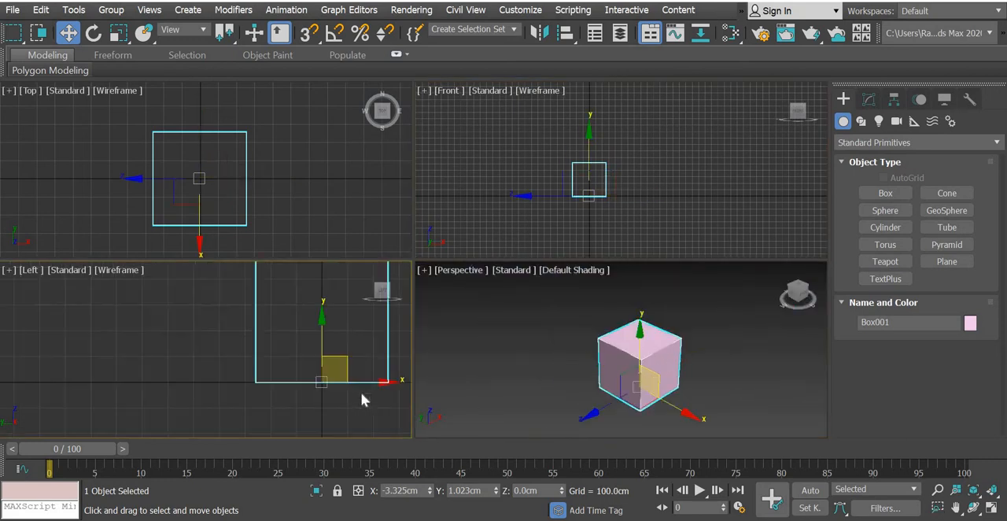
{"action": "key", "text": "z"}
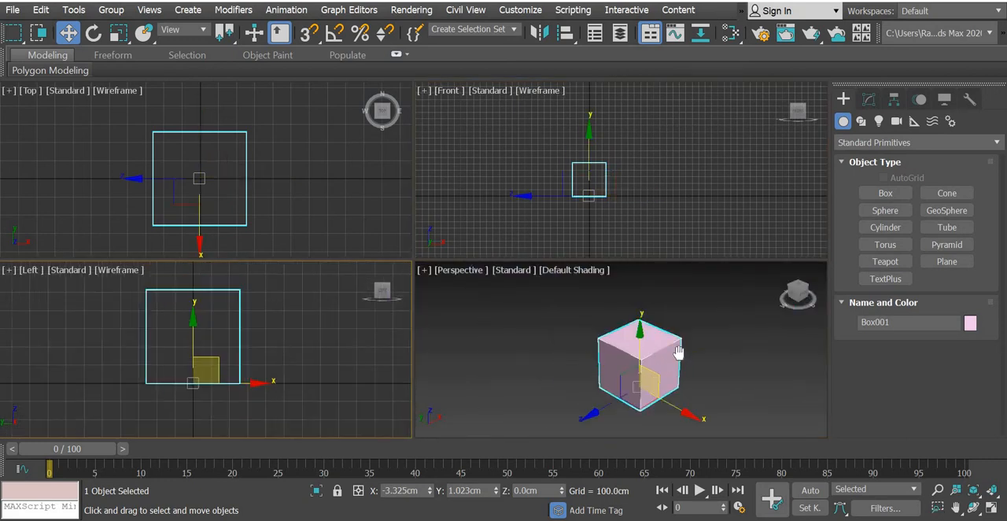
{"action": "middle_click_drag", "start_coordinate": [678, 353], "coordinate": [681, 349]}
{"action": "scroll", "coordinate": [683, 349], "scroll_direction": "up", "scroll_amount": 3}
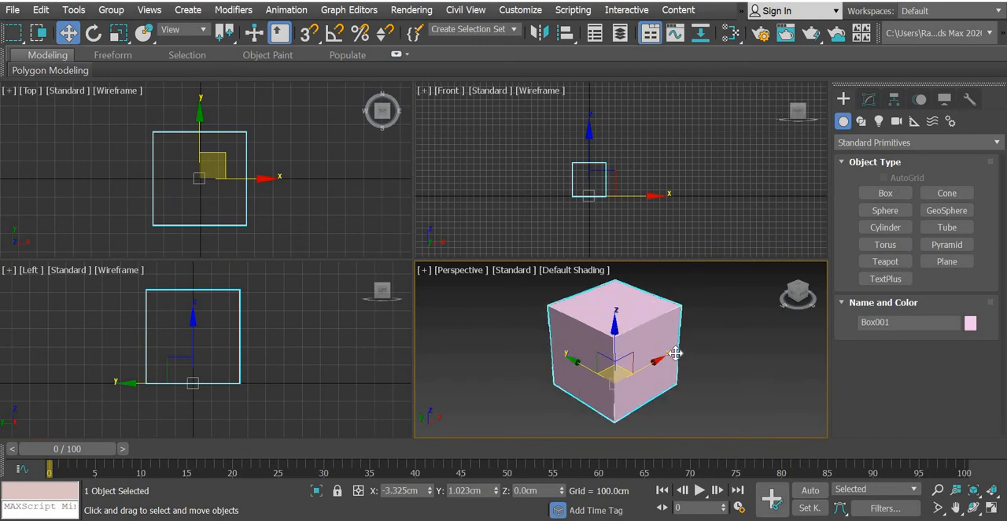
Convert the cube to an Editable Poly and enter its Vertex sub-object level.
{"action": "right_click", "coordinate": [641, 335]}
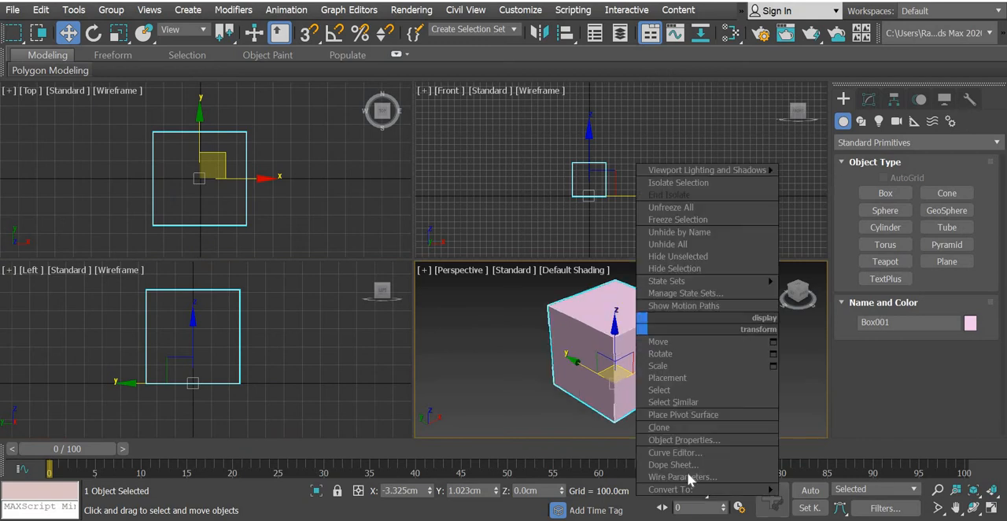
{"action": "mouse_move", "coordinate": [692, 489]}
{"action": "left_click", "coordinate": [881, 477]}
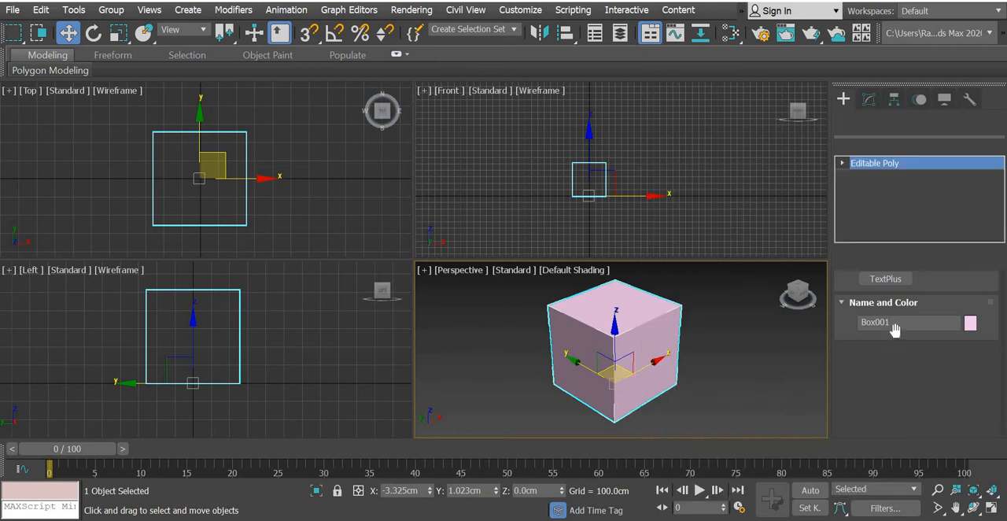
{"action": "left_click", "coordinate": [875, 307]}
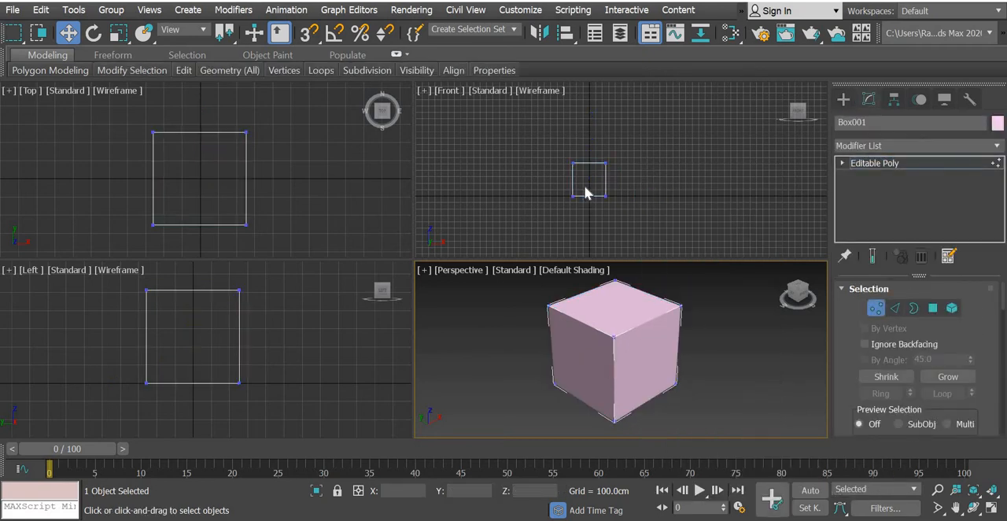
Lower the box's upper vertices in the maximized Front view to a height of about 268 cm.
{"action": "scroll", "coordinate": [584, 187], "scroll_direction": "up", "scroll_amount": 5}
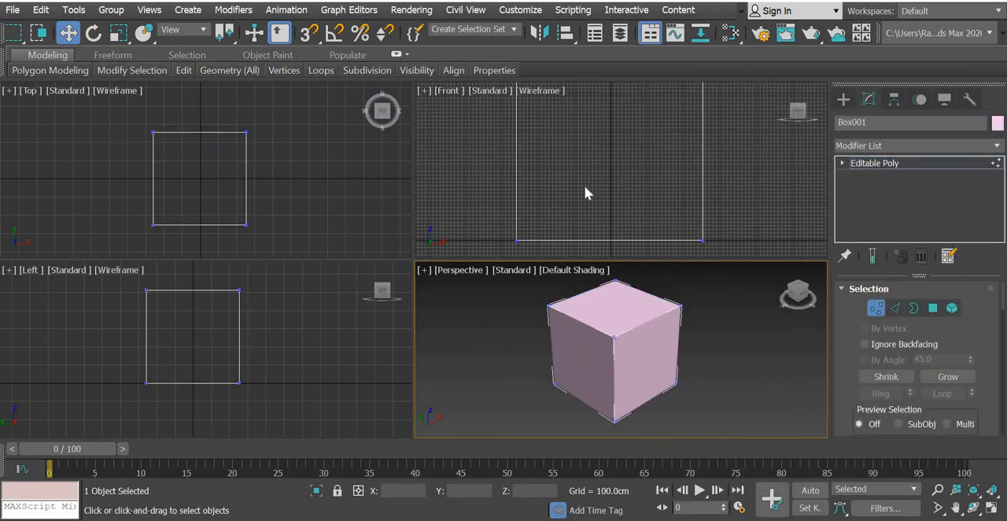
{"action": "left_click", "coordinate": [991, 509]}
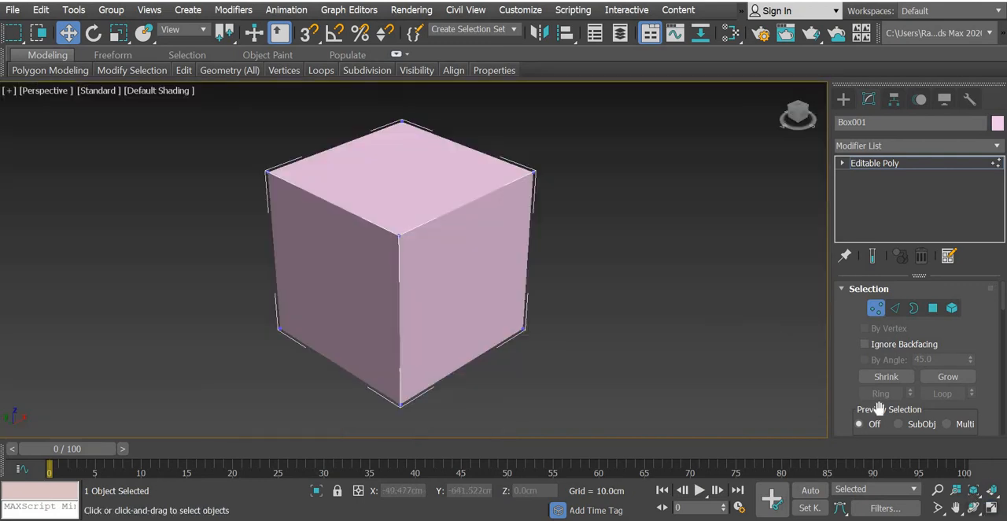
{"action": "left_click", "coordinate": [991, 508]}
{"action": "left_click", "coordinate": [596, 239]}
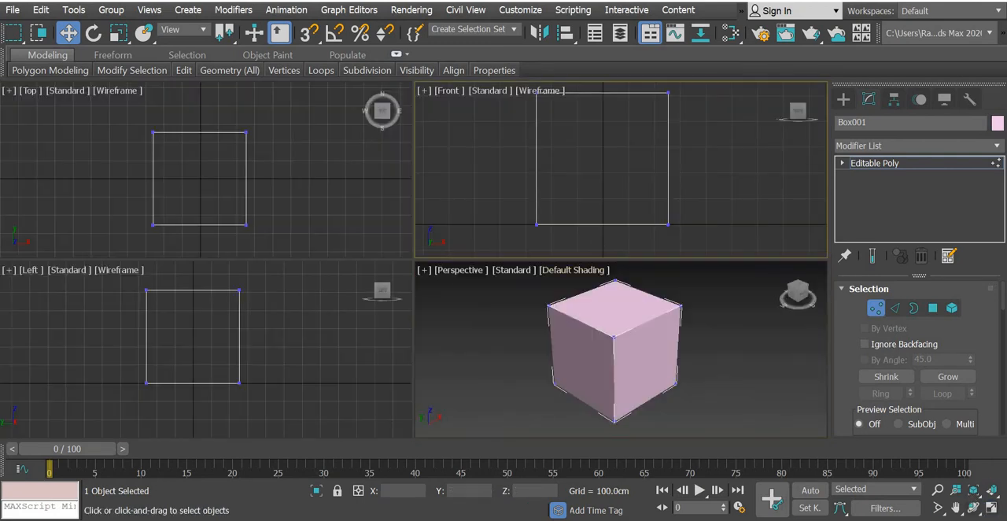
{"action": "left_click", "coordinate": [991, 510]}
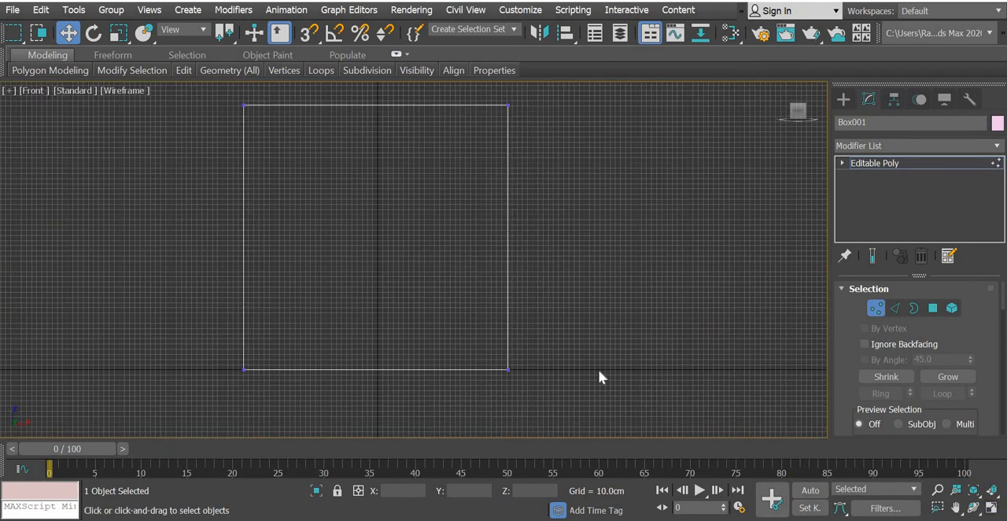
{"action": "scroll", "coordinate": [597, 372], "scroll_direction": "up", "scroll_amount": 2}
{"action": "scroll", "coordinate": [598, 372], "scroll_direction": "down", "scroll_amount": 5}
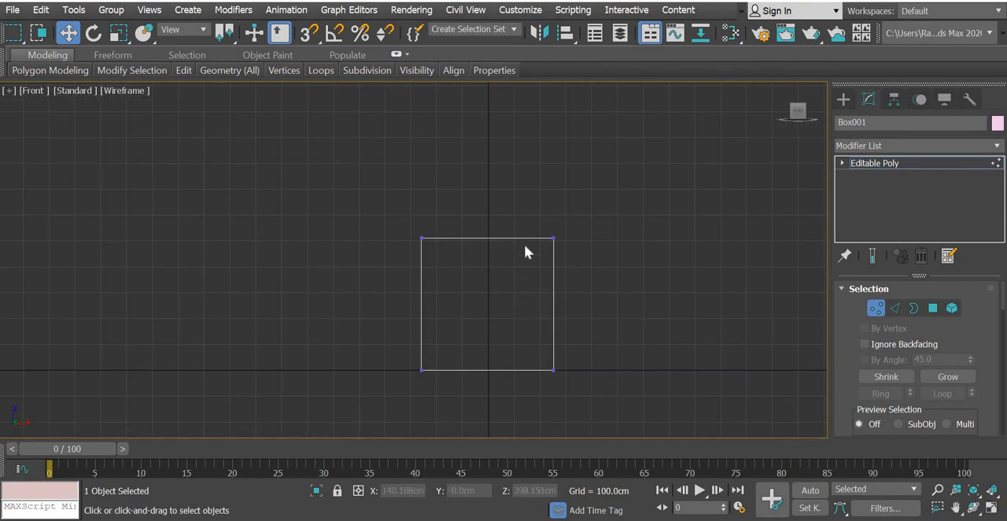
{"action": "left_click_drag", "start_coordinate": [297, 283], "coordinate": [613, 196]}
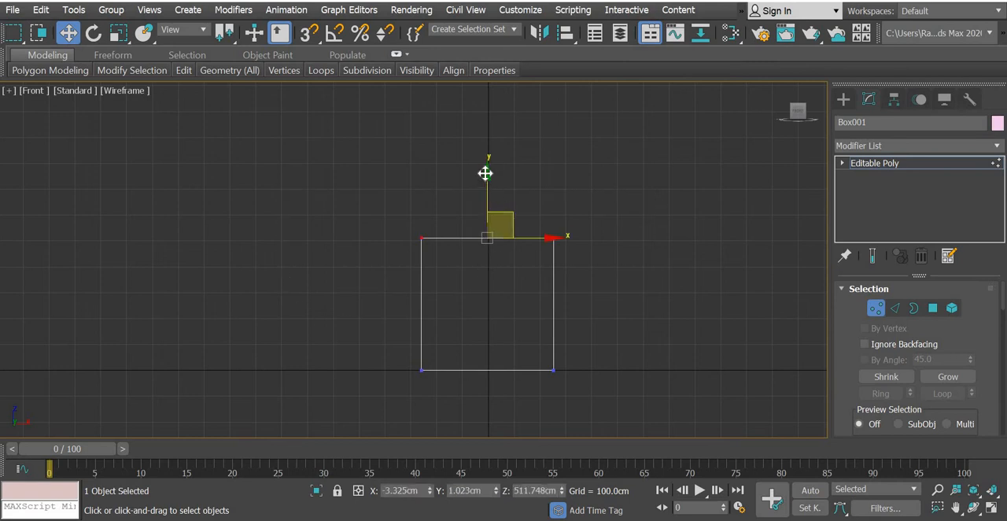
{"action": "left_click_drag", "start_coordinate": [485, 173], "coordinate": [485, 228]}
{"action": "scroll", "coordinate": [468, 344], "scroll_direction": "up", "scroll_amount": 2}
{"action": "middle_click_drag", "start_coordinate": [466, 344], "coordinate": [330, 277]}
{"action": "scroll", "coordinate": [330, 278], "scroll_direction": "up", "scroll_amount": 1}
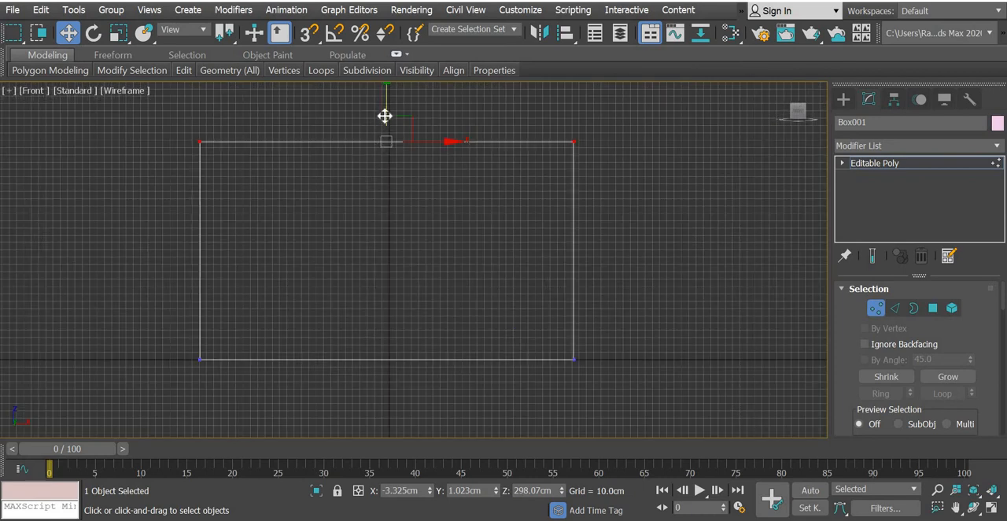
{"action": "left_click_drag", "start_coordinate": [385, 116], "coordinate": [386, 137]}
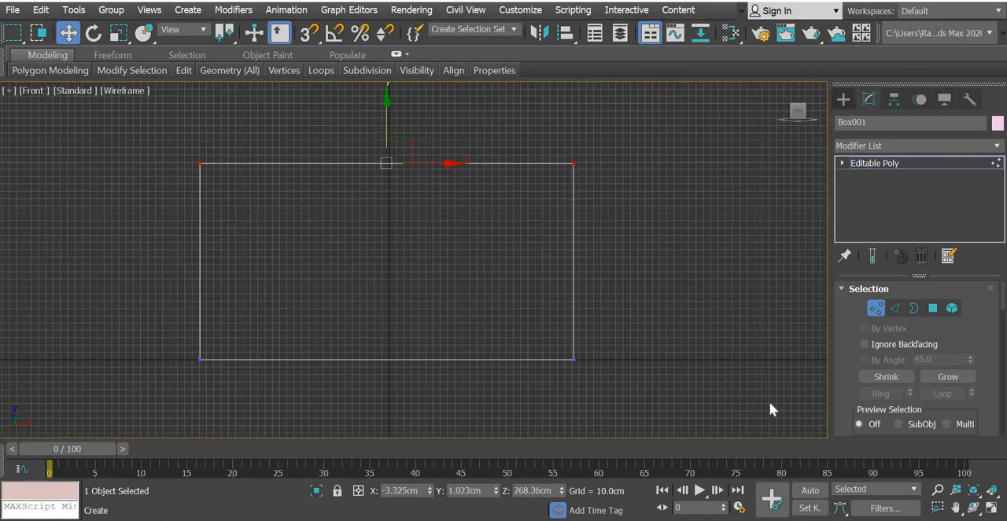
Leave vertex editing, restore the four-viewport layout and deselect the box.
{"action": "left_click", "coordinate": [843, 99]}
{"action": "key", "text": "alt+w"}
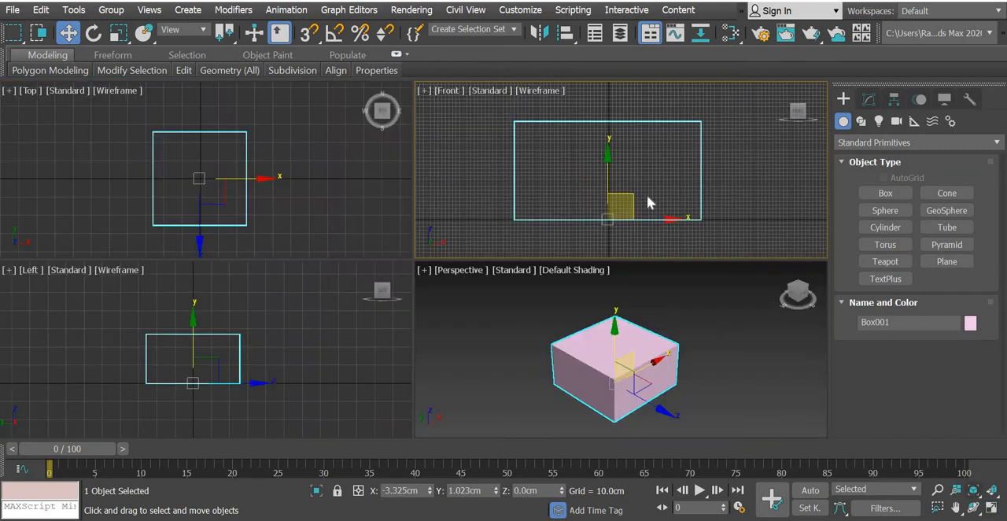
{"action": "left_click", "coordinate": [754, 209]}
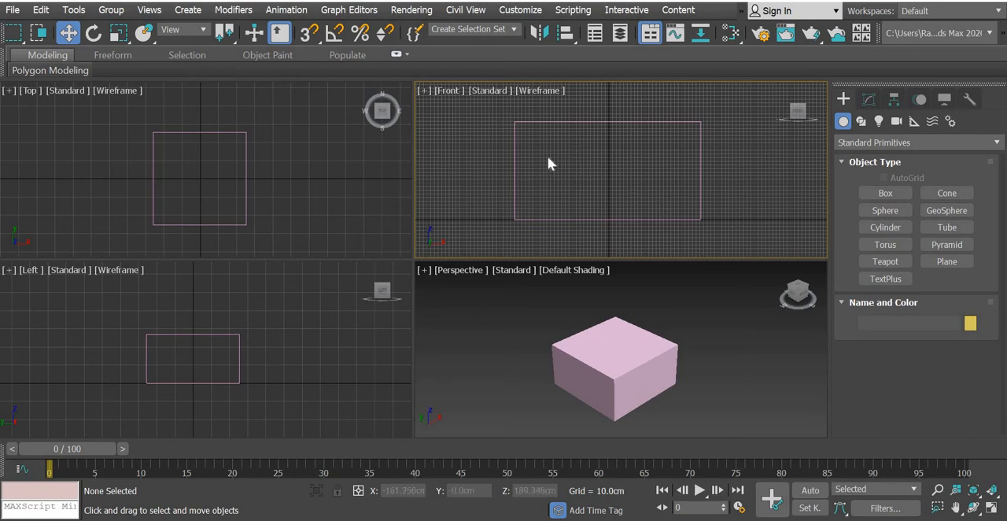
Create a small trial teapot inside the box from the Top view and delete it.
{"action": "left_click", "coordinate": [889, 263]}
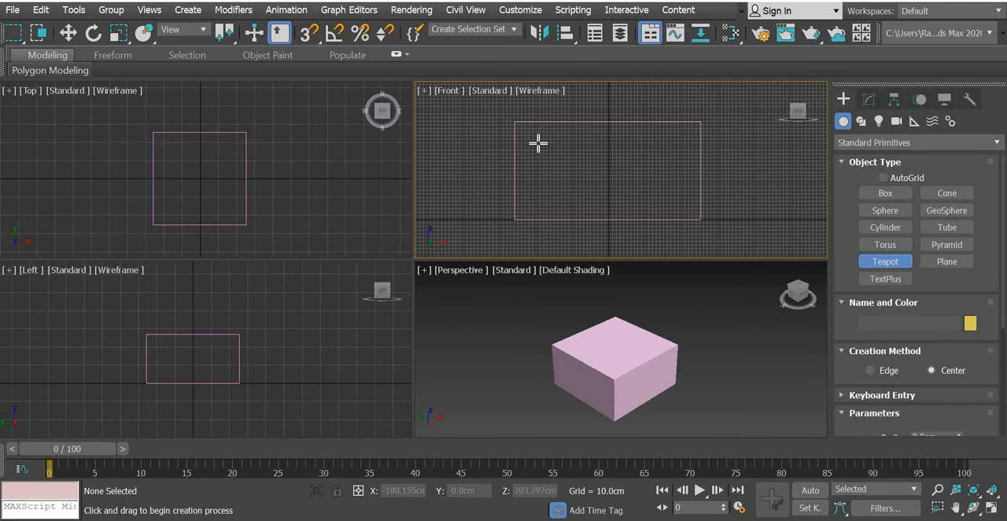
{"action": "scroll", "coordinate": [189, 165], "scroll_direction": "up", "scroll_amount": 5}
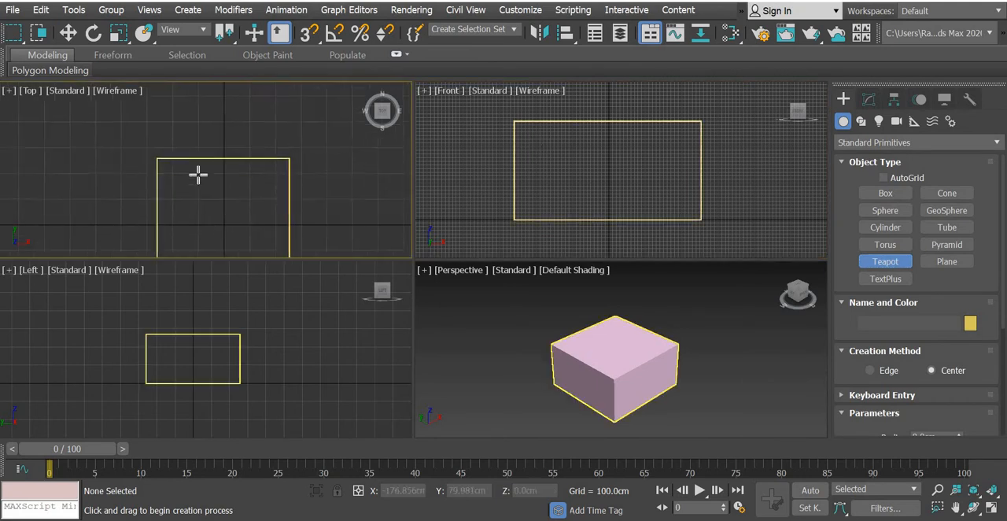
{"action": "left_click_drag", "start_coordinate": [185, 159], "coordinate": [195, 175]}
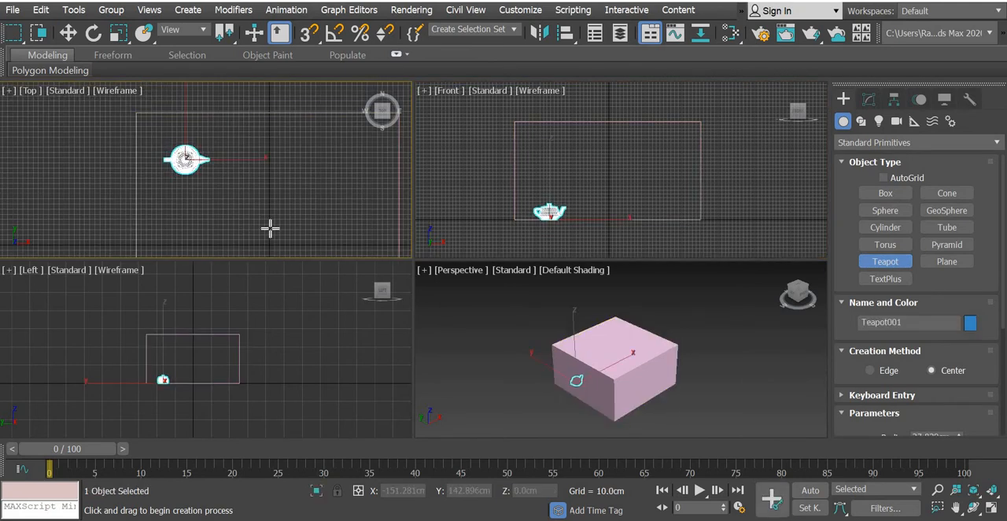
{"action": "left_click", "coordinate": [92, 32]}
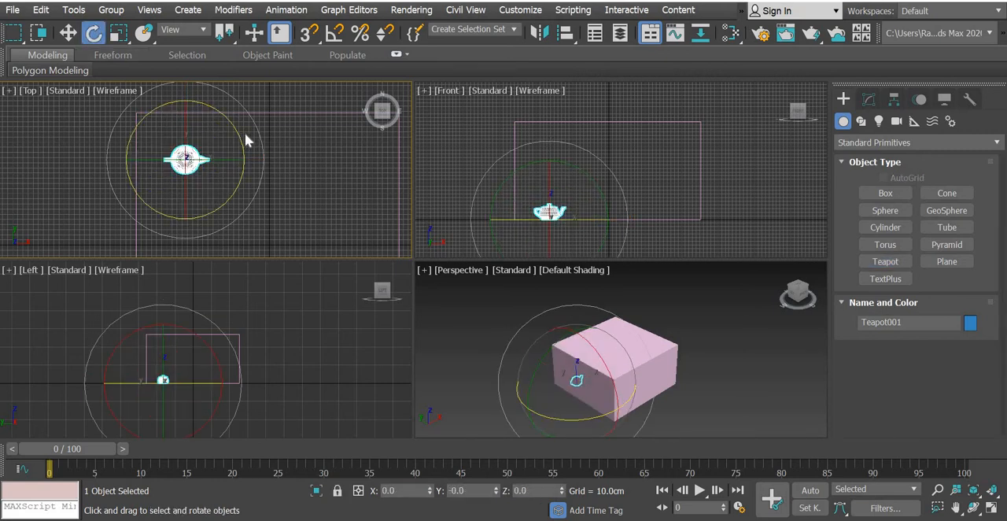
{"action": "key", "text": "Delete"}
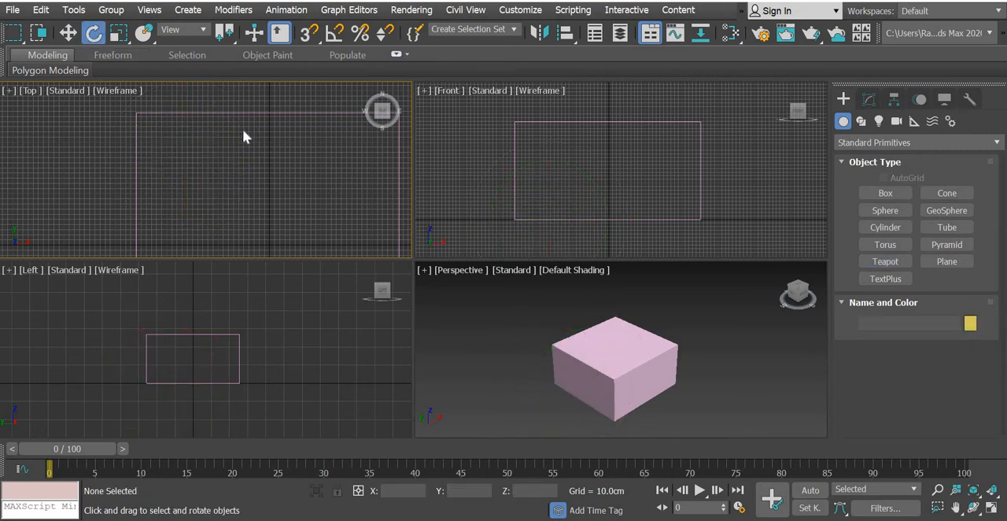
Save the room scene as "chair y" in the youtube > 3ds > 3d modelling > chair folder.
{"action": "left_click", "coordinate": [12, 9]}
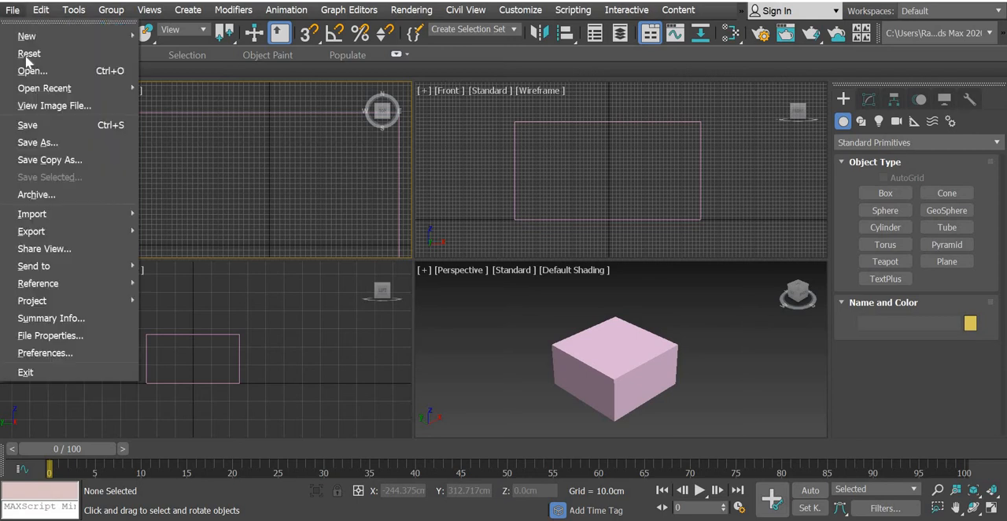
{"action": "left_click", "coordinate": [33, 126]}
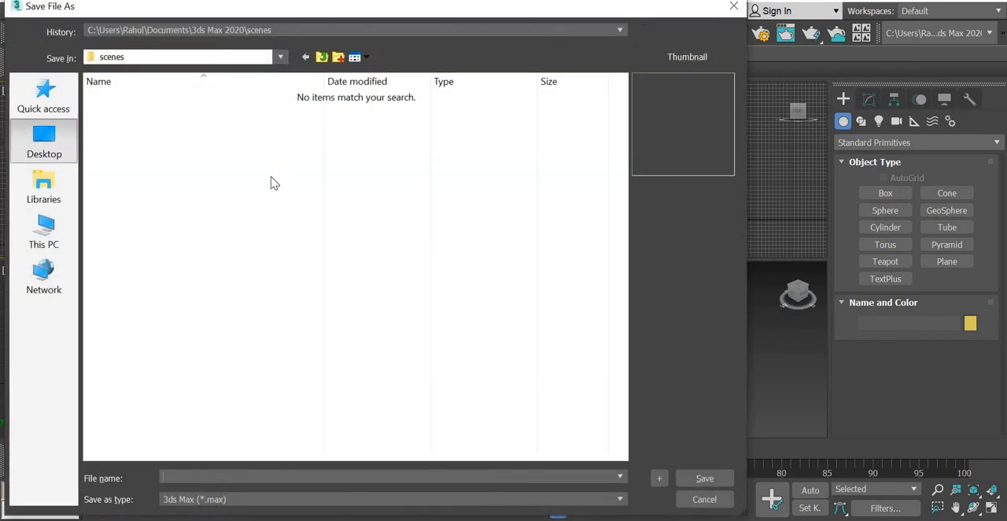
{"action": "double_click", "coordinate": [303, 324]}
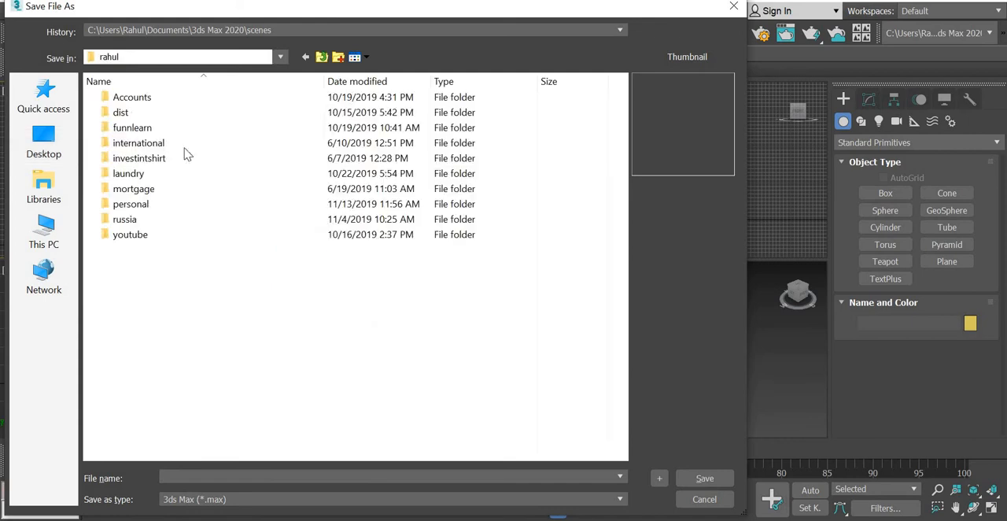
{"action": "double_click", "coordinate": [129, 236]}
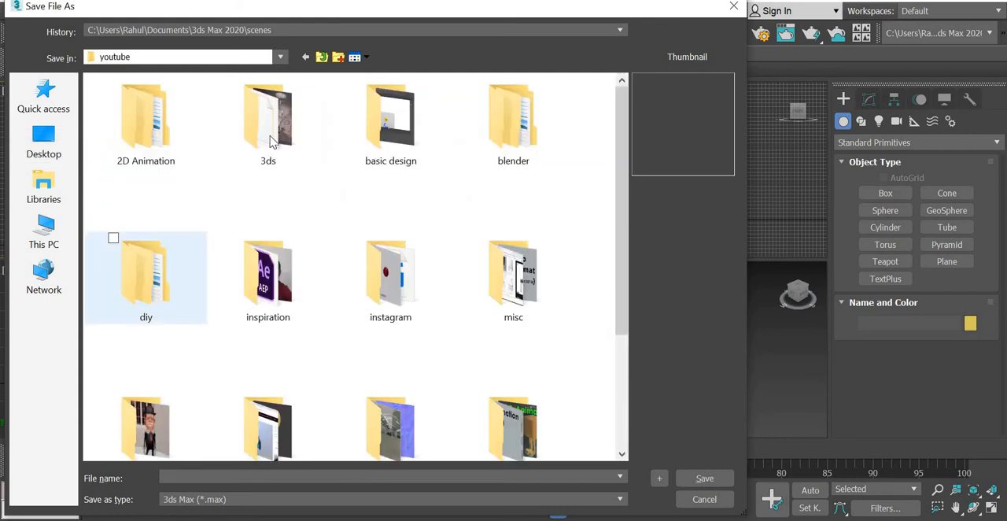
{"action": "double_click", "coordinate": [270, 140]}
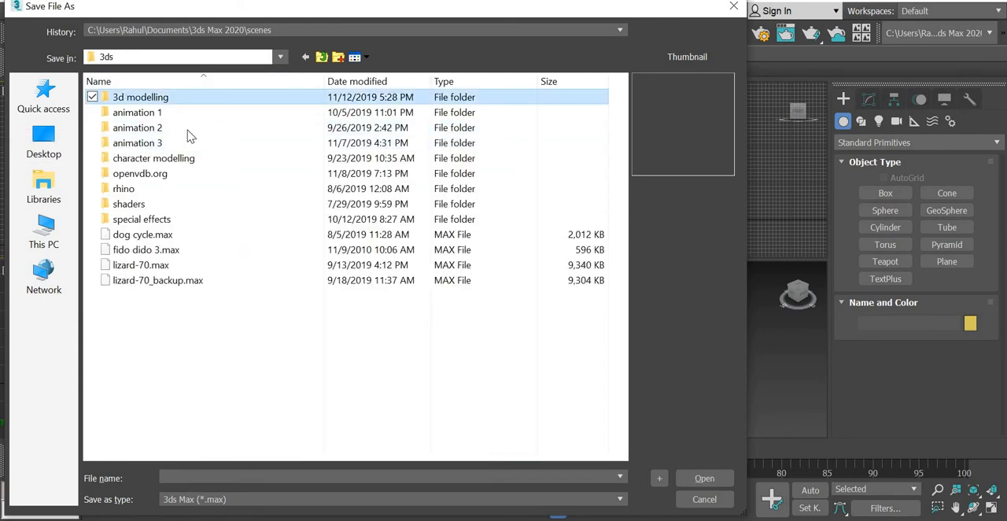
{"action": "key", "text": "Return"}
{"action": "double_click", "coordinate": [157, 129]}
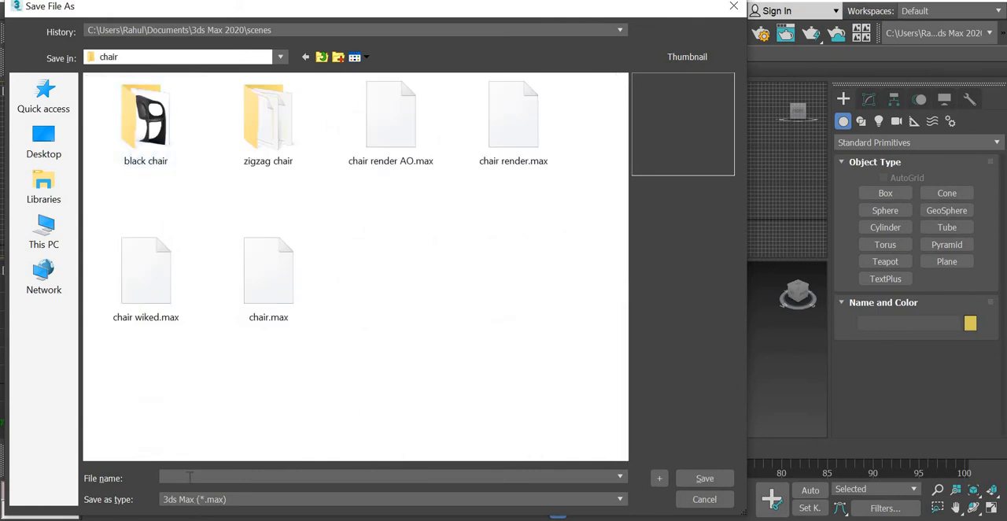
{"action": "type", "text": "chair y"}
{"action": "key", "text": "Return"}
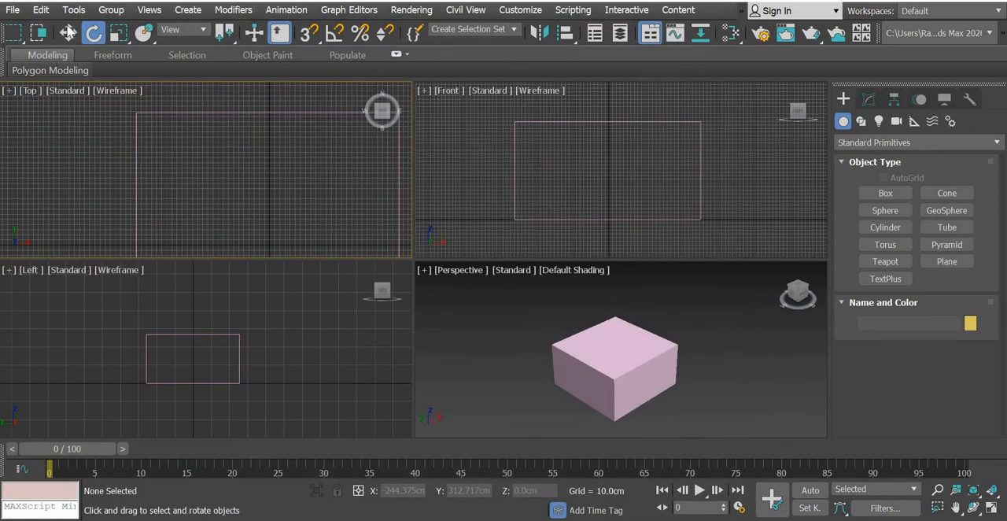
Open zigzag.max from the zigzag chair folder.
{"action": "left_click", "coordinate": [15, 10]}
{"action": "left_click", "coordinate": [30, 72]}
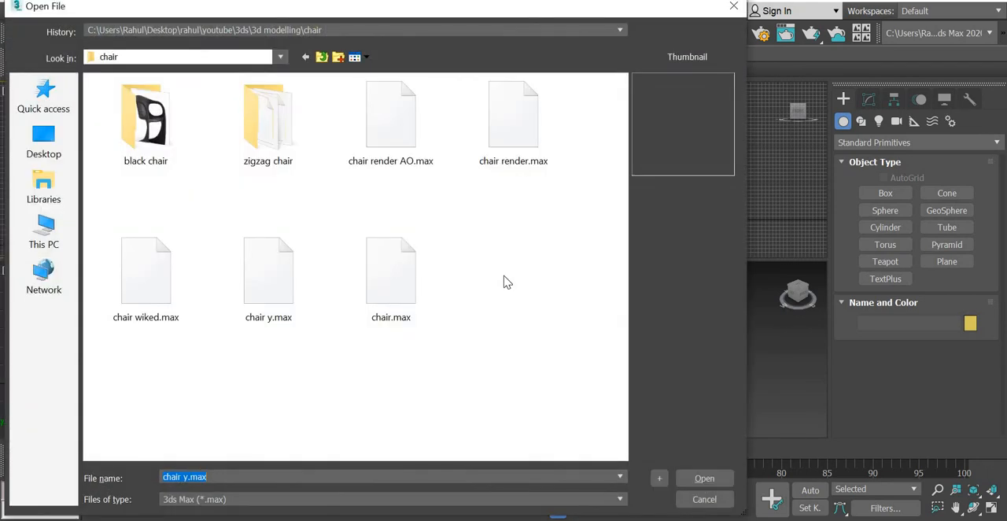
{"action": "double_click", "coordinate": [281, 129]}
{"action": "left_click", "coordinate": [281, 129]}
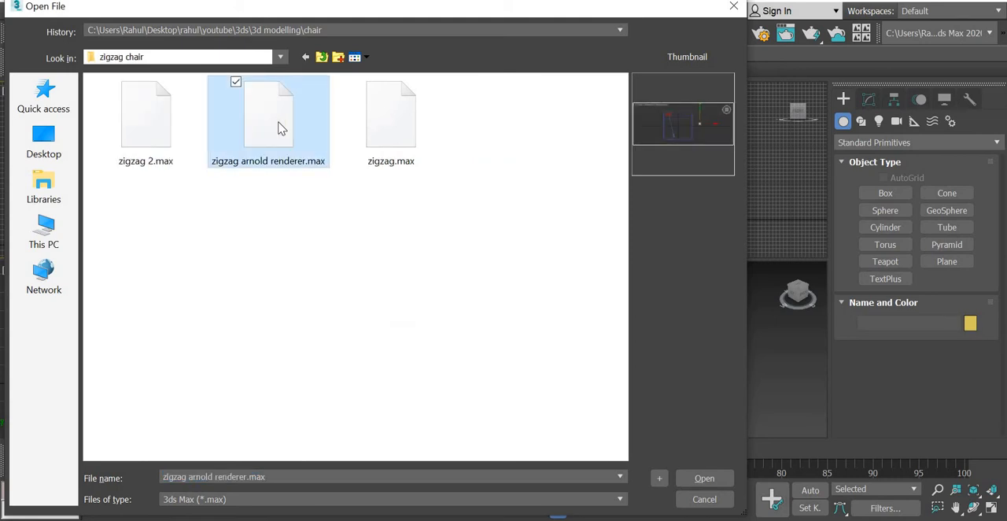
{"action": "left_click", "coordinate": [381, 126]}
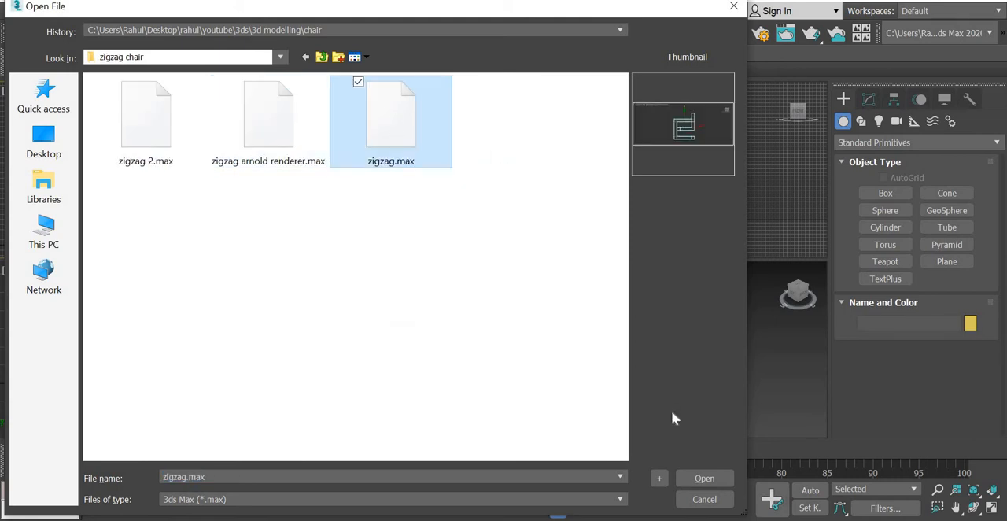
{"action": "left_click", "coordinate": [704, 478]}
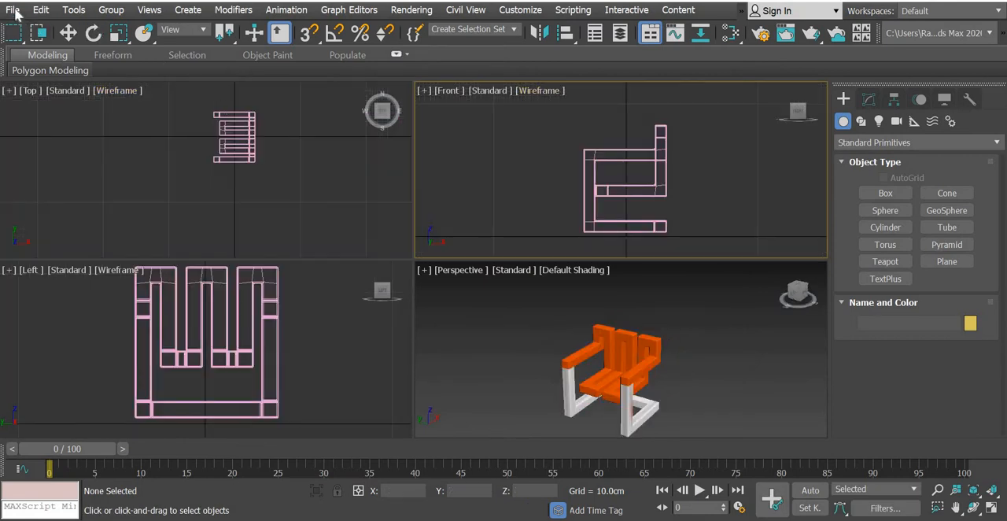
Start exporting the zigzag chair scene with 3D Studio (*.3DS) as the file type.
{"action": "left_click", "coordinate": [12, 10]}
{"action": "mouse_move", "coordinate": [35, 231]}
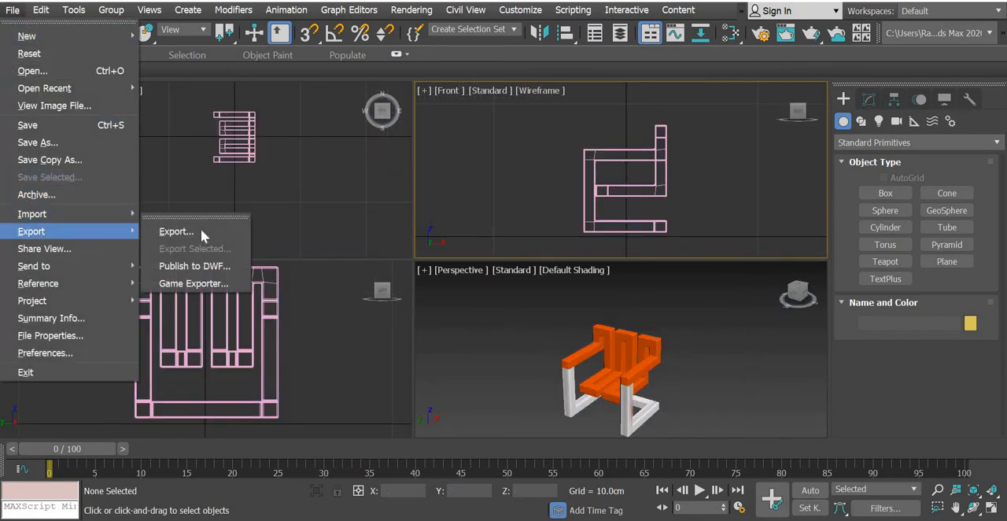
{"action": "left_click", "coordinate": [176, 231]}
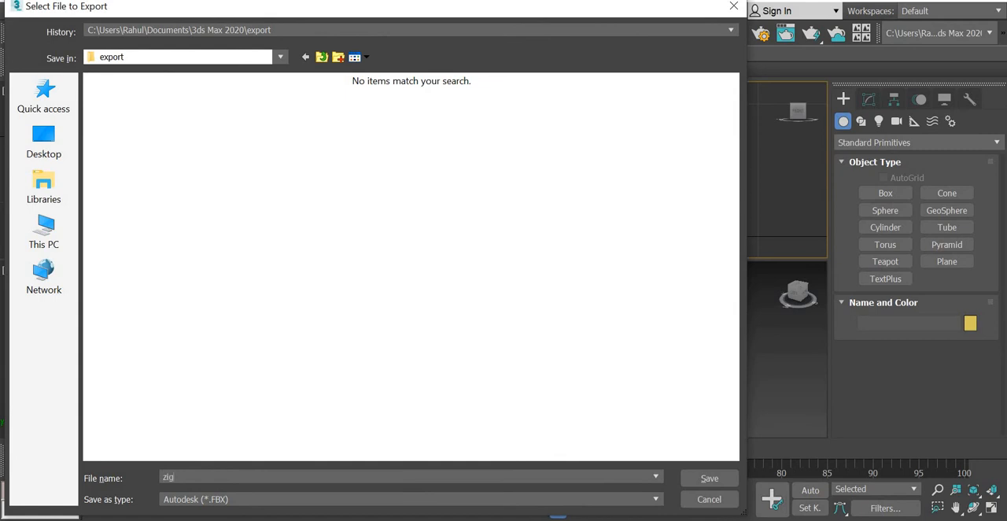
{"action": "left_click", "coordinate": [233, 501]}
{"action": "left_click", "coordinate": [215, 297]}
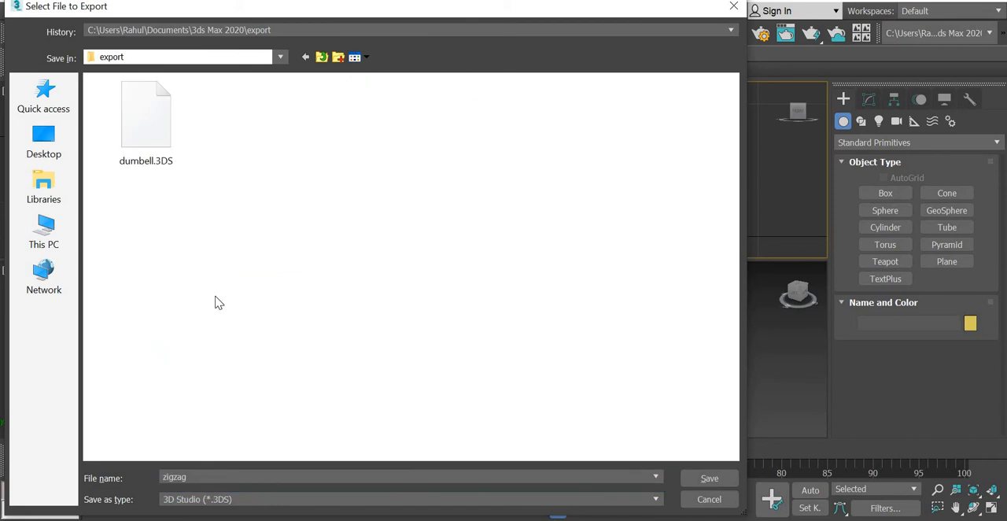
Export the chair as zigzag to the youtube > 3ds > 3d modelling > chair folder, preserving MAX's texture coordinates.
{"action": "left_click", "coordinate": [40, 151]}
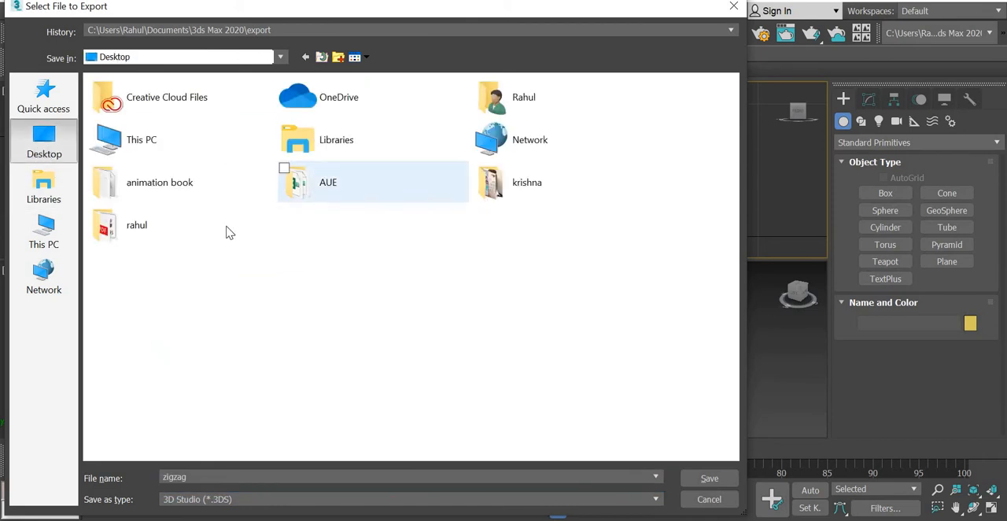
{"action": "double_click", "coordinate": [185, 234]}
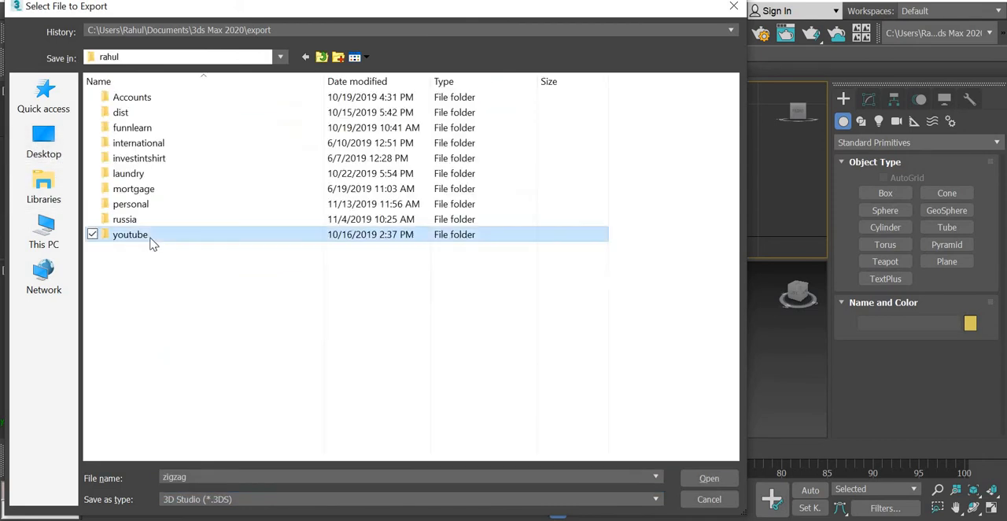
{"action": "double_click", "coordinate": [151, 237]}
{"action": "double_click", "coordinate": [304, 112]}
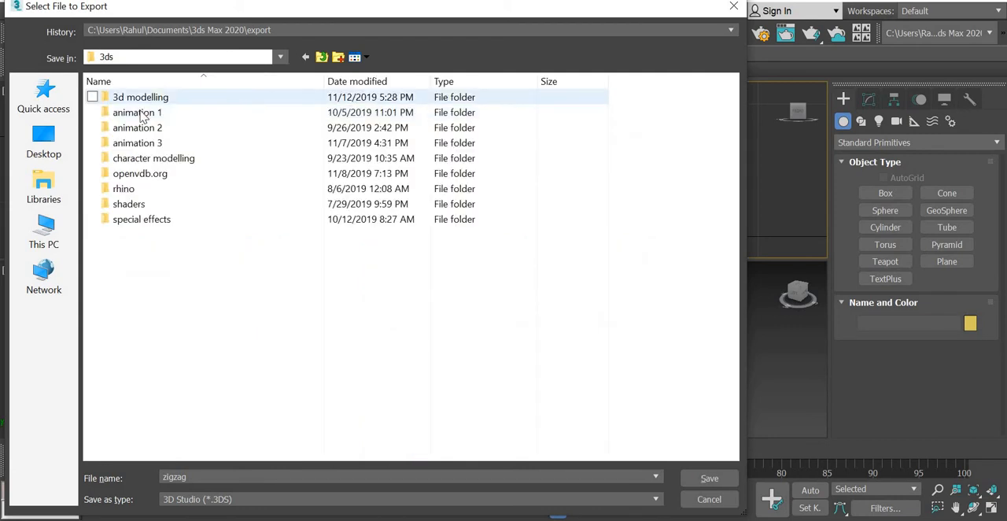
{"action": "double_click", "coordinate": [141, 97]}
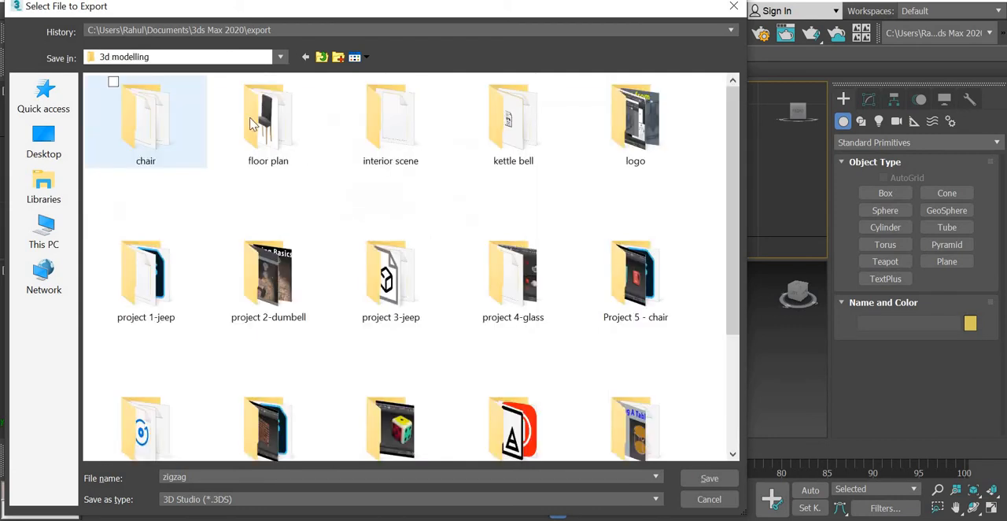
{"action": "double_click", "coordinate": [144, 120]}
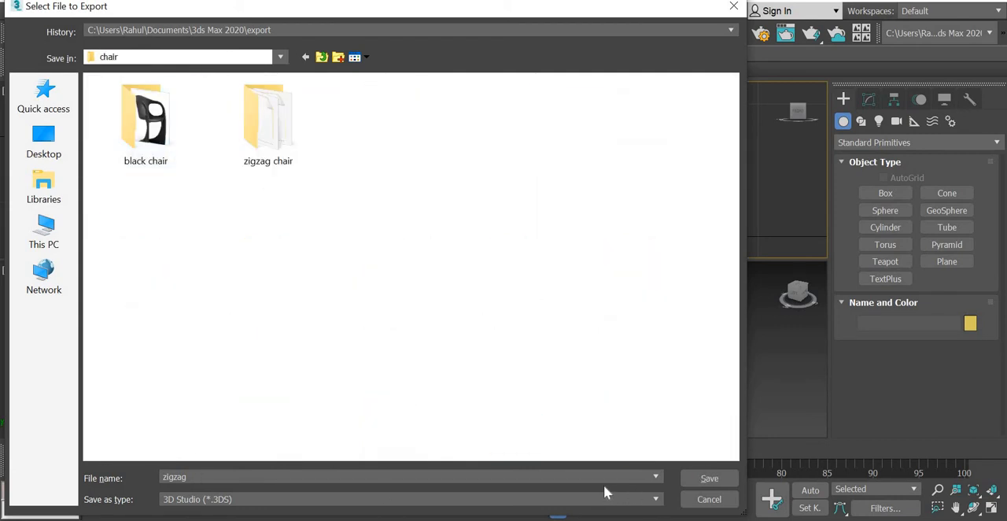
{"action": "left_click", "coordinate": [693, 481]}
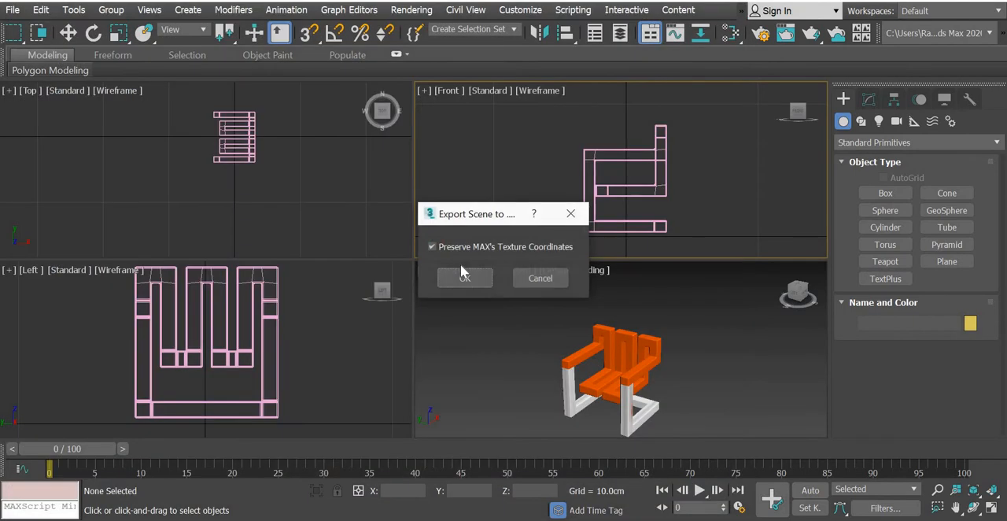
{"action": "left_click", "coordinate": [464, 278]}
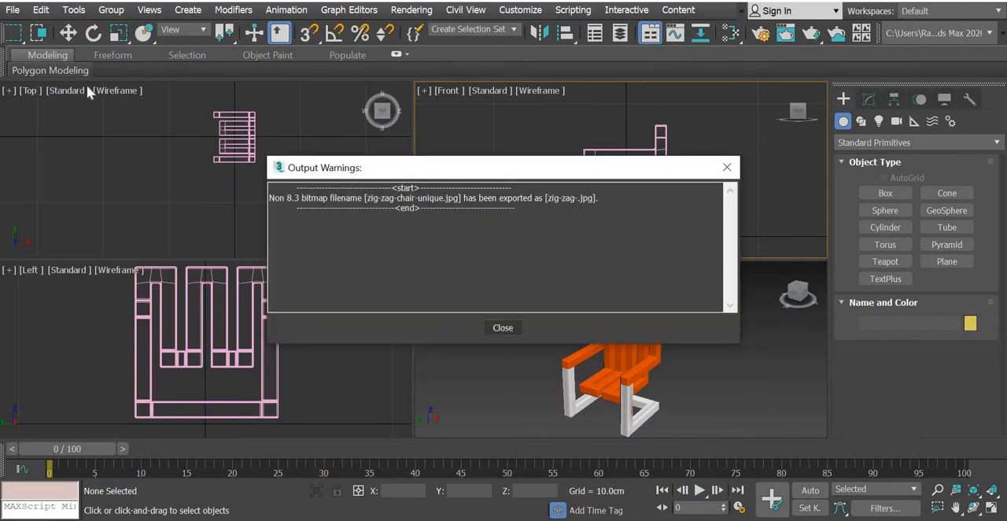
{"action": "left_click", "coordinate": [502, 329]}
{"action": "left_click", "coordinate": [11, 9]}
{"action": "left_click", "coordinate": [32, 66]}
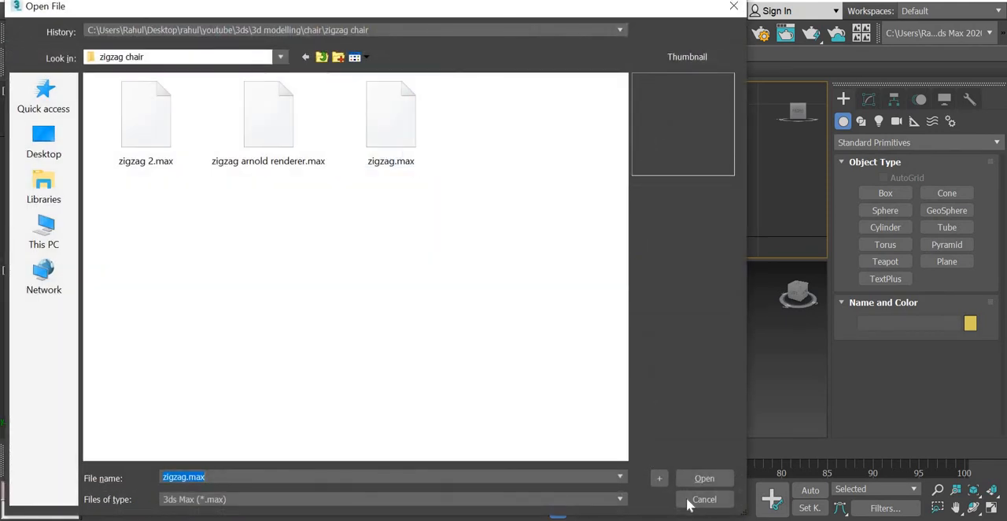
{"action": "left_click", "coordinate": [700, 498]}
Reopen the saved room scene from the recently used files.
{"action": "left_click", "coordinate": [16, 11]}
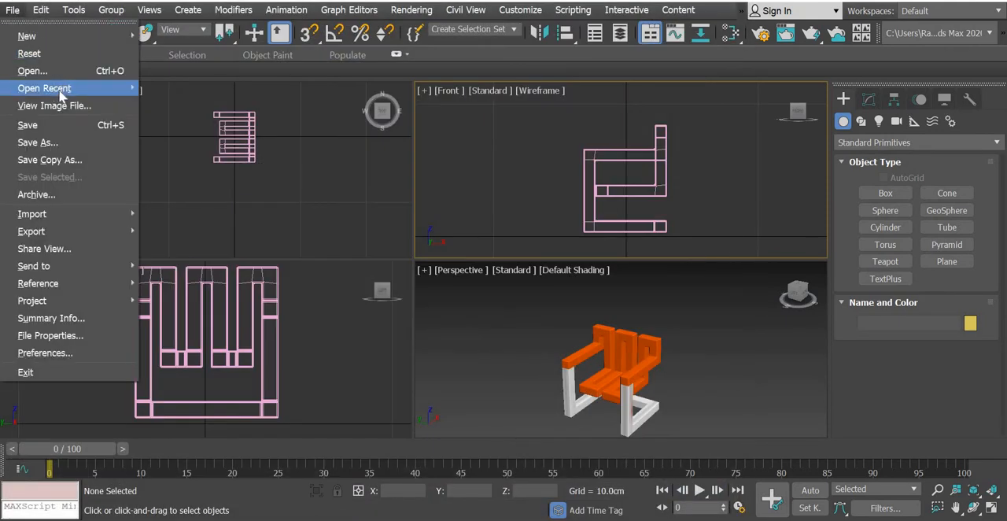
{"action": "mouse_move", "coordinate": [62, 92]}
{"action": "left_click", "coordinate": [431, 107]}
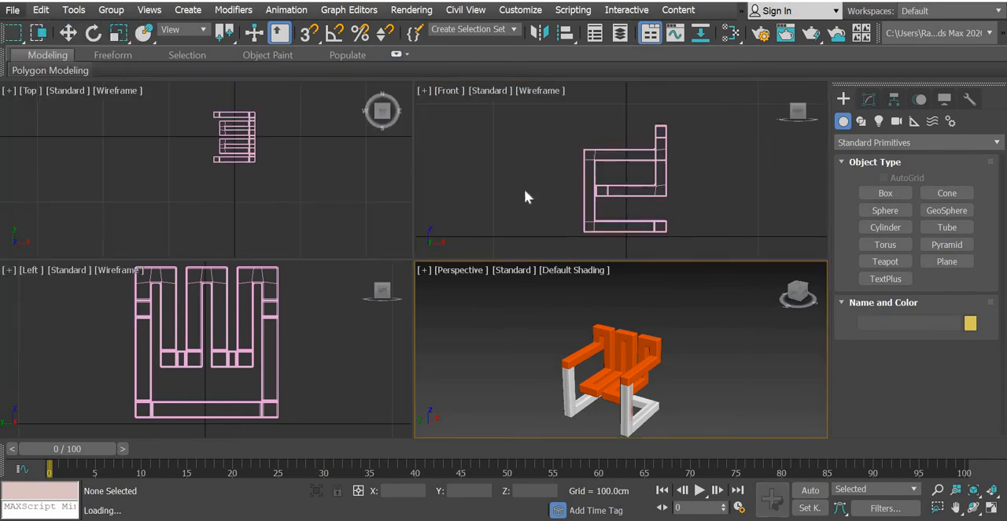
Import zigzag.3DS from the youtube > 3ds > 3d modelling > chair folder into the room scene.
{"action": "left_click", "coordinate": [11, 11]}
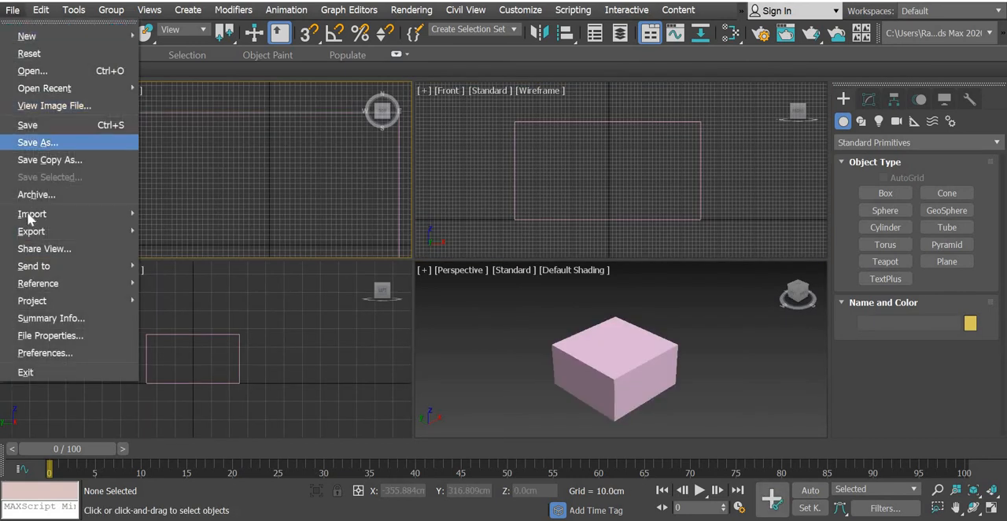
{"action": "mouse_move", "coordinate": [33, 213]}
{"action": "left_click", "coordinate": [176, 215]}
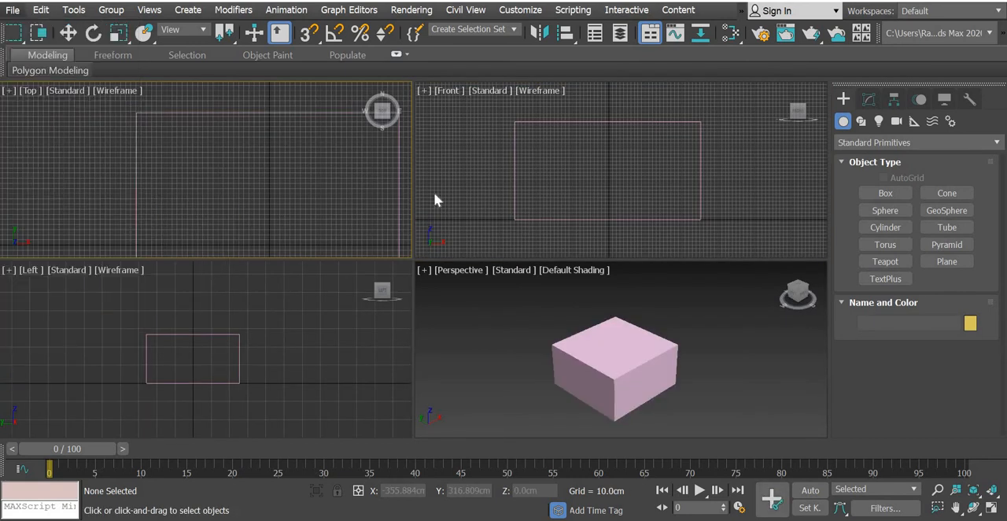
{"action": "left_click", "coordinate": [36, 138]}
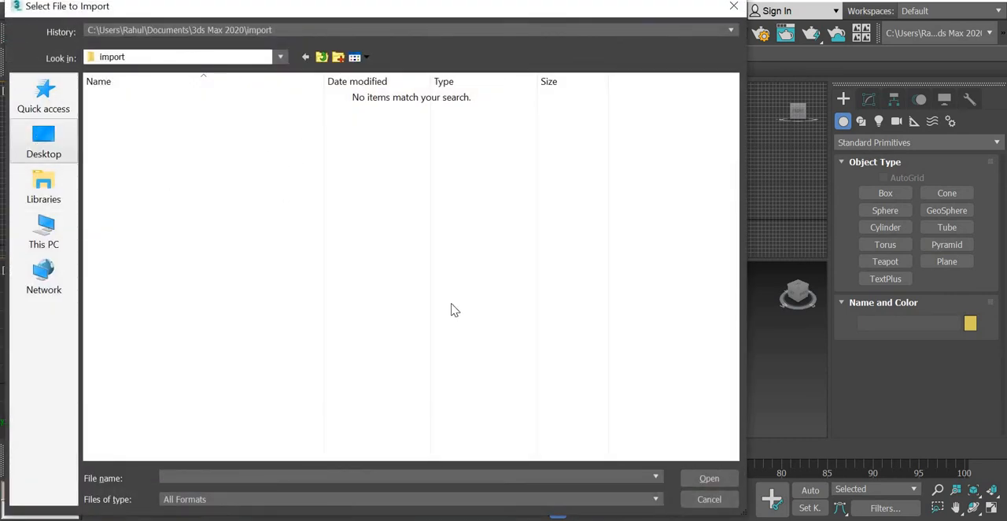
{"action": "double_click", "coordinate": [151, 237]}
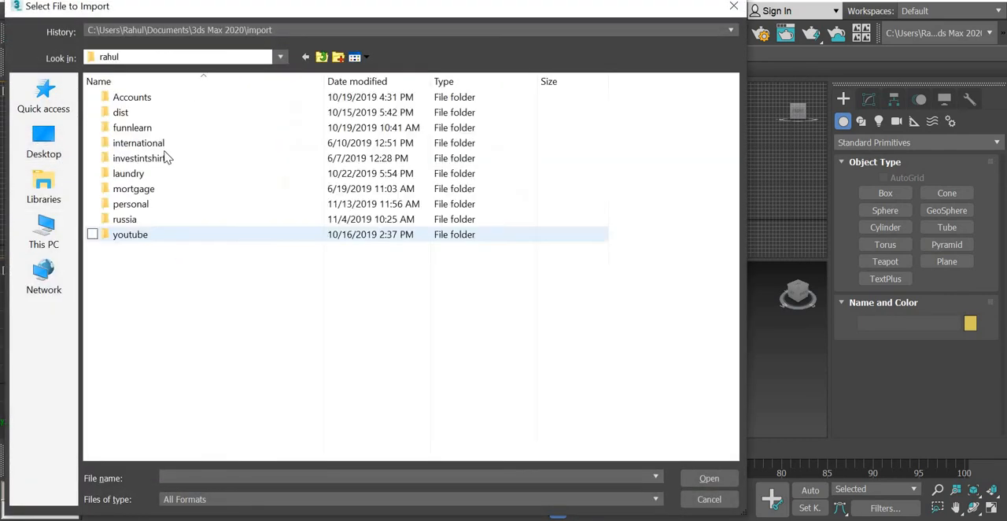
{"action": "double_click", "coordinate": [136, 235]}
{"action": "double_click", "coordinate": [269, 127]}
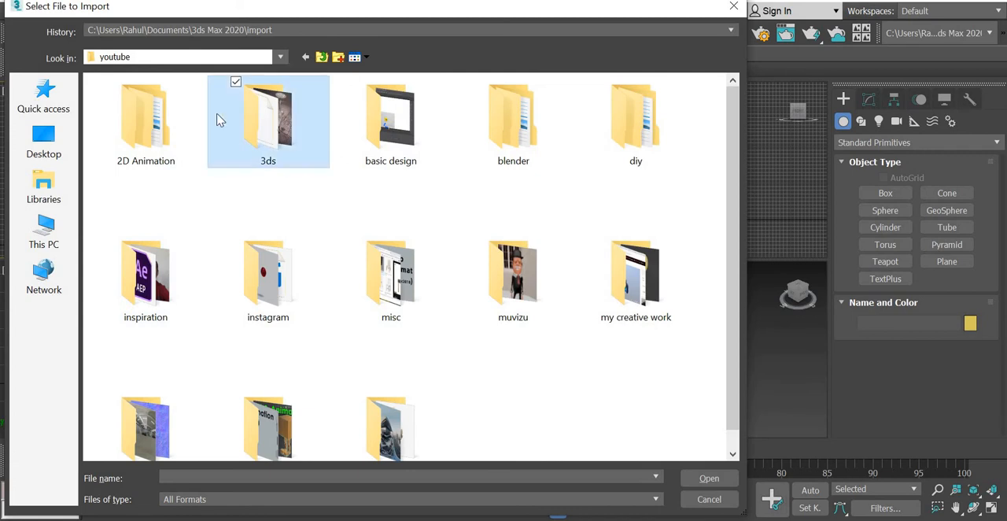
{"action": "double_click", "coordinate": [150, 100]}
{"action": "double_click", "coordinate": [133, 125]}
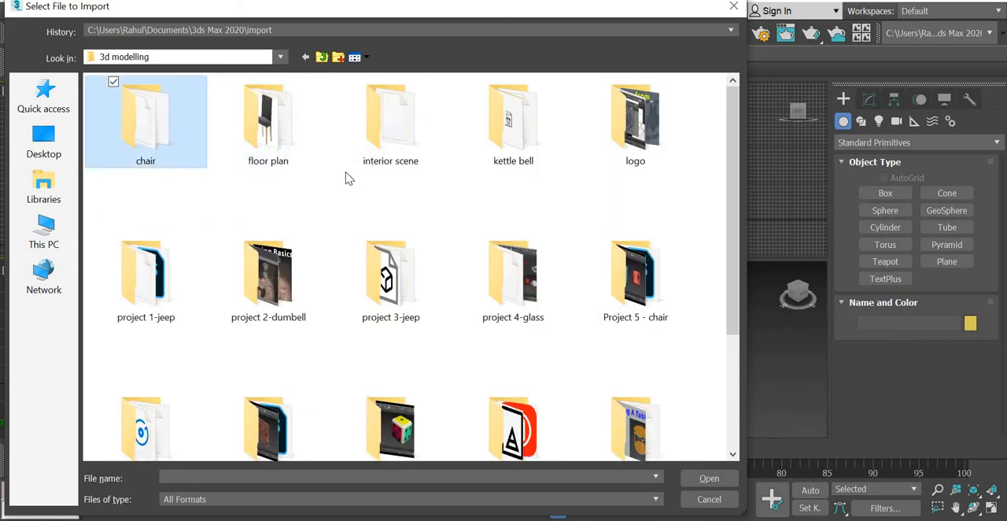
{"action": "left_click", "coordinate": [513, 118]}
{"action": "left_click", "coordinate": [708, 478]}
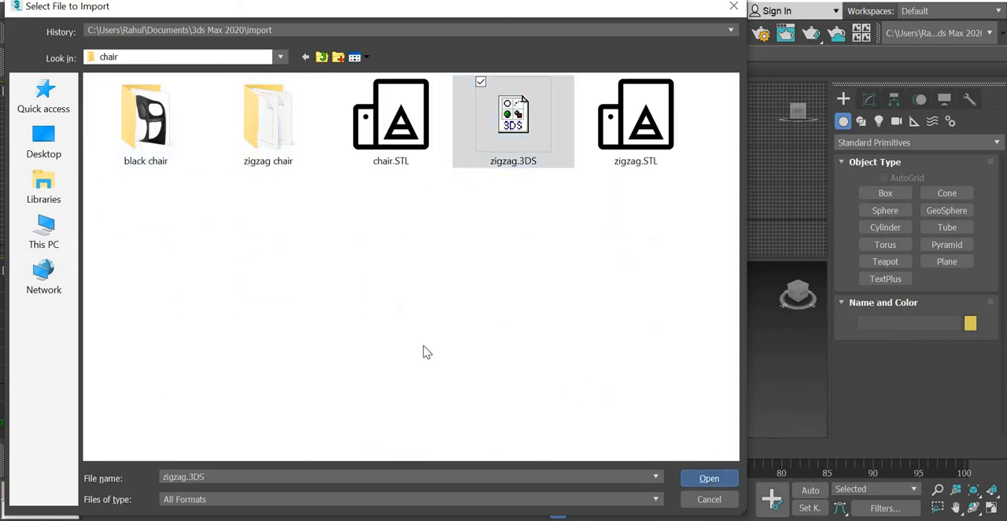
{"action": "left_click", "coordinate": [555, 294]}
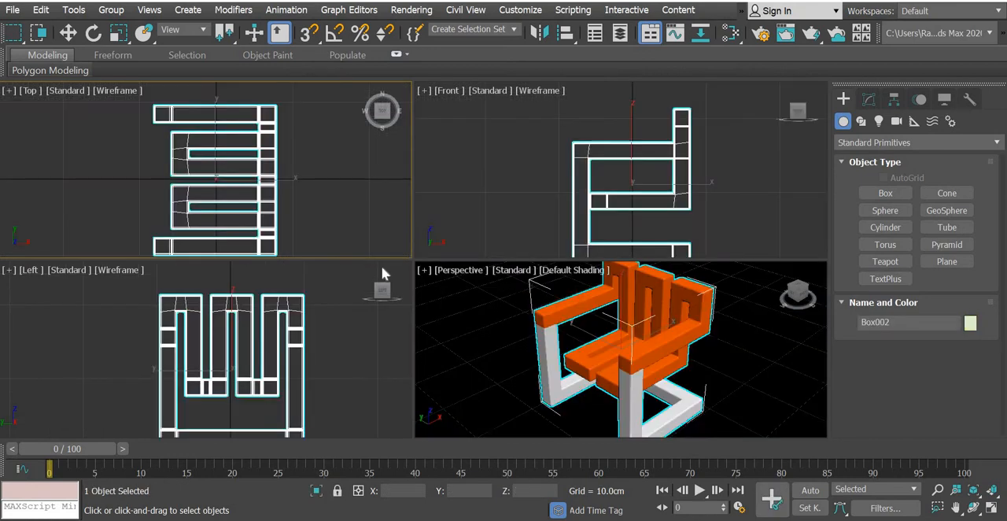
Rotate the imported chair 90 degrees about the Z axis in the Top view with angle snap on.
{"action": "scroll", "coordinate": [285, 219], "scroll_direction": "down", "scroll_amount": 10}
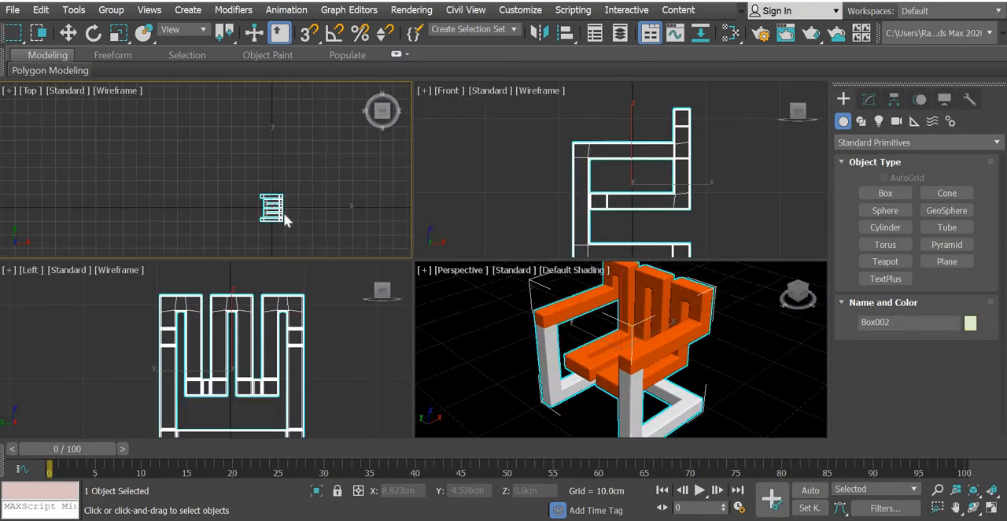
{"action": "left_click", "coordinate": [93, 33]}
{"action": "left_click_drag", "start_coordinate": [326, 185], "coordinate": [318, 89]}
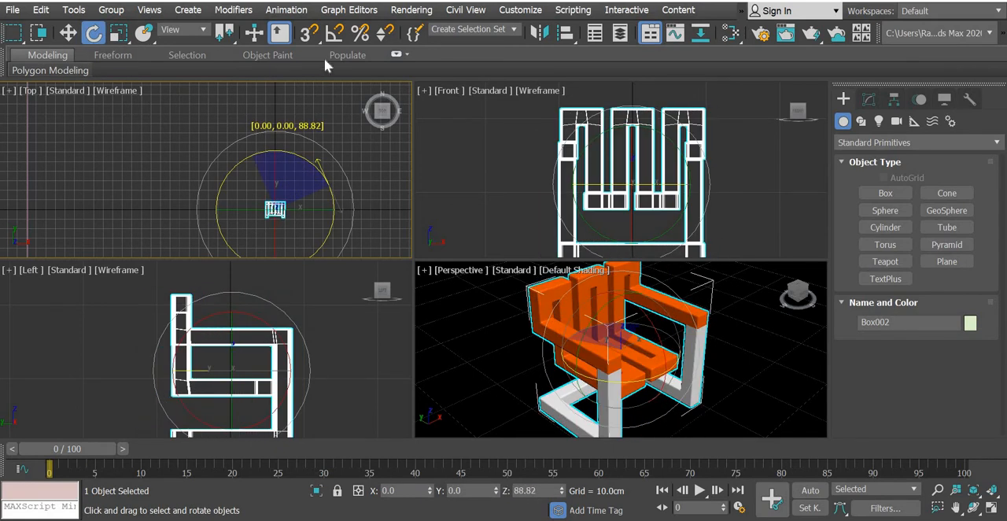
{"action": "key", "text": "a"}
{"action": "left_click_drag", "start_coordinate": [330, 150], "coordinate": [326, 149]}
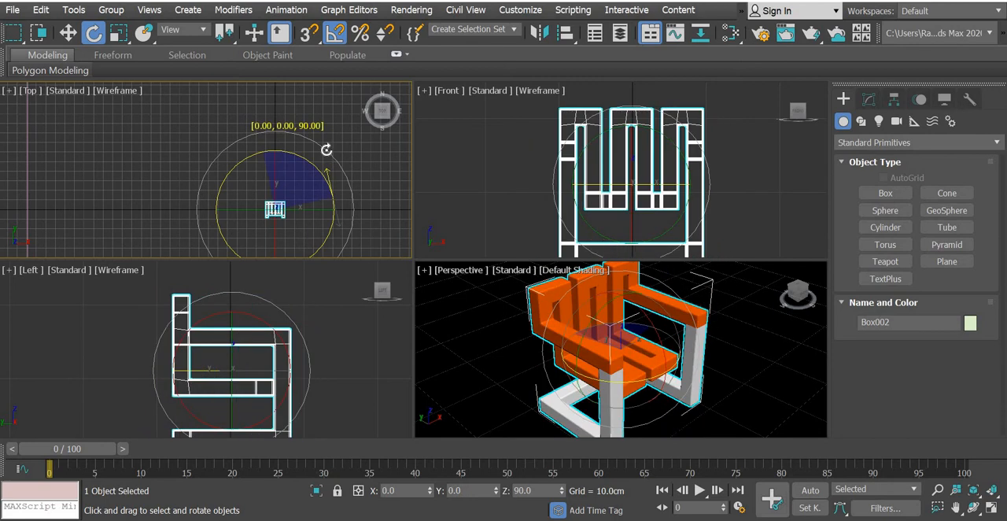
Move the chair in the Top view to the room's back-left corner, about X -194.5 cm, Y 189.8 cm.
{"action": "left_click", "coordinate": [68, 32]}
{"action": "left_click", "coordinate": [567, 157]}
{"action": "scroll", "coordinate": [567, 158], "scroll_direction": "down", "scroll_amount": 5}
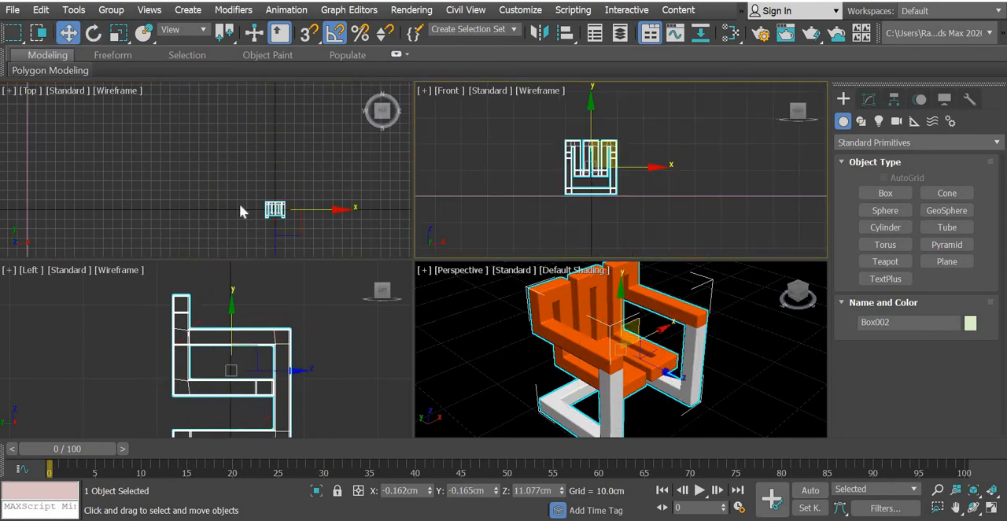
{"action": "scroll", "coordinate": [238, 203], "scroll_direction": "down", "scroll_amount": 5}
{"action": "left_click_drag", "start_coordinate": [236, 145], "coordinate": [208, 116]}
{"action": "left_click", "coordinate": [659, 364]}
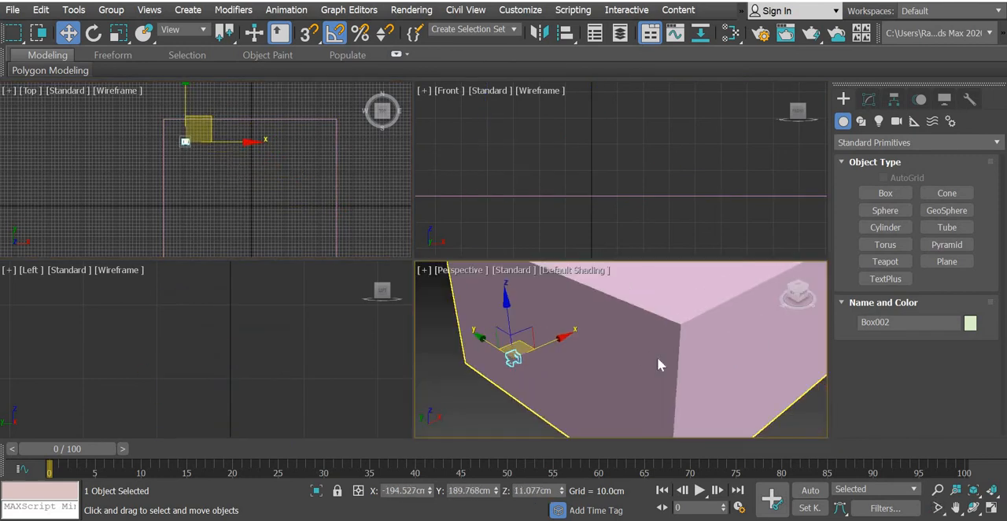
Scale the chair up uniformly by exact offsets of 300% and again 200%.
{"action": "right_click", "coordinate": [116, 34]}
{"action": "key", "text": "Tab"}
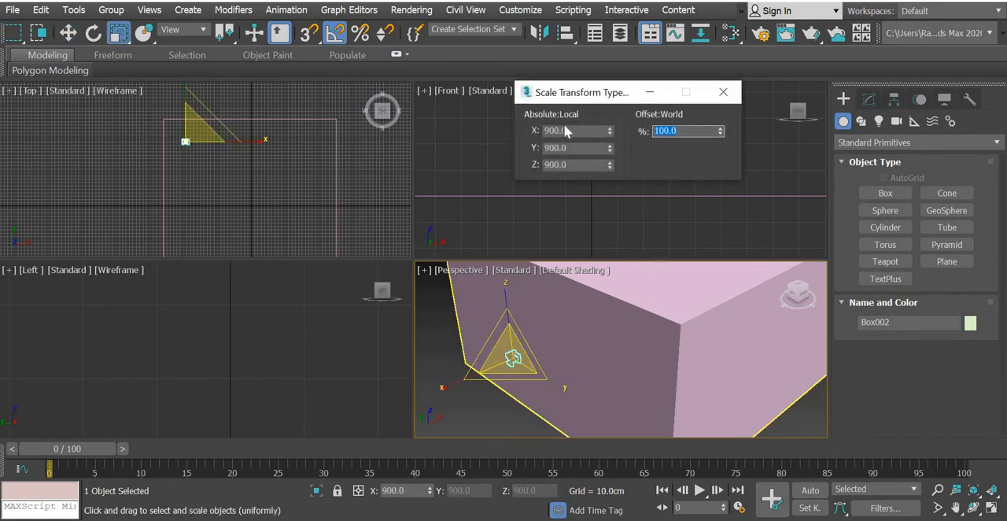
{"action": "type", "text": "300"}
{"action": "key", "text": "Return"}
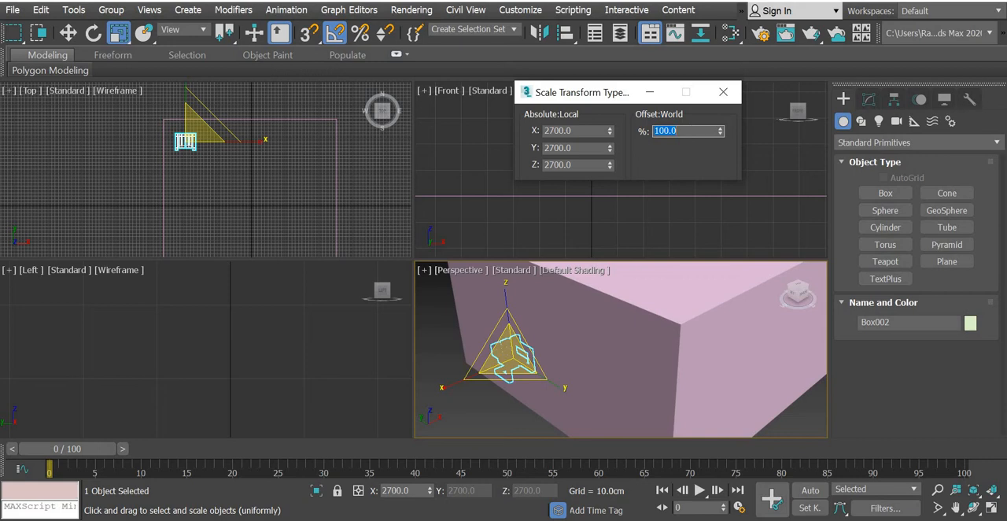
{"action": "type", "text": "200"}
{"action": "key", "text": "Return"}
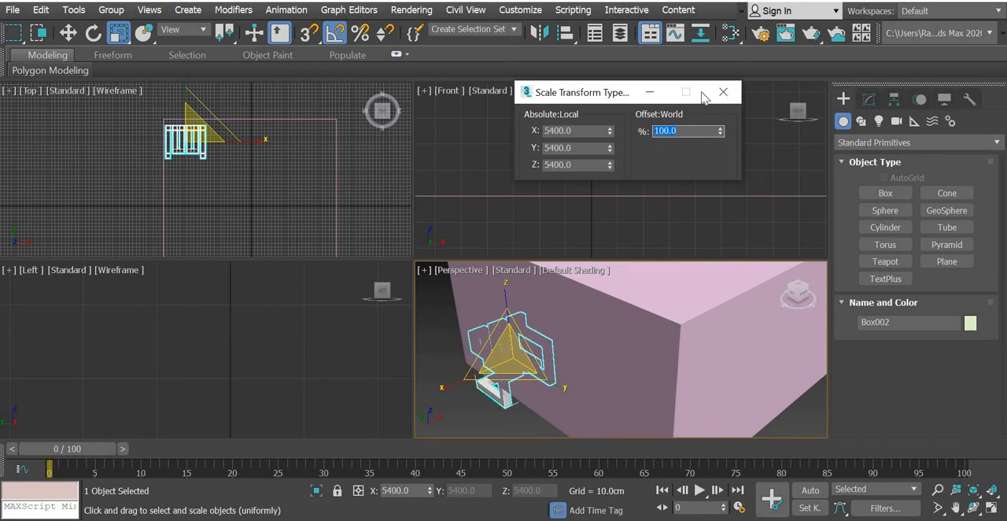
{"action": "left_click", "coordinate": [723, 92]}
Move the chair off the walls to about X -138 cm, Y 141 cm and raise it above the room floor to about Z 67 cm.
{"action": "left_click", "coordinate": [68, 32]}
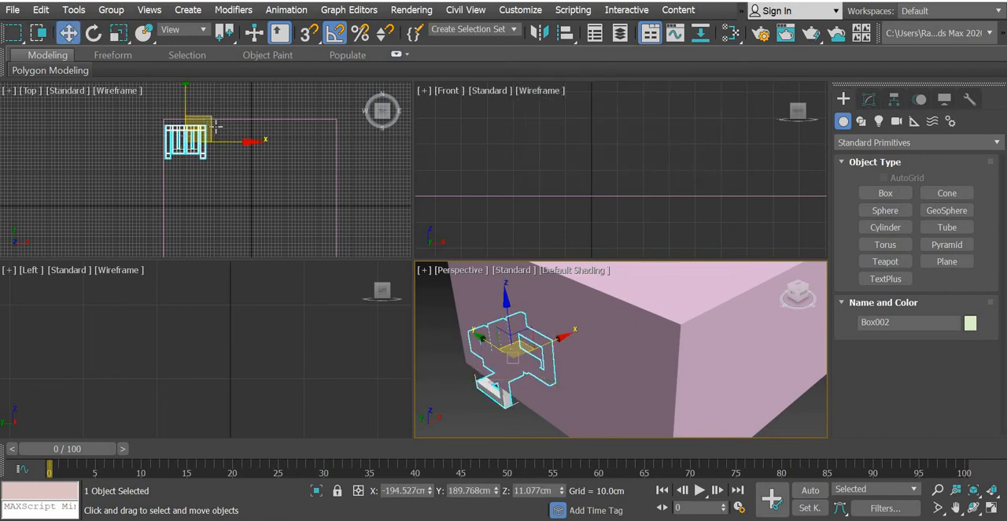
{"action": "left_click_drag", "start_coordinate": [214, 126], "coordinate": [232, 142]}
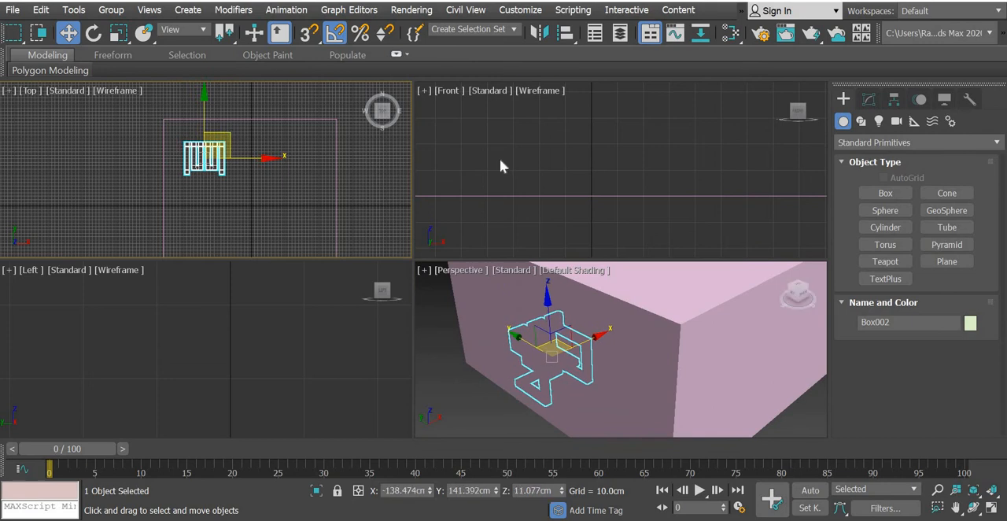
{"action": "scroll", "coordinate": [499, 158], "scroll_direction": "down", "scroll_amount": 8}
{"action": "middle_click_drag", "start_coordinate": [500, 158], "coordinate": [611, 197]}
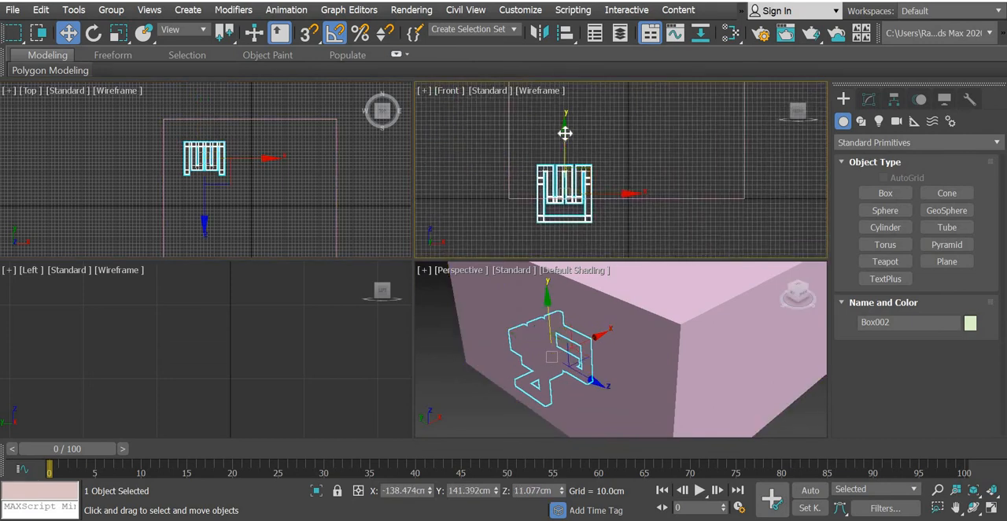
{"action": "left_click_drag", "start_coordinate": [564, 134], "coordinate": [564, 124]}
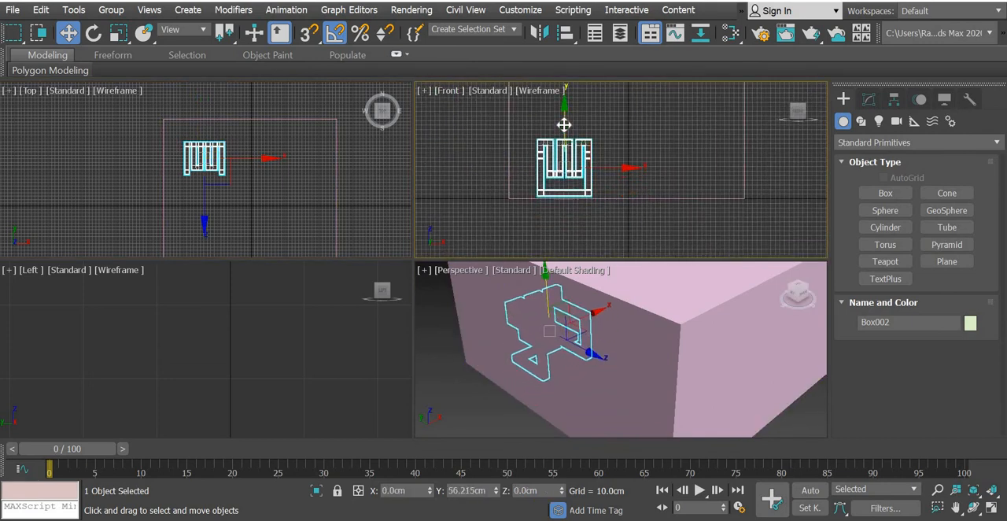
{"action": "scroll", "coordinate": [556, 190], "scroll_direction": "up", "scroll_amount": 3}
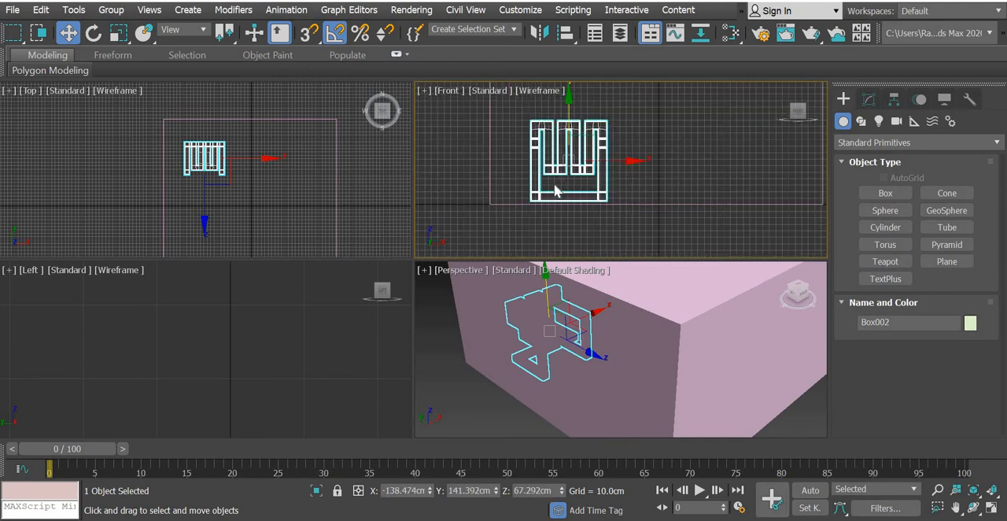
Scale the chair down uniformly to a local scale of 4320 on all three axes.
{"action": "left_click", "coordinate": [118, 32]}
{"action": "right_click", "coordinate": [118, 32]}
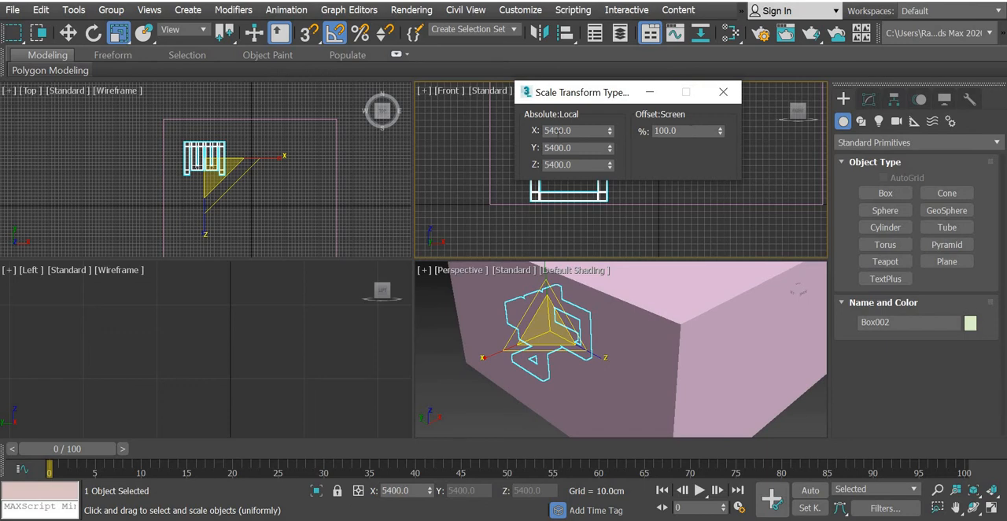
{"action": "key", "text": "Tab"}
{"action": "key", "text": "Return"}
{"action": "left_click", "coordinate": [723, 92]}
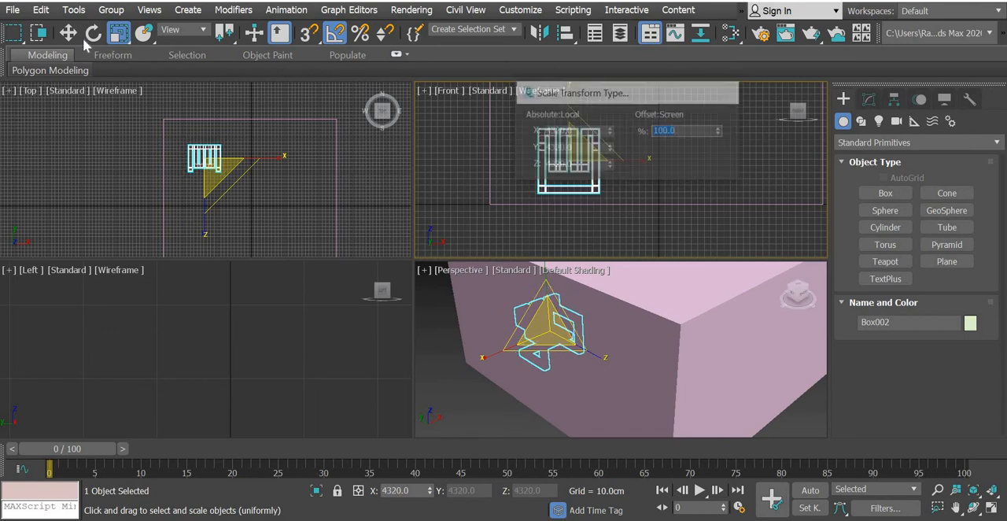
Lower the chair in the Front view so its legs rest on the room floor, at about Z 51.1 cm.
{"action": "key", "text": "w"}
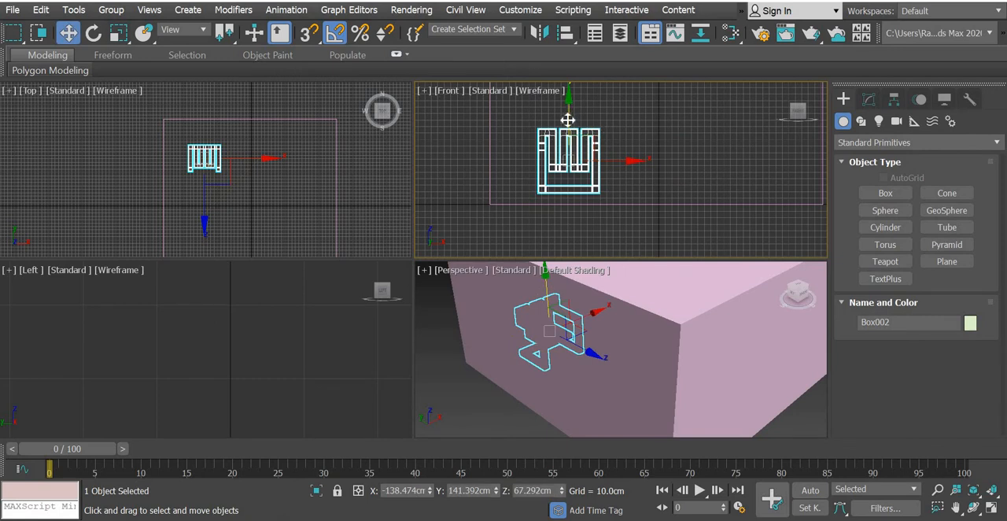
{"action": "left_click_drag", "start_coordinate": [567, 119], "coordinate": [567, 120]}
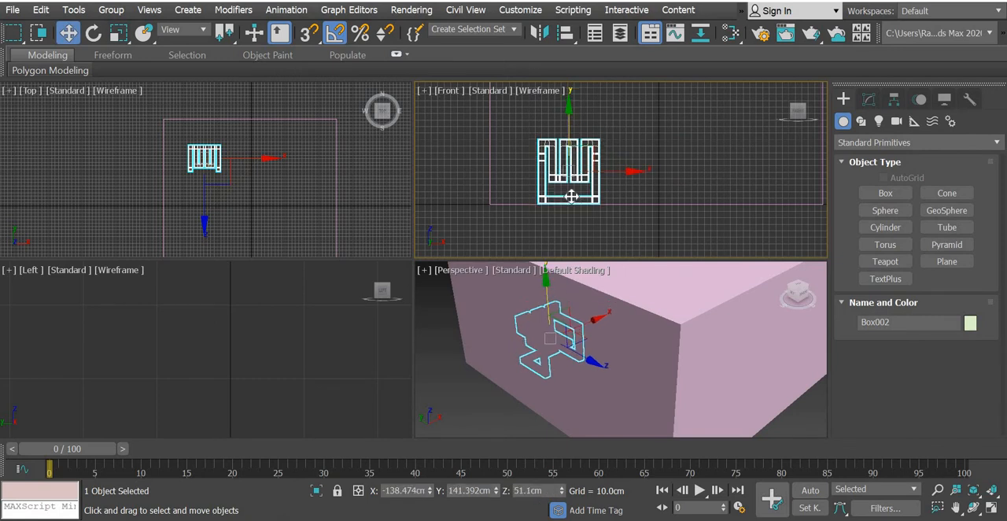
{"action": "scroll", "coordinate": [571, 197], "scroll_direction": "up", "scroll_amount": 3}
{"action": "scroll", "coordinate": [621, 214], "scroll_direction": "down", "scroll_amount": 1}
{"action": "middle_click_drag", "start_coordinate": [621, 215], "coordinate": [622, 218]}
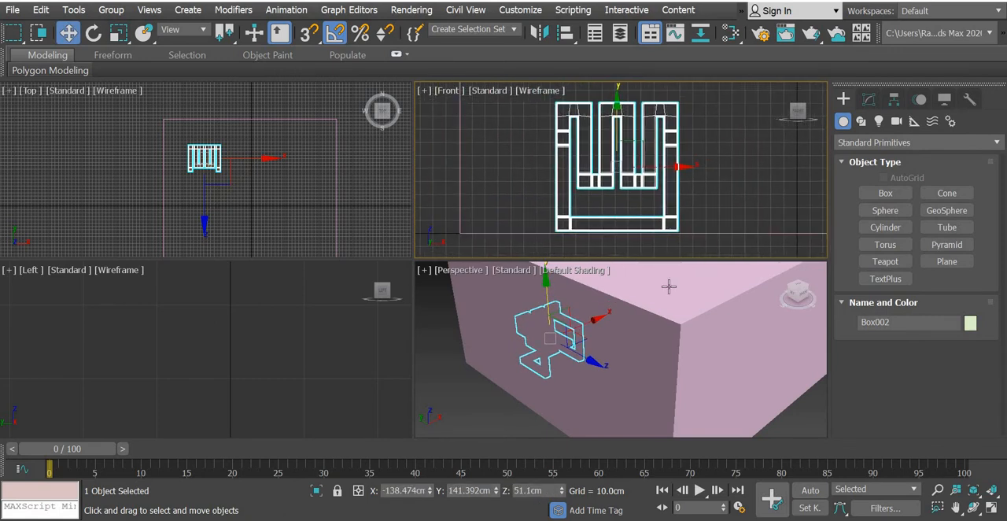
Scale the chair down uniformly again with an exact offset of 80%.
{"action": "scroll", "coordinate": [635, 201], "scroll_direction": "down", "scroll_amount": 2}
{"action": "scroll", "coordinate": [248, 181], "scroll_direction": "down", "scroll_amount": 5}
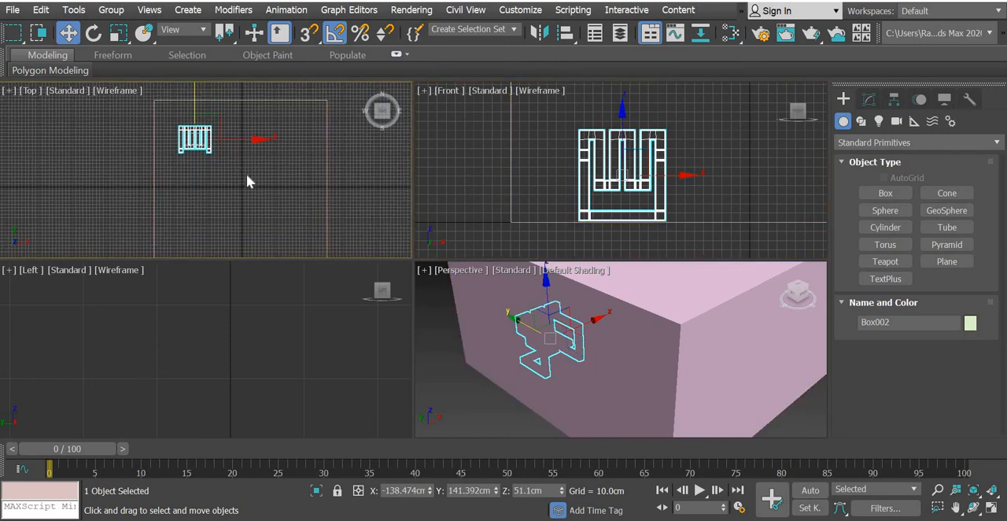
{"action": "left_click", "coordinate": [118, 32]}
{"action": "right_click", "coordinate": [117, 32]}
{"action": "left_click", "coordinate": [690, 131]}
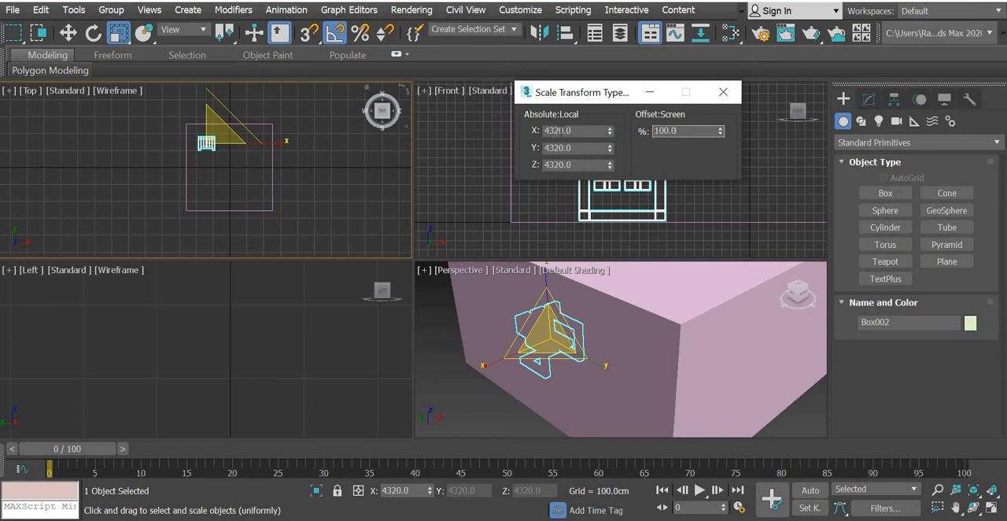
{"action": "type", "text": "80"}
{"action": "key", "text": "Return"}
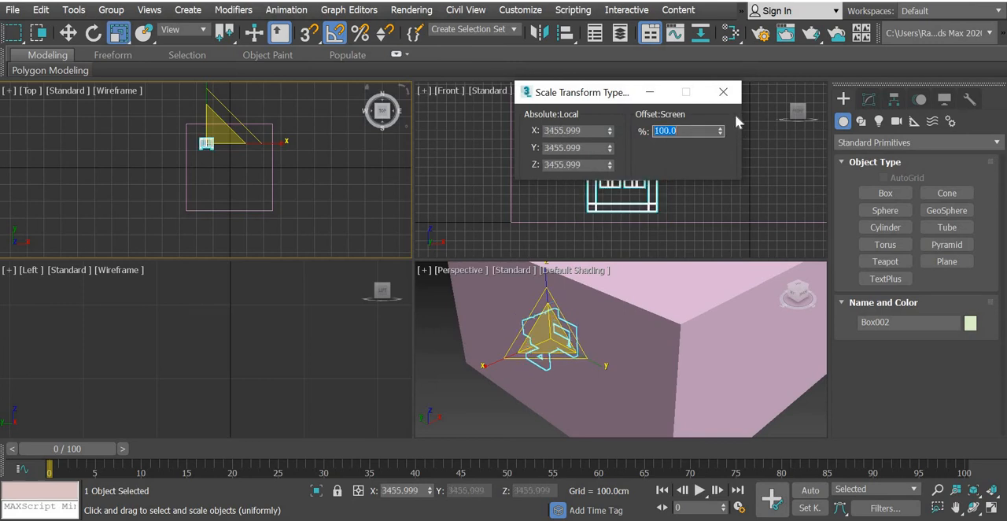
{"action": "left_click", "coordinate": [722, 92]}
Lower the resized chair in the Front view back onto the room floor, at about Z 39.7 cm.
{"action": "key", "text": "w"}
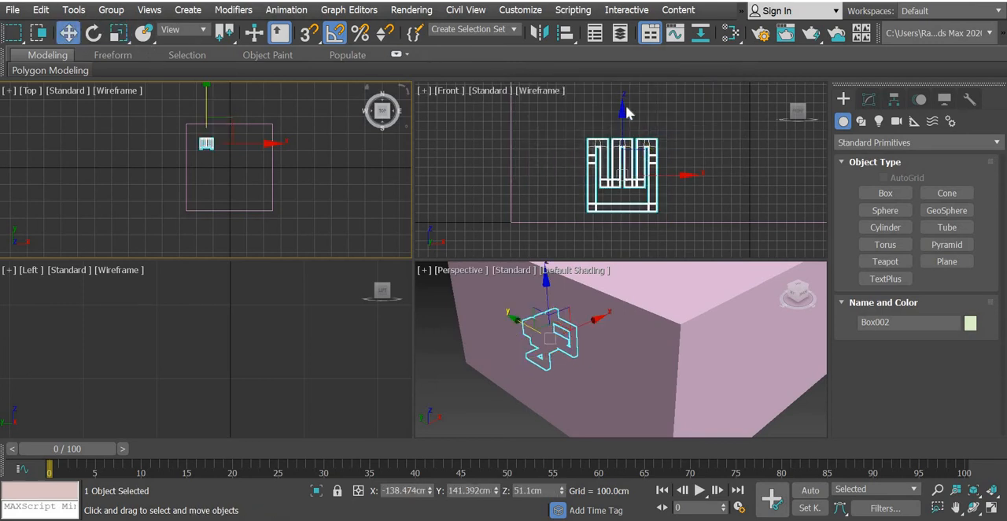
{"action": "left_click", "coordinate": [634, 138]}
{"action": "left_click", "coordinate": [636, 139]}
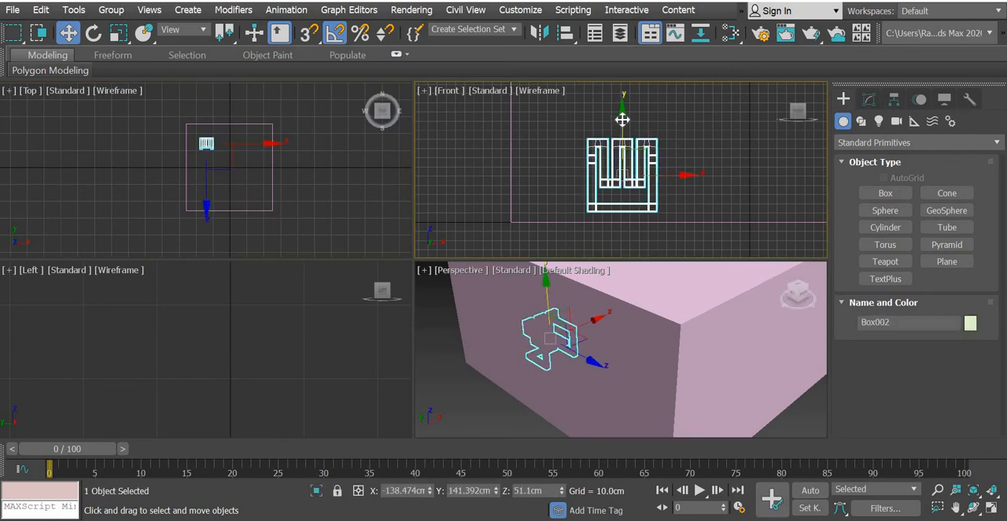
{"action": "left_click_drag", "start_coordinate": [623, 128], "coordinate": [623, 130]}
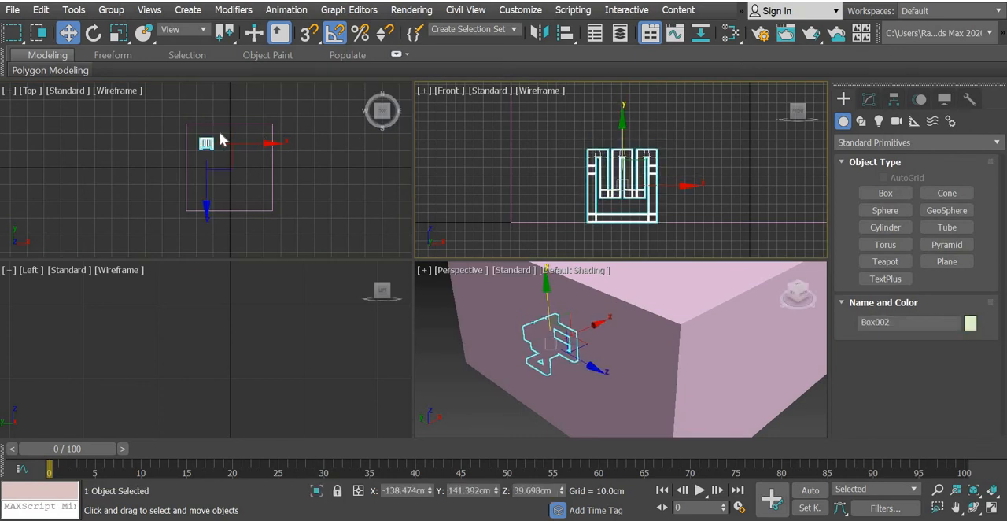
Move the chair closer to the room's back-left corner, about X -169 cm, Y 173 cm, and deselect it.
{"action": "scroll", "coordinate": [219, 135], "scroll_direction": "up", "scroll_amount": 2}
{"action": "scroll", "coordinate": [213, 142], "scroll_direction": "up", "scroll_amount": 2}
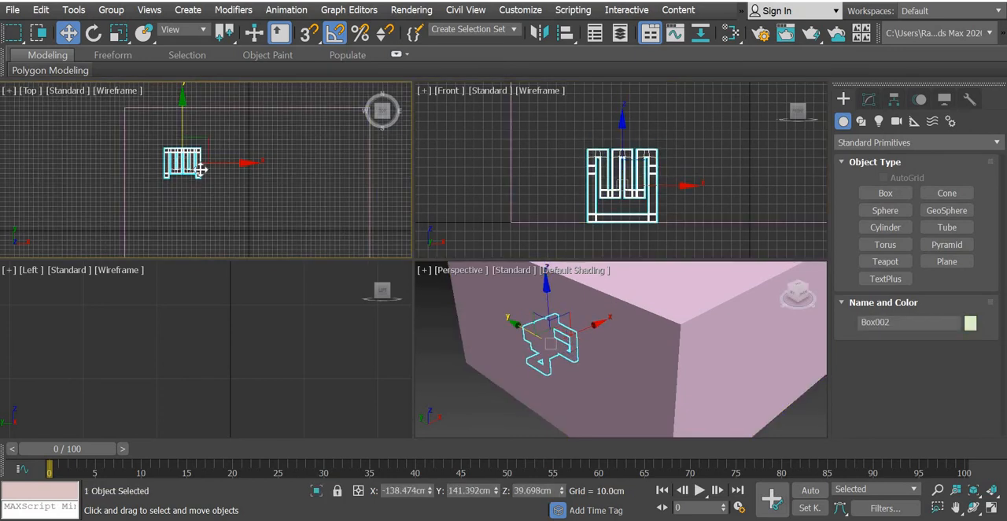
{"action": "left_click_drag", "start_coordinate": [191, 152], "coordinate": [176, 135]}
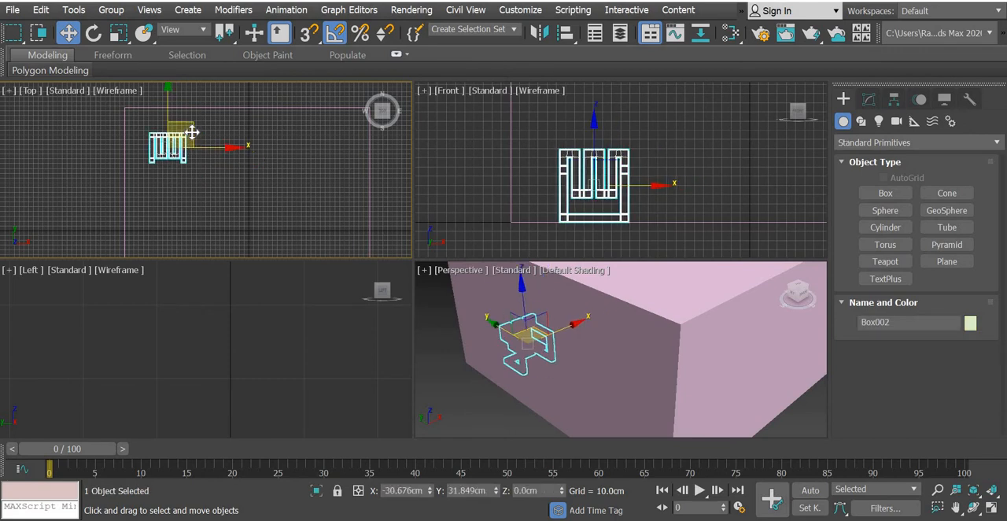
{"action": "left_click", "coordinate": [744, 144]}
Display edged faces in the Perspective view, maximize that view and frame the selected room box in it.
{"action": "left_click", "coordinate": [578, 273]}
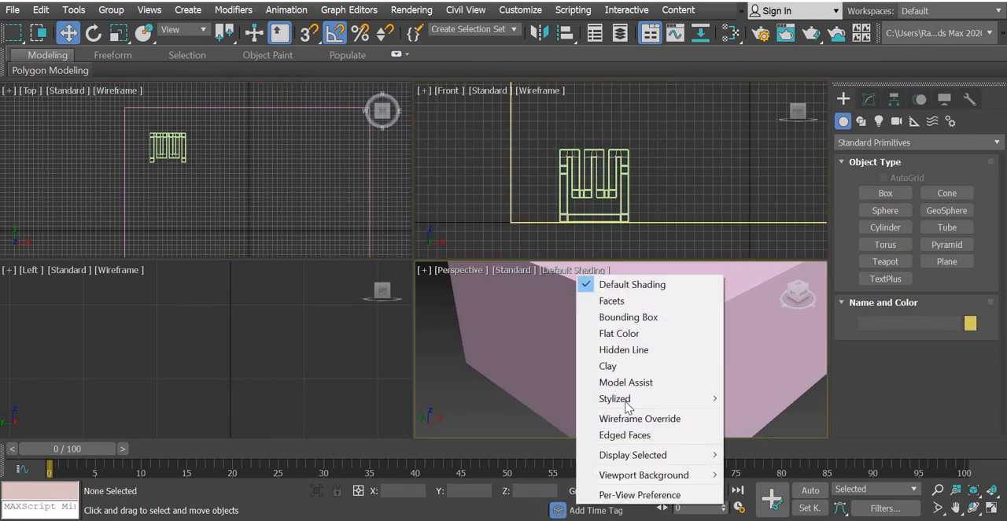
{"action": "left_click", "coordinate": [637, 435]}
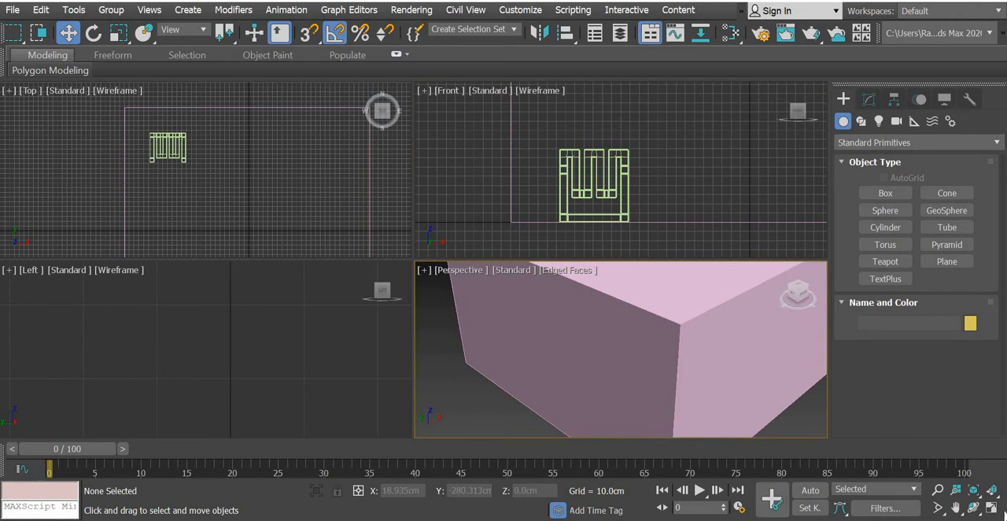
{"action": "left_click", "coordinate": [991, 509]}
{"action": "left_click", "coordinate": [388, 255]}
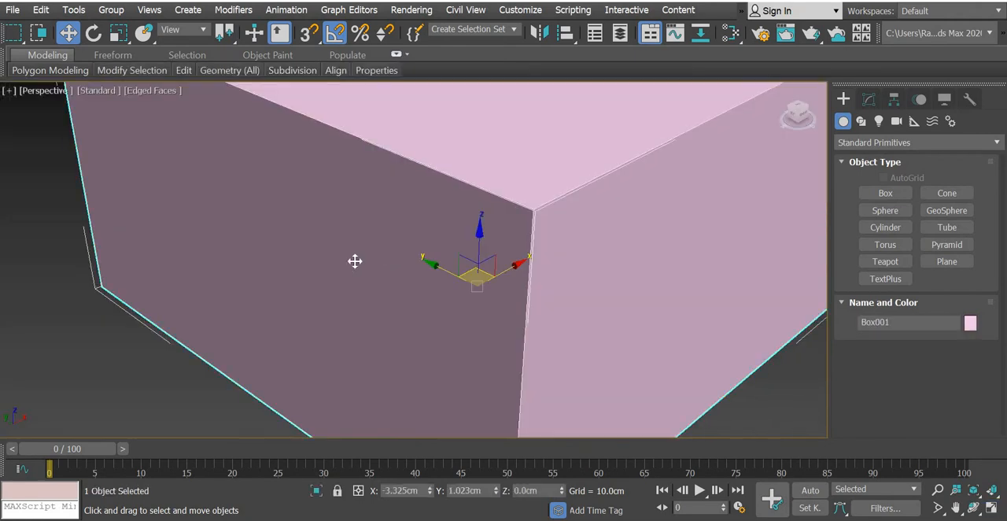
{"action": "key", "text": "z"}
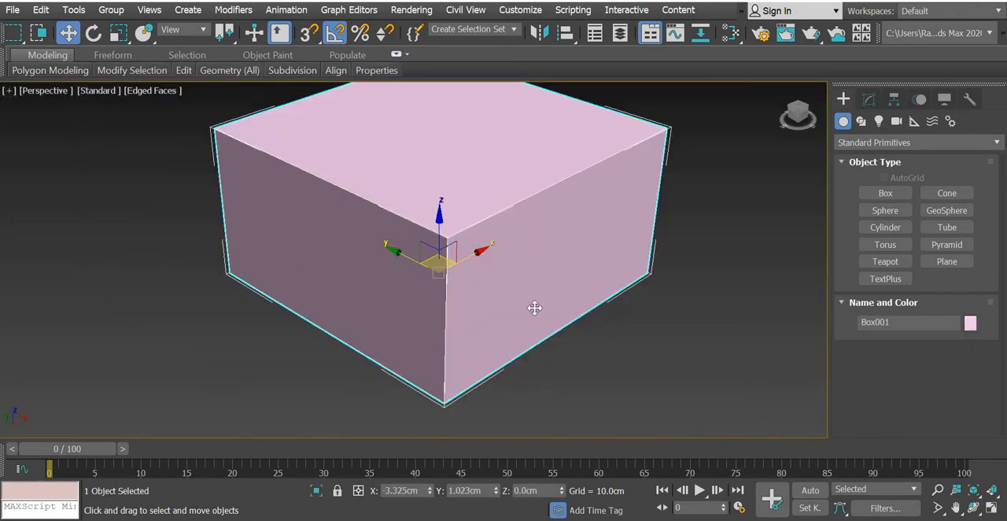
Inset the polygon of the room box's negative-X side wall by about 85.7 cm to outline the window.
{"action": "left_click", "coordinate": [868, 98]}
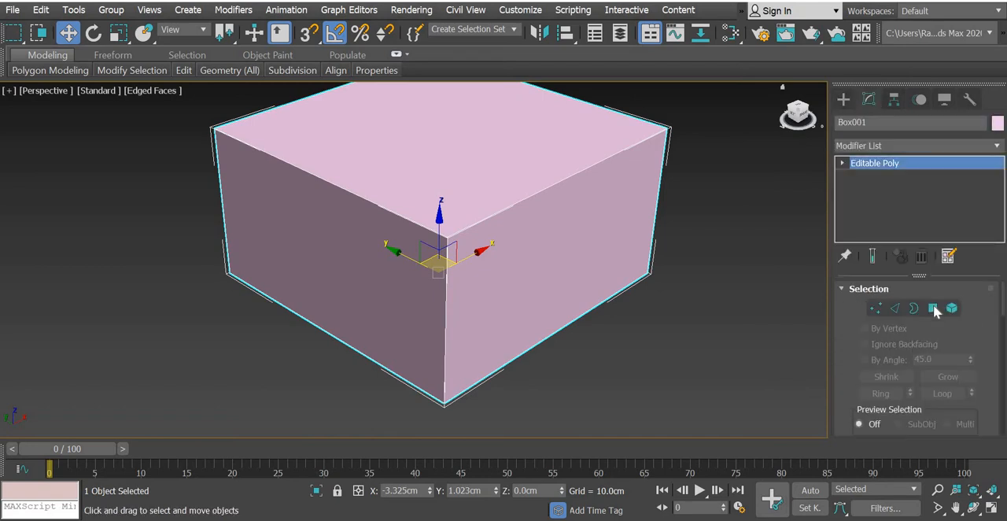
{"action": "key", "text": "4"}
{"action": "left_click", "coordinate": [321, 270]}
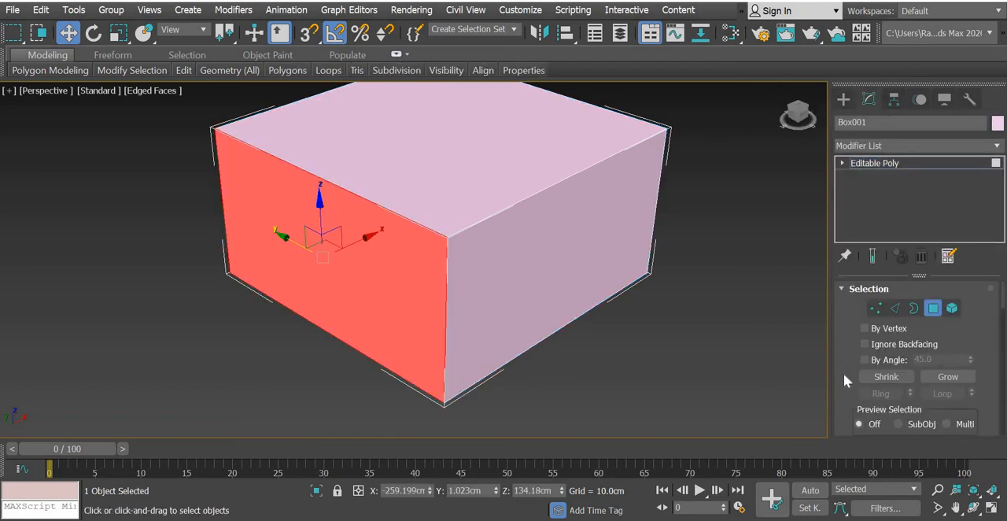
{"action": "scroll", "coordinate": [831, 272], "scroll_direction": "down", "scroll_amount": 5}
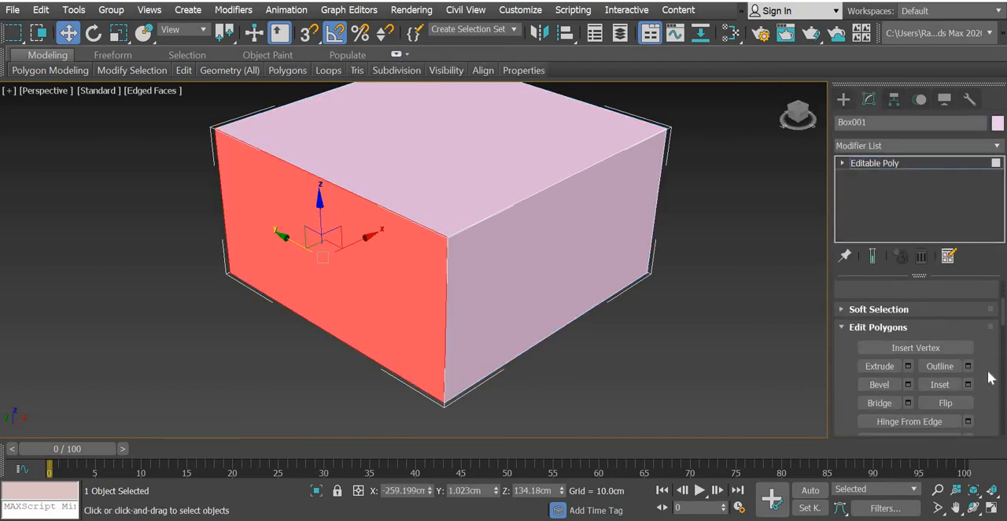
{"action": "left_click", "coordinate": [968, 384]}
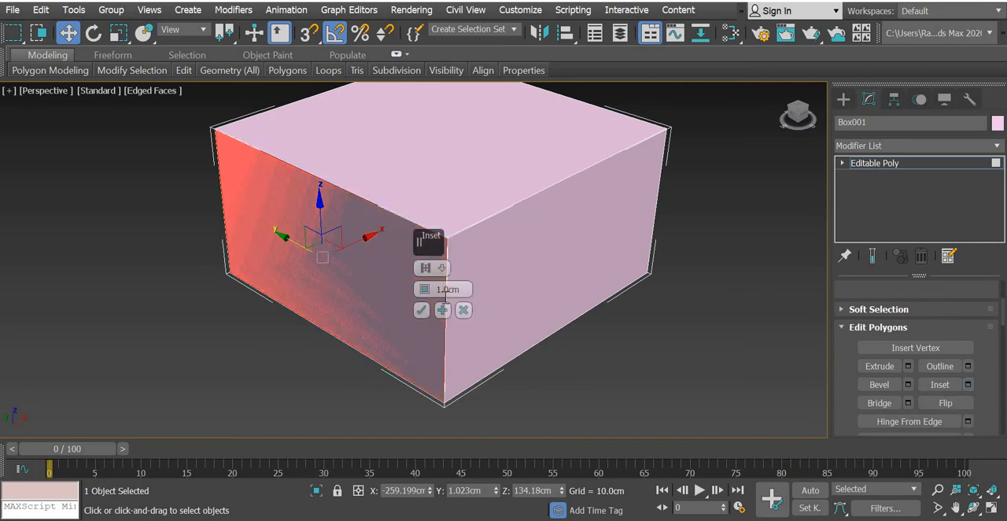
{"action": "left_click_drag", "start_coordinate": [423, 322], "coordinate": [431, 384]}
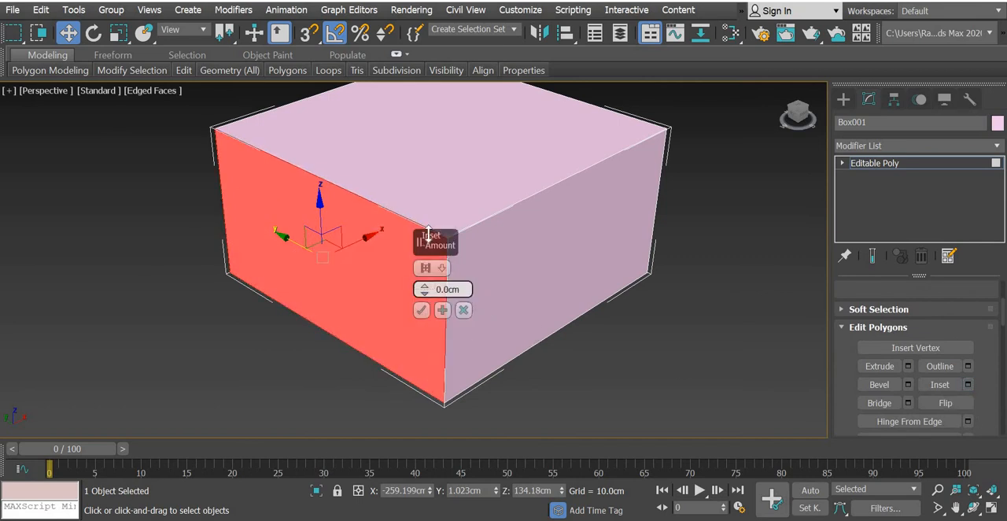
{"action": "left_click_drag", "start_coordinate": [428, 236], "coordinate": [504, 391]}
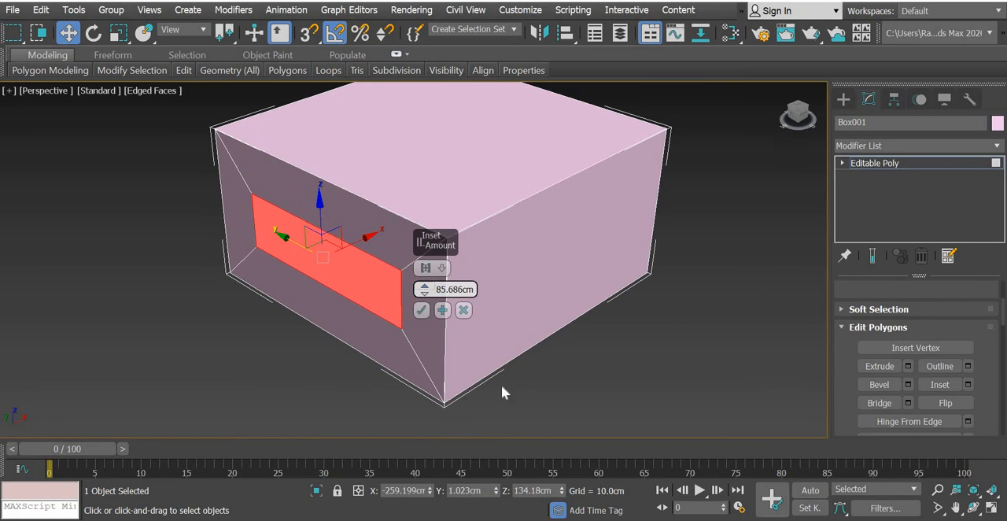
{"action": "left_click", "coordinate": [421, 310]}
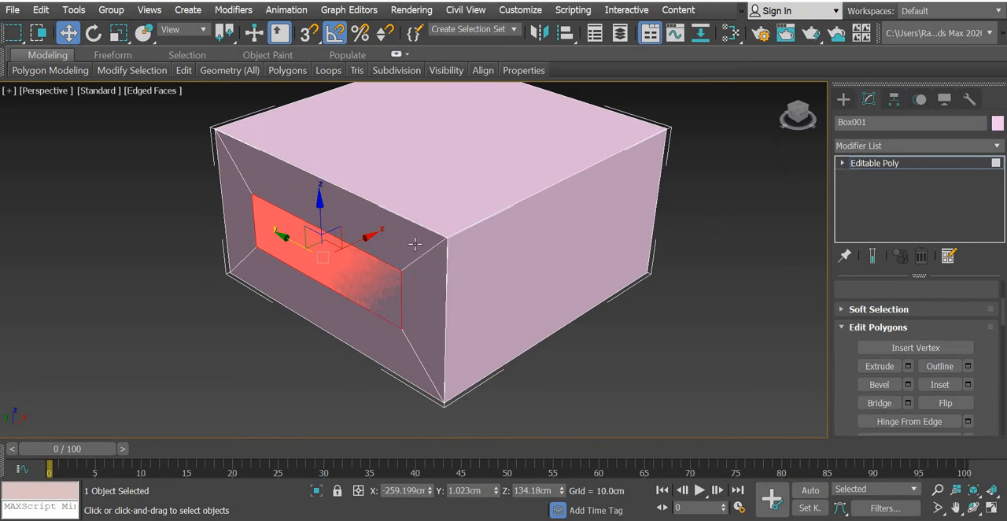
{"action": "left_click_drag", "start_coordinate": [371, 235], "coordinate": [665, 237]}
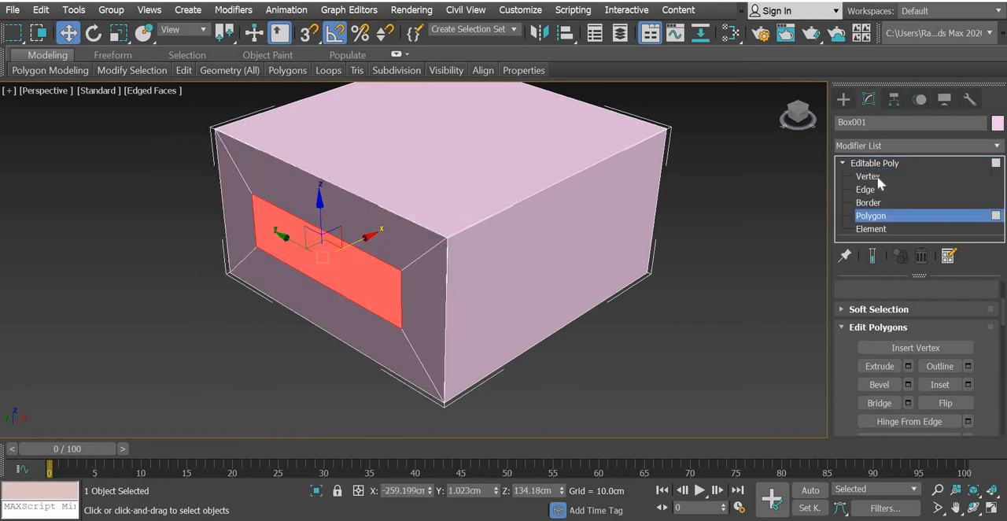
Move the two window-outline vertices farthest from the chair in the Top view to about Y 94.8 cm, narrowing the outline.
{"action": "left_click", "coordinate": [862, 180]}
{"action": "left_click", "coordinate": [658, 372]}
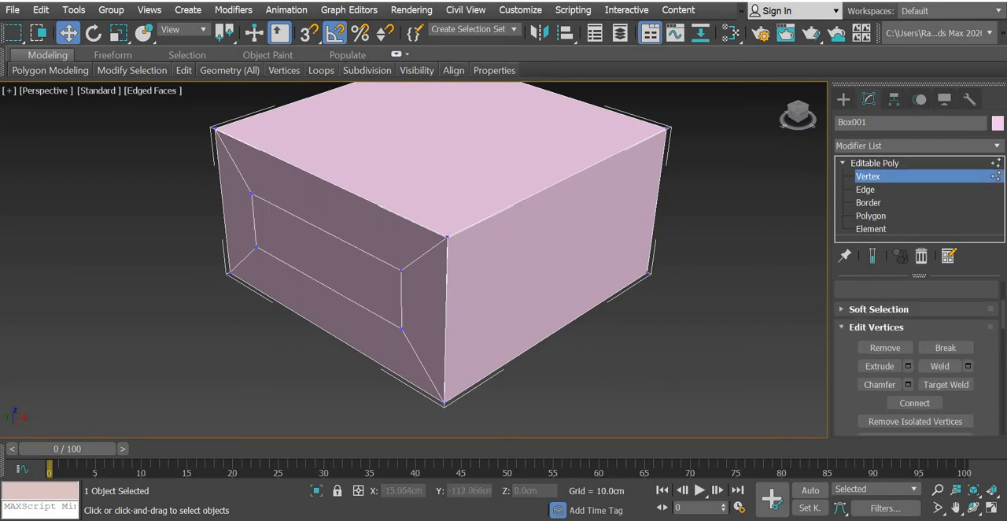
{"action": "left_click", "coordinate": [989, 508]}
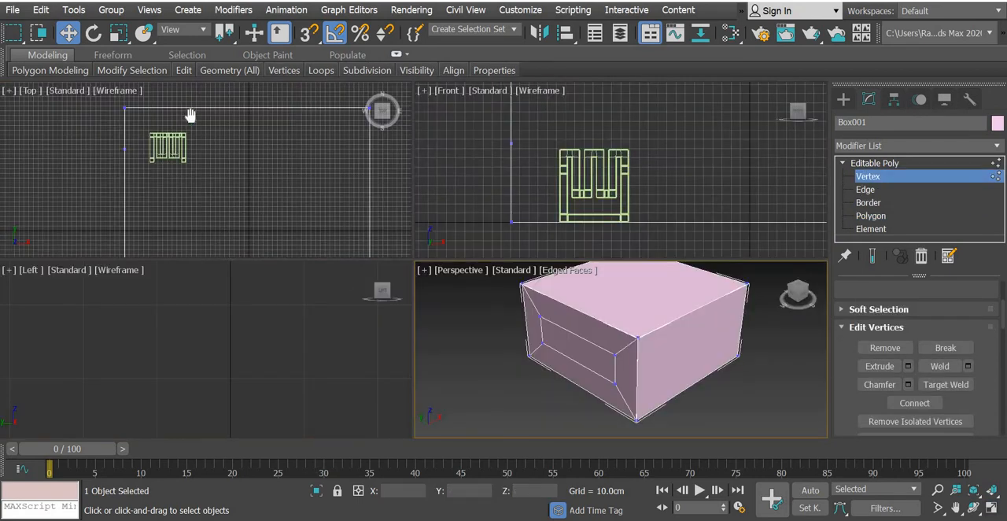
{"action": "scroll", "coordinate": [213, 173], "scroll_direction": "down", "scroll_amount": 3}
{"action": "left_click_drag", "start_coordinate": [149, 191], "coordinate": [148, 191]}
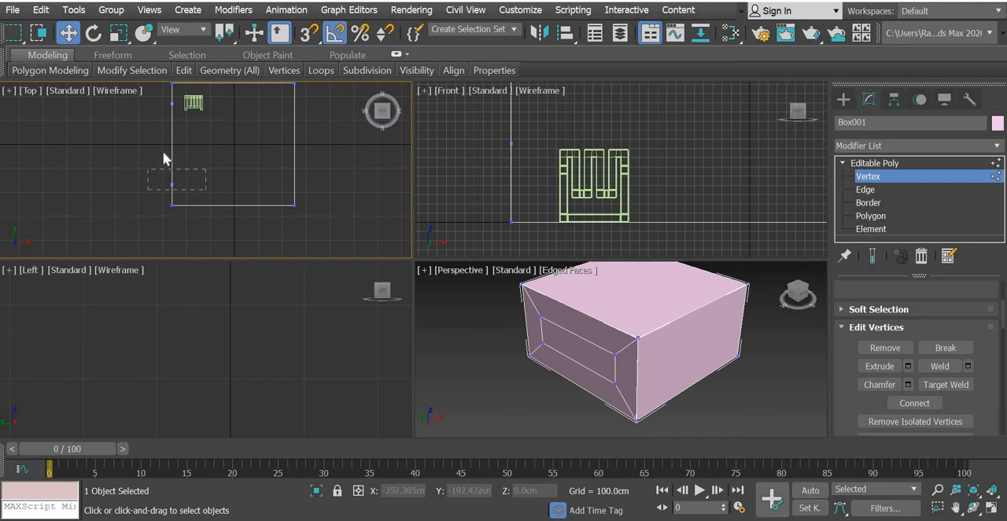
{"action": "left_click_drag", "start_coordinate": [173, 133], "coordinate": [173, 72]}
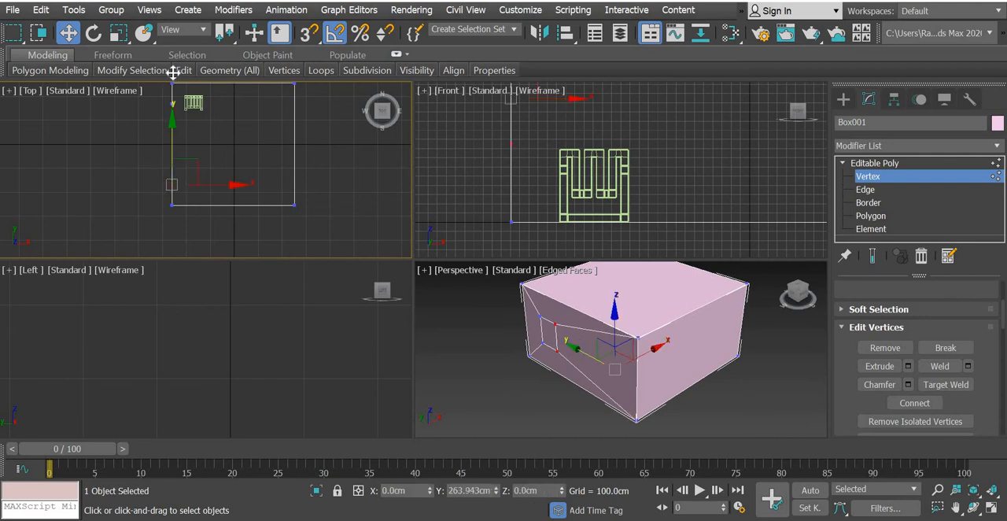
Narrow the window outline further in the Left view and lower its bottom vertices to about Z 10.3 cm, with the box deselected at the end.
{"action": "scroll", "coordinate": [227, 389], "scroll_direction": "up", "scroll_amount": 5}
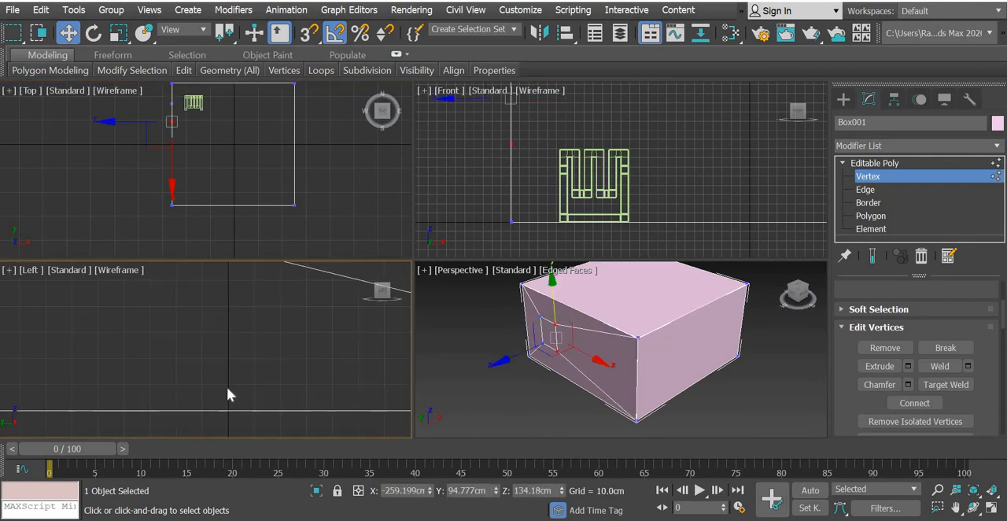
{"action": "middle_click_drag", "start_coordinate": [225, 401], "coordinate": [211, 396]}
{"action": "scroll", "coordinate": [210, 396], "scroll_direction": "down", "scroll_amount": 2}
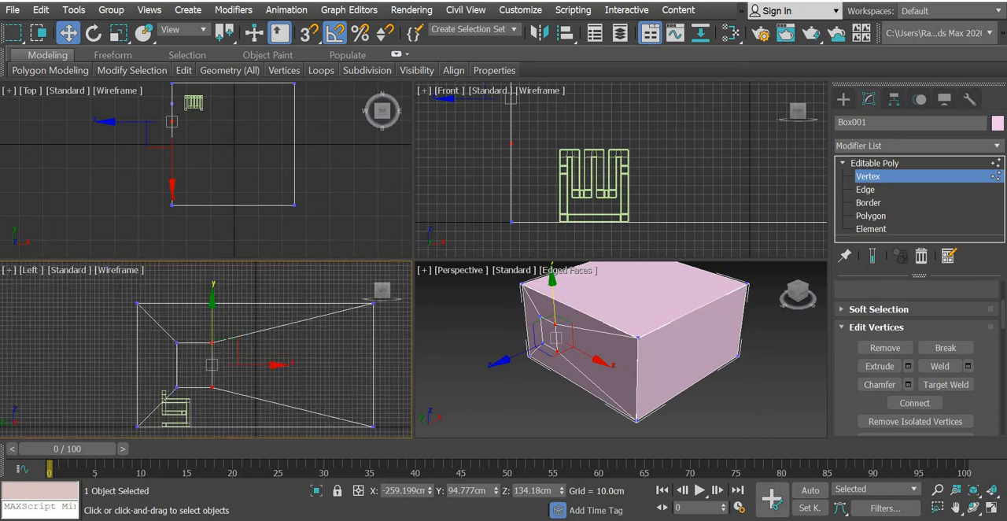
{"action": "left_click", "coordinate": [990, 507]}
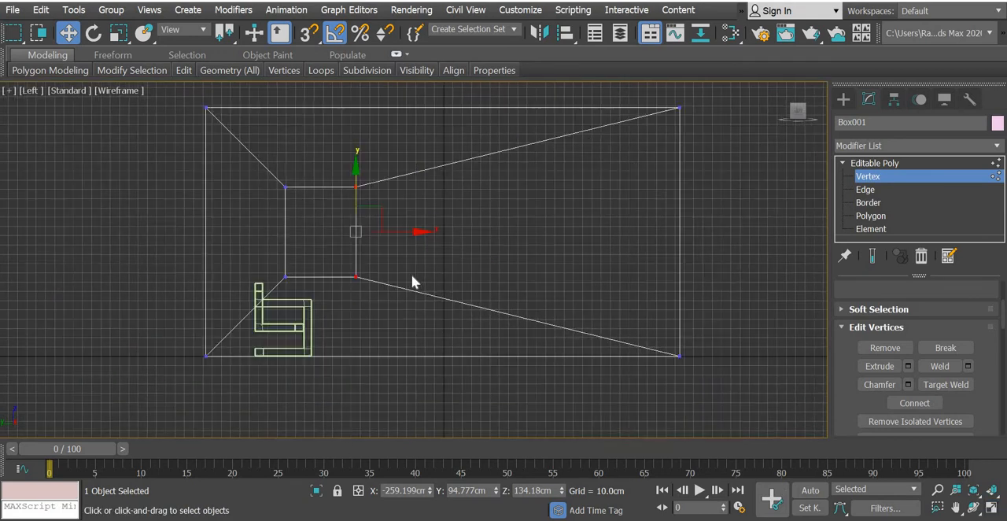
{"action": "left_click_drag", "start_coordinate": [398, 232], "coordinate": [367, 232]}
{"action": "left_click_drag", "start_coordinate": [366, 263], "coordinate": [283, 288]}
{"action": "left_click_drag", "start_coordinate": [304, 228], "coordinate": [303, 298]}
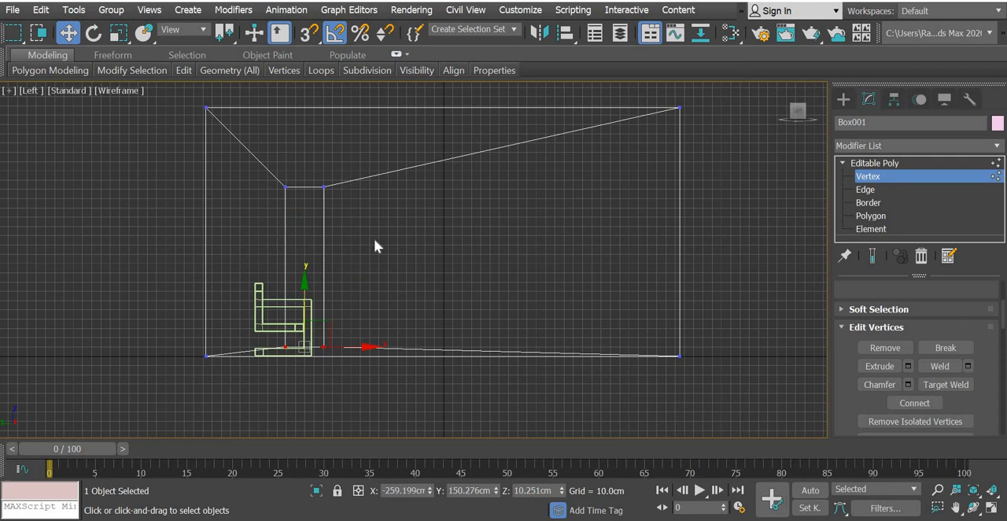
{"action": "left_click", "coordinate": [844, 100]}
{"action": "left_click", "coordinate": [568, 372]}
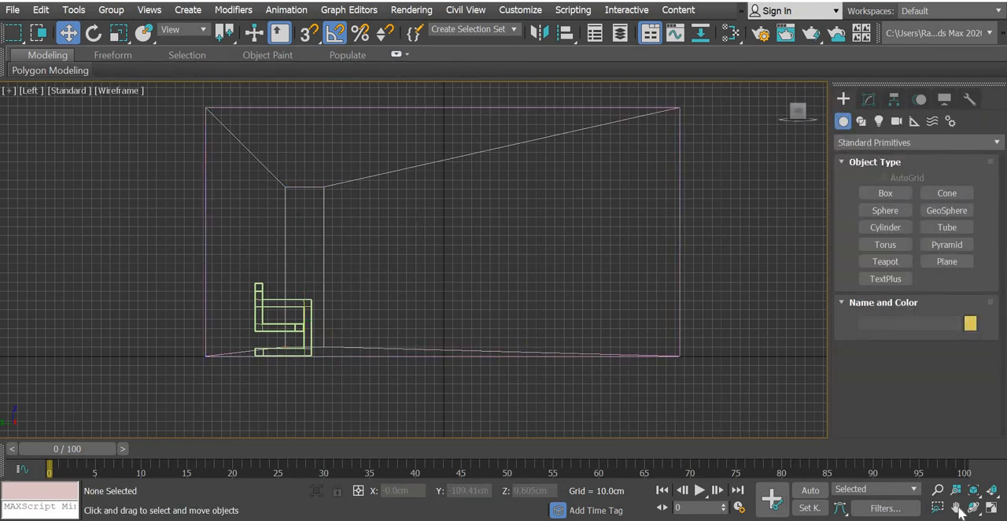
{"action": "left_click", "coordinate": [990, 510]}
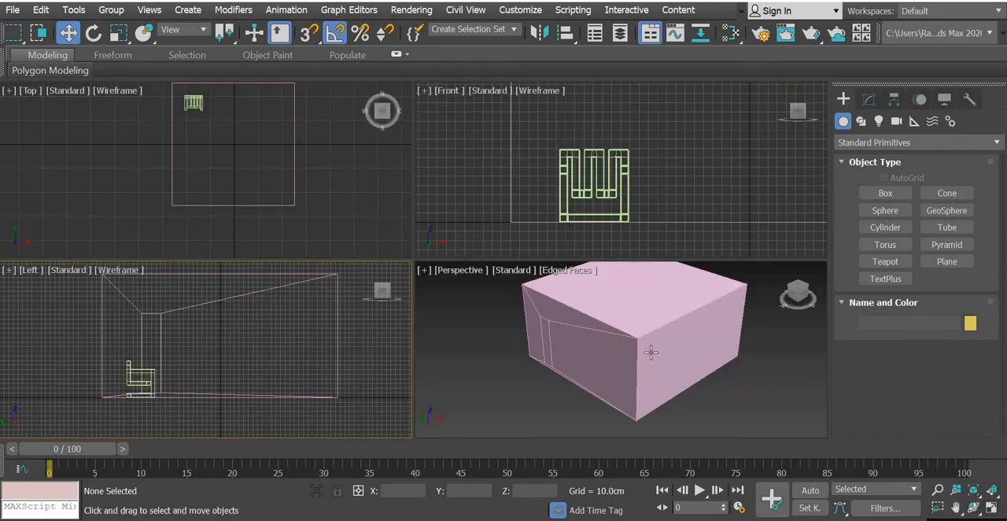
Delete the polygon inside the narrowed outline on the room box's side wall to open the window.
{"action": "left_click", "coordinate": [641, 346]}
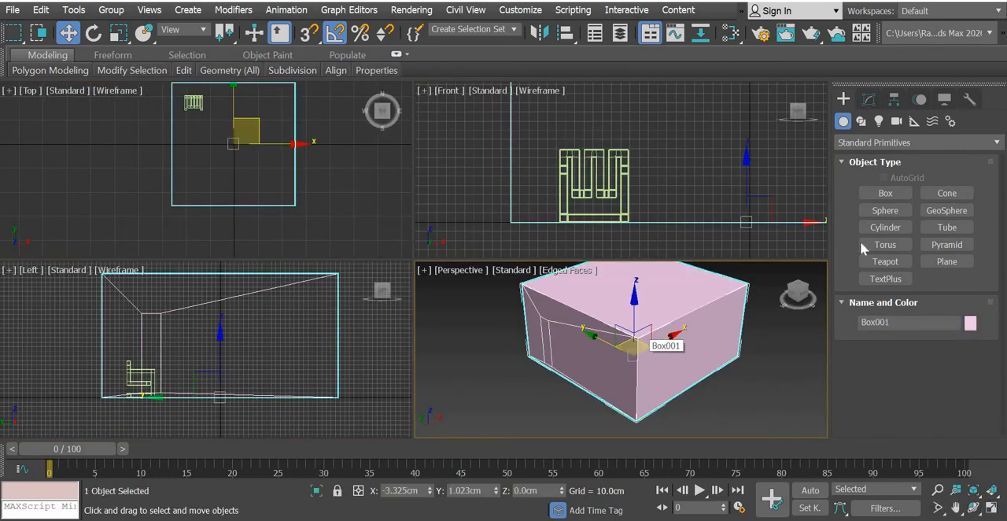
{"action": "left_click", "coordinate": [868, 99]}
{"action": "key", "text": "4"}
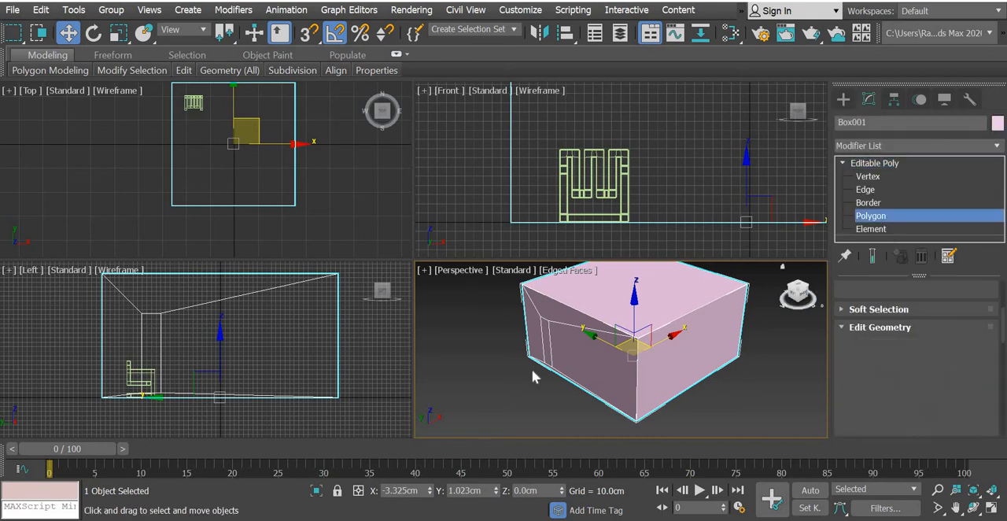
{"action": "left_click", "coordinate": [535, 370]}
{"action": "key", "text": "Delete"}
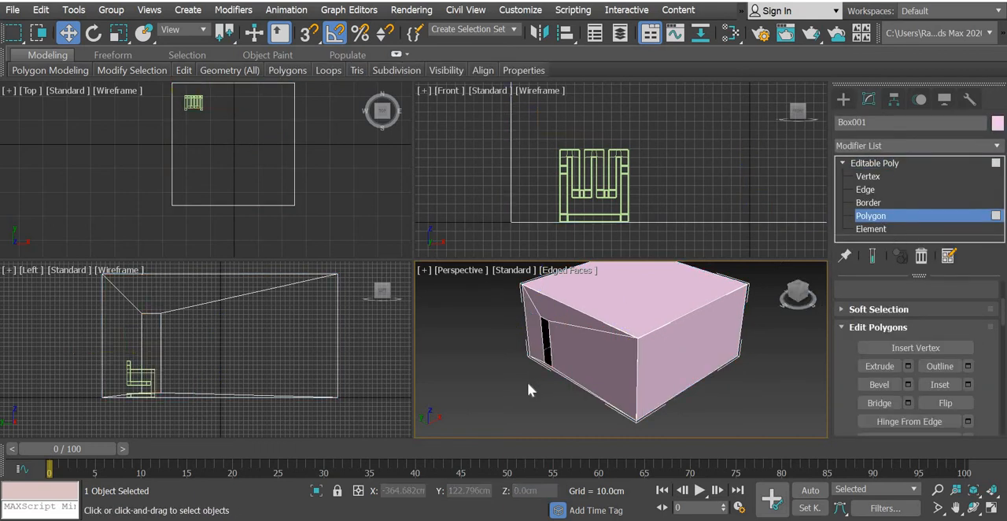
{"action": "middle_click_drag", "start_coordinate": [527, 382], "coordinate": [539, 400]}
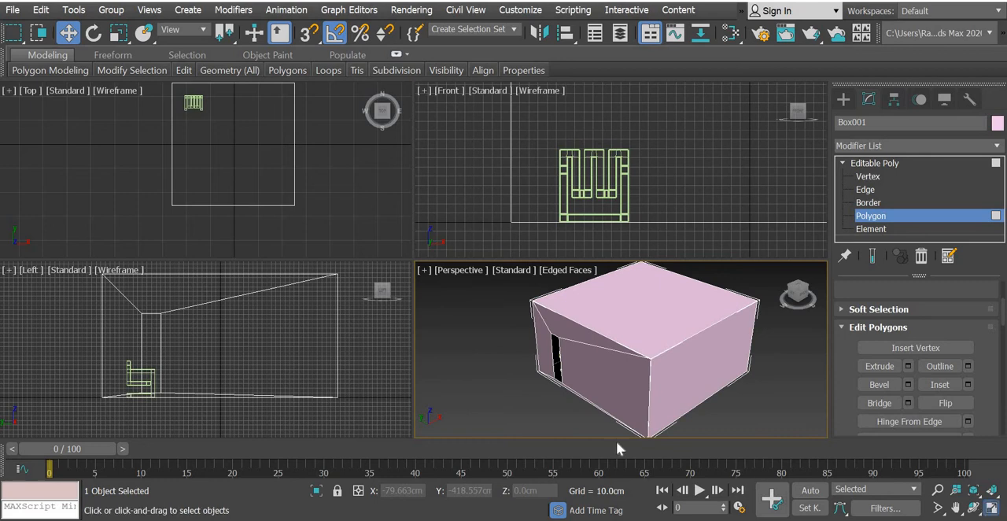
{"action": "left_click", "coordinate": [991, 507]}
{"action": "middle_click_drag", "start_coordinate": [378, 347], "coordinate": [409, 346], "text": "alt"}
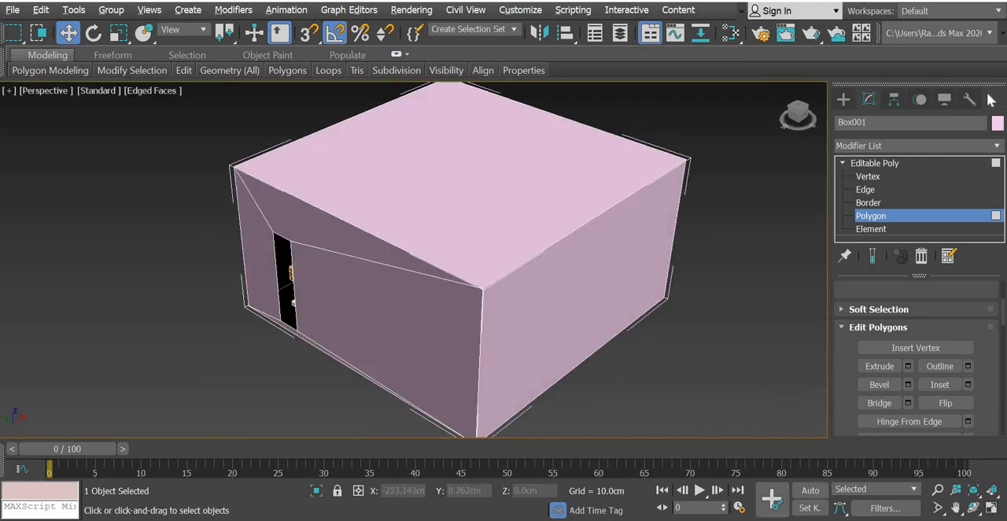
Apply a Shell modifier to the room box.
{"action": "left_click", "coordinate": [842, 99]}
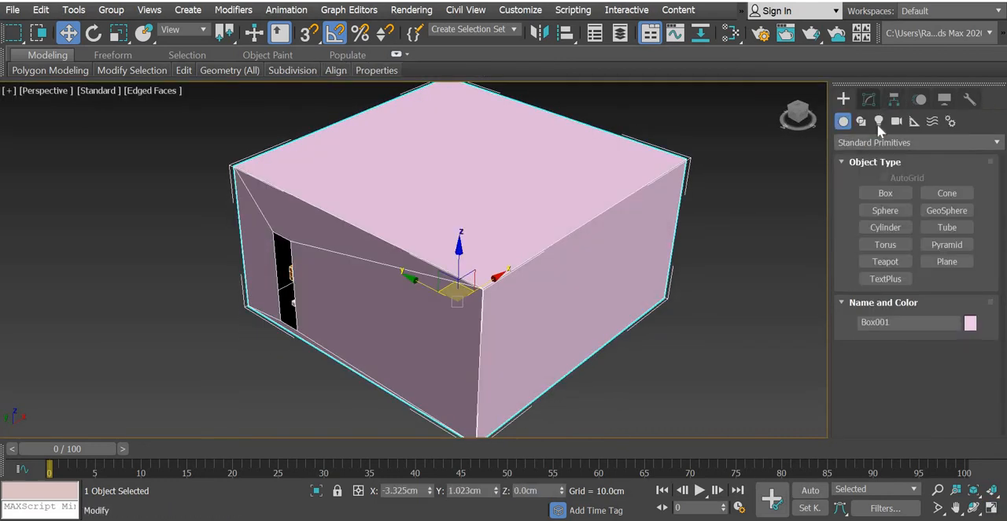
{"action": "left_click", "coordinate": [868, 99]}
{"action": "left_click", "coordinate": [877, 144]}
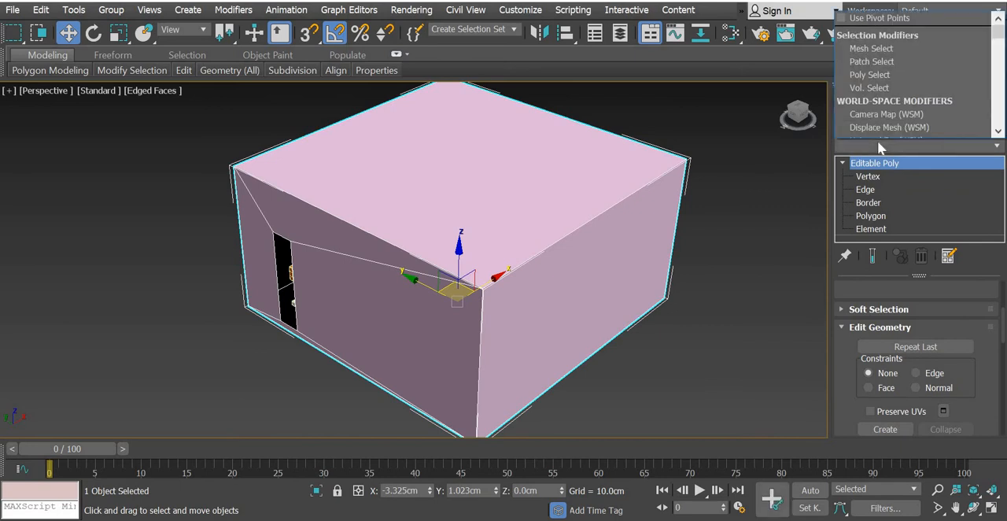
{"action": "scroll", "coordinate": [877, 142], "scroll_direction": "down", "scroll_amount": 1}
{"action": "key", "text": "s"}
{"action": "key", "text": "s"}
{"action": "key", "text": "s"}
{"action": "key", "text": "s"}
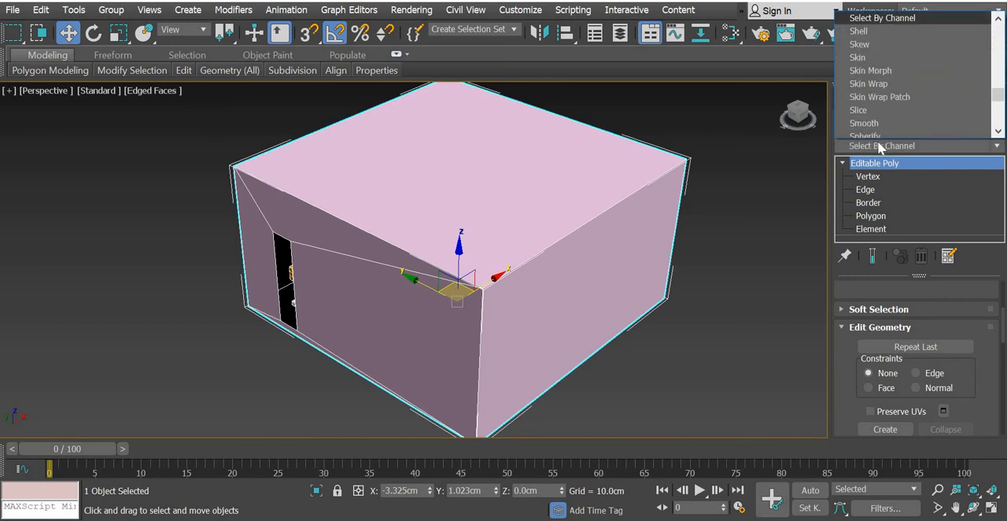
{"action": "key", "text": "s"}
{"action": "key", "text": "Return"}
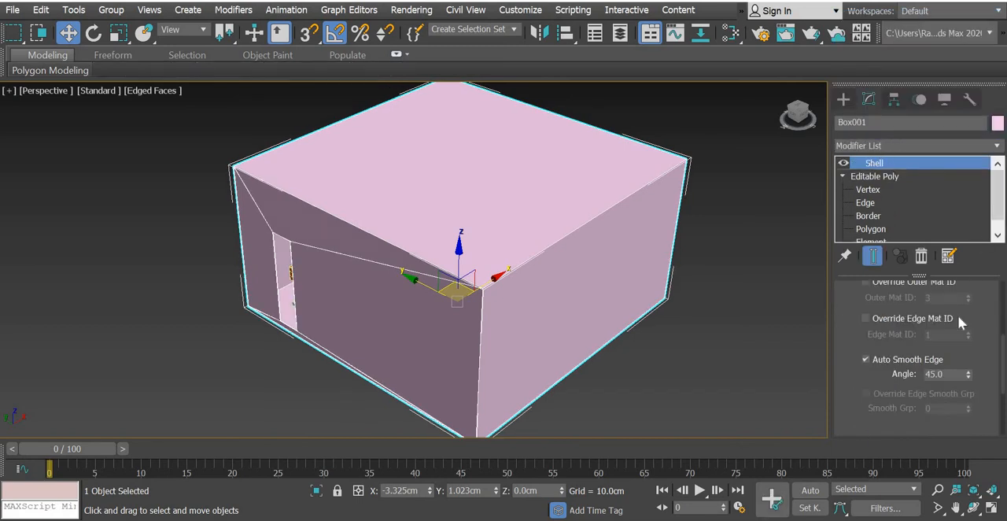
Set the shell's outer amount to 10 cm.
{"action": "scroll", "coordinate": [873, 330], "scroll_direction": "up", "scroll_amount": 5}
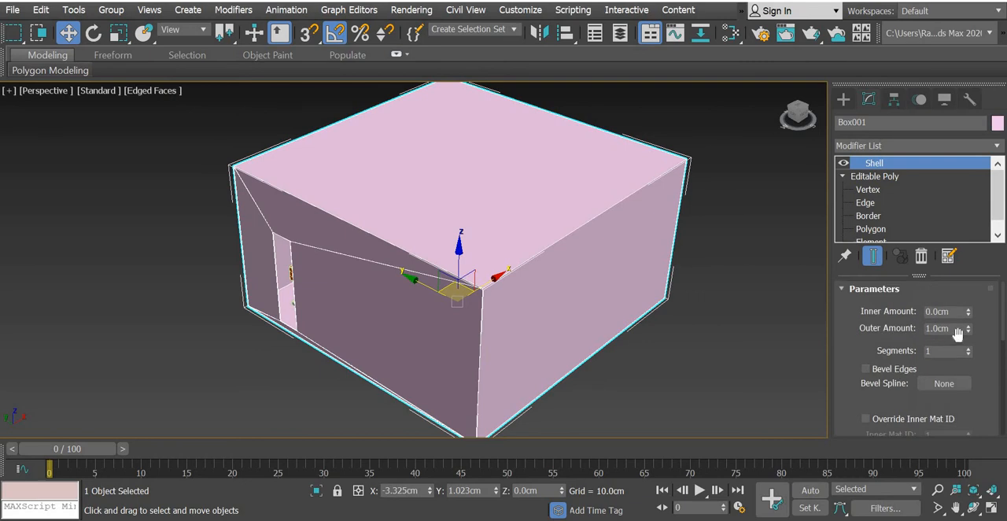
{"action": "left_click_drag", "start_coordinate": [951, 329], "coordinate": [869, 314]}
{"action": "type", "text": "10"}
{"action": "key", "text": "Return"}
{"action": "scroll", "coordinate": [374, 254], "scroll_direction": "up", "scroll_amount": 5}
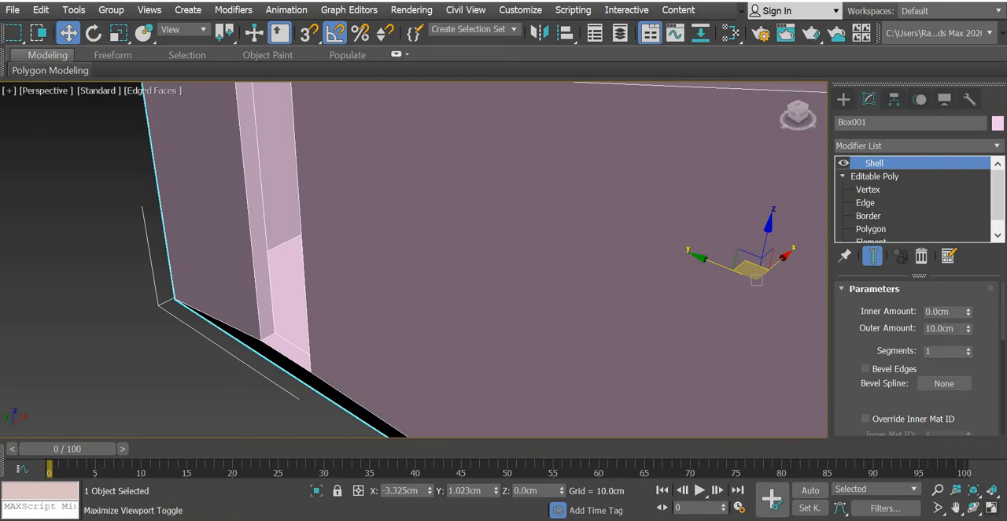
Add an Edit Poly modifier above the room's Shell and switch it to vertex editing.
{"action": "left_click", "coordinate": [989, 509]}
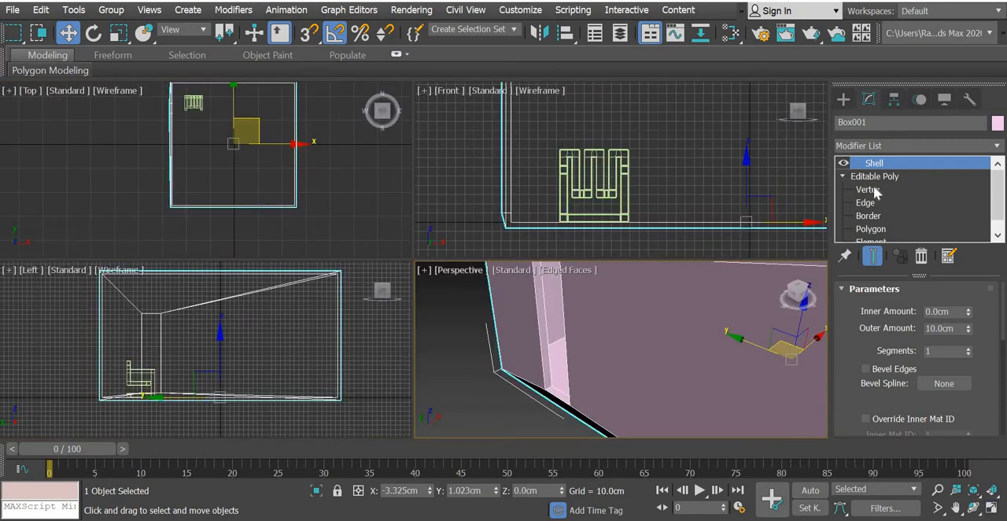
{"action": "left_click", "coordinate": [905, 146]}
{"action": "scroll", "coordinate": [905, 155], "scroll_direction": "down", "scroll_amount": 3}
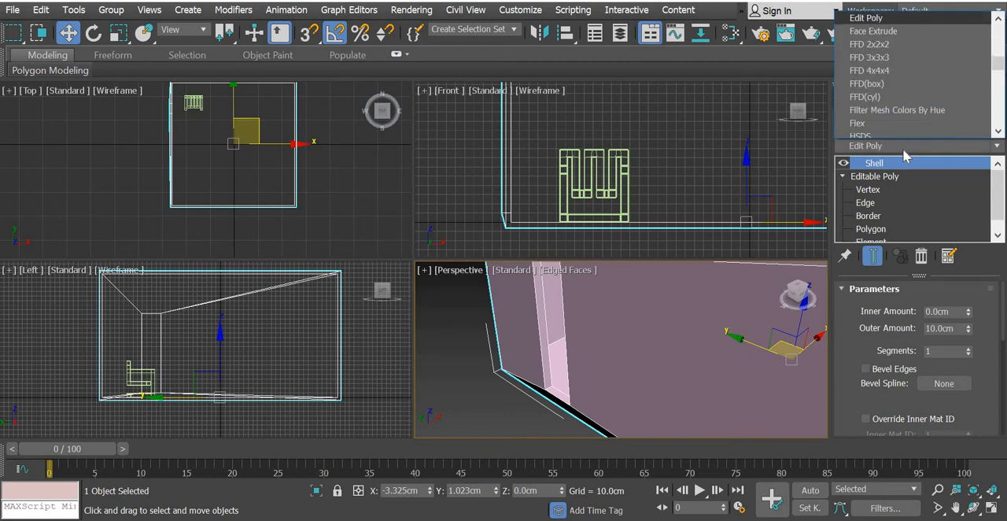
{"action": "key", "text": "Return"}
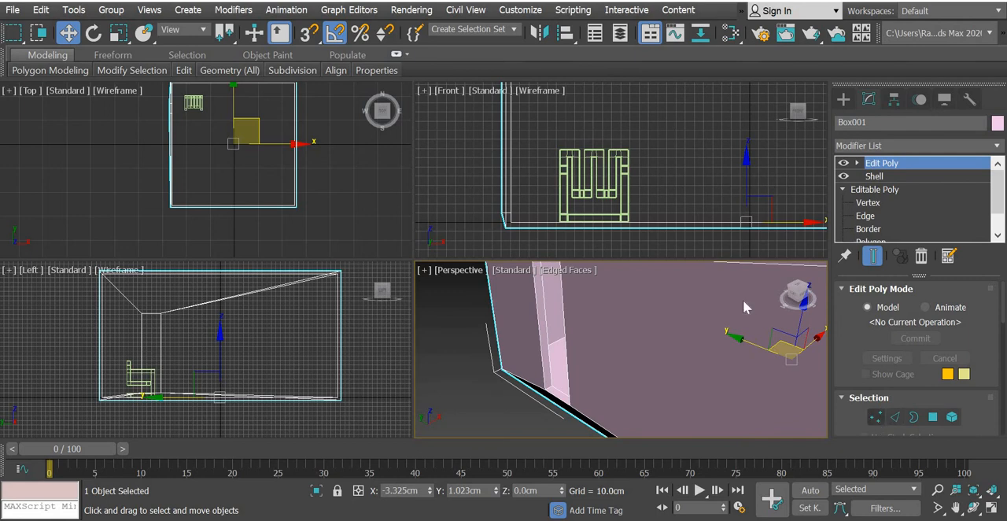
{"action": "left_click", "coordinate": [875, 417]}
{"action": "scroll", "coordinate": [532, 207], "scroll_direction": "up", "scroll_amount": 5}
{"action": "left_click_drag", "start_coordinate": [533, 187], "coordinate": [452, 281]}
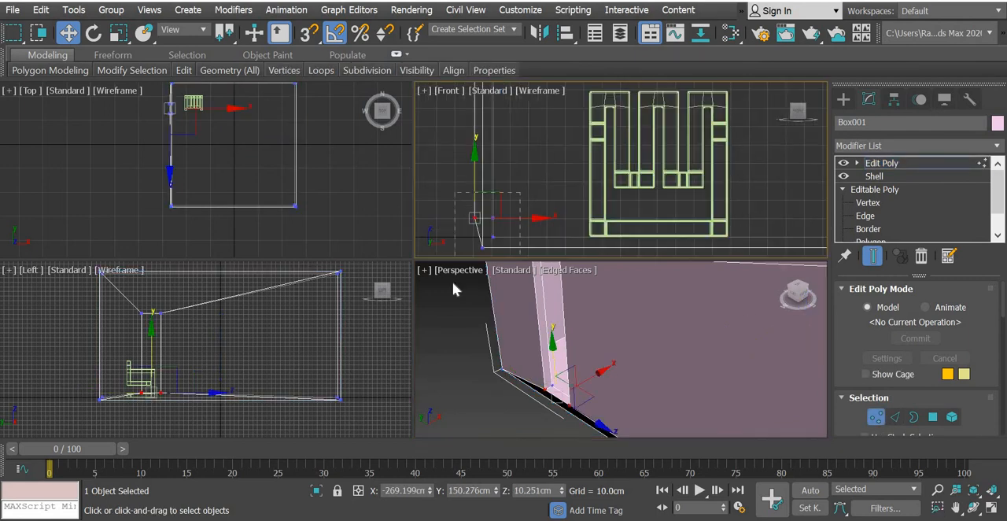
{"action": "left_click", "coordinate": [508, 212]}
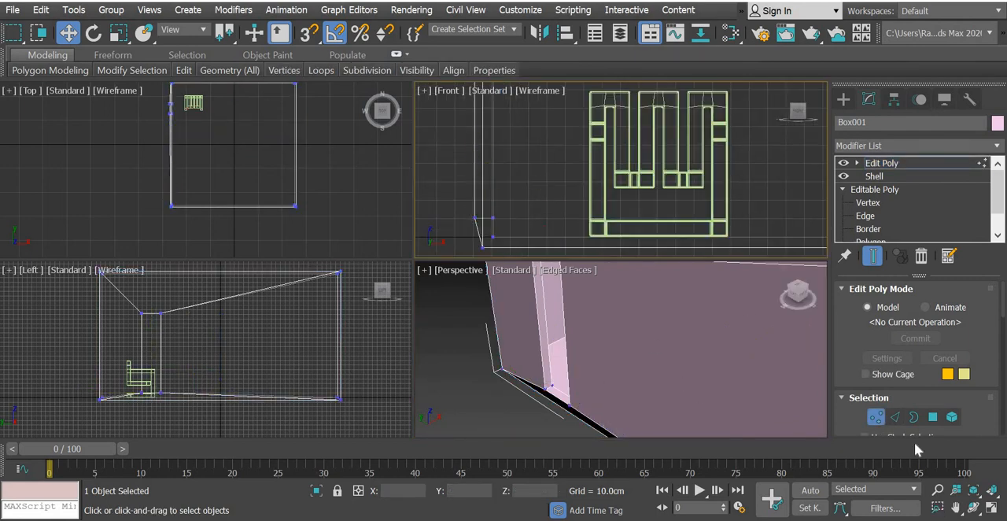
{"action": "middle_click_drag", "start_coordinate": [685, 314], "coordinate": [685, 259]}
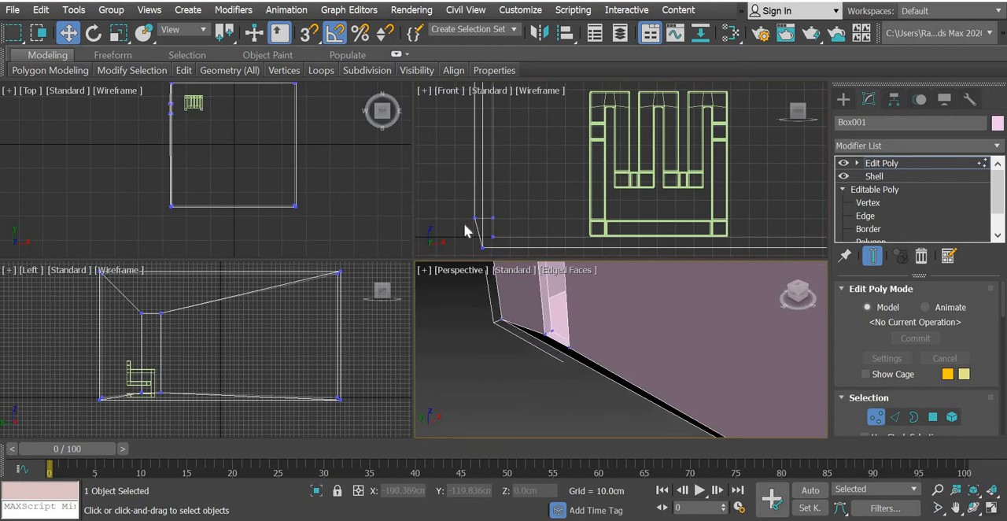
{"action": "left_click_drag", "start_coordinate": [453, 205], "coordinate": [488, 270]}
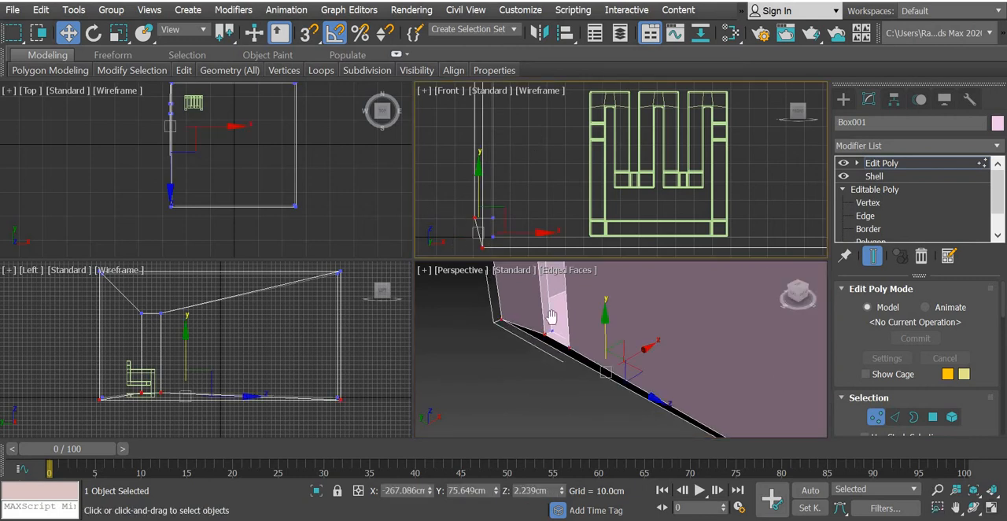
Move the outer upper window vertices in the Front view in line with the wall's outer face, at about X -265.1 cm.
{"action": "scroll", "coordinate": [528, 161], "scroll_direction": "up", "scroll_amount": 8}
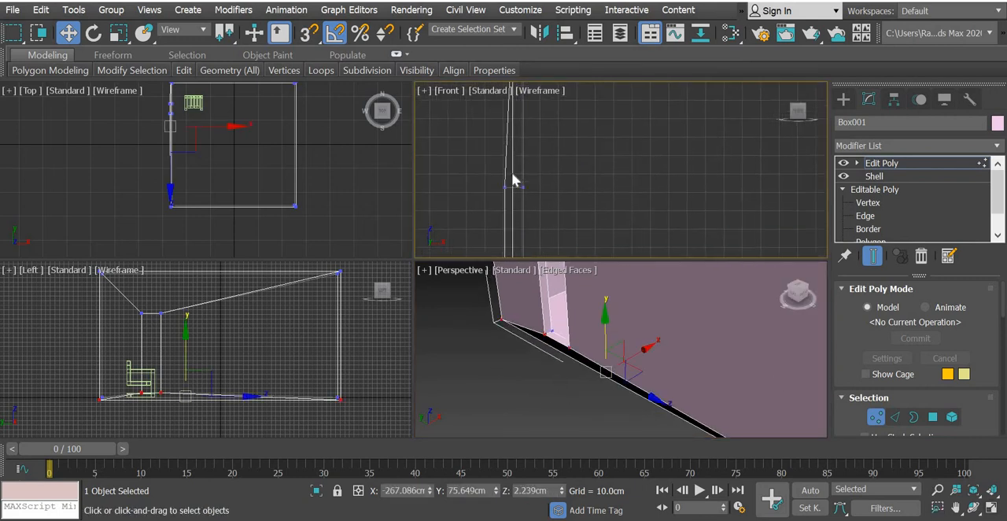
{"action": "middle_click_drag", "start_coordinate": [512, 174], "coordinate": [511, 158]}
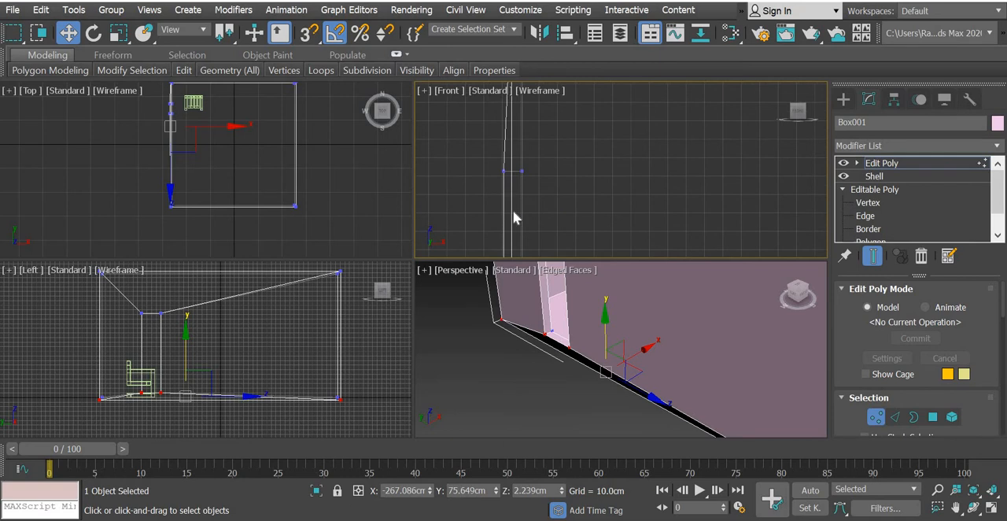
{"action": "left_click", "coordinate": [516, 170]}
{"action": "scroll", "coordinate": [480, 173], "scroll_direction": "up", "scroll_amount": 5}
{"action": "left_click_drag", "start_coordinate": [474, 167], "coordinate": [519, 177]}
{"action": "scroll", "coordinate": [519, 176], "scroll_direction": "down", "scroll_amount": 10}
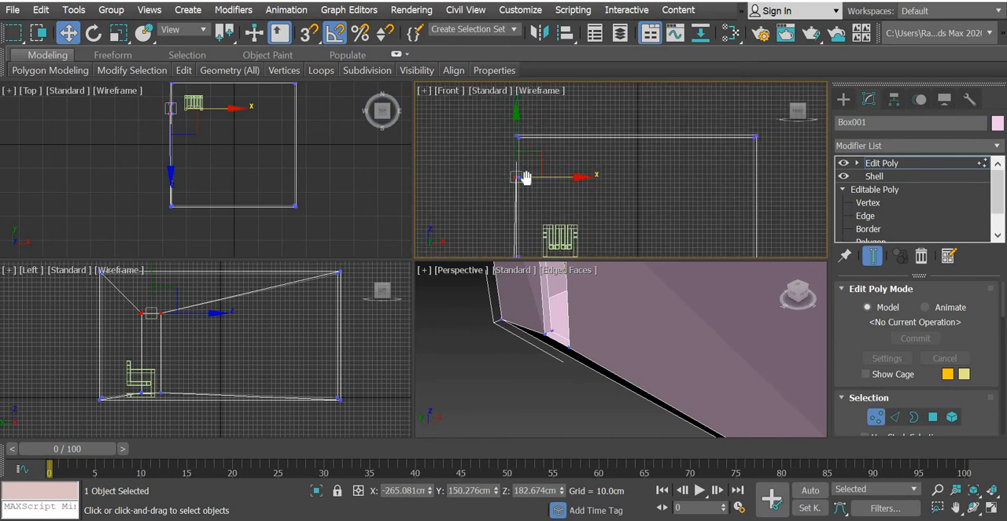
Move the outer lower window vertices in the Front view in line with the wall's outer face, at about X -264.9 cm.
{"action": "middle_click_drag", "start_coordinate": [523, 175], "coordinate": [532, 96]}
{"action": "scroll", "coordinate": [521, 166], "scroll_direction": "up", "scroll_amount": 5}
{"action": "scroll", "coordinate": [520, 164], "scroll_direction": "up", "scroll_amount": 3}
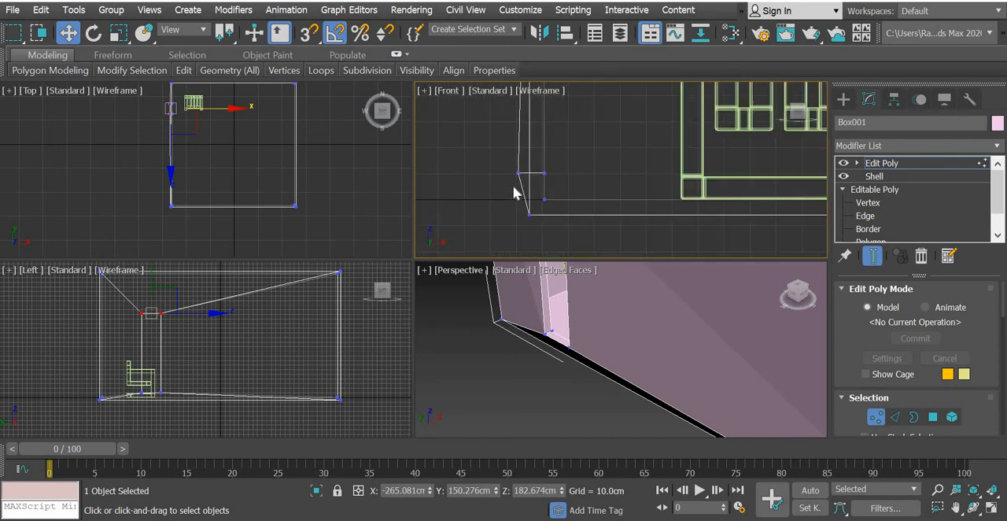
{"action": "left_click_drag", "start_coordinate": [511, 186], "coordinate": [528, 166]}
{"action": "scroll", "coordinate": [516, 177], "scroll_direction": "up", "scroll_amount": 5}
{"action": "left_click_drag", "start_coordinate": [610, 158], "coordinate": [643, 170]}
{"action": "scroll", "coordinate": [642, 177], "scroll_direction": "down", "scroll_amount": 10}
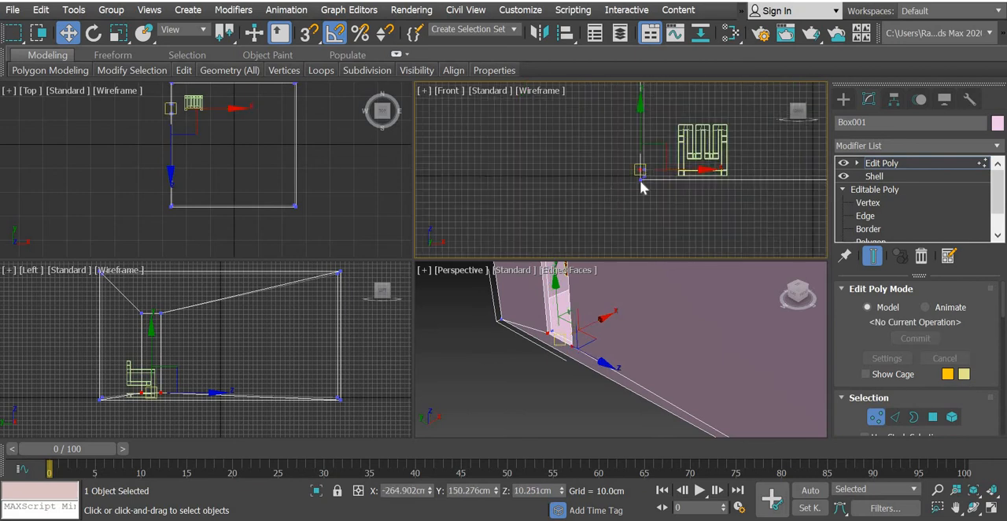
{"action": "left_click", "coordinate": [697, 172]}
{"action": "middle_click_drag", "start_coordinate": [700, 174], "coordinate": [541, 221]}
{"action": "scroll", "coordinate": [819, 220], "scroll_direction": "up", "scroll_amount": 5}
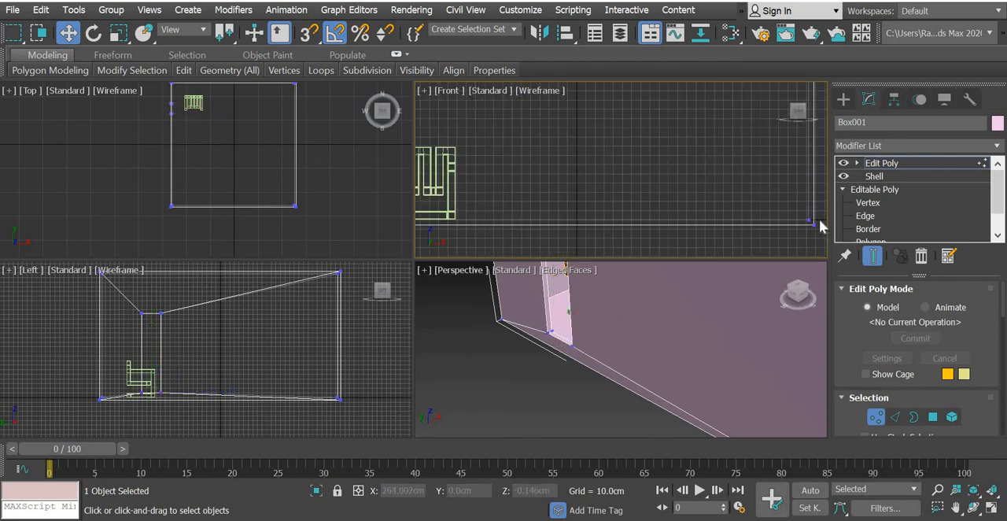
{"action": "scroll", "coordinate": [793, 220], "scroll_direction": "down", "scroll_amount": 3}
{"action": "scroll", "coordinate": [457, 224], "scroll_direction": "down", "scroll_amount": 3}
{"action": "scroll", "coordinate": [661, 206], "scroll_direction": "down", "scroll_amount": 3}
{"action": "scroll", "coordinate": [559, 195], "scroll_direction": "up", "scroll_amount": 3}
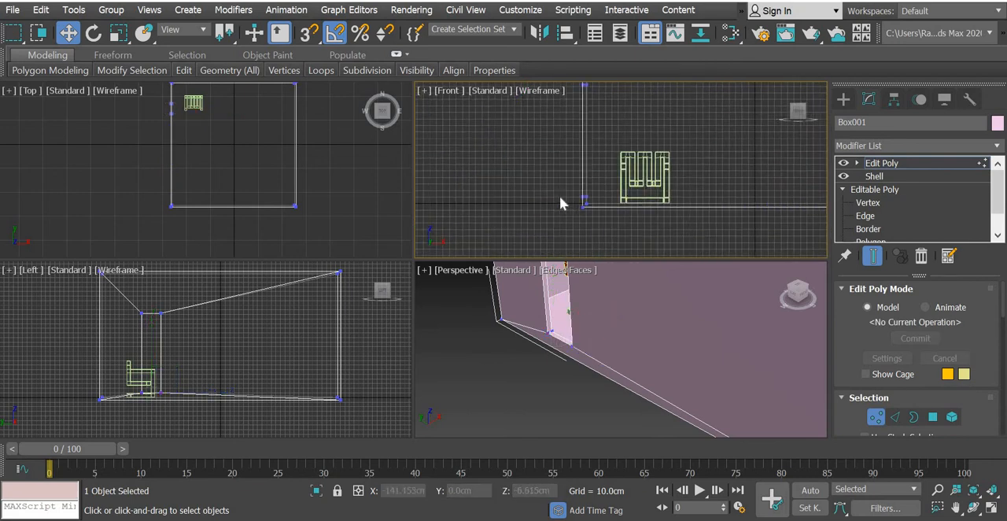
Finish checking the window corner vertices, leave the room's vertex editing and clear the selection.
{"action": "scroll", "coordinate": [561, 200], "scroll_direction": "up", "scroll_amount": 5}
{"action": "middle_click_drag", "start_coordinate": [649, 233], "coordinate": [537, 355]}
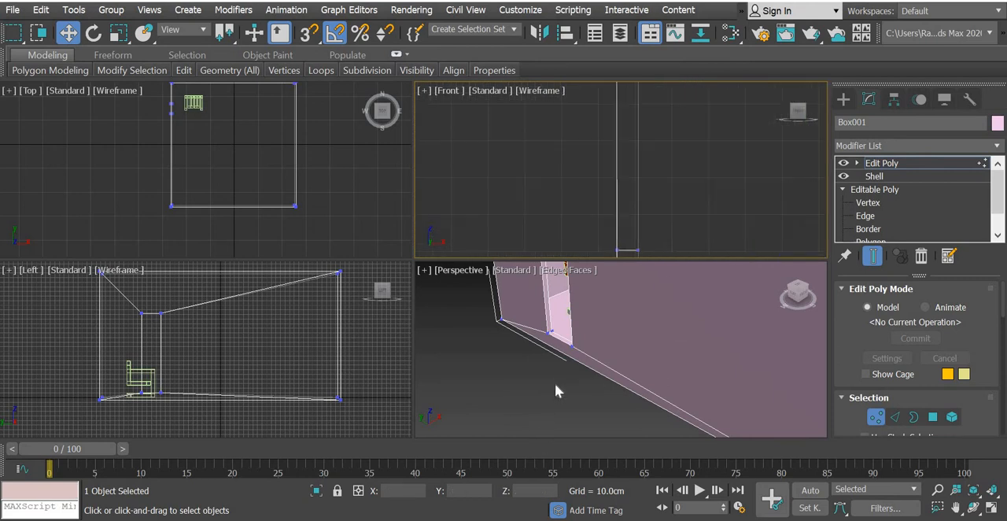
{"action": "middle_click_drag", "start_coordinate": [554, 309], "coordinate": [557, 387]}
{"action": "scroll", "coordinate": [556, 387], "scroll_direction": "up", "scroll_amount": 5}
{"action": "scroll", "coordinate": [631, 346], "scroll_direction": "down", "scroll_amount": 5}
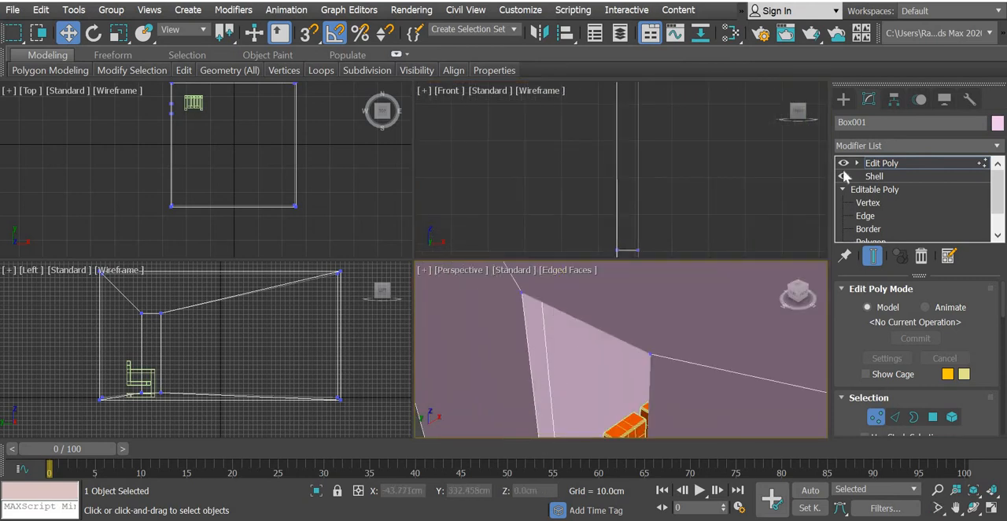
{"action": "left_click", "coordinate": [843, 99]}
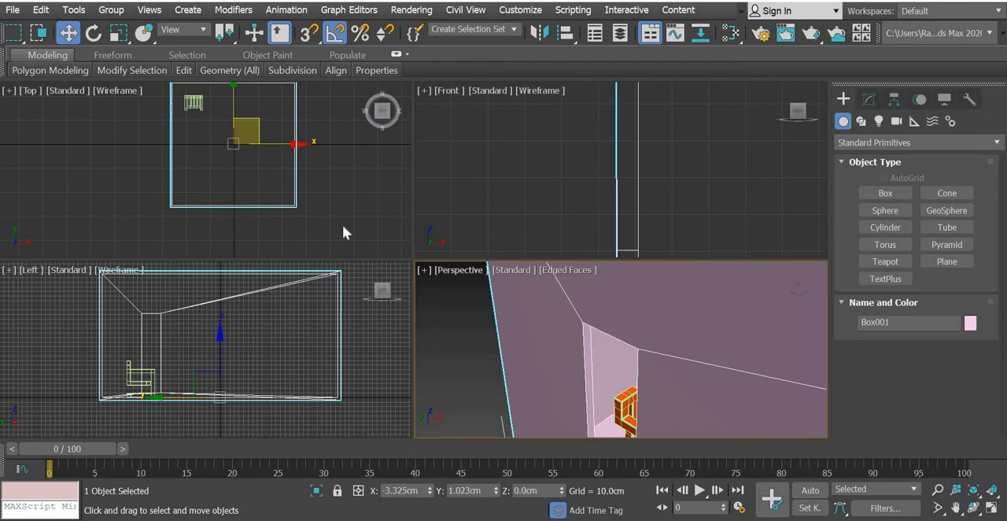
{"action": "left_click", "coordinate": [343, 228]}
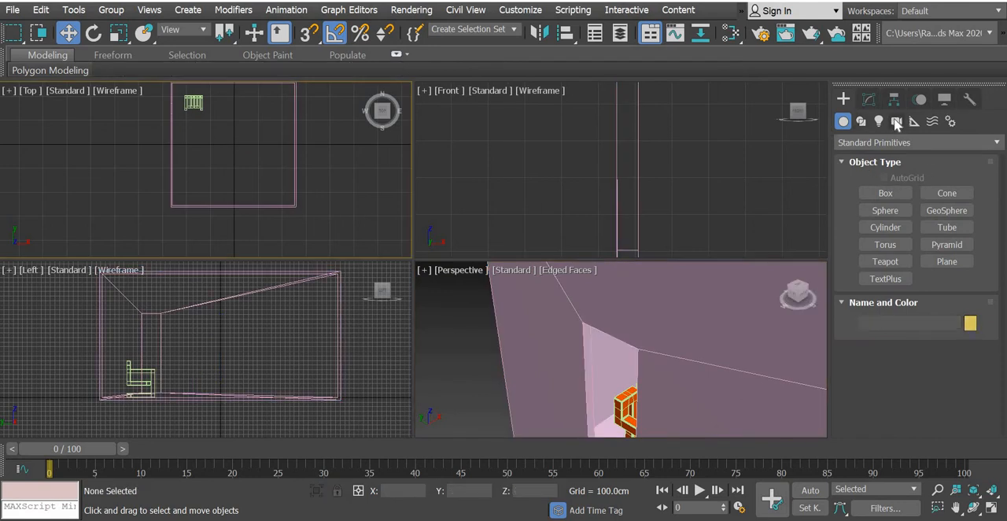
Create a Physical camera in the Top view at about X -64 cm, Y -151.8 cm, with its target beside the chair.
{"action": "left_click", "coordinate": [895, 121]}
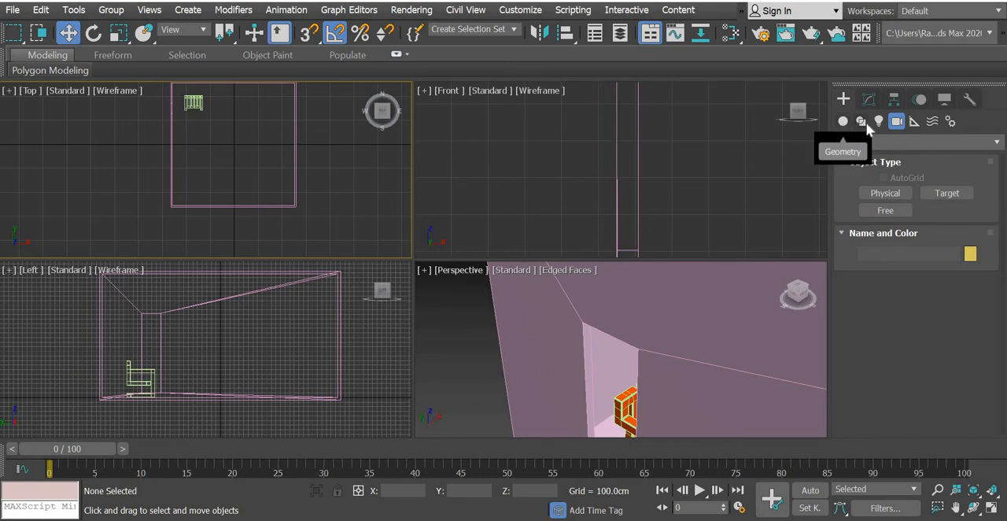
{"action": "left_click", "coordinate": [894, 198]}
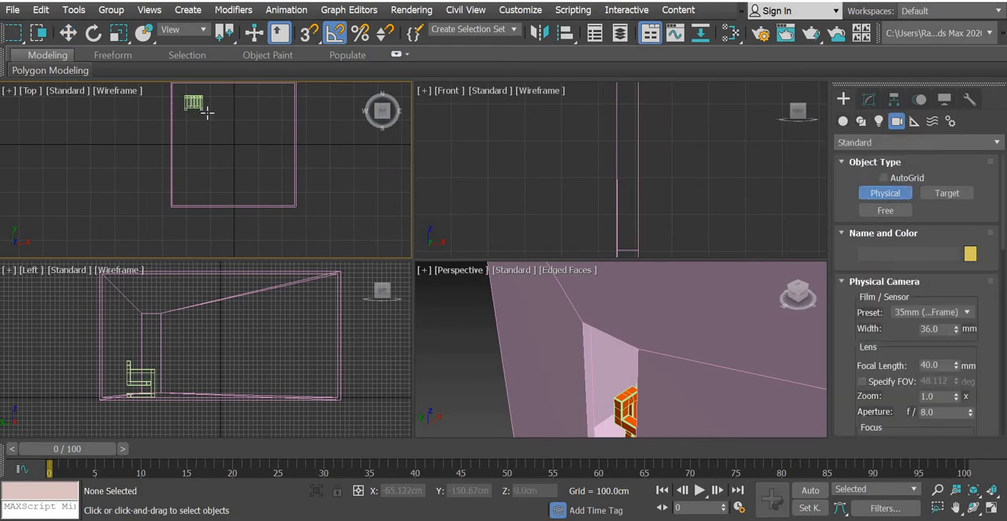
{"action": "left_click_drag", "start_coordinate": [217, 173], "coordinate": [206, 111]}
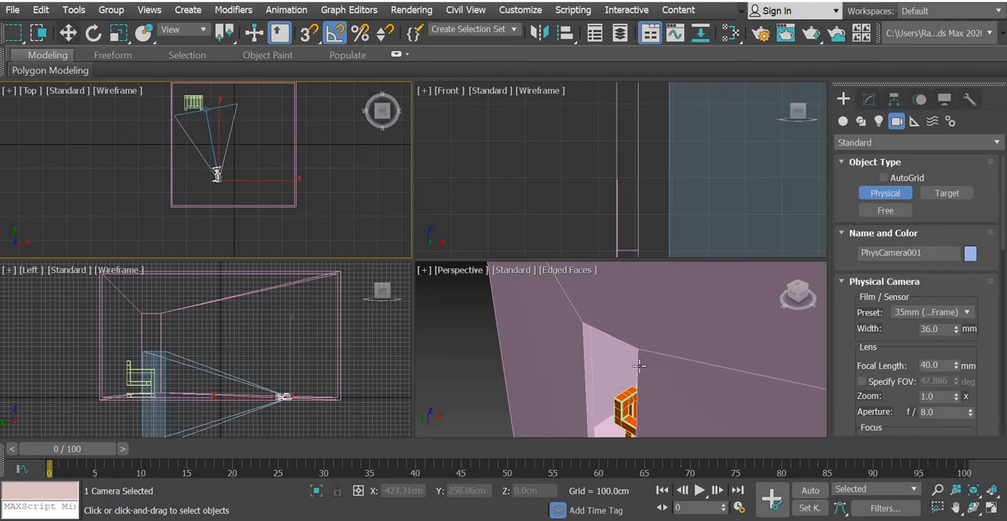
{"action": "key", "text": "w"}
Switch the Perspective view to the PhysCamera001 view and show its safe frames.
{"action": "left_click", "coordinate": [461, 270]}
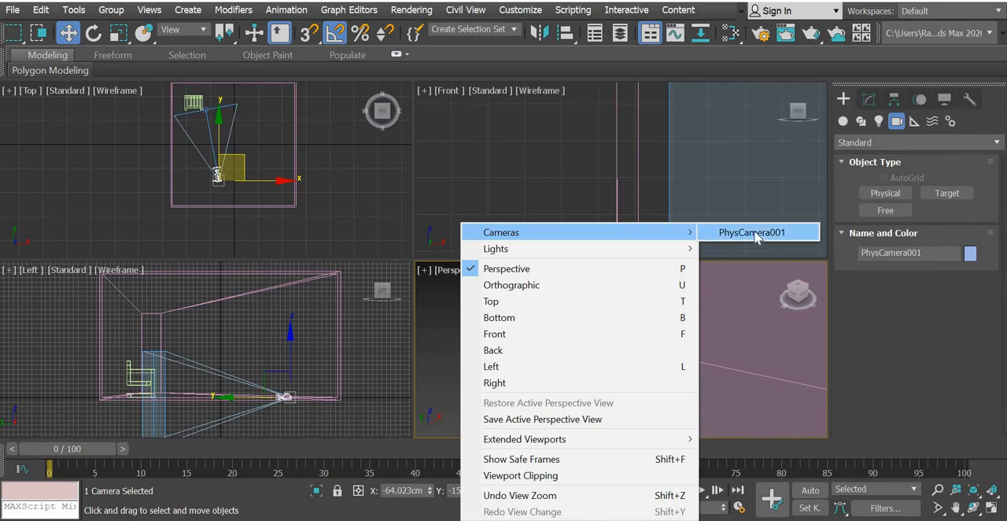
{"action": "left_click", "coordinate": [755, 233]}
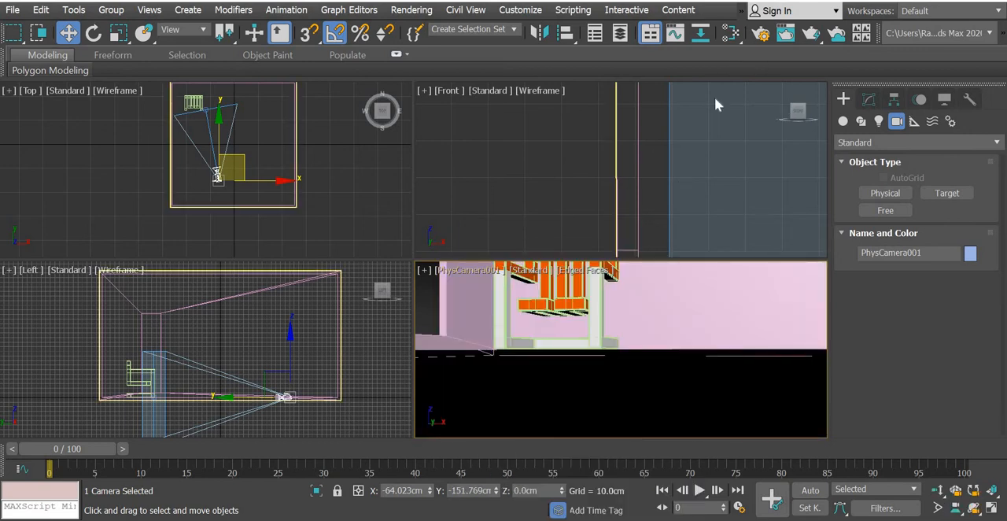
{"action": "left_click", "coordinate": [460, 273]}
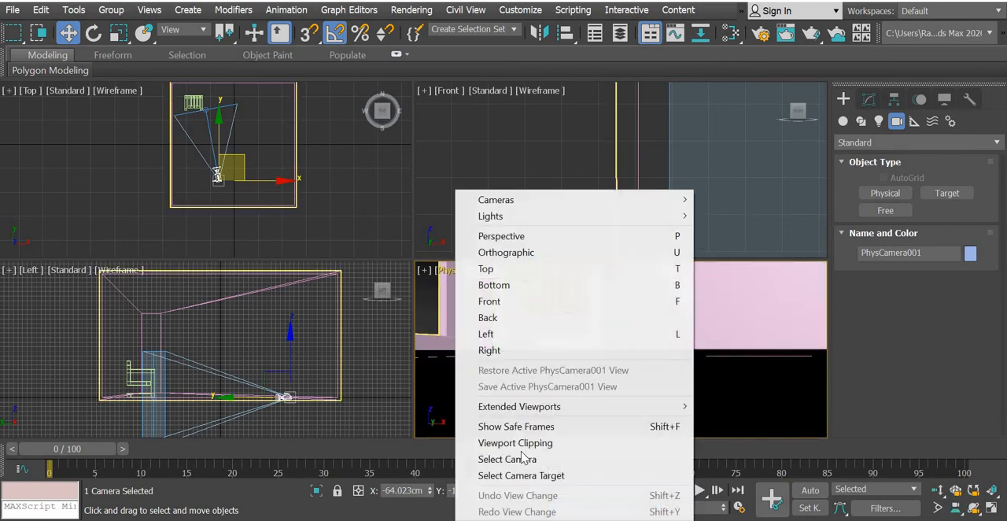
{"action": "left_click", "coordinate": [516, 427]}
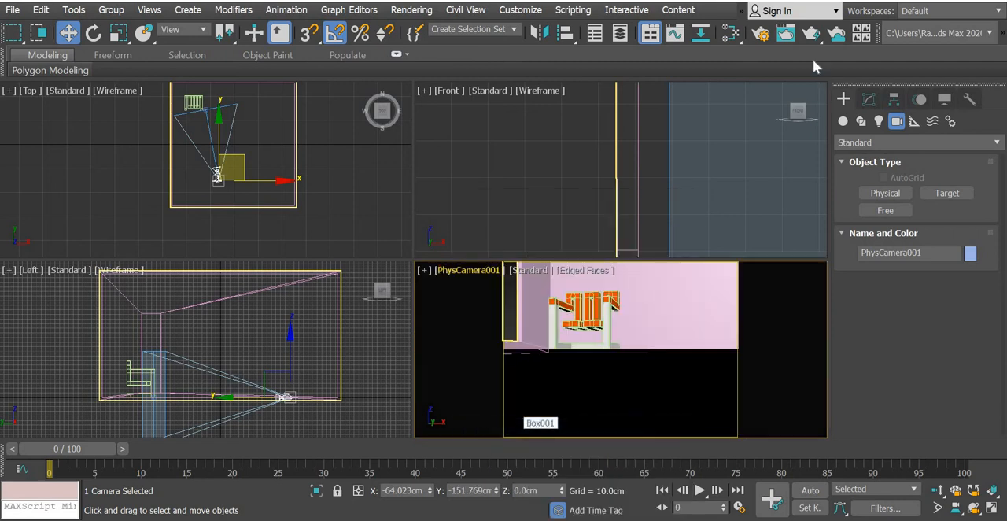
Set the render output size to HDTV (video) with width 720, and lock the view to render to PhysCamera001.
{"action": "left_click", "coordinate": [760, 34]}
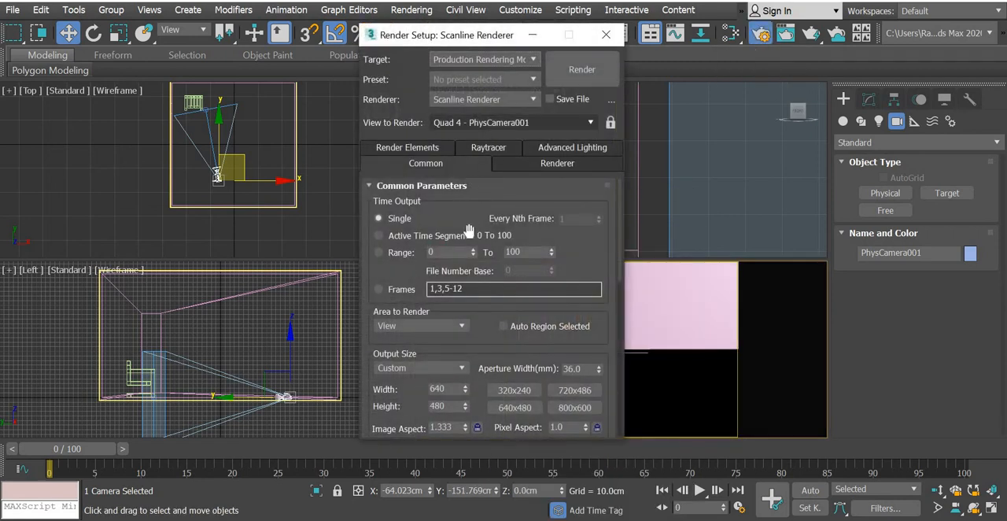
{"action": "left_click", "coordinate": [405, 366]}
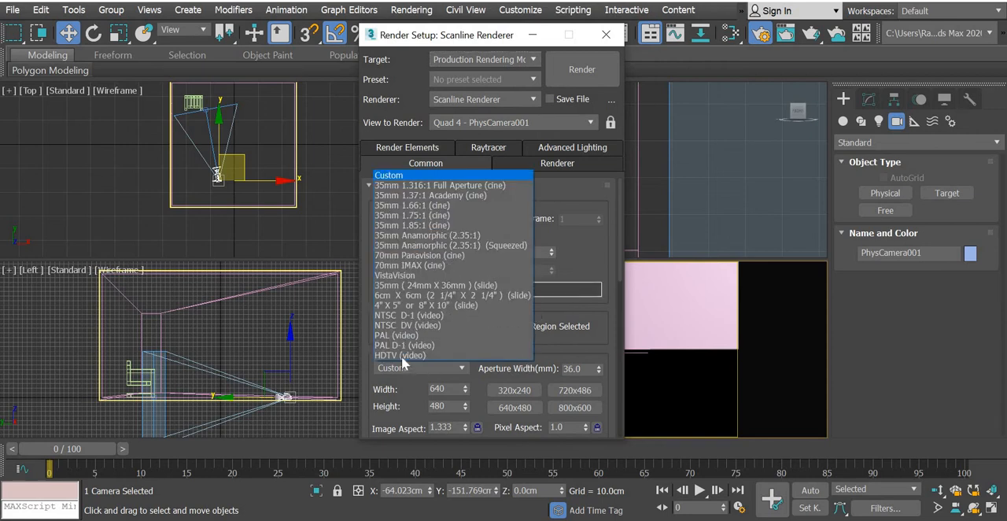
{"action": "left_click", "coordinate": [401, 356]}
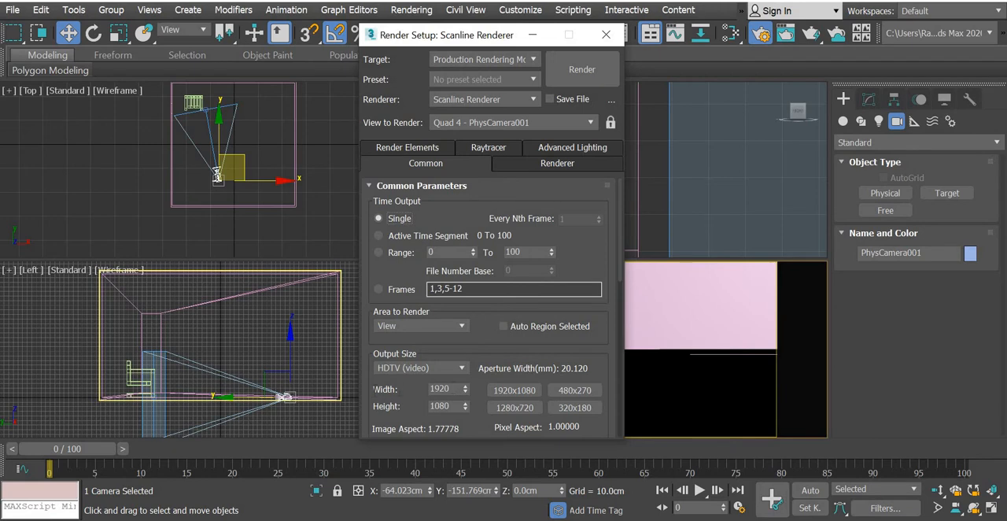
{"action": "left_click_drag", "start_coordinate": [452, 389], "coordinate": [371, 389]}
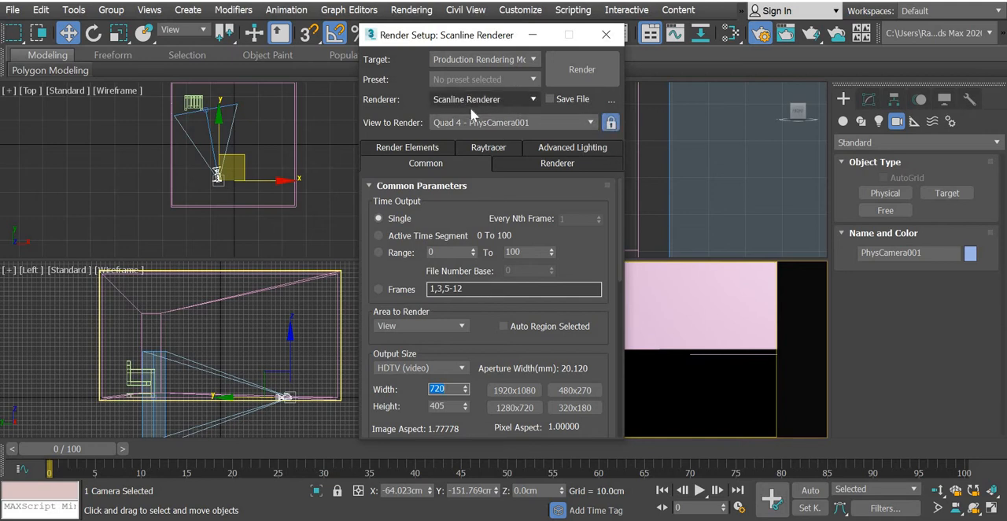
{"action": "left_click", "coordinate": [337, 195]}
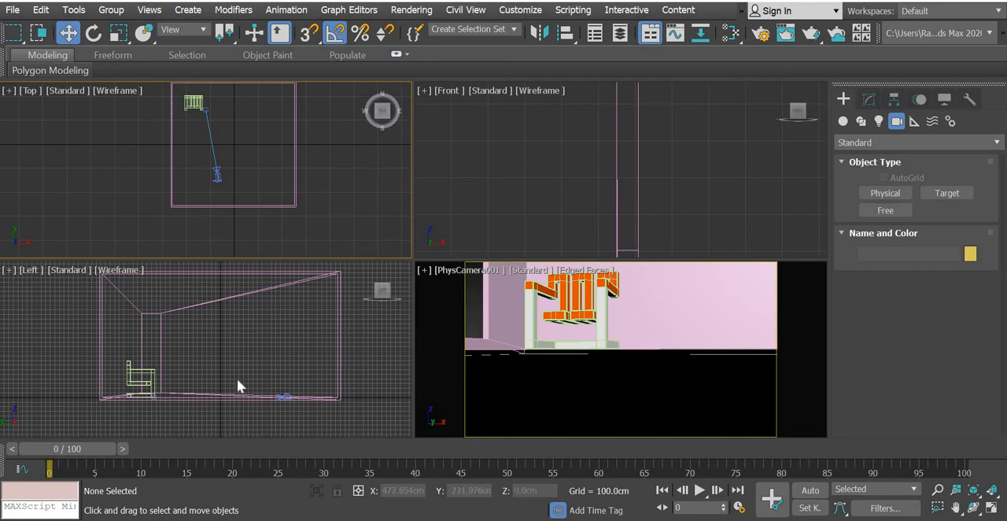
Raise the physical camera in the Left view to a height of about Z 84.5 cm.
{"action": "left_click", "coordinate": [296, 413]}
{"action": "scroll", "coordinate": [295, 413], "scroll_direction": "up", "scroll_amount": 10}
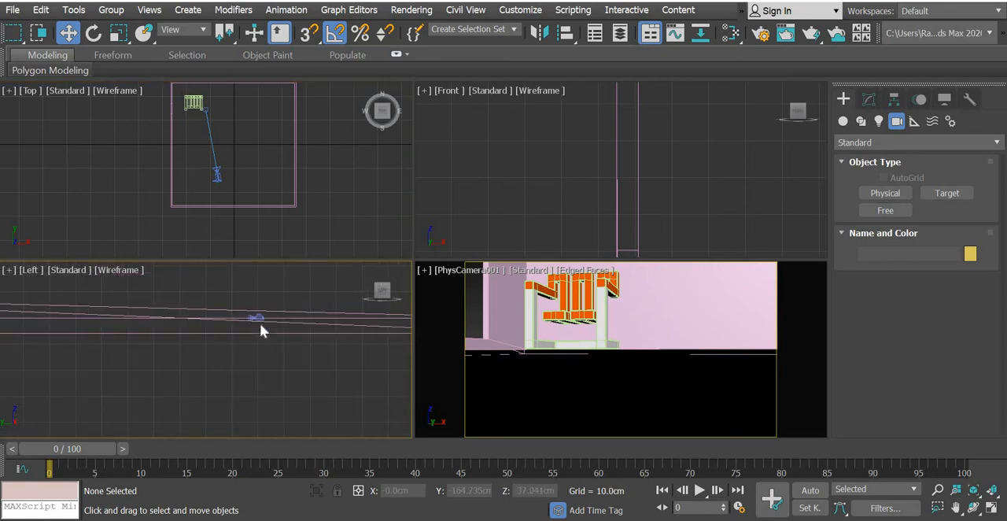
{"action": "middle_click_drag", "start_coordinate": [268, 303], "coordinate": [276, 287]}
{"action": "left_click", "coordinate": [272, 275]}
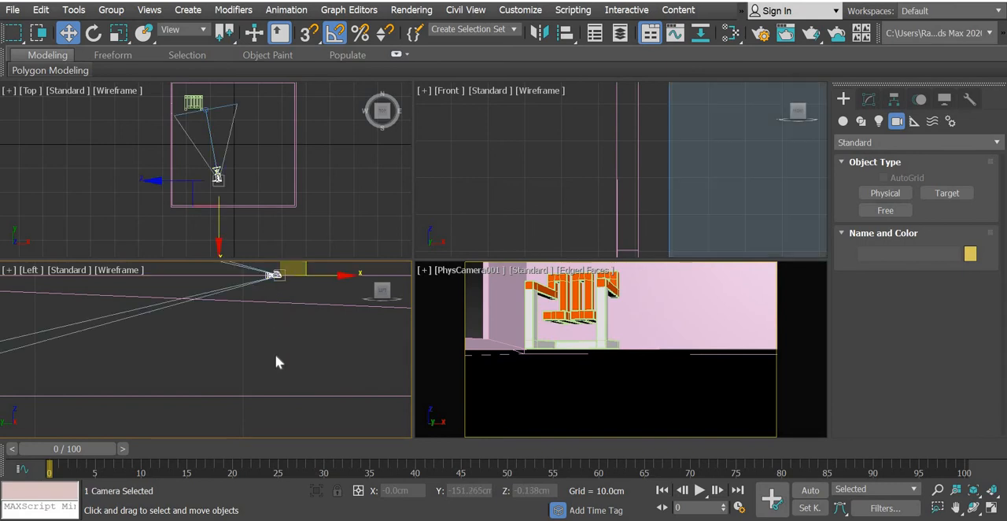
{"action": "scroll", "coordinate": [275, 361], "scroll_direction": "down", "scroll_amount": 5}
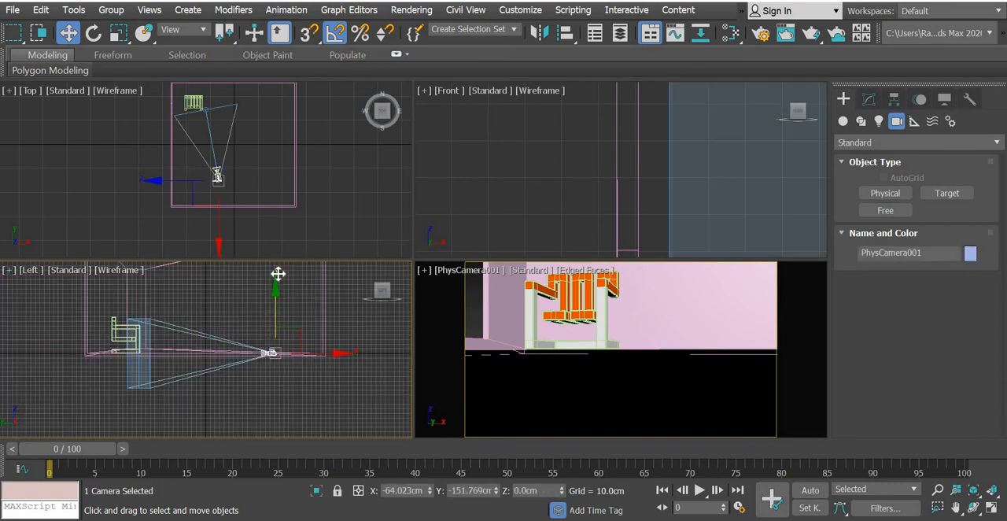
{"action": "left_click_drag", "start_coordinate": [278, 273], "coordinate": [276, 275]}
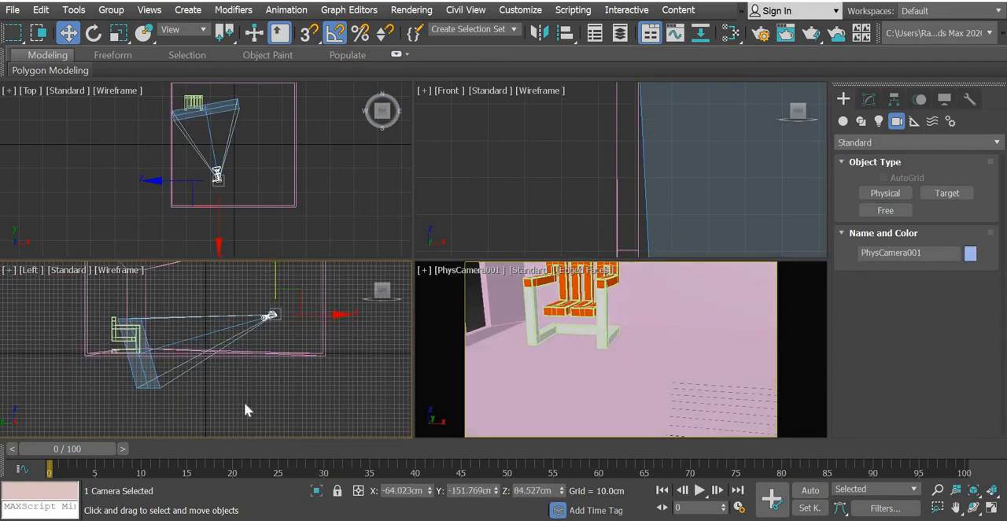
Raise the camera together with its target in the Left view, bringing the camera to about Z 129 cm.
{"action": "left_click", "coordinate": [187, 350]}
{"action": "left_click", "coordinate": [173, 339]}
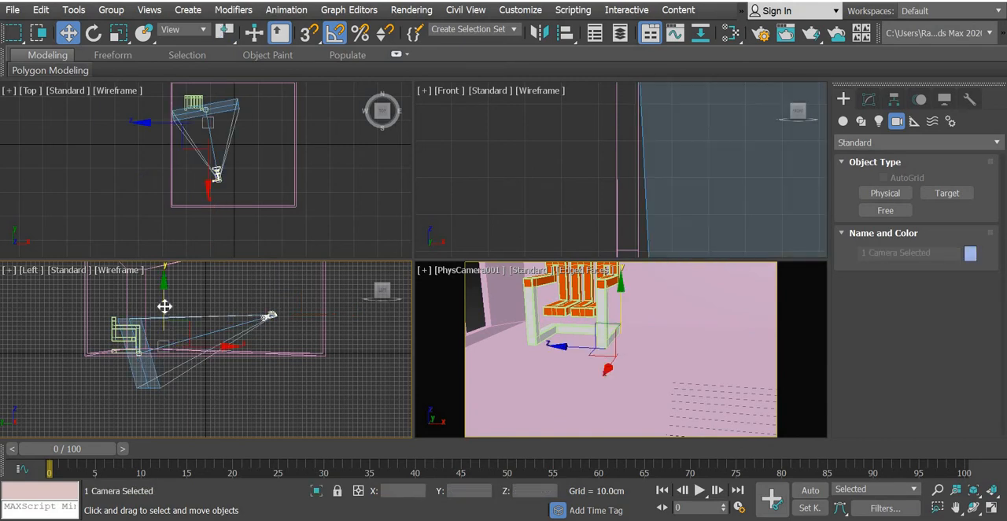
{"action": "left_click_drag", "start_coordinate": [164, 288], "coordinate": [163, 282]}
{"action": "left_click", "coordinate": [227, 412]}
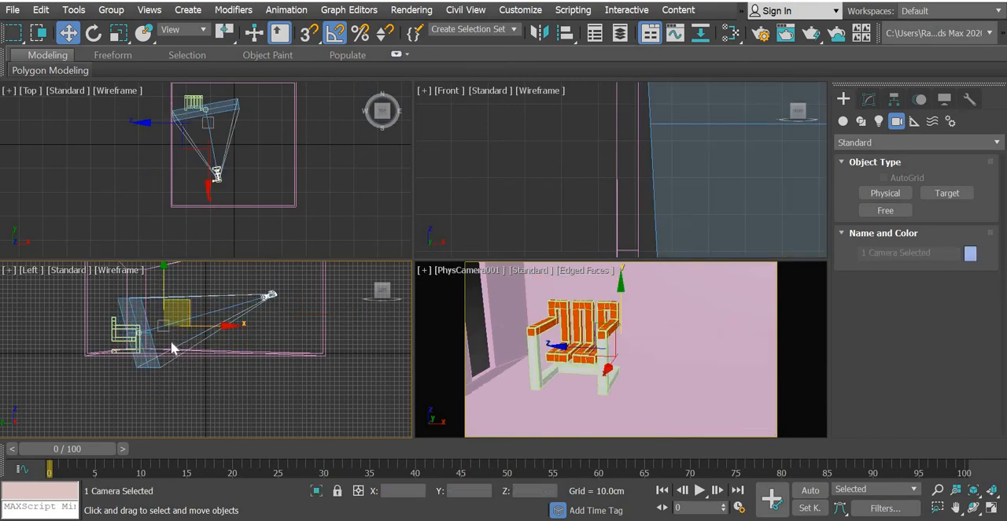
Raise only the camera target beside the chair in the Left view to about Z 59 cm.
{"action": "scroll", "coordinate": [149, 340], "scroll_direction": "up", "scroll_amount": 5}
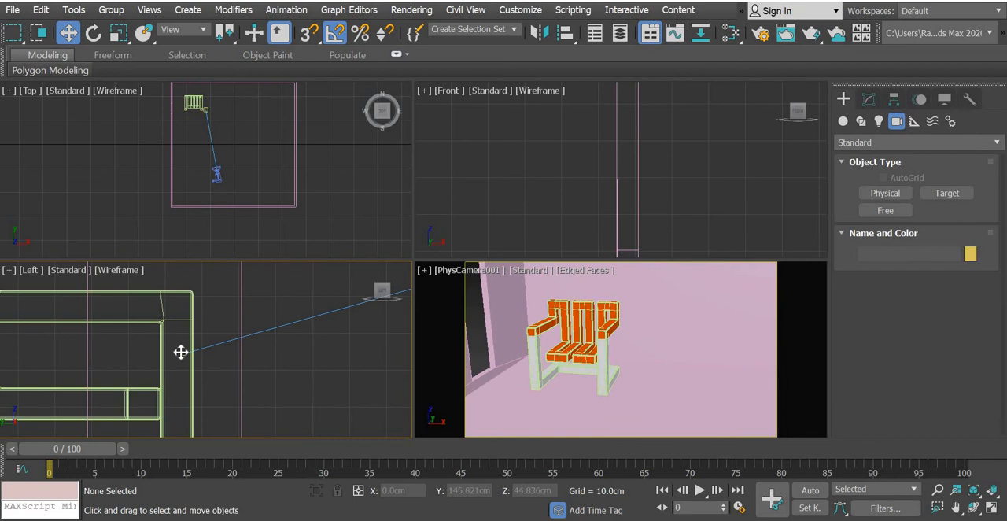
{"action": "left_click", "coordinate": [185, 347]}
{"action": "scroll", "coordinate": [186, 344], "scroll_direction": "down", "scroll_amount": 5}
{"action": "left_click_drag", "start_coordinate": [184, 297], "coordinate": [180, 287]}
{"action": "middle_click_drag", "start_coordinate": [334, 334], "coordinate": [189, 362]}
{"action": "scroll", "coordinate": [220, 369], "scroll_direction": "down", "scroll_amount": 3}
Move the camera target further up in the Left view, to about Z 71 cm.
{"action": "left_click", "coordinate": [265, 327]}
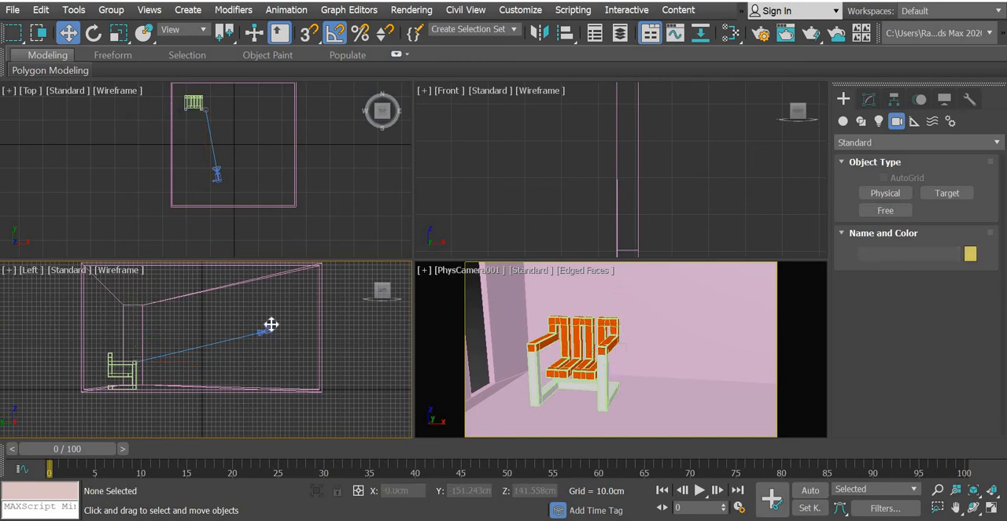
{"action": "left_click", "coordinate": [269, 330]}
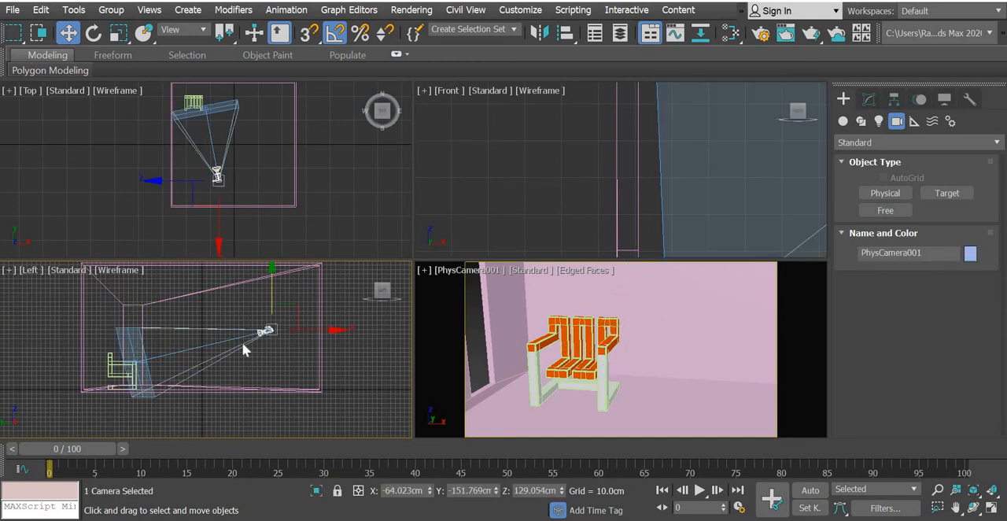
{"action": "scroll", "coordinate": [133, 360], "scroll_direction": "up", "scroll_amount": 10}
{"action": "scroll", "coordinate": [149, 354], "scroll_direction": "up", "scroll_amount": 5}
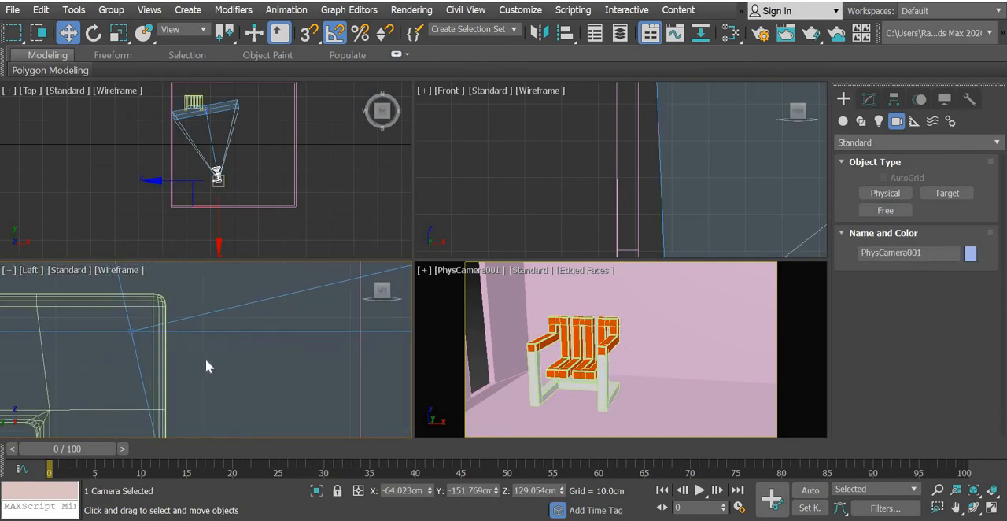
{"action": "left_click", "coordinate": [206, 360]}
{"action": "left_click", "coordinate": [132, 331]}
{"action": "scroll", "coordinate": [135, 317], "scroll_direction": "down", "scroll_amount": 5}
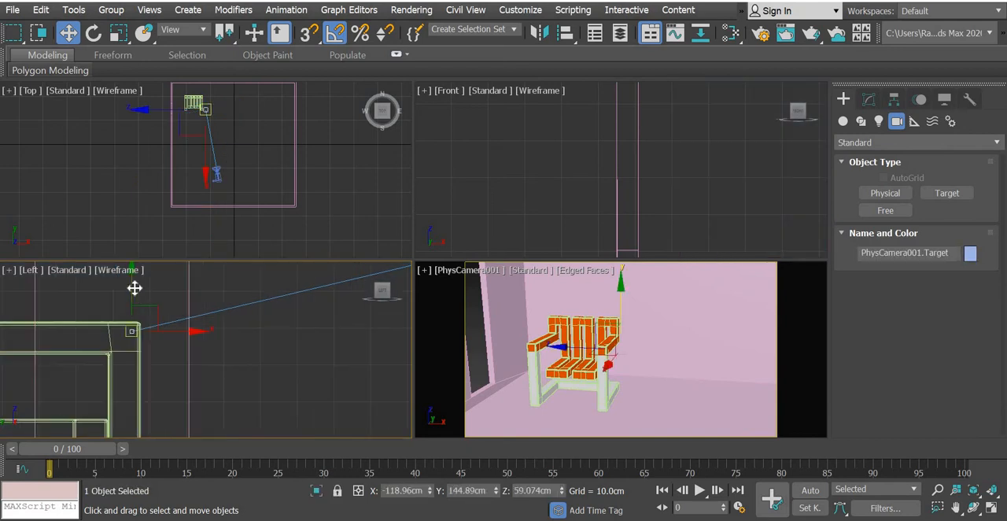
{"action": "left_click_drag", "start_coordinate": [133, 288], "coordinate": [131, 243]}
{"action": "scroll", "coordinate": [333, 337], "scroll_direction": "down", "scroll_amount": 8}
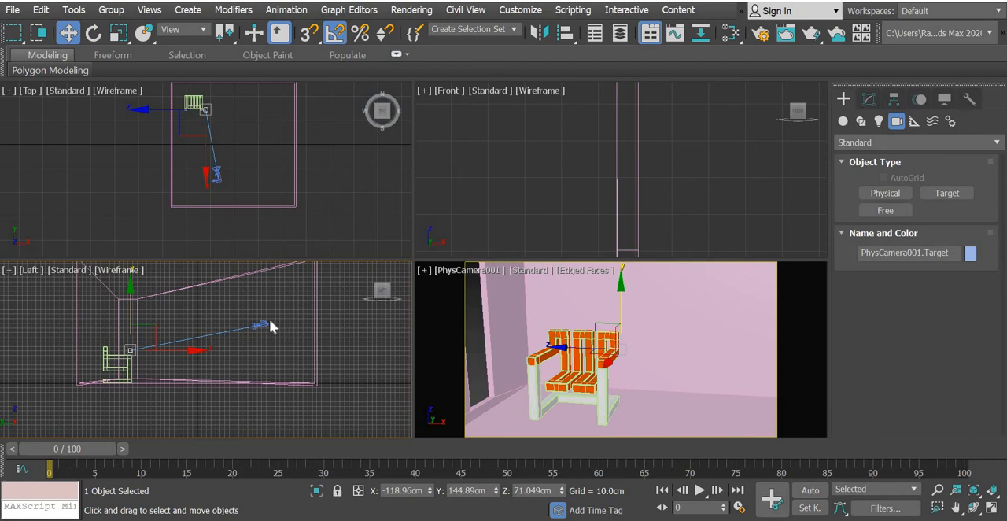
Raise only the camera in the Left view to about Z 159.7 cm, leaving its target in place.
{"action": "left_click", "coordinate": [269, 321]}
{"action": "left_click", "coordinate": [266, 322]}
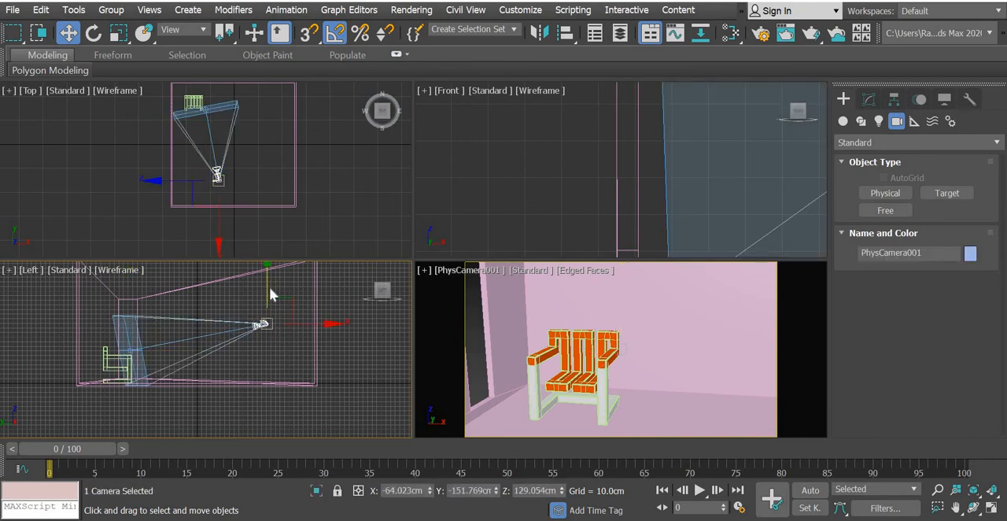
{"action": "left_click_drag", "start_coordinate": [269, 286], "coordinate": [268, 272]}
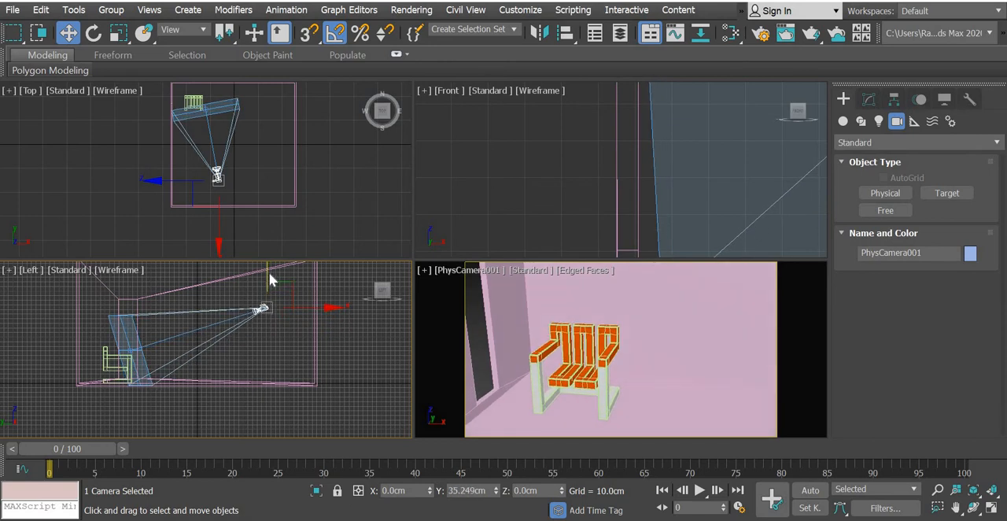
{"action": "left_click", "coordinate": [144, 347]}
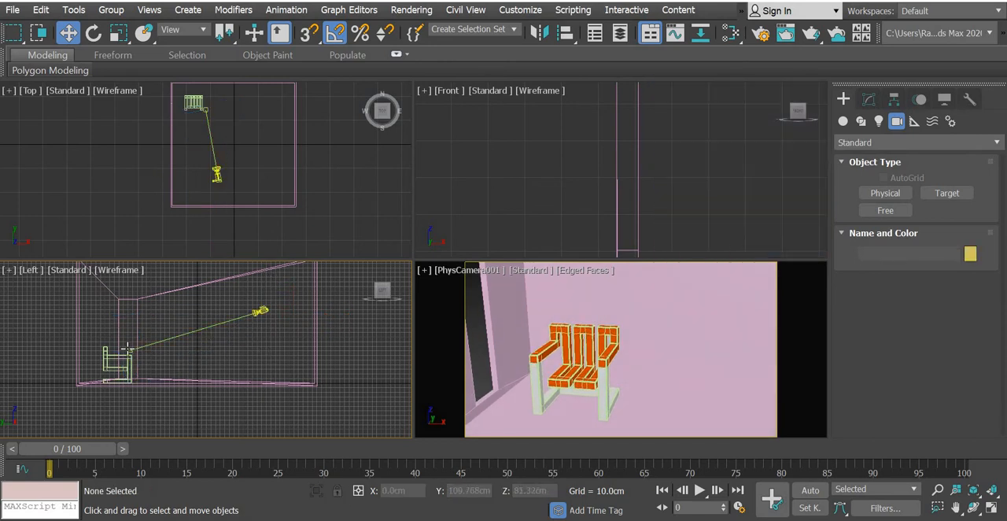
Move the camera back from the chair in the Top view to about Y -254.9 cm and deselect it.
{"action": "left_click", "coordinate": [217, 172]}
{"action": "left_click_drag", "start_coordinate": [218, 140], "coordinate": [218, 160]}
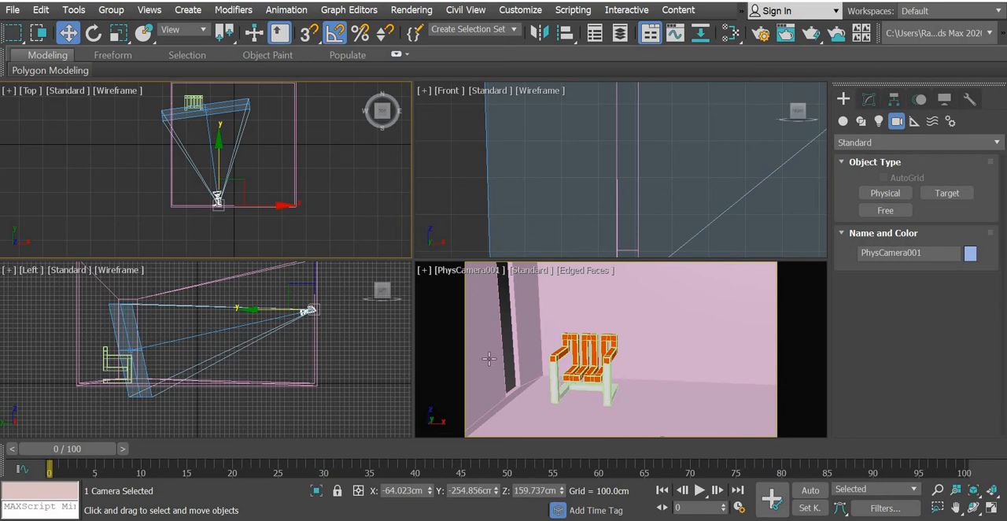
{"action": "left_click", "coordinate": [358, 211]}
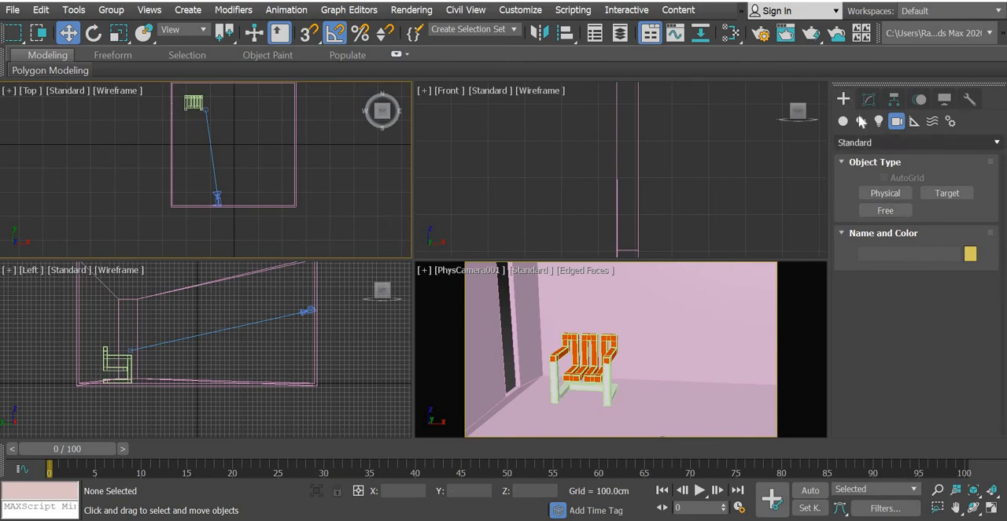
Draw a plane about 187 cm long in the Left view, covering the tall window opening with a small overlap.
{"action": "left_click", "coordinate": [861, 144]}
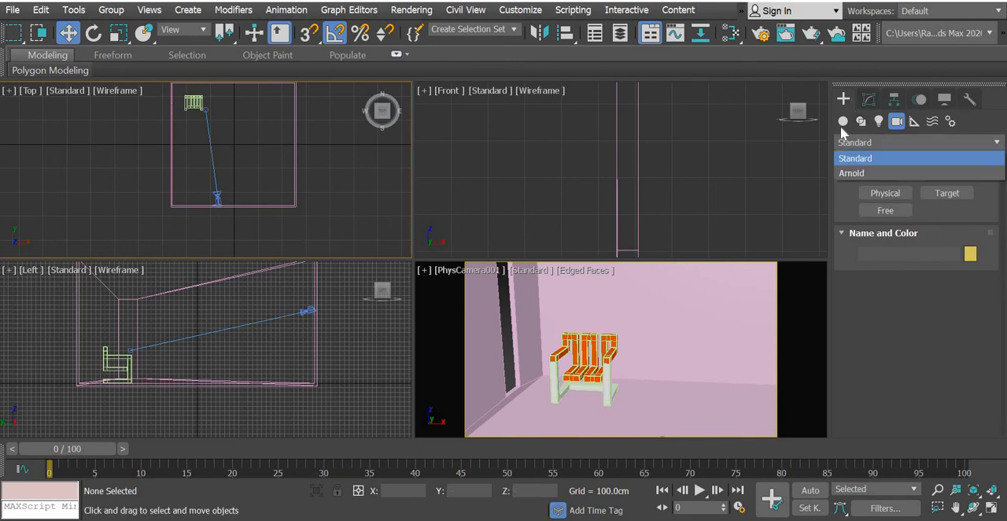
{"action": "left_click", "coordinate": [842, 123]}
{"action": "left_click", "coordinate": [948, 263]}
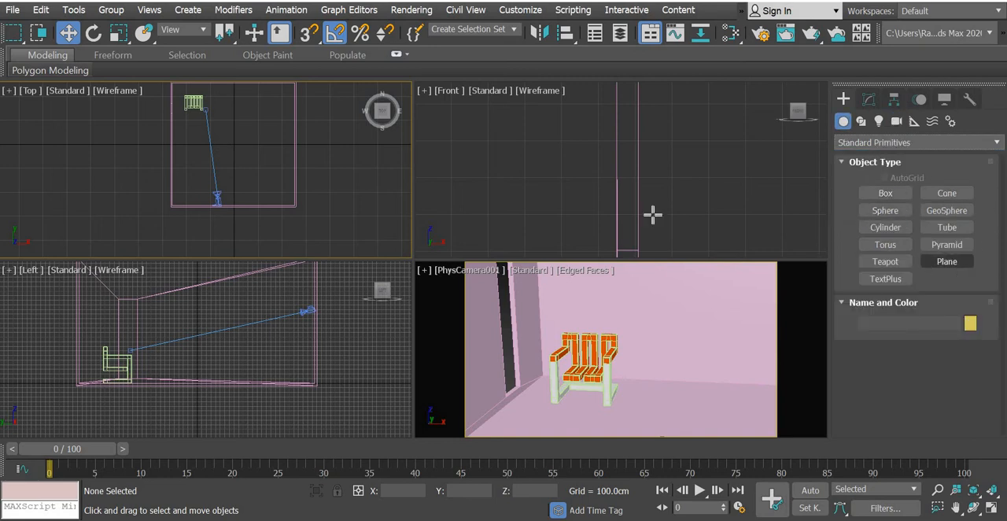
{"action": "scroll", "coordinate": [633, 209], "scroll_direction": "down", "scroll_amount": 5}
{"action": "middle_click_drag", "start_coordinate": [236, 369], "coordinate": [243, 374]}
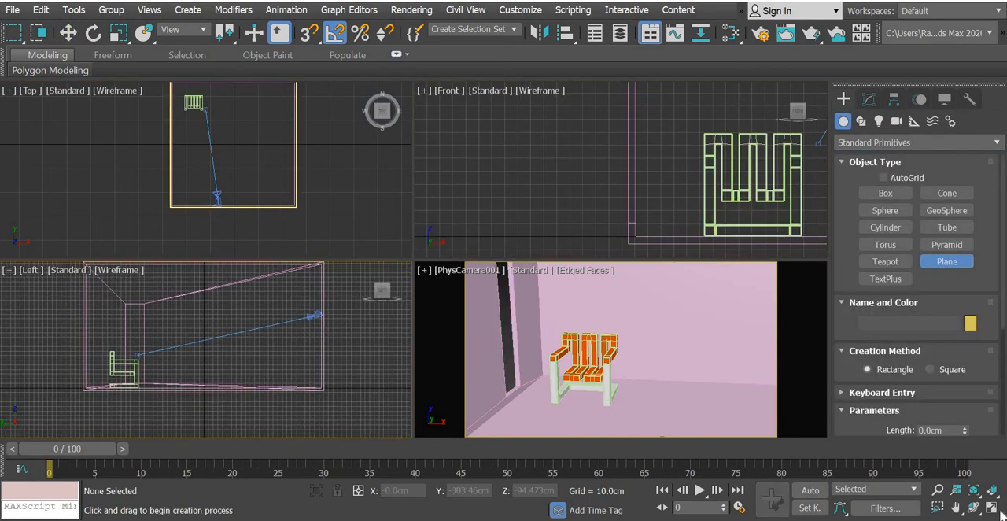
{"action": "key", "text": "alt+w"}
{"action": "scroll", "coordinate": [217, 126], "scroll_direction": "up", "scroll_amount": 2}
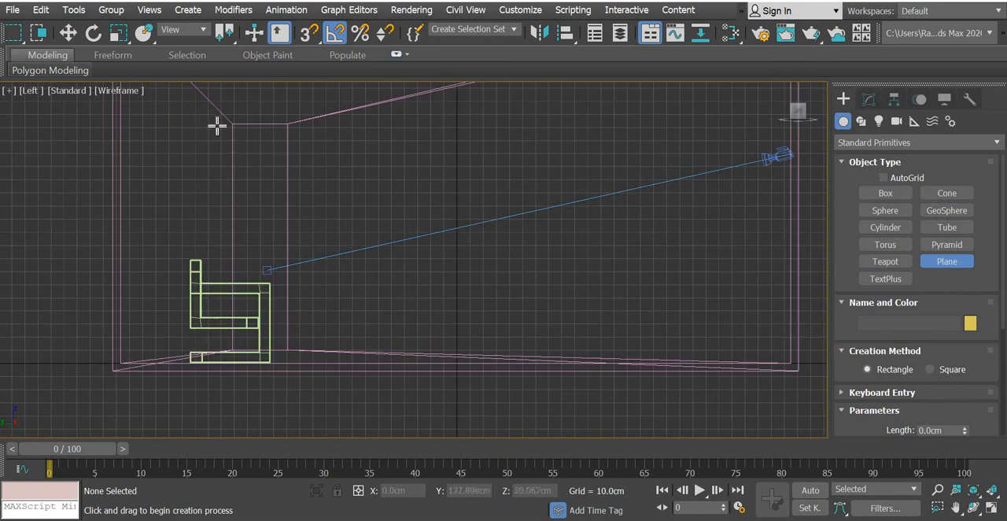
{"action": "left_click_drag", "start_coordinate": [217, 112], "coordinate": [301, 357]}
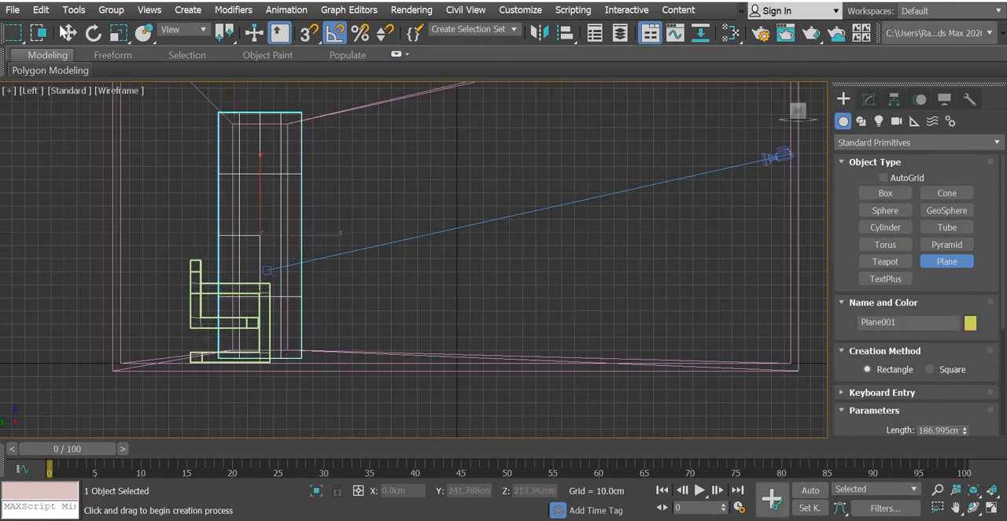
Move the plane in the Top view into the thickness of the window wall, at about X -262.2 cm.
{"action": "left_click", "coordinate": [68, 32]}
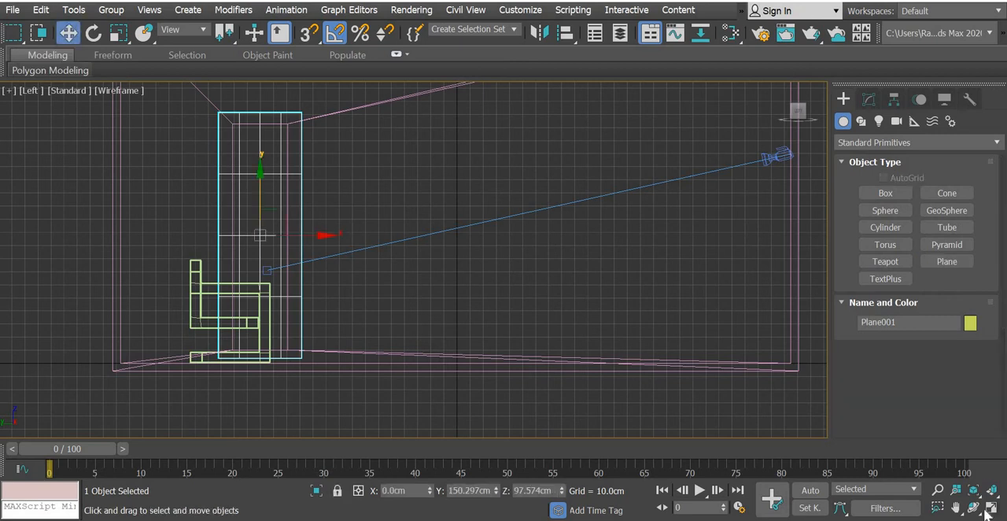
{"action": "left_click", "coordinate": [989, 510]}
{"action": "middle_click_drag", "start_coordinate": [269, 149], "coordinate": [281, 215]}
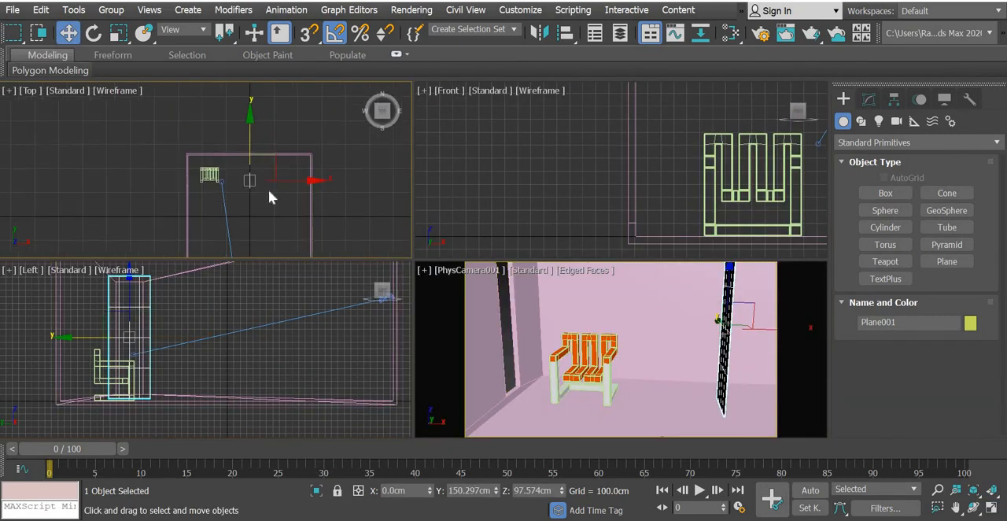
{"action": "scroll", "coordinate": [266, 171], "scroll_direction": "up", "scroll_amount": 5}
{"action": "left_click_drag", "start_coordinate": [227, 210], "coordinate": [33, 197]}
{"action": "middle_click_drag", "start_coordinate": [33, 197], "coordinate": [276, 195]}
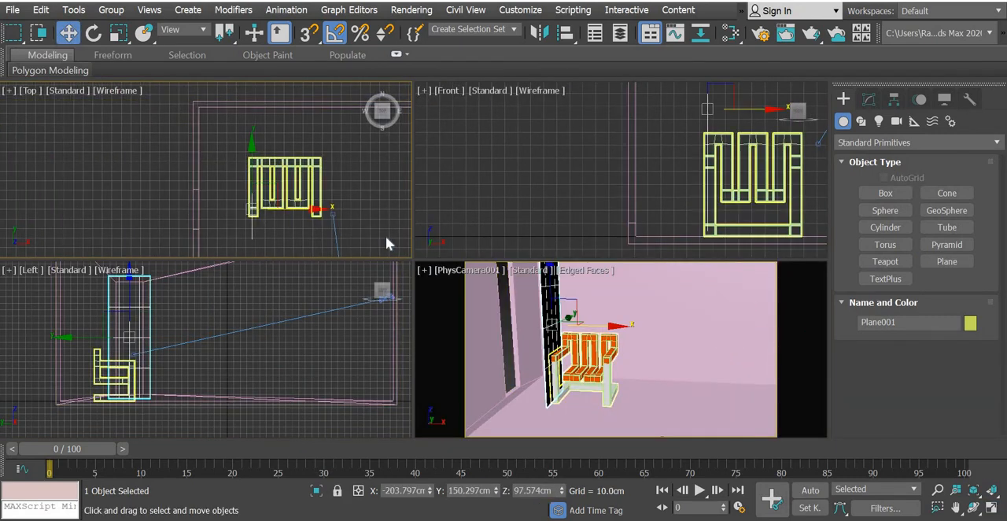
{"action": "scroll", "coordinate": [247, 197], "scroll_direction": "up", "scroll_amount": 5}
{"action": "left_click_drag", "start_coordinate": [330, 247], "coordinate": [101, 248]}
{"action": "middle_click_drag", "start_coordinate": [111, 208], "coordinate": [224, 112]}
{"action": "left_click_drag", "start_coordinate": [206, 152], "coordinate": [211, 153]}
Rename the plane in the window opening as glass.
{"action": "left_click", "coordinate": [900, 323]}
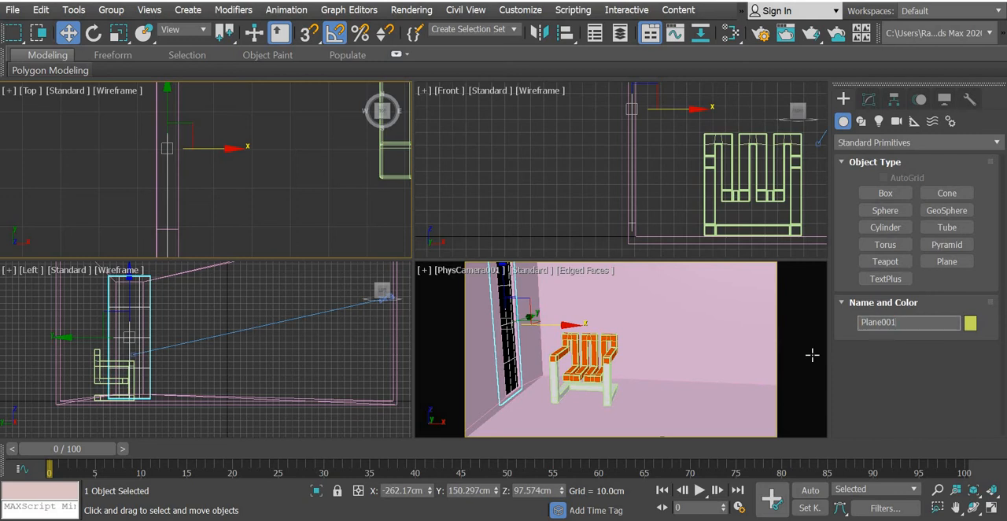
{"action": "type", "text": "g"}
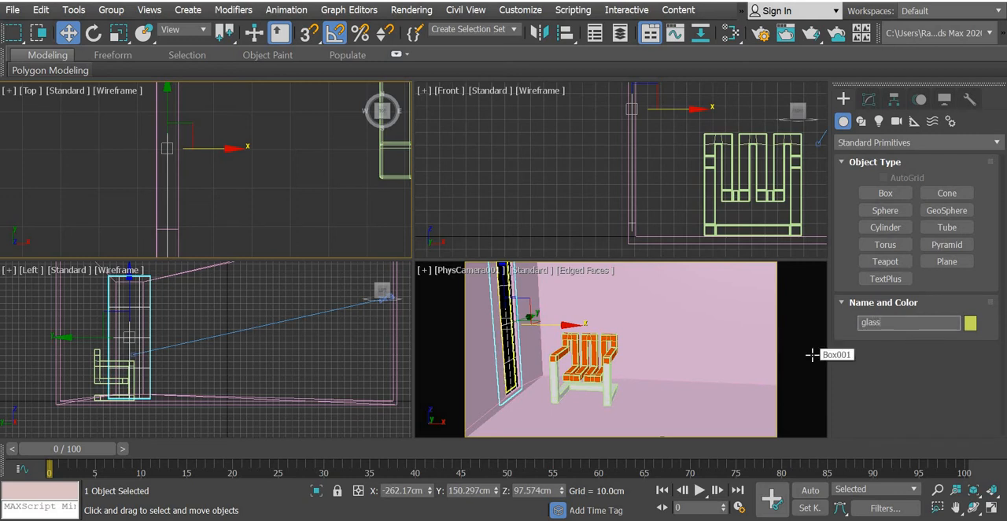
{"action": "type", "text": "lass"}
{"action": "key", "text": "Return"}
Rename the room box as walls.
{"action": "left_click", "coordinate": [706, 322]}
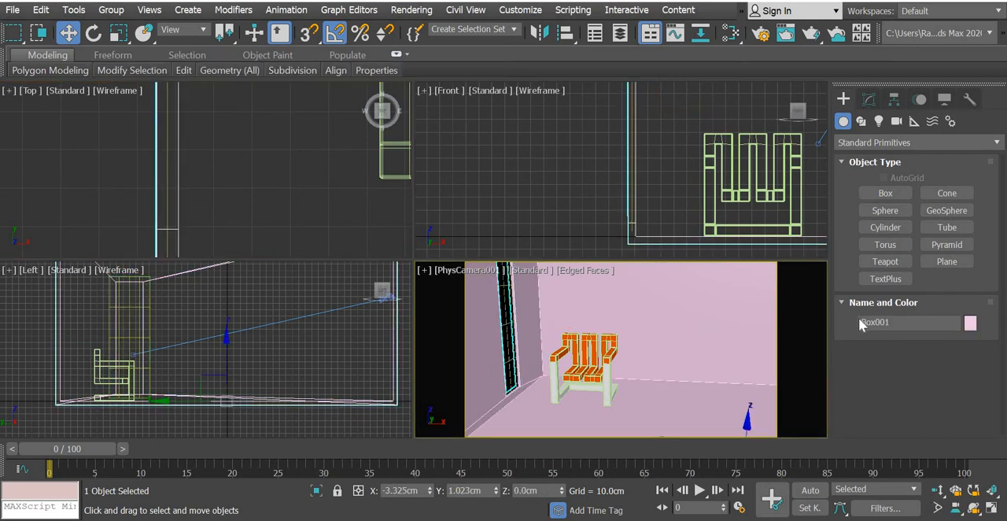
{"action": "left_click_drag", "start_coordinate": [913, 324], "coordinate": [785, 324]}
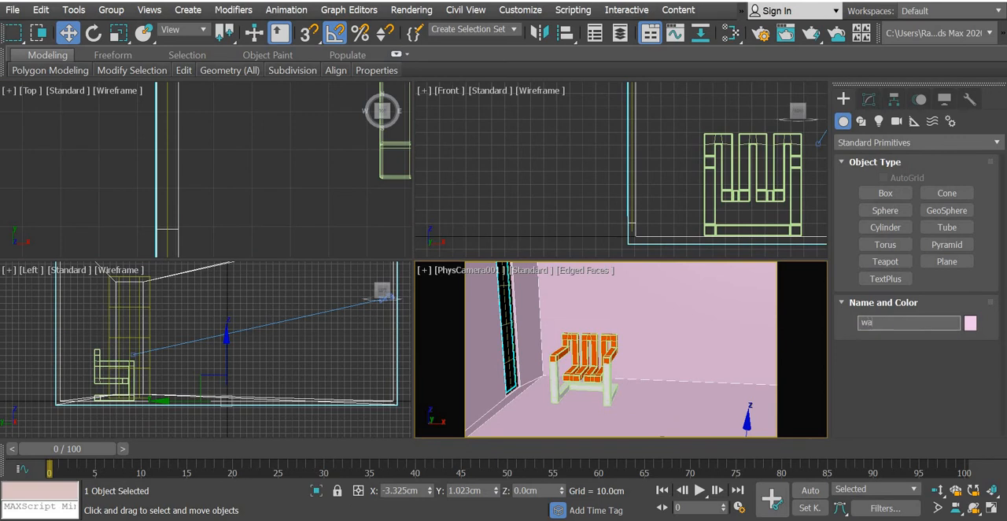
{"action": "key", "text": "Return"}
Rename the imported zigzag chair as chair and deselect it.
{"action": "left_click", "coordinate": [604, 375]}
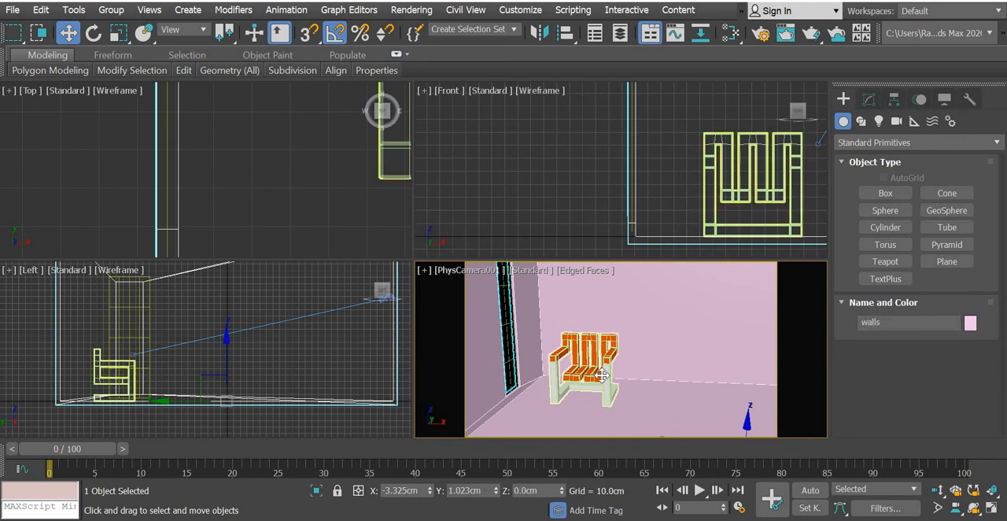
{"action": "left_click_drag", "start_coordinate": [899, 323], "coordinate": [804, 324]}
{"action": "type", "text": "chair"}
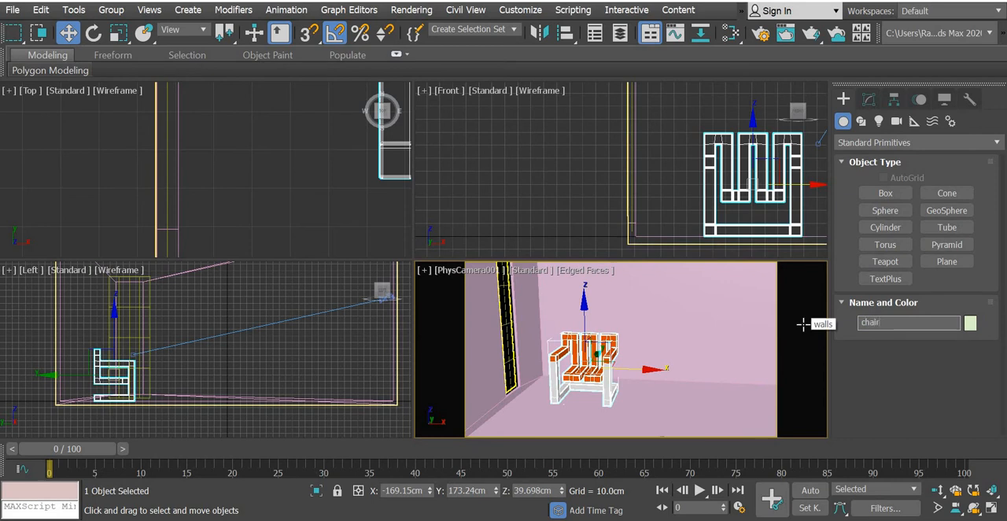
{"action": "key", "text": "Return"}
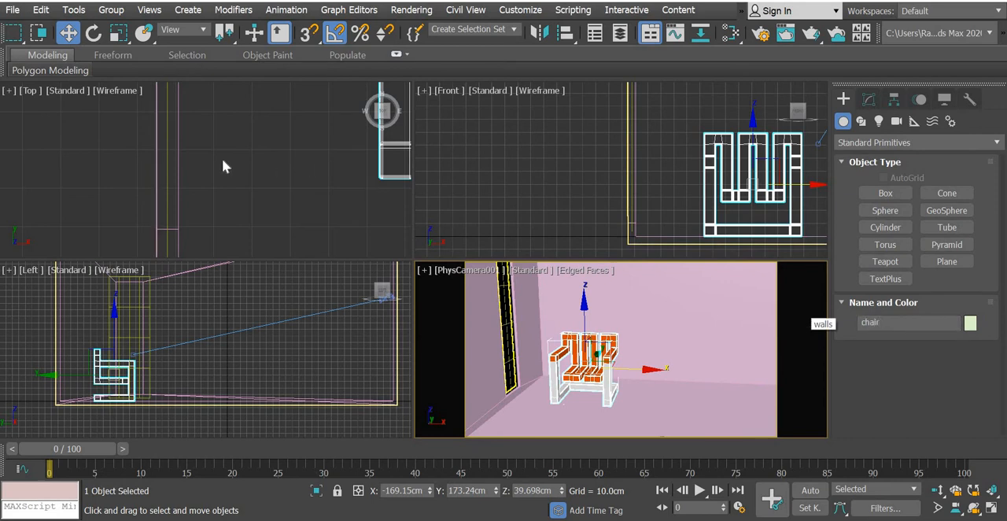
{"action": "left_click", "coordinate": [221, 158]}
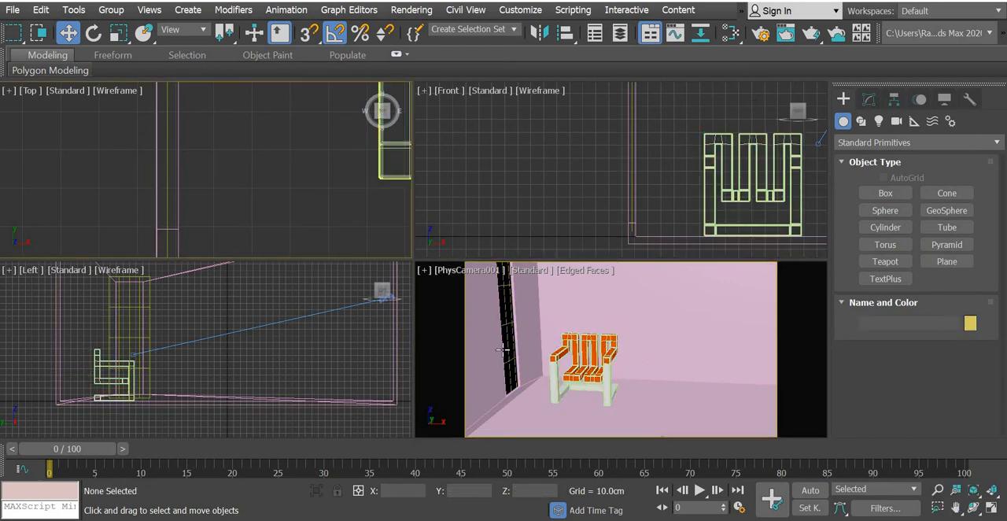
Draw a tube in the Left view between window and camera, with radii of about 77 and 63.6 cm and height about 33.9 cm.
{"action": "scroll", "coordinate": [251, 191], "scroll_direction": "down", "scroll_amount": 5}
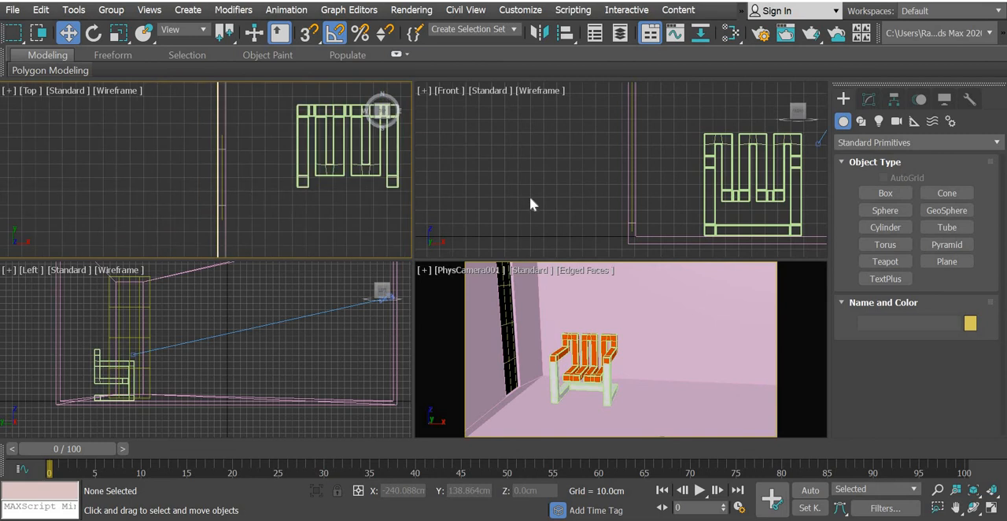
{"action": "left_click", "coordinate": [958, 229]}
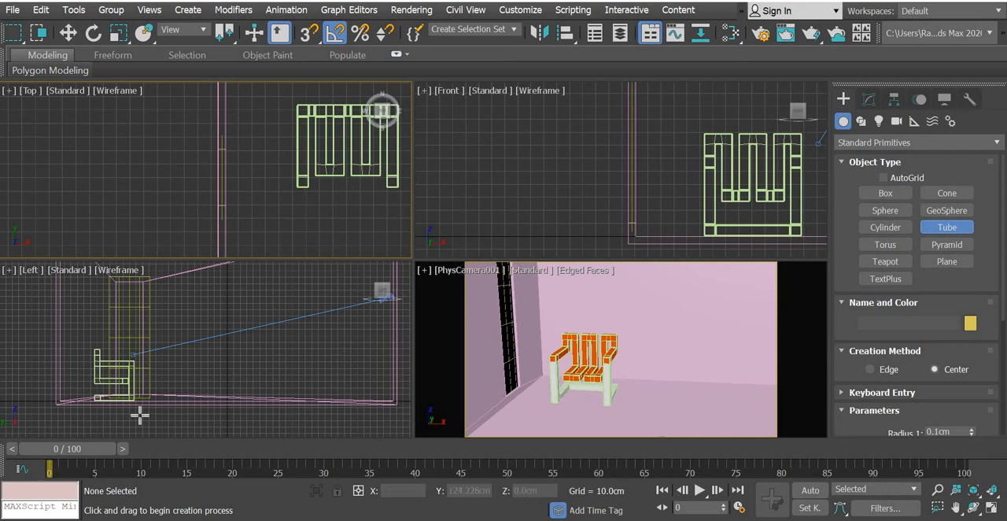
{"action": "left_click_drag", "start_coordinate": [237, 341], "coordinate": [259, 376]}
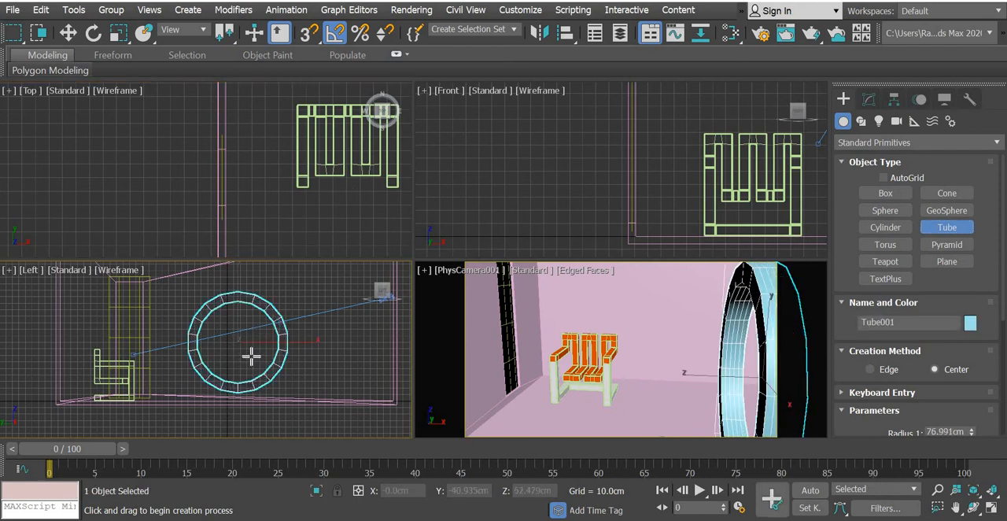
{"action": "left_click", "coordinate": [251, 357]}
{"action": "key", "text": "w"}
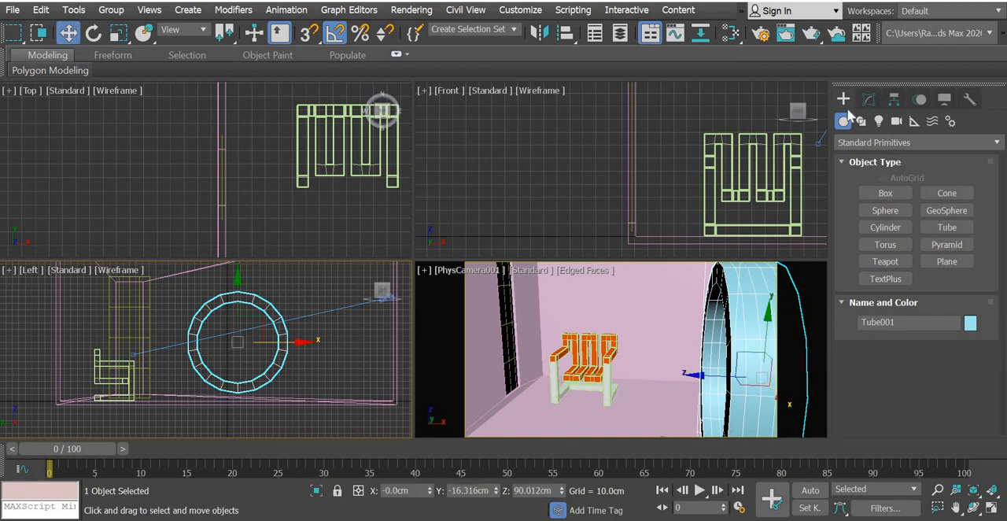
Set the tube's Radius 1 to 75 cm and Radius 2 to 90 cm.
{"action": "left_click", "coordinate": [868, 99]}
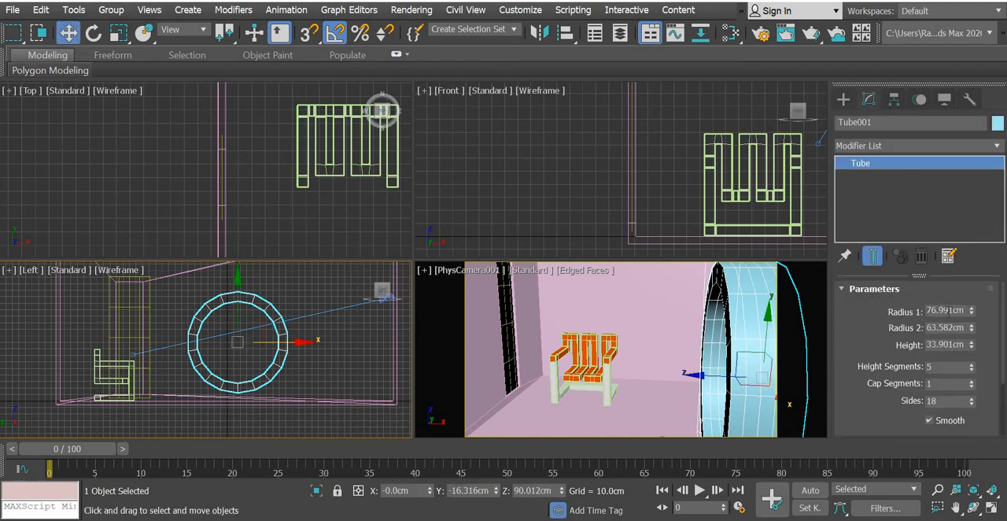
{"action": "type", "text": "75"}
{"action": "key", "text": "Return"}
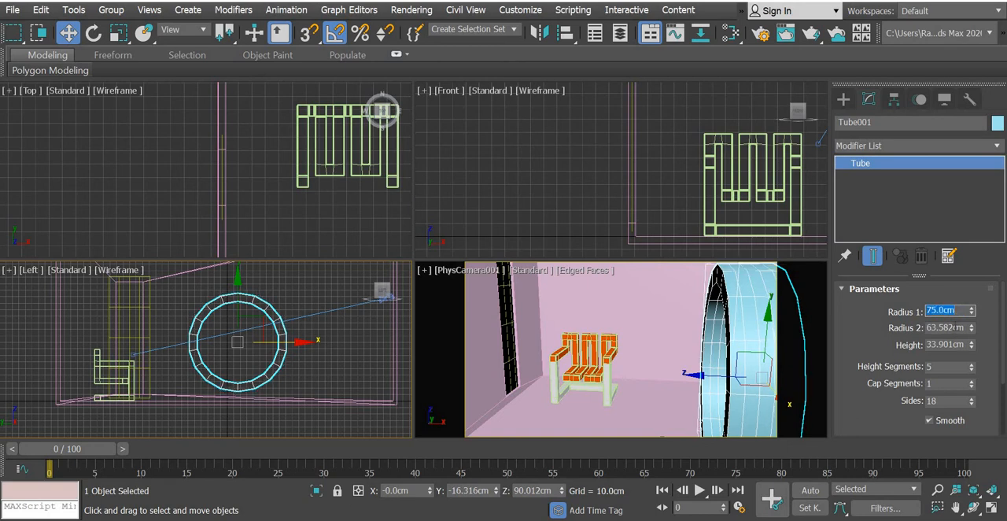
{"action": "left_click", "coordinate": [955, 326]}
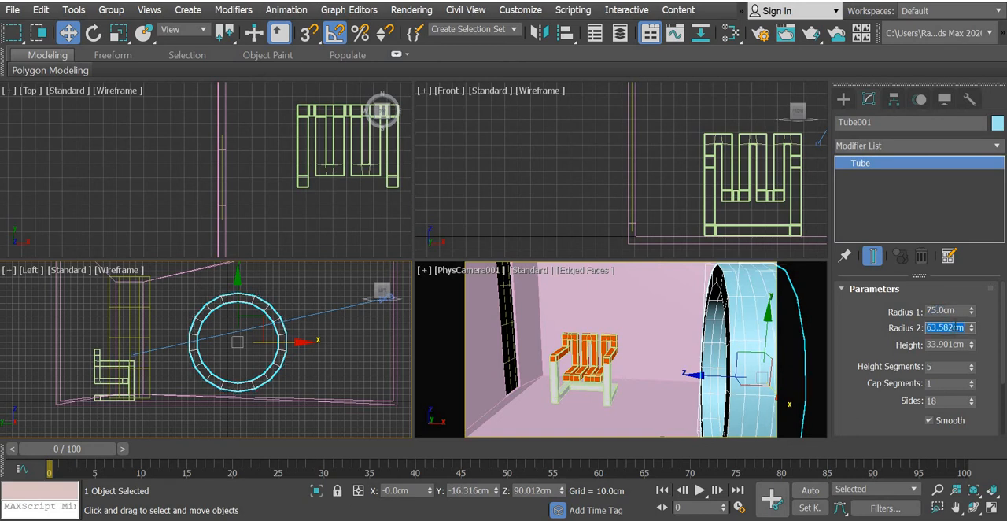
{"action": "type", "text": "90"}
{"action": "key", "text": "Return"}
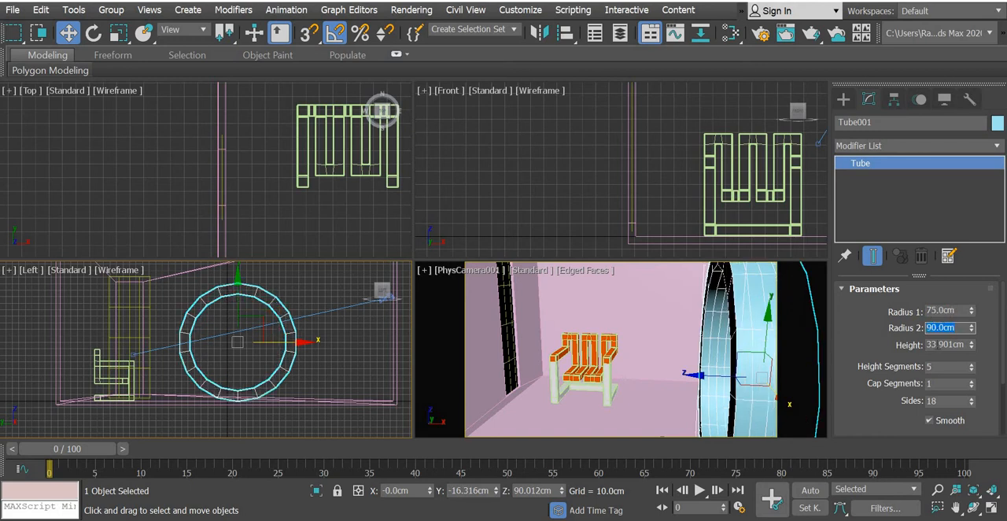
Set the tube's height to 15 cm, with 4 sides and 1 height segment.
{"action": "left_click", "coordinate": [935, 343]}
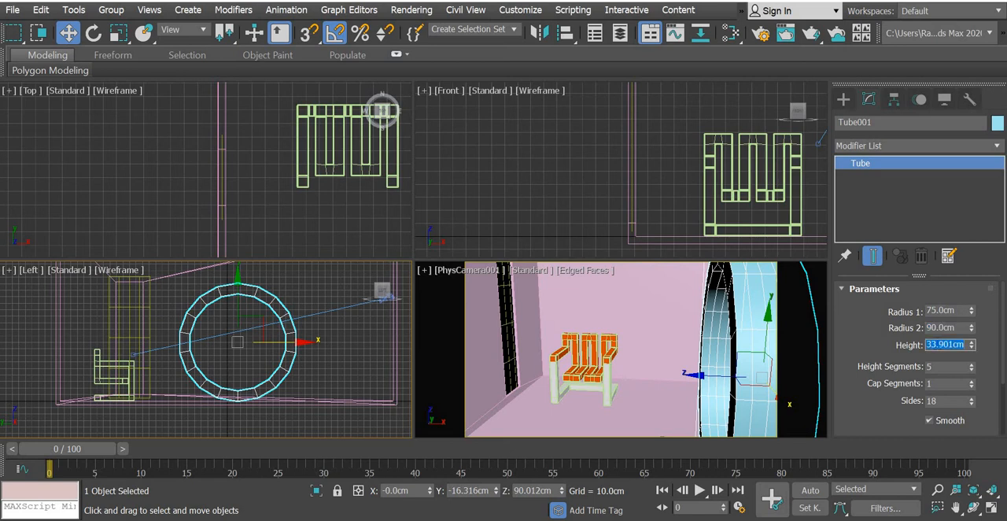
{"action": "type", "text": "15"}
{"action": "key", "text": "Return"}
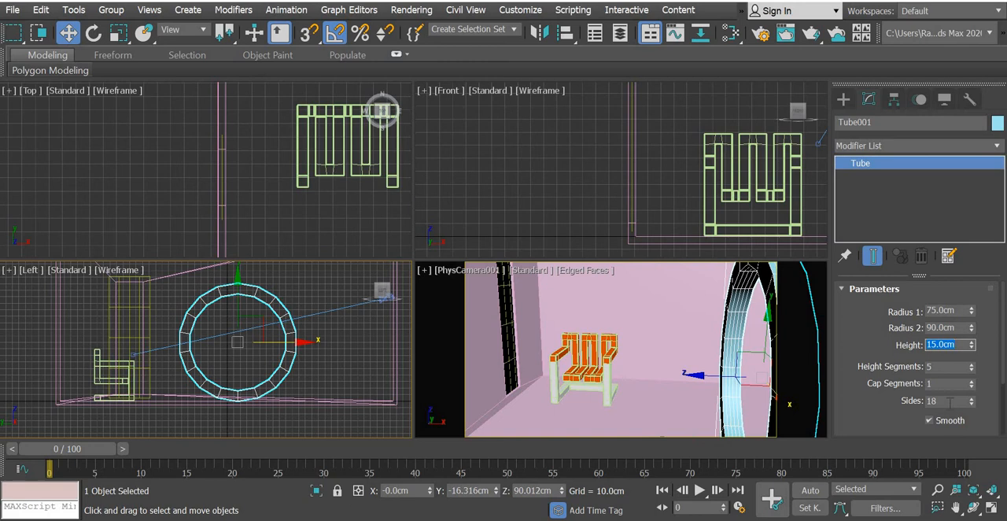
{"action": "left_click", "coordinate": [950, 401]}
{"action": "type", "text": "4"}
{"action": "key", "text": "Return"}
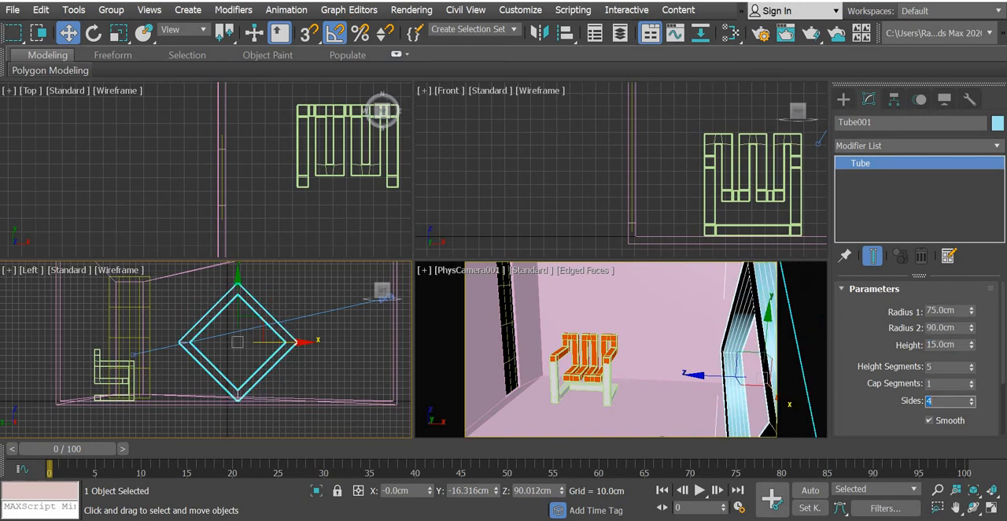
{"action": "left_click_drag", "start_coordinate": [940, 367], "coordinate": [824, 366]}
{"action": "type", "text": "1"}
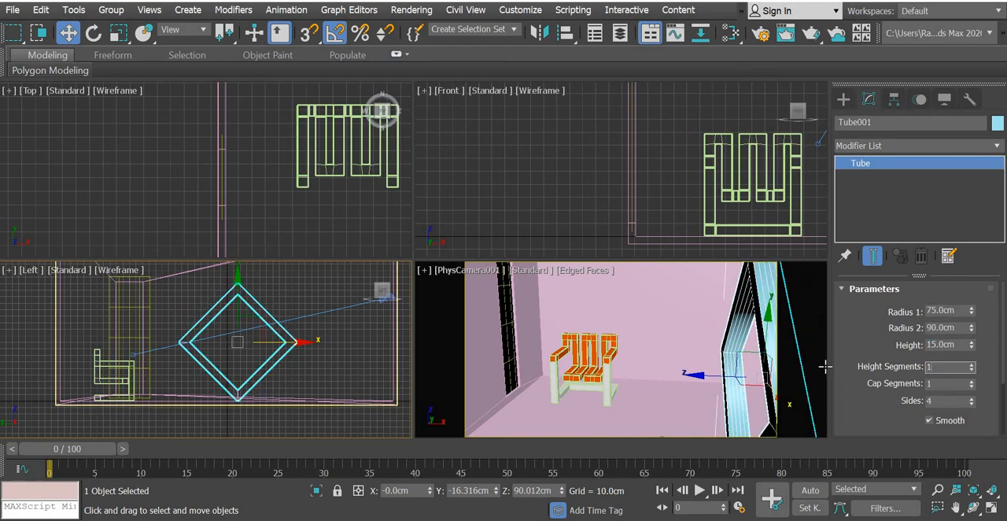
{"action": "key", "text": "Return"}
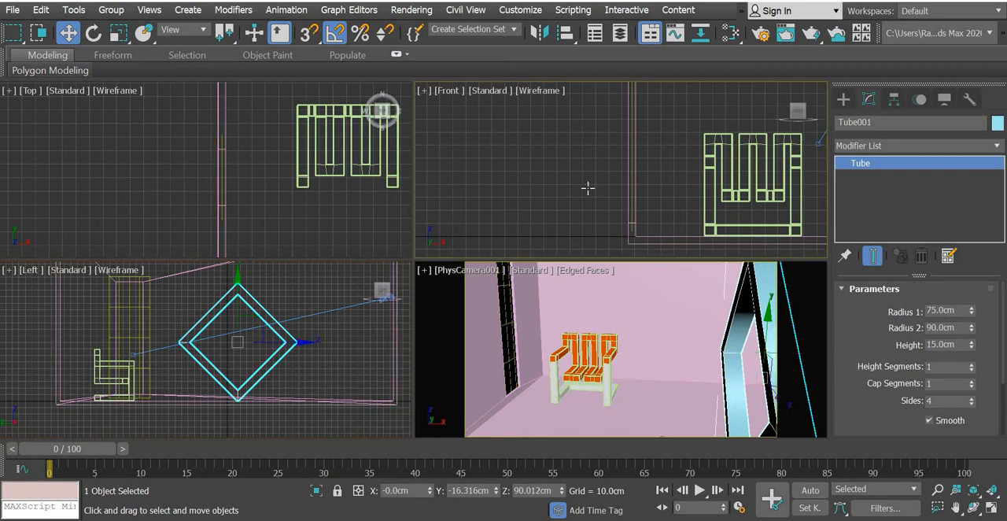
Rotate the four-sided tube 45 degrees in the Left view so its edges run horizontally and vertically.
{"action": "scroll", "coordinate": [587, 186], "scroll_direction": "down", "scroll_amount": 4}
{"action": "middle_click_drag", "start_coordinate": [307, 373], "coordinate": [299, 353]}
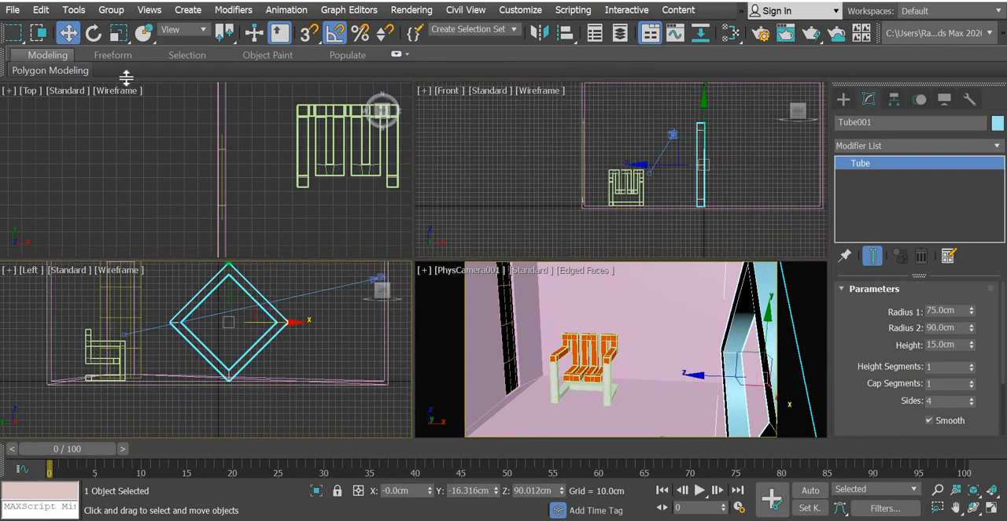
{"action": "left_click", "coordinate": [92, 33]}
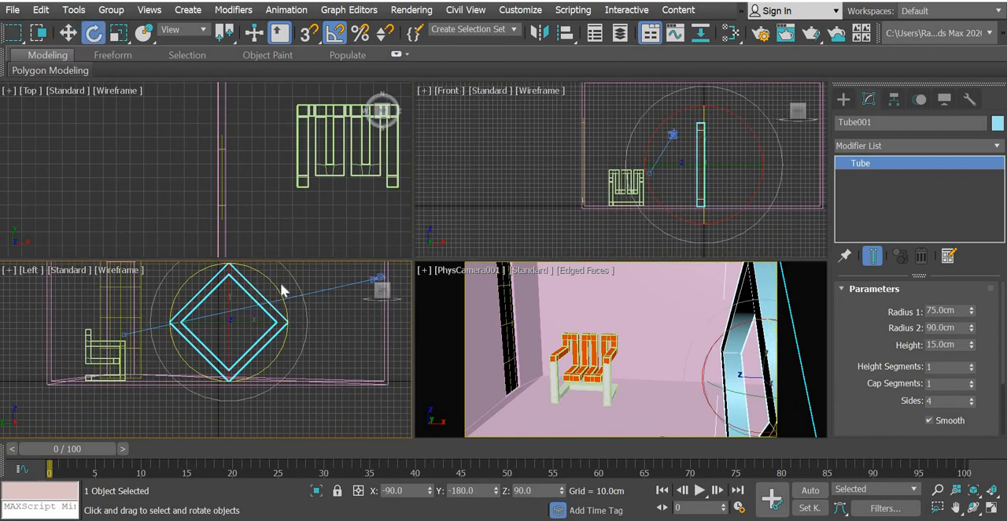
{"action": "left_click_drag", "start_coordinate": [272, 299], "coordinate": [279, 306]}
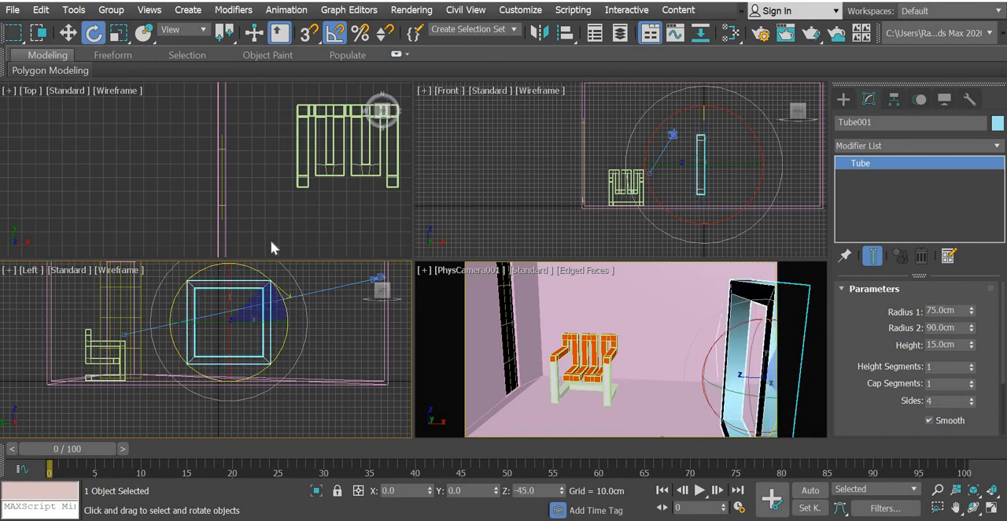
Move the square tube frame horizontally in the Left view over the window opening, to about Y 144.7 cm.
{"action": "left_click", "coordinate": [70, 33]}
{"action": "middle_click_drag", "start_coordinate": [321, 358], "coordinate": [344, 373]}
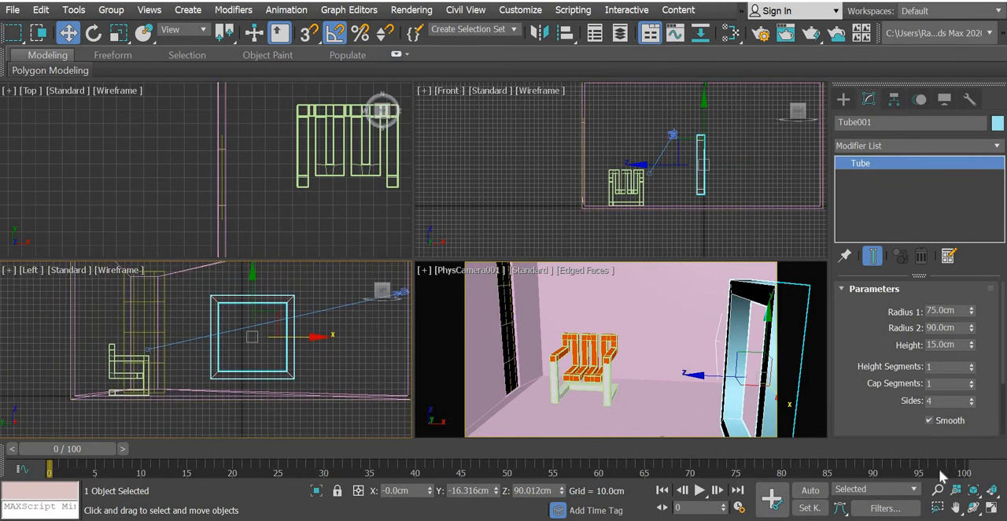
{"action": "left_click", "coordinate": [991, 508]}
{"action": "middle_click_drag", "start_coordinate": [531, 258], "coordinate": [578, 320]}
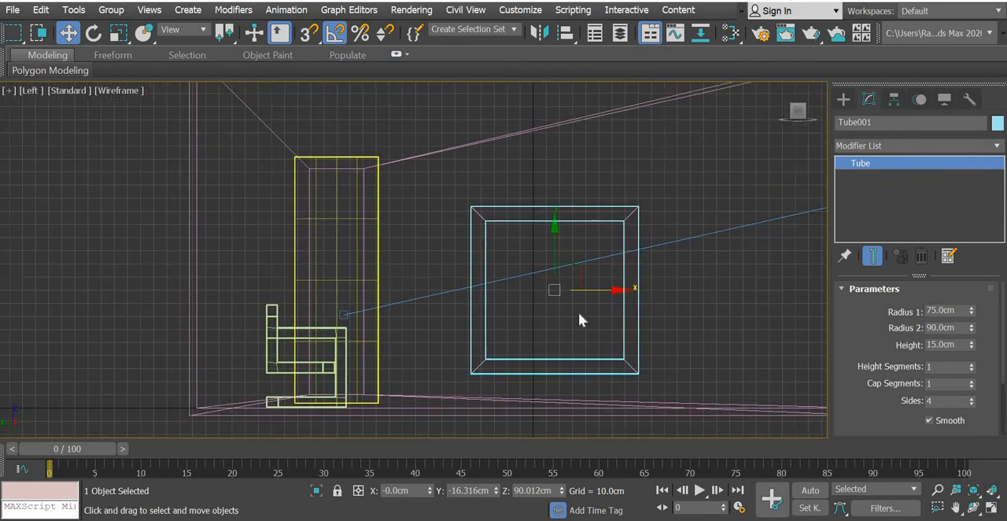
{"action": "left_click_drag", "start_coordinate": [611, 297], "coordinate": [405, 301]}
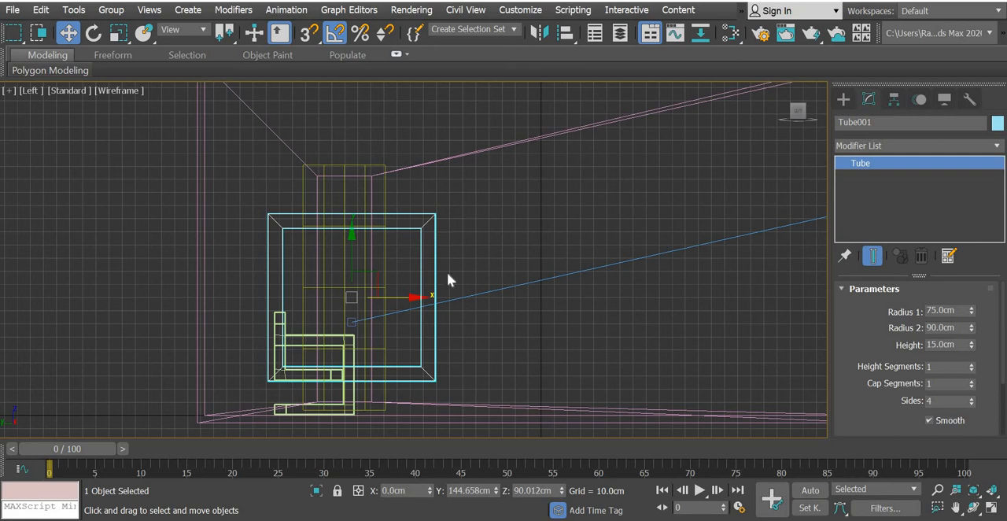
Try to convert the square tube to Editable Poly and select its upper corner vertices for reshaping.
{"action": "right_click", "coordinate": [447, 271]}
{"action": "mouse_move", "coordinate": [466, 396]}
{"action": "left_click", "coordinate": [663, 410]}
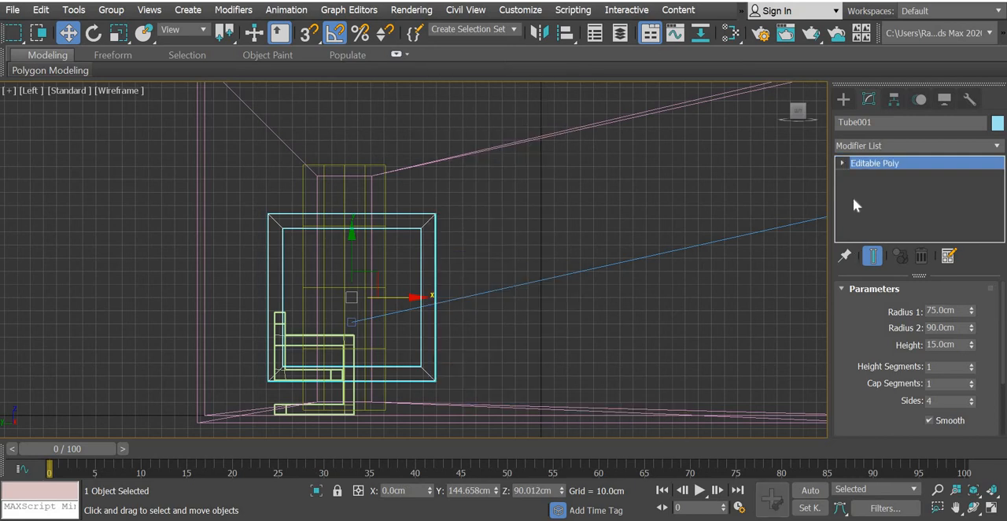
{"action": "left_click", "coordinate": [842, 162]}
{"action": "left_click", "coordinate": [865, 176]}
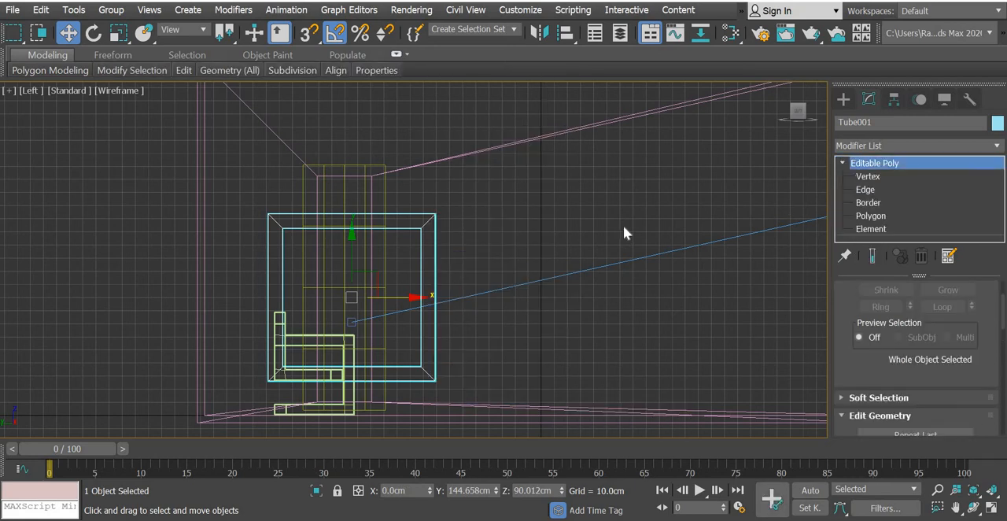
{"action": "scroll", "coordinate": [412, 231], "scroll_direction": "up", "scroll_amount": 5}
{"action": "middle_click_drag", "start_coordinate": [719, 182], "coordinate": [848, 236]}
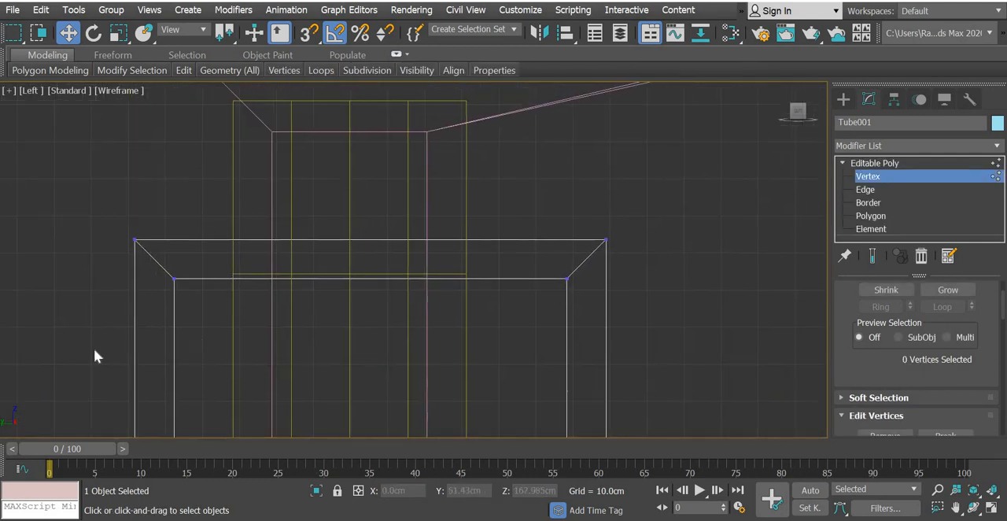
{"action": "left_click_drag", "start_coordinate": [82, 349], "coordinate": [717, 118]}
{"action": "middle_click_drag", "start_coordinate": [358, 294], "coordinate": [362, 362]}
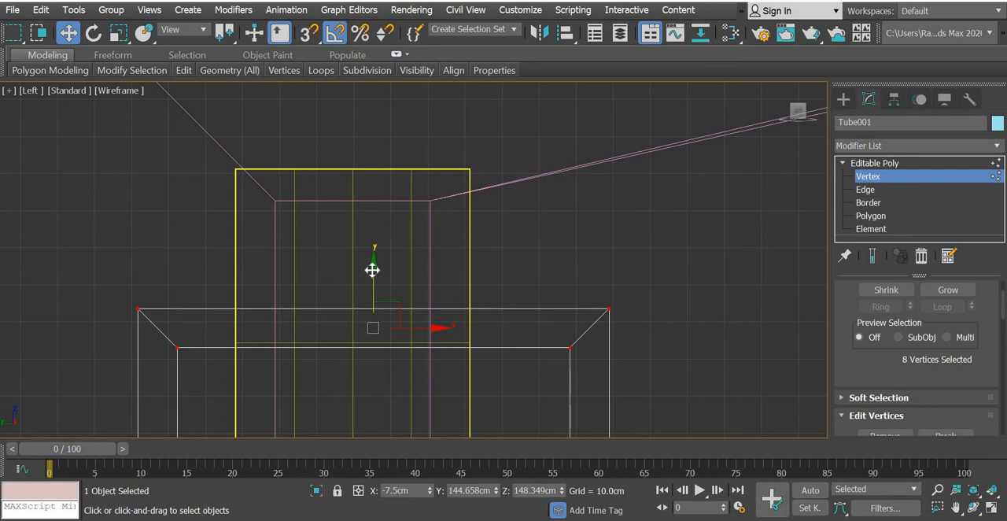
{"action": "key", "text": "ctrl+z"}
{"action": "key", "text": "ctrl+z"}
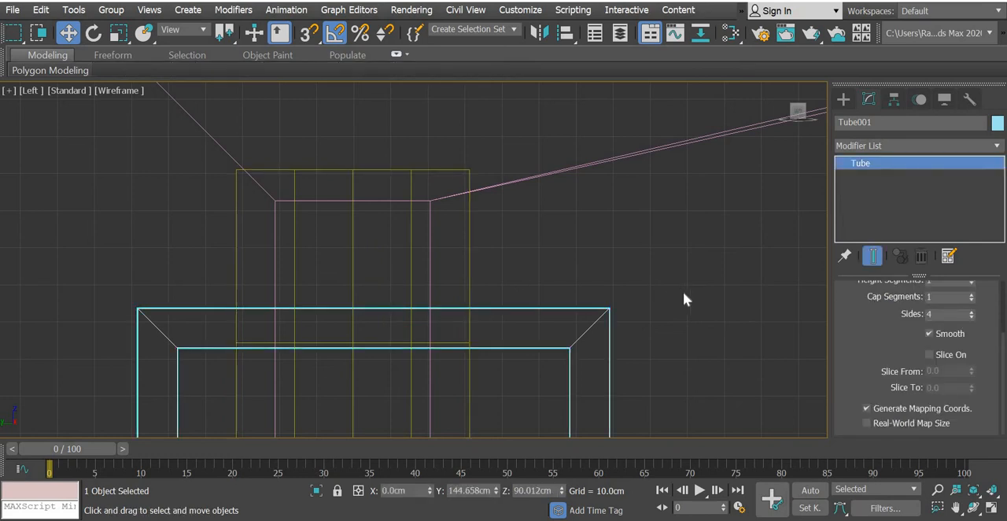
Set the tube's Radius 2 to 80 cm.
{"action": "scroll", "coordinate": [683, 298], "scroll_direction": "down", "scroll_amount": 2}
{"action": "scroll", "coordinate": [865, 409], "scroll_direction": "up", "scroll_amount": 4}
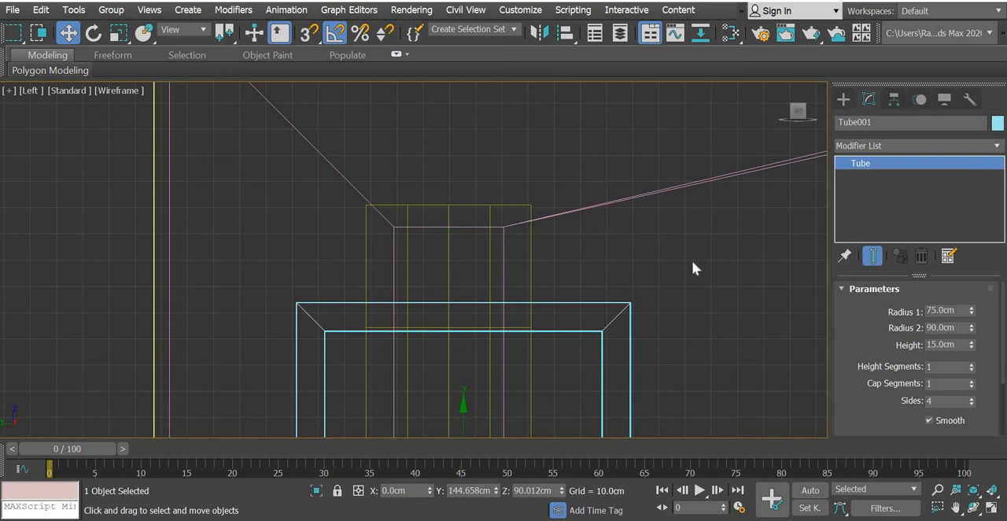
{"action": "left_click_drag", "start_coordinate": [957, 328], "coordinate": [885, 327]}
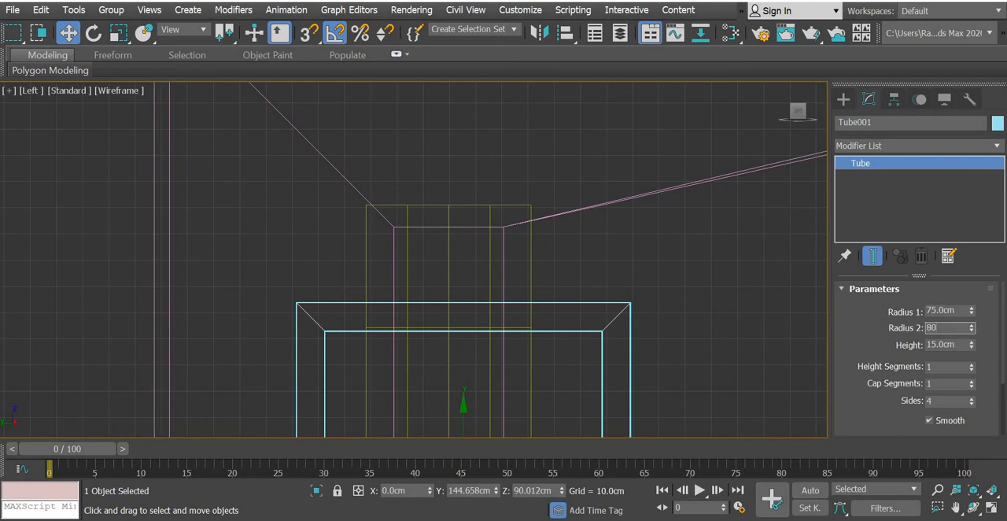
{"action": "key", "text": "Return"}
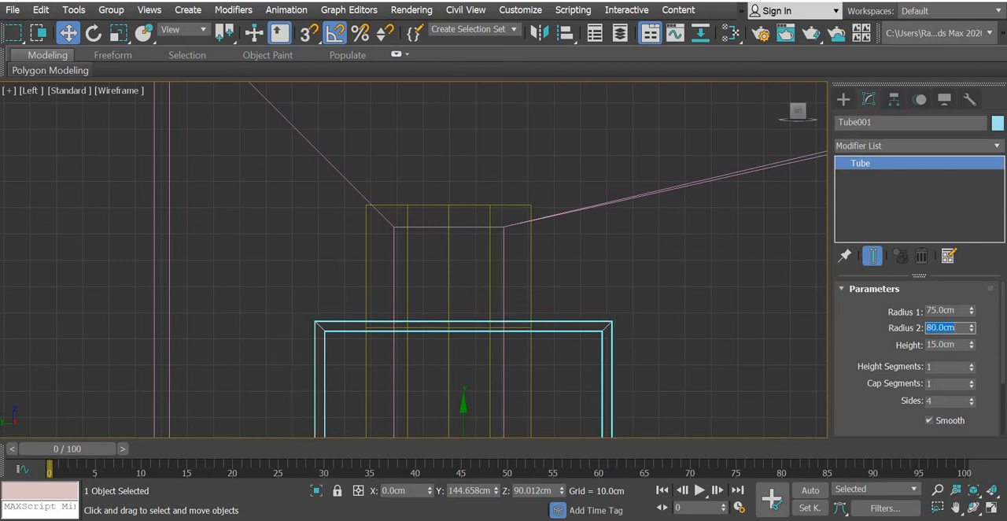
Raise the square tube to about Z 135.9 cm in the Left view and set its Radius 2 to 85 cm.
{"action": "left_click_drag", "start_coordinate": [461, 404], "coordinate": [452, 289]}
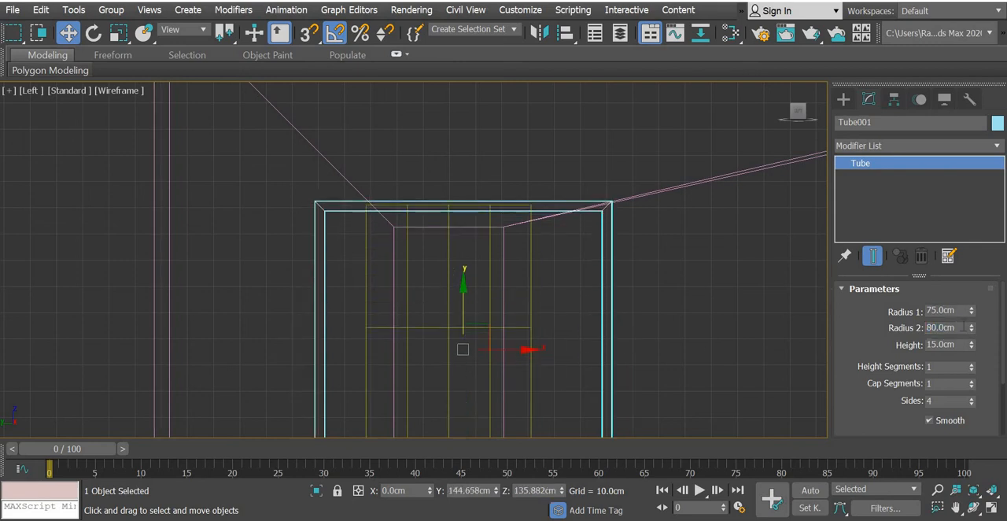
{"action": "double_click", "coordinate": [947, 328]}
{"action": "type", "text": "85"}
{"action": "key", "text": "Return"}
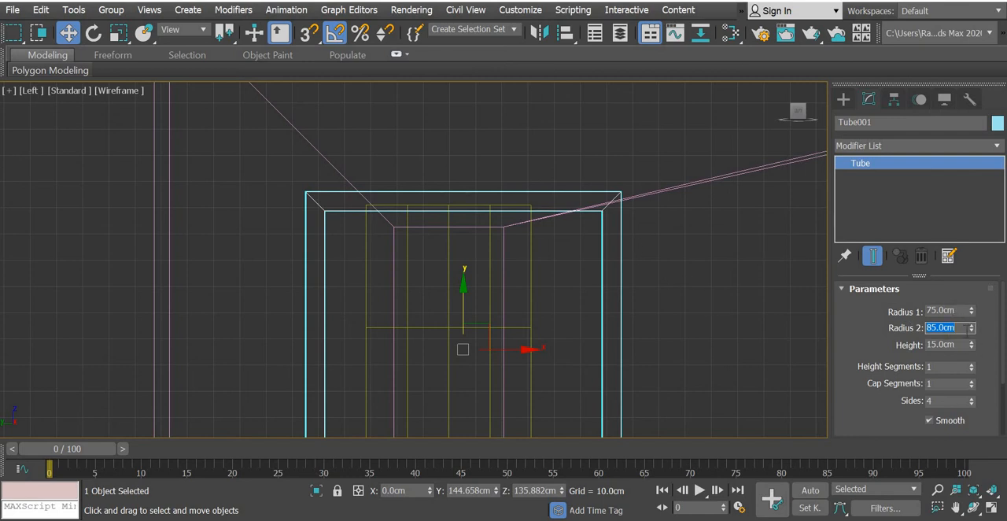
{"action": "left_click", "coordinate": [542, 209]}
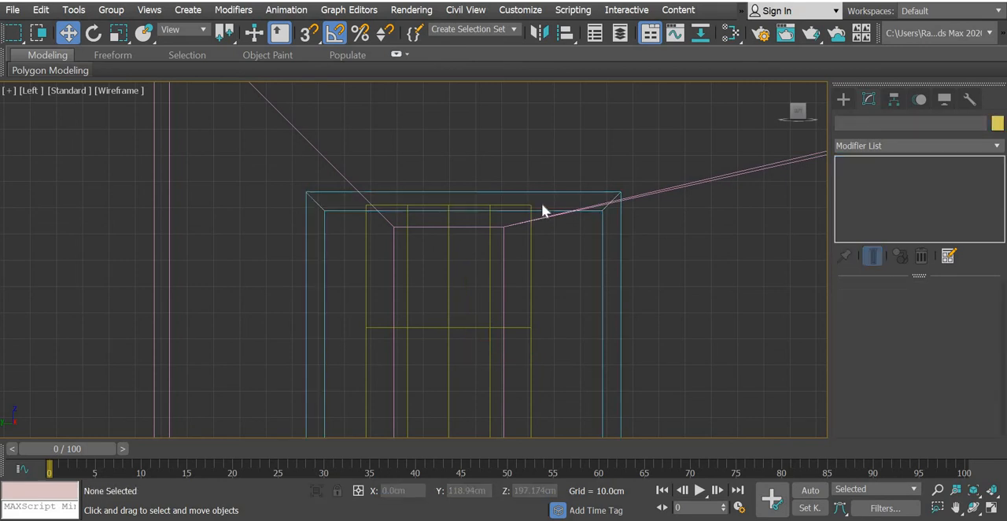
{"action": "left_click", "coordinate": [621, 271]}
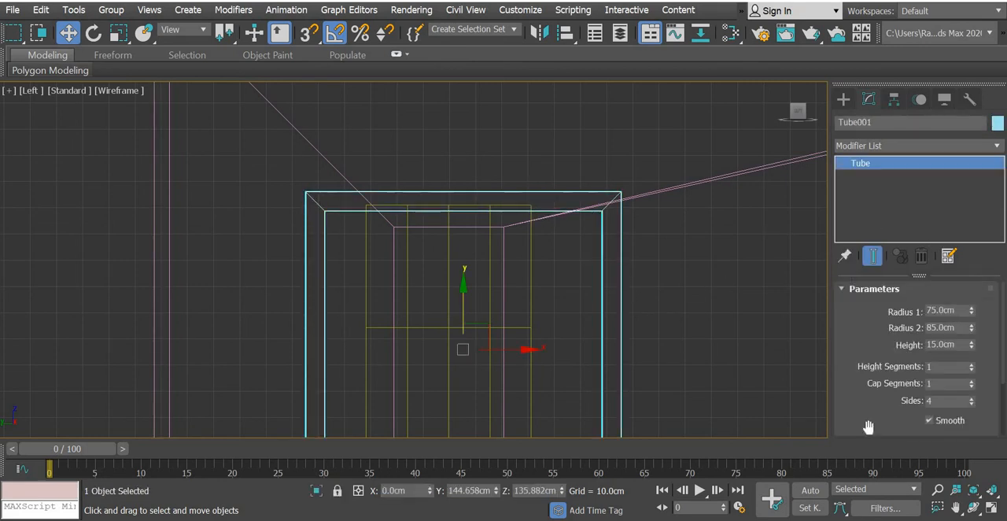
Reframe the physical camera view so the whole square tube frame is visible beside the chair.
{"action": "left_click", "coordinate": [992, 508]}
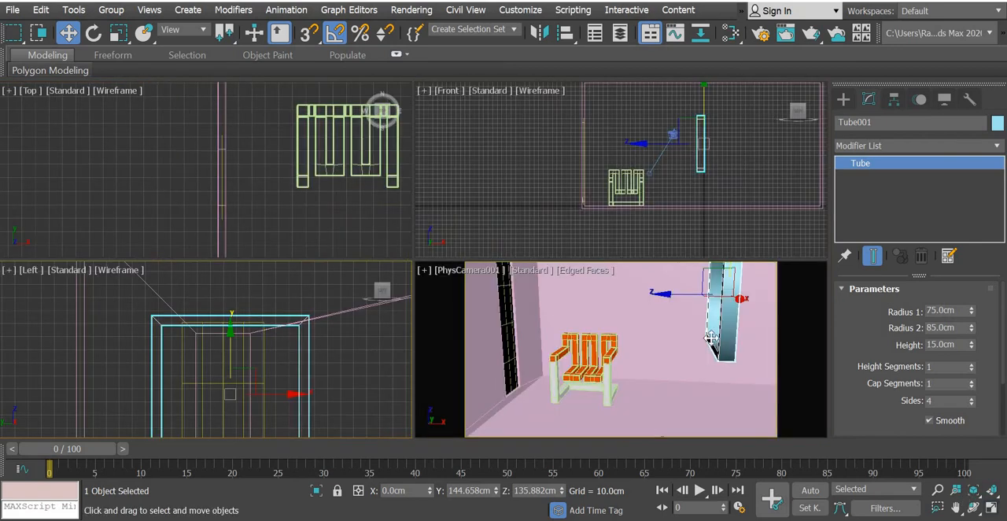
{"action": "left_click", "coordinate": [708, 368]}
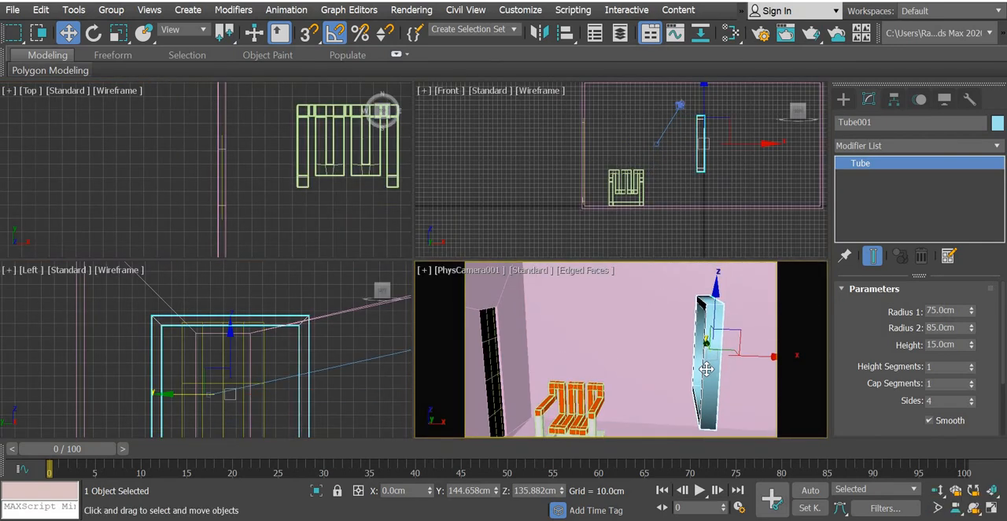
{"action": "key", "text": "alt"}
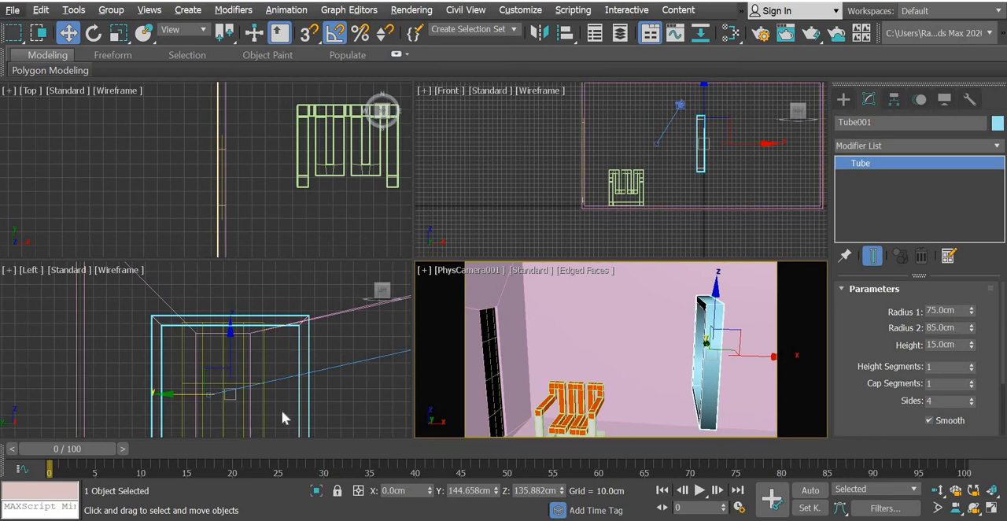
Convert the square tube frame to Editable Poly and deselect it.
{"action": "left_click", "coordinate": [309, 401]}
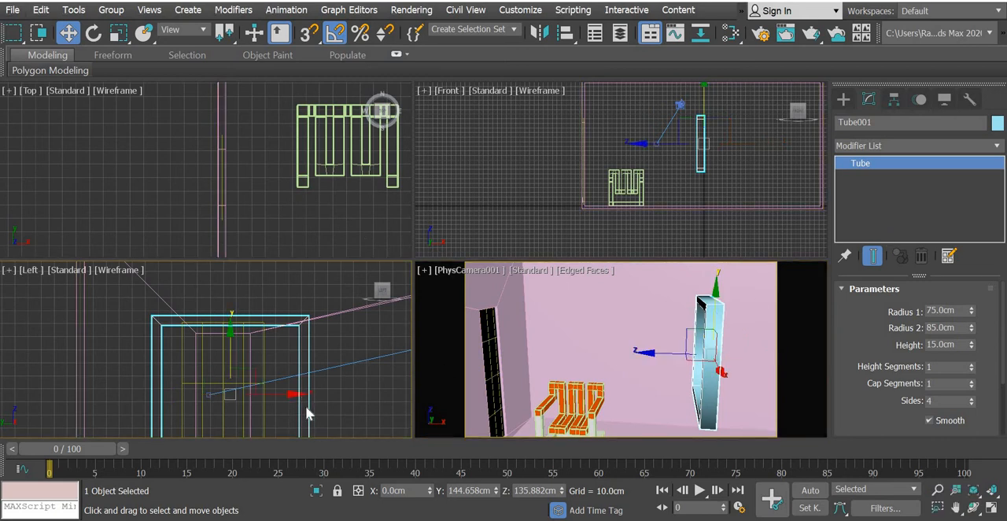
{"action": "right_click", "coordinate": [307, 350]}
{"action": "mouse_move", "coordinate": [346, 514]}
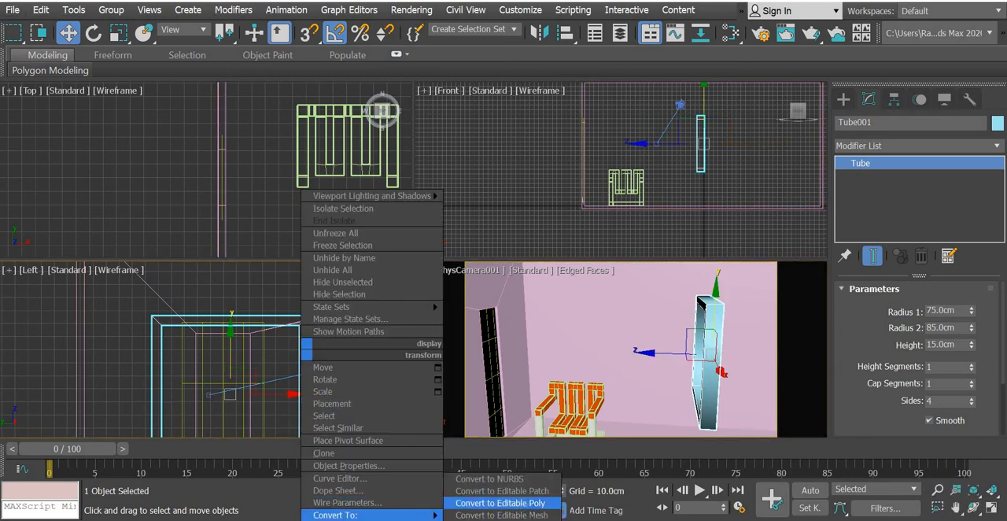
{"action": "left_click", "coordinate": [500, 502]}
{"action": "key", "text": "ctrl+d"}
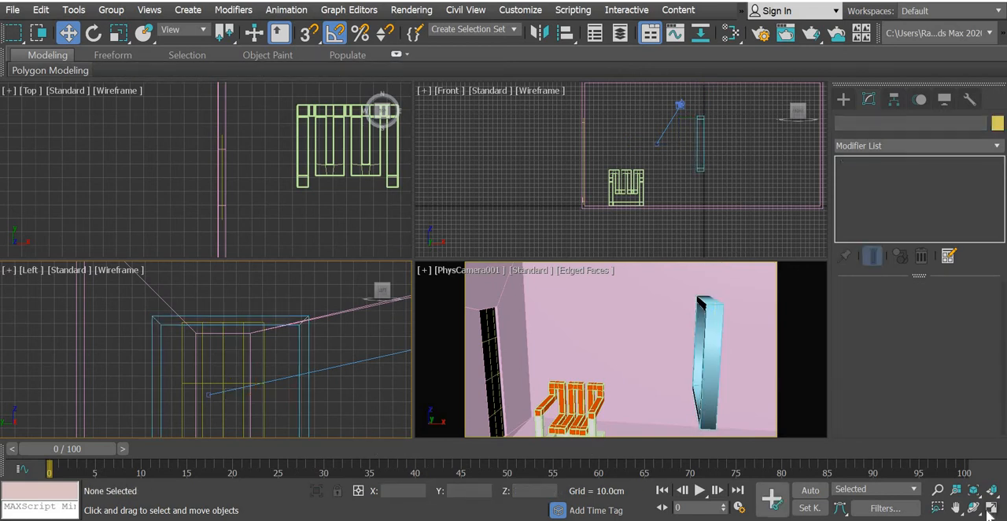
Lower the tube frame's upper vertices in the Left view to the top edge of the window opening, about Z 179.7 cm.
{"action": "left_click", "coordinate": [990, 508]}
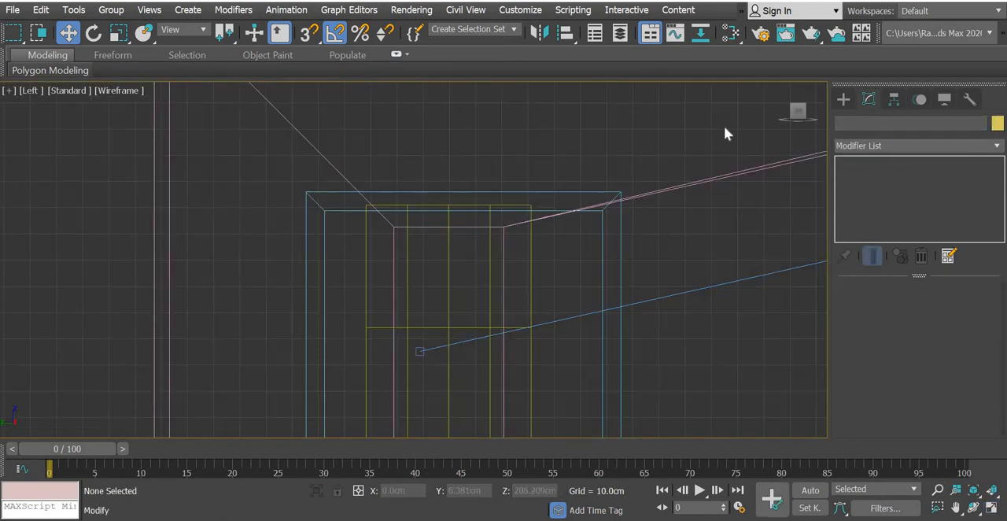
{"action": "left_click", "coordinate": [622, 245]}
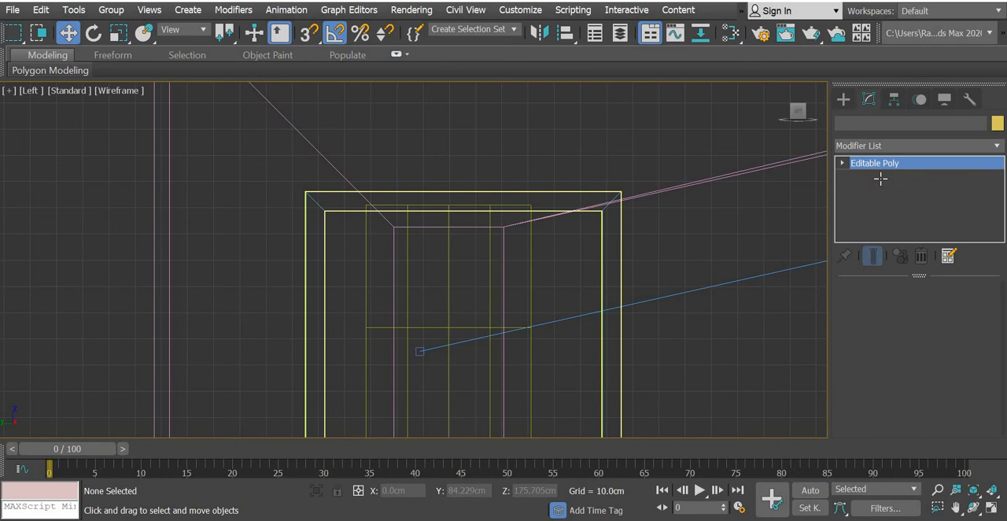
{"action": "left_click", "coordinate": [842, 163]}
{"action": "left_click", "coordinate": [867, 177]}
{"action": "left_click_drag", "start_coordinate": [665, 152], "coordinate": [173, 289]}
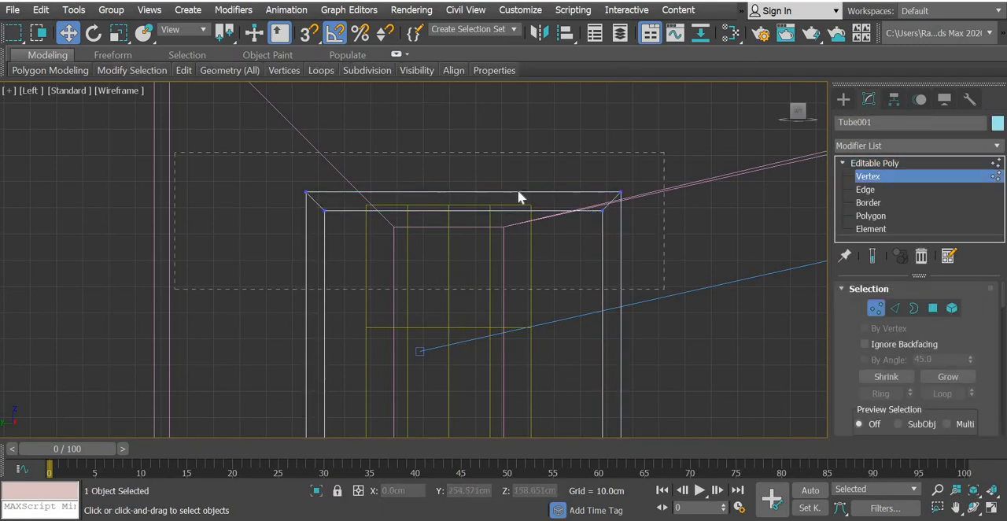
{"action": "scroll", "coordinate": [518, 191], "scroll_direction": "up", "scroll_amount": 4}
{"action": "left_click_drag", "start_coordinate": [300, 170], "coordinate": [294, 305]}
{"action": "middle_click_drag", "start_coordinate": [298, 305], "coordinate": [423, 220]}
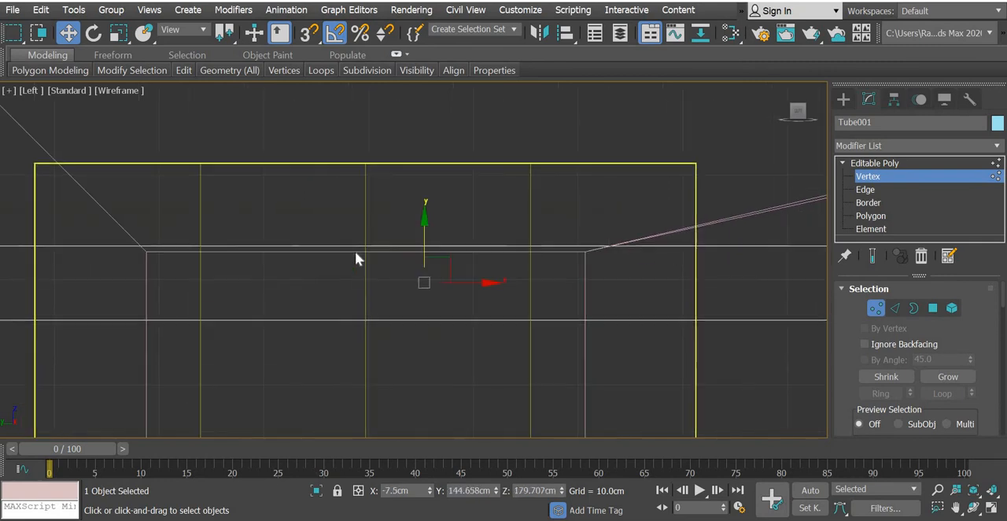
{"action": "left_click_drag", "start_coordinate": [332, 338], "coordinate": [337, 288]}
Move the frame's lower vertices down to the bottom edge of the window opening, about Z 13.4 cm.
{"action": "scroll", "coordinate": [336, 289], "scroll_direction": "down", "scroll_amount": 3}
{"action": "middle_click_drag", "start_coordinate": [376, 359], "coordinate": [405, 211]}
{"action": "scroll", "coordinate": [374, 286], "scroll_direction": "down", "scroll_amount": 1}
{"action": "left_click_drag", "start_coordinate": [613, 150], "coordinate": [219, 208]}
{"action": "left_click_drag", "start_coordinate": [394, 140], "coordinate": [383, 377]}
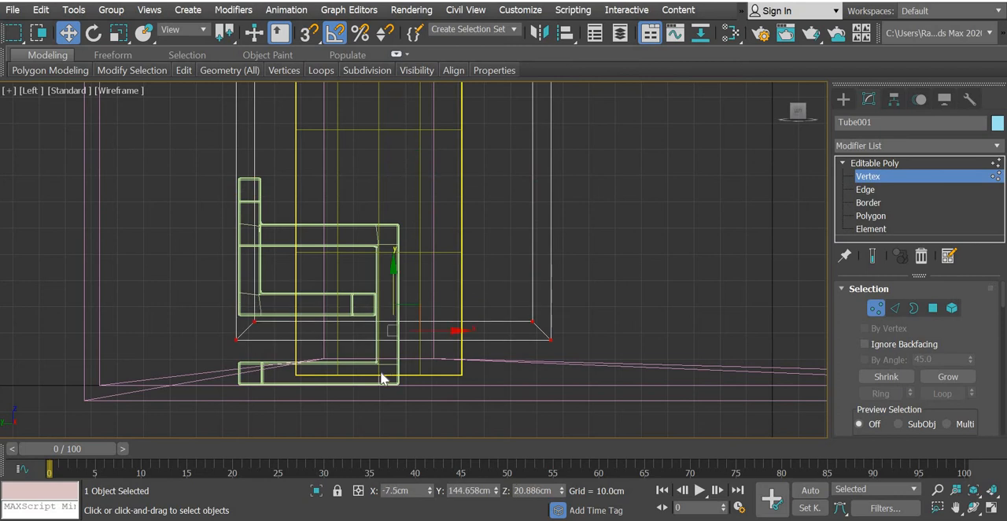
{"action": "scroll", "coordinate": [382, 353], "scroll_direction": "up", "scroll_amount": 4}
{"action": "middle_click_drag", "start_coordinate": [382, 332], "coordinate": [394, 368]}
{"action": "left_click_drag", "start_coordinate": [477, 180], "coordinate": [226, 385]}
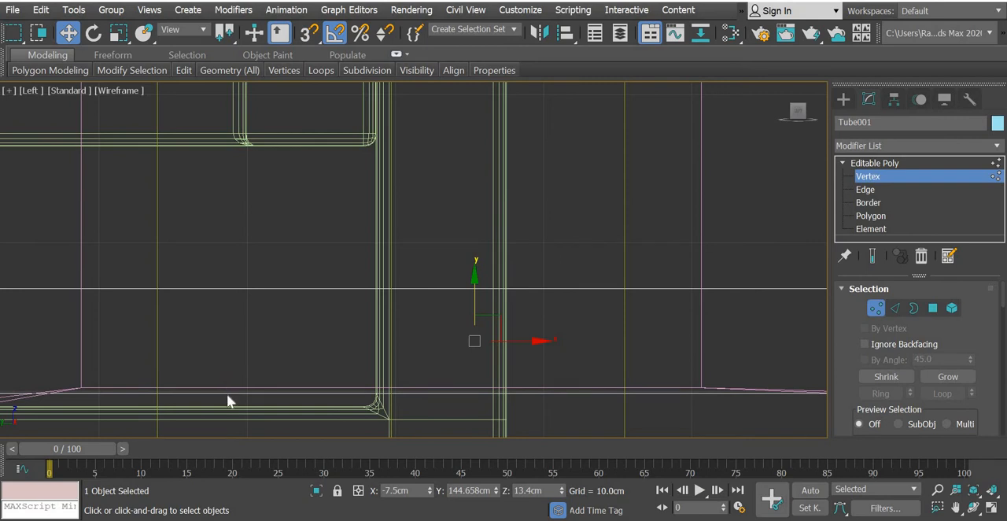
Move the frame's vertices on the camera side horizontally to the near edge of the window opening, about Y 131.9 cm.
{"action": "scroll", "coordinate": [382, 314], "scroll_direction": "down", "scroll_amount": 10}
{"action": "middle_click_drag", "start_coordinate": [432, 330], "coordinate": [351, 380]}
{"action": "left_click_drag", "start_coordinate": [400, 202], "coordinate": [346, 459]}
{"action": "scroll", "coordinate": [355, 372], "scroll_direction": "up", "scroll_amount": 5}
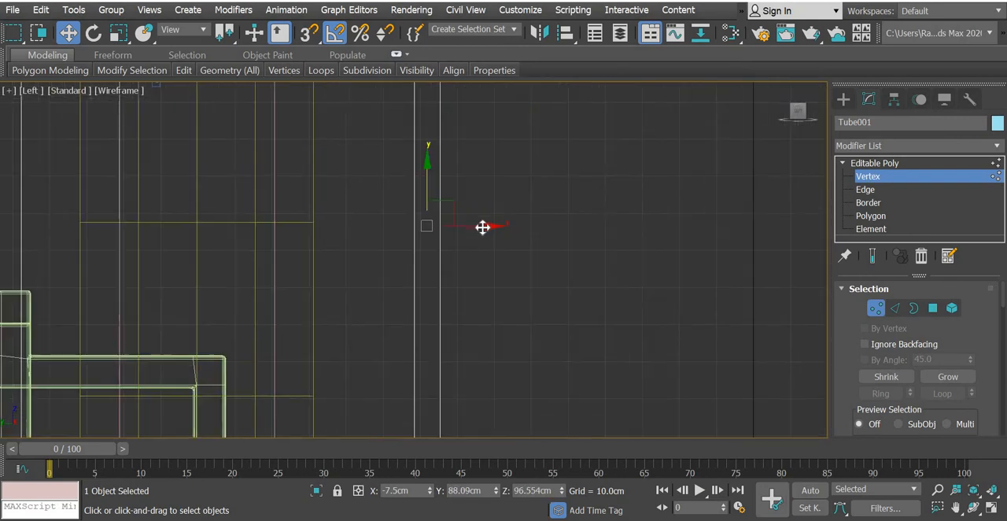
{"action": "left_click_drag", "start_coordinate": [482, 227], "coordinate": [321, 248]}
Move the frame's opposite side vertices horizontally to the far edge of the window opening, about Y 168.7 cm.
{"action": "scroll", "coordinate": [321, 248], "scroll_direction": "down", "scroll_amount": 6}
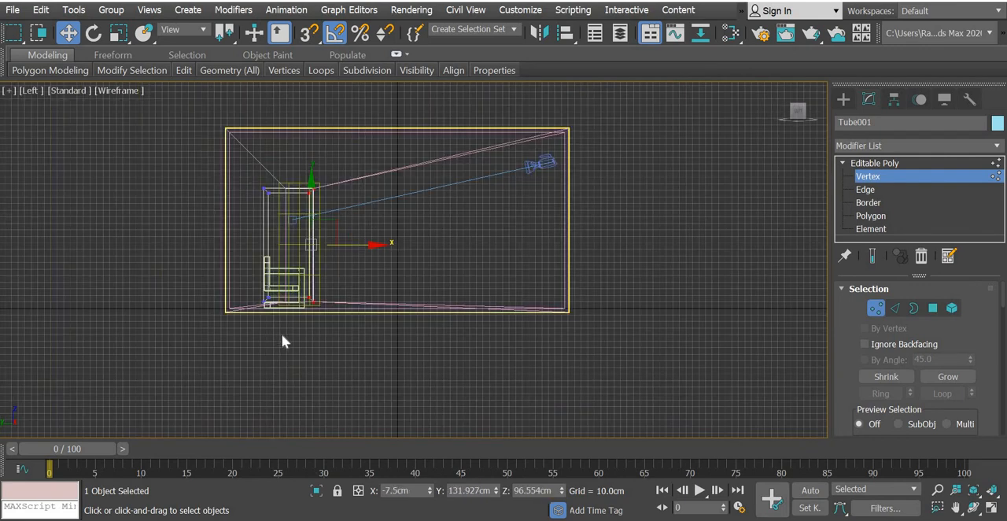
{"action": "scroll", "coordinate": [254, 296], "scroll_direction": "up", "scroll_amount": 6}
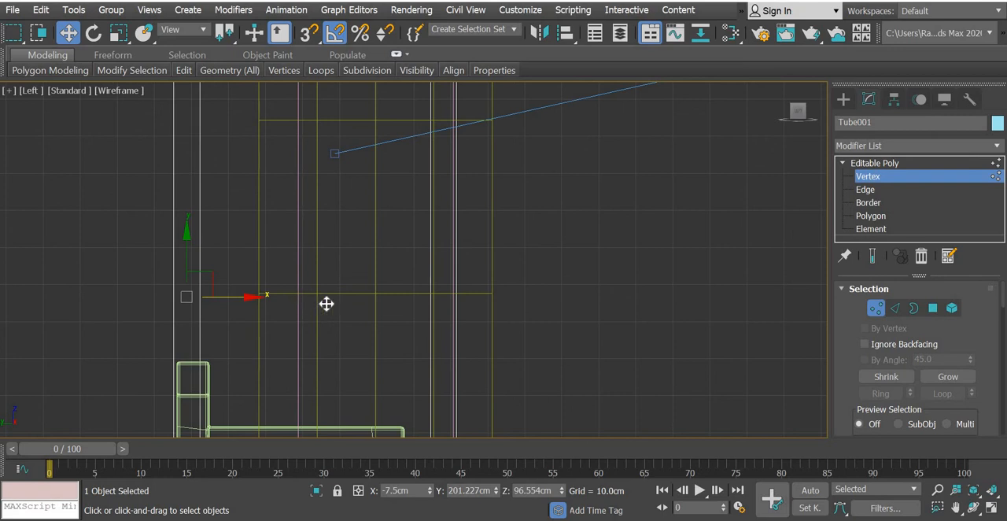
{"action": "left_click_drag", "start_coordinate": [355, 309], "coordinate": [366, 318]}
Leave vertex editing and move the whole frame along X in the Front view into the window wall, to about X -254.5 cm.
{"action": "left_click", "coordinate": [992, 508]}
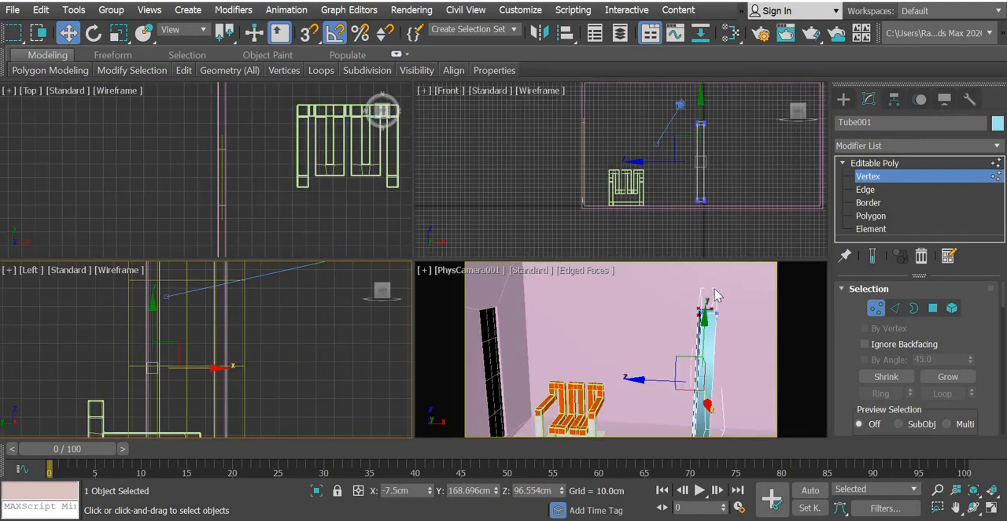
{"action": "left_click", "coordinate": [840, 98]}
{"action": "scroll", "coordinate": [718, 126], "scroll_direction": "up", "scroll_amount": 5}
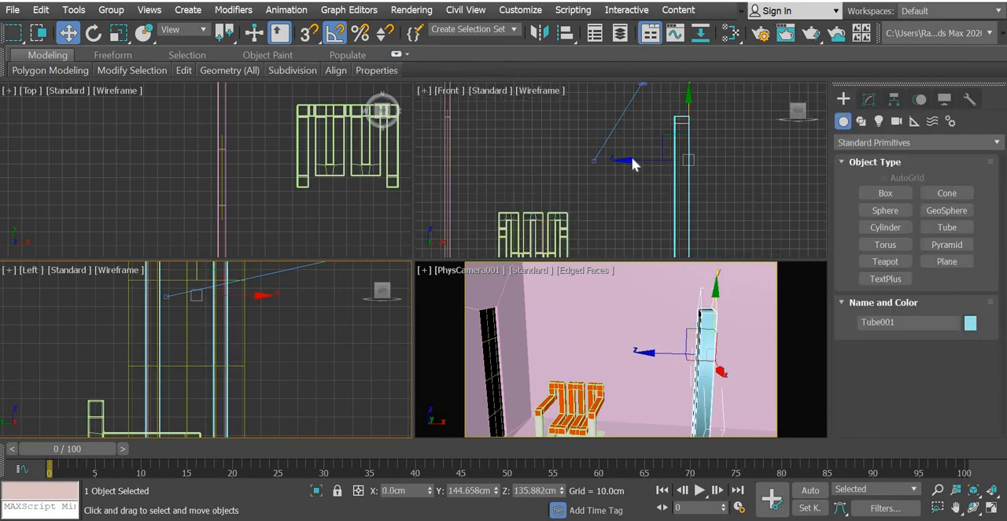
{"action": "left_click", "coordinate": [631, 156]}
{"action": "left_click_drag", "start_coordinate": [759, 159], "coordinate": [544, 166]}
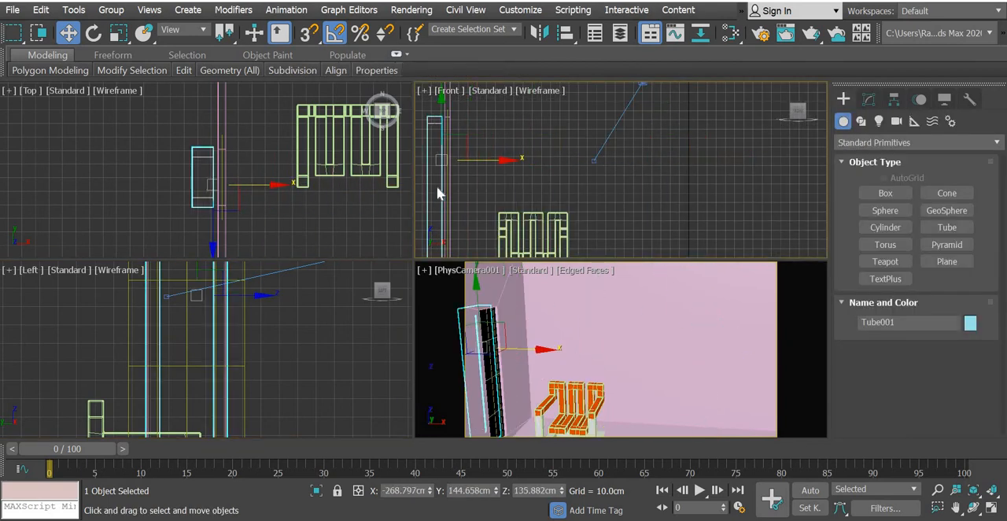
{"action": "scroll", "coordinate": [469, 165], "scroll_direction": "up", "scroll_amount": 8}
{"action": "left_click_drag", "start_coordinate": [628, 135], "coordinate": [658, 146]}
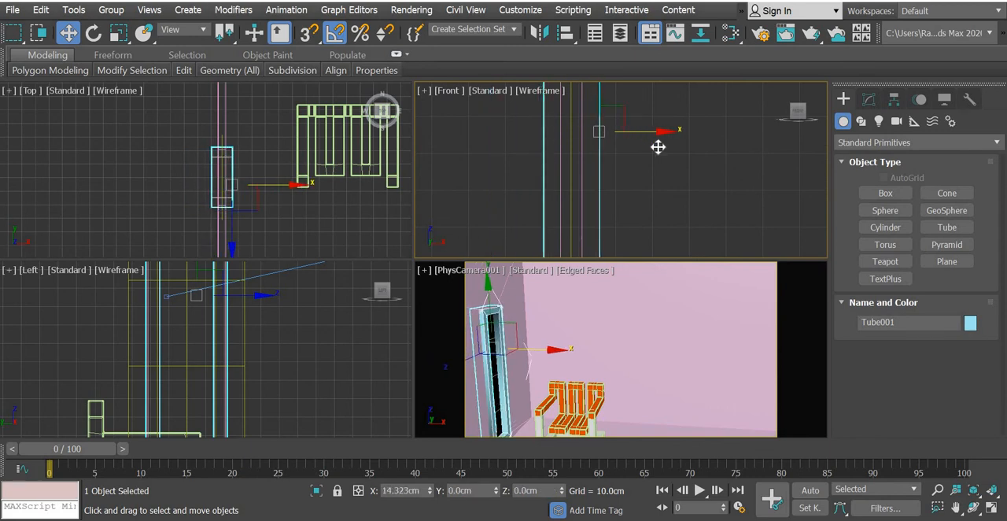
Make the window frame thinner along X in the Top view by moving its face vertices closer to the wall, then leave vertex editing.
{"action": "left_click", "coordinate": [647, 389]}
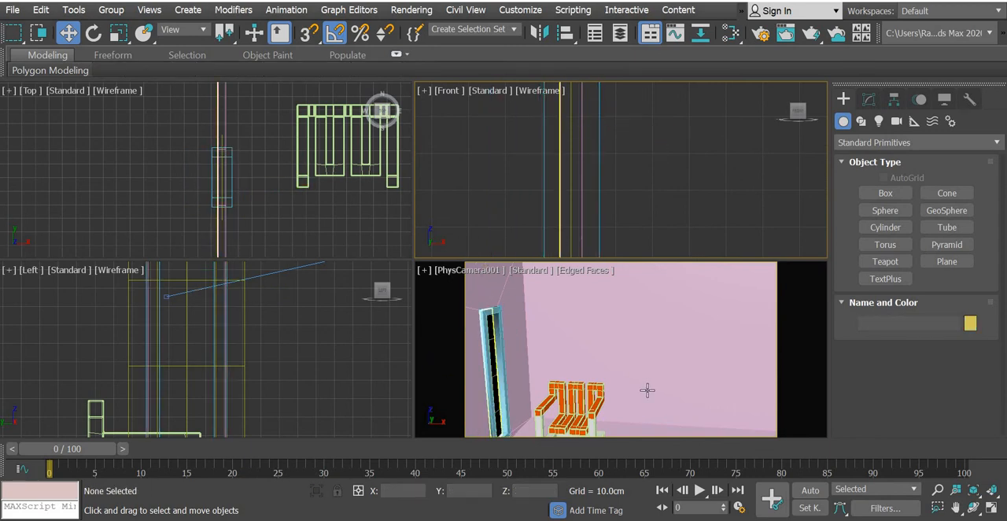
{"action": "left_click", "coordinate": [993, 510]}
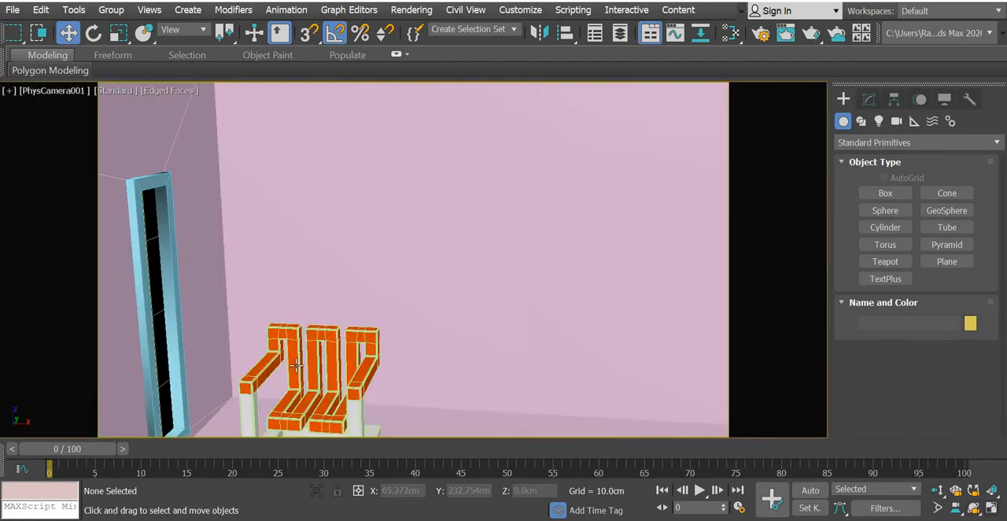
{"action": "left_click", "coordinate": [177, 366]}
{"action": "left_click", "coordinate": [868, 100]}
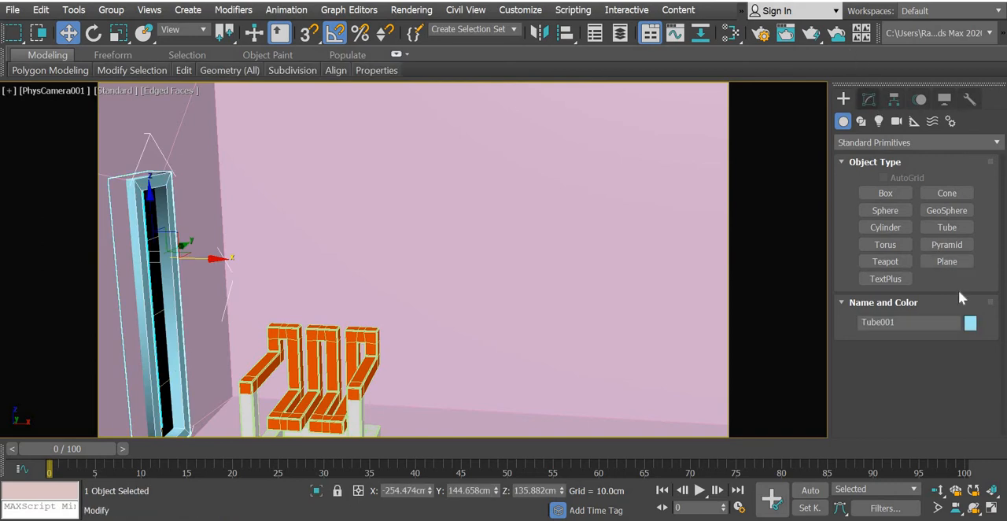
{"action": "key", "text": "1"}
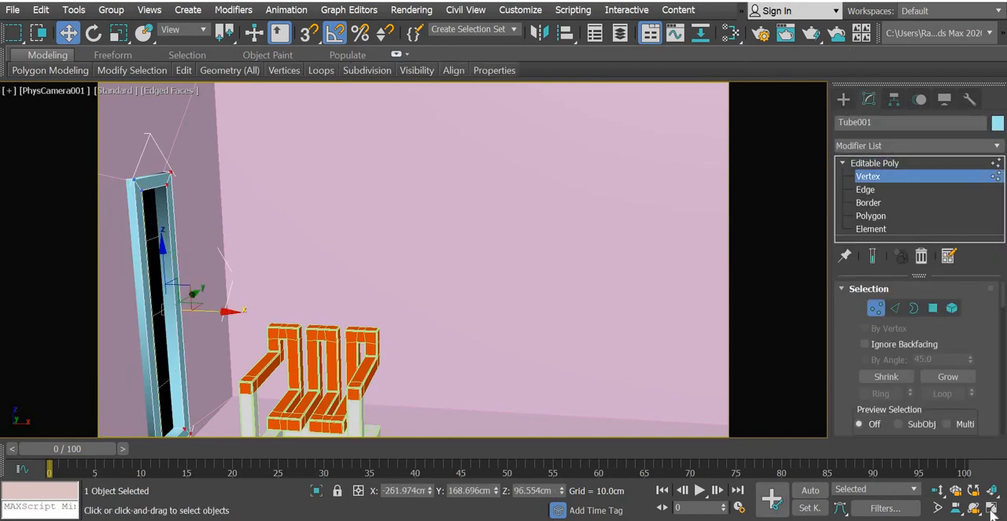
{"action": "key", "text": "alt+w"}
{"action": "scroll", "coordinate": [232, 196], "scroll_direction": "up", "scroll_amount": 3}
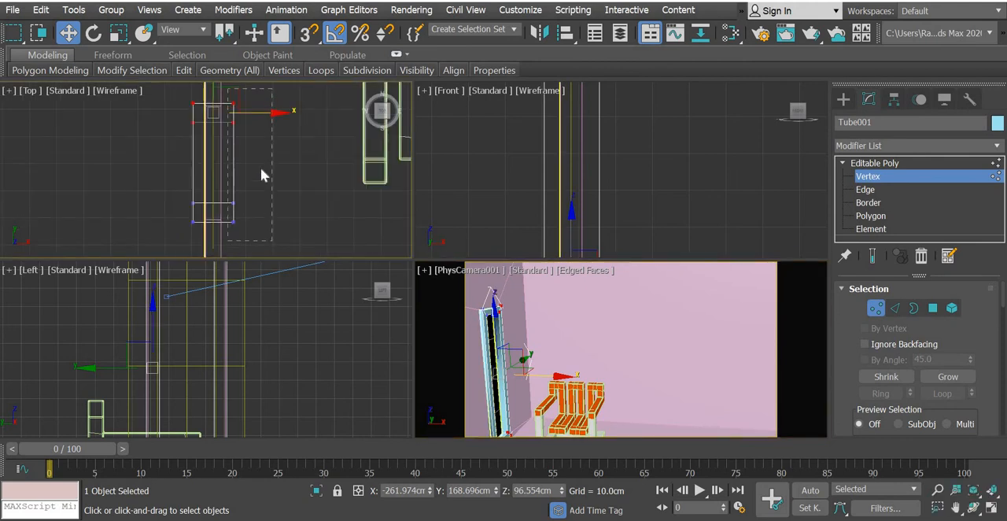
{"action": "mouse_move", "coordinate": [262, 174]}
{"action": "left_mouse_down"}
{"action": "mouse_move", "coordinate": [274, 162]}
{"action": "mouse_move", "coordinate": [261, 163]}
{"action": "mouse_move", "coordinate": [275, 182]}
{"action": "left_mouse_up"}
{"action": "left_click", "coordinate": [842, 98]}
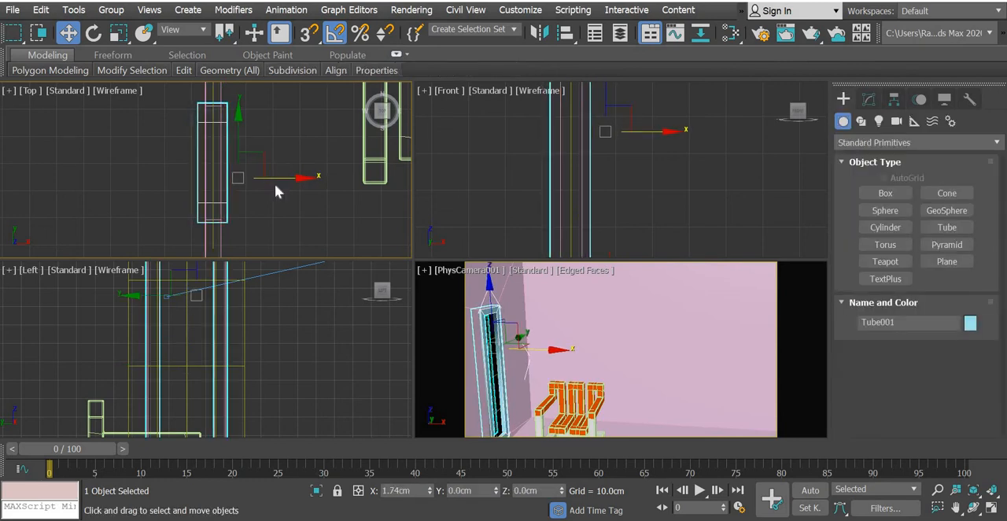
{"action": "left_click", "coordinate": [613, 363]}
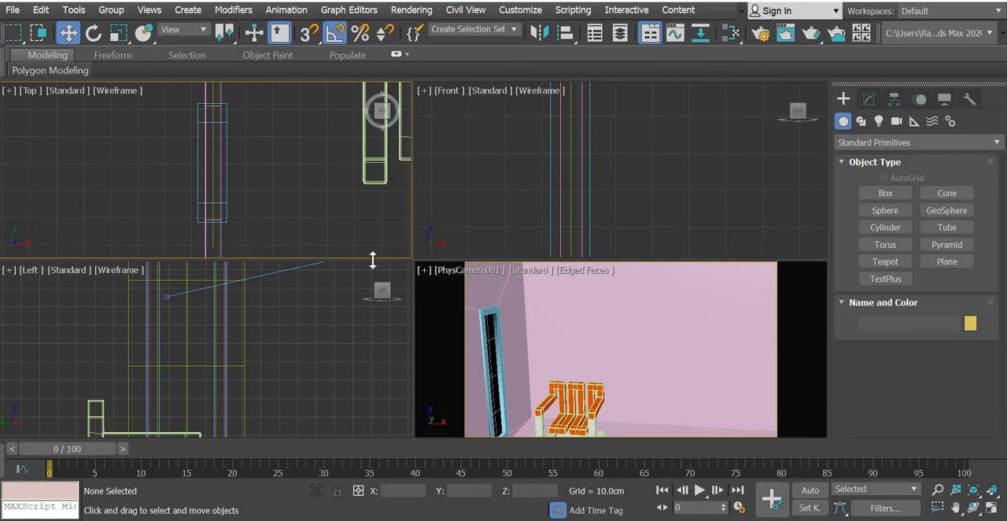
Lower the physical camera together with its target in the Left view so the whole chair is in shot.
{"action": "scroll", "coordinate": [327, 391], "scroll_direction": "down", "scroll_amount": 5}
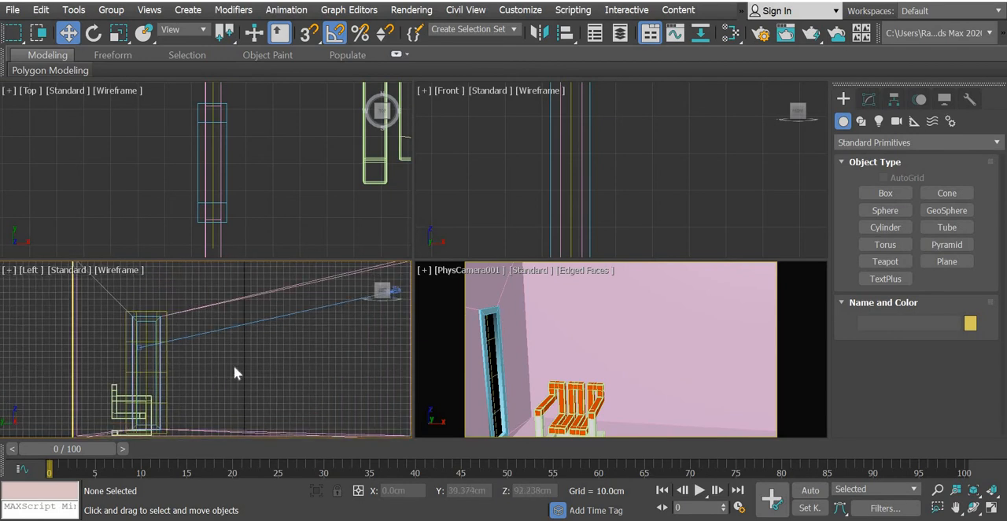
{"action": "scroll", "coordinate": [233, 368], "scroll_direction": "down", "scroll_amount": 2}
{"action": "left_click", "coordinate": [252, 318]}
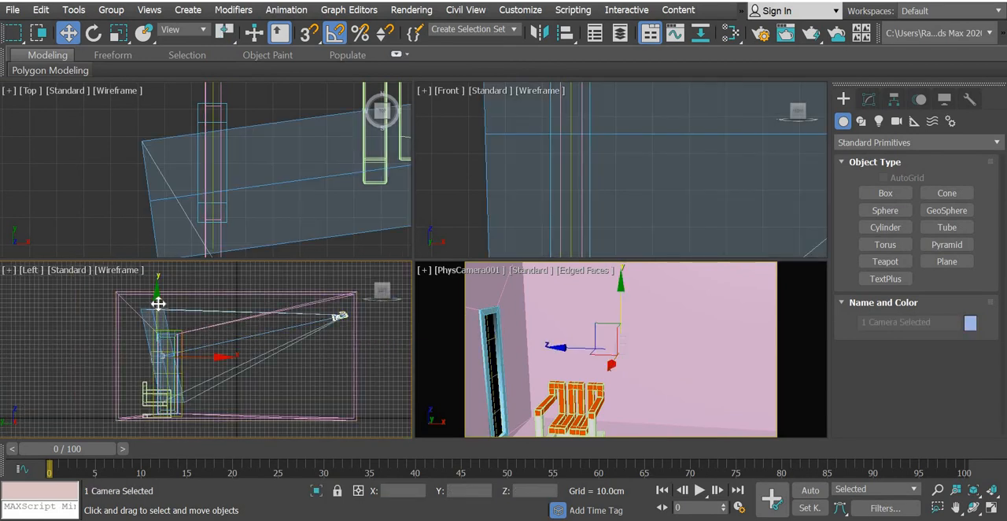
{"action": "left_click_drag", "start_coordinate": [158, 303], "coordinate": [158, 327]}
{"action": "left_click", "coordinate": [307, 248]}
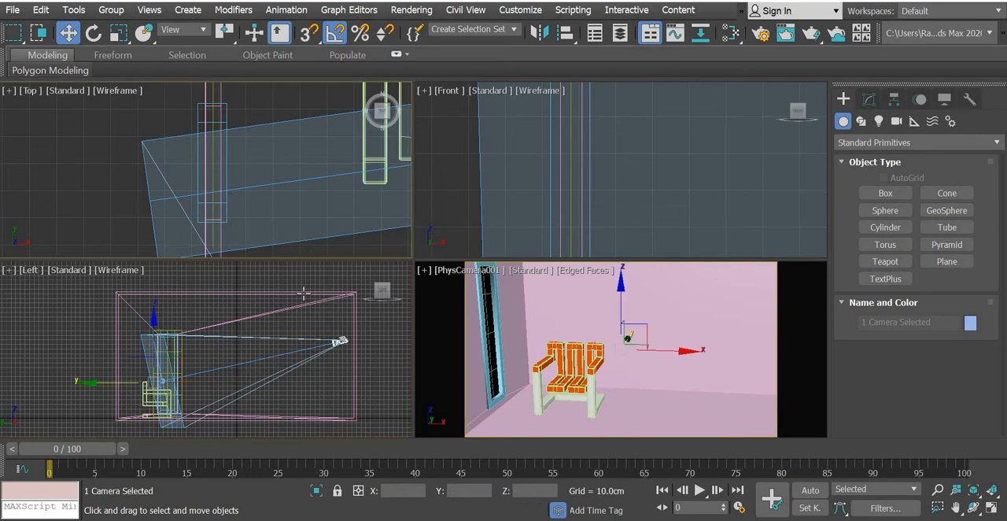
{"action": "scroll", "coordinate": [289, 204], "scroll_direction": "down", "scroll_amount": 5}
{"action": "middle_click_drag", "start_coordinate": [290, 203], "coordinate": [216, 109]}
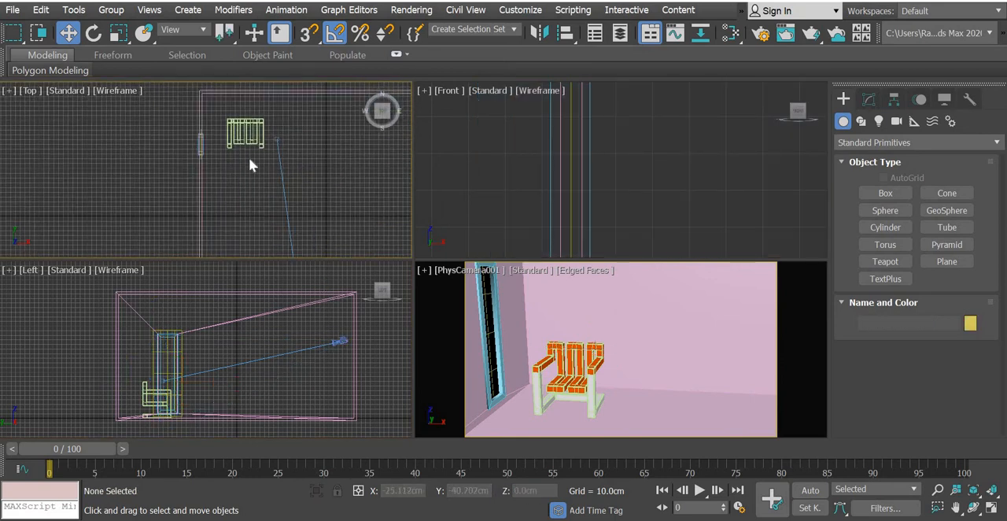
{"action": "middle_click_drag", "start_coordinate": [249, 157], "coordinate": [180, 66]}
{"action": "left_click", "coordinate": [233, 239]}
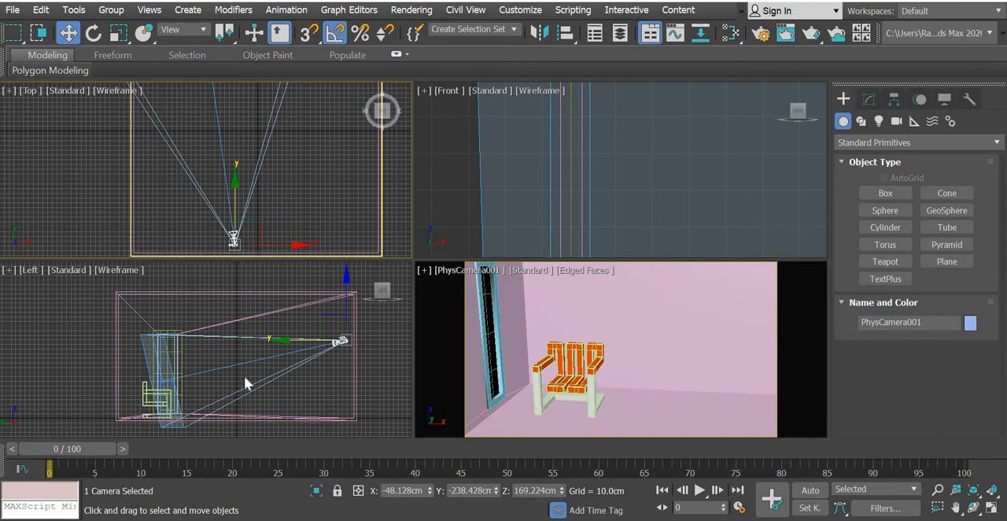
Lower only the physical camera's target in the Left view to about Z 69.7 cm.
{"action": "left_click", "coordinate": [188, 393]}
{"action": "scroll", "coordinate": [130, 364], "scroll_direction": "up", "scroll_amount": 5}
{"action": "left_click", "coordinate": [129, 364]}
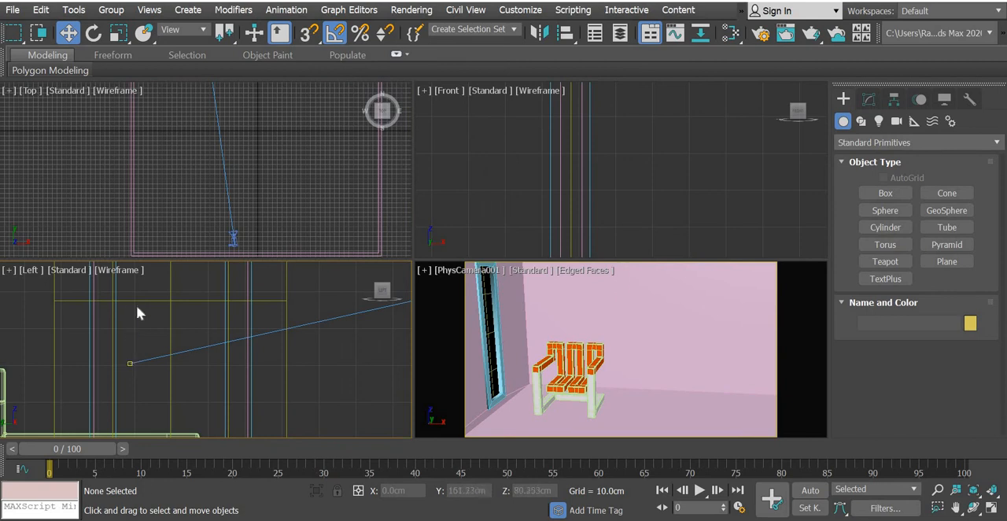
{"action": "left_click_drag", "start_coordinate": [129, 322], "coordinate": [128, 362]}
{"action": "middle_click_drag", "start_coordinate": [293, 345], "coordinate": [92, 349]}
{"action": "scroll", "coordinate": [264, 349], "scroll_direction": "down", "scroll_amount": 9}
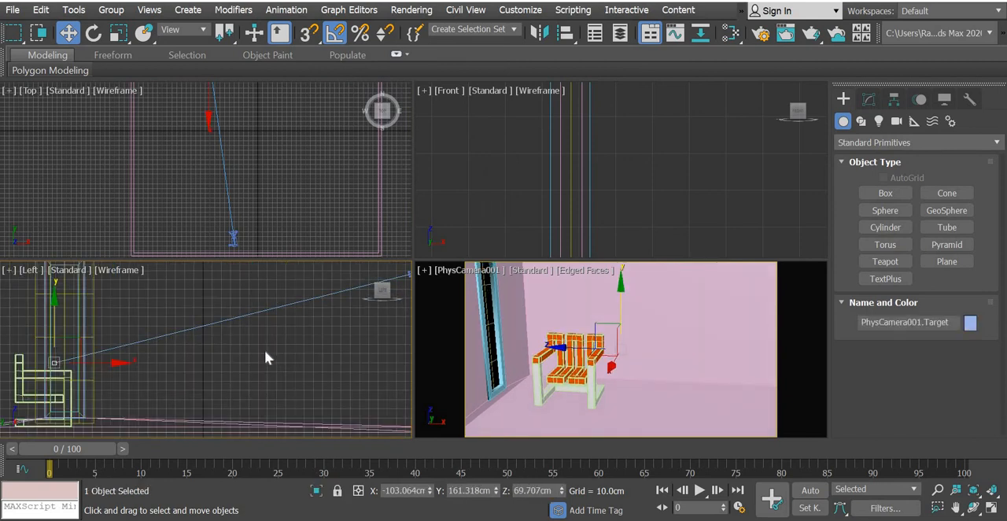
Lower only the physical camera body in the Left view for a flatter view of the chair.
{"action": "scroll", "coordinate": [247, 343], "scroll_direction": "up", "scroll_amount": 3}
{"action": "left_click", "coordinate": [252, 344]}
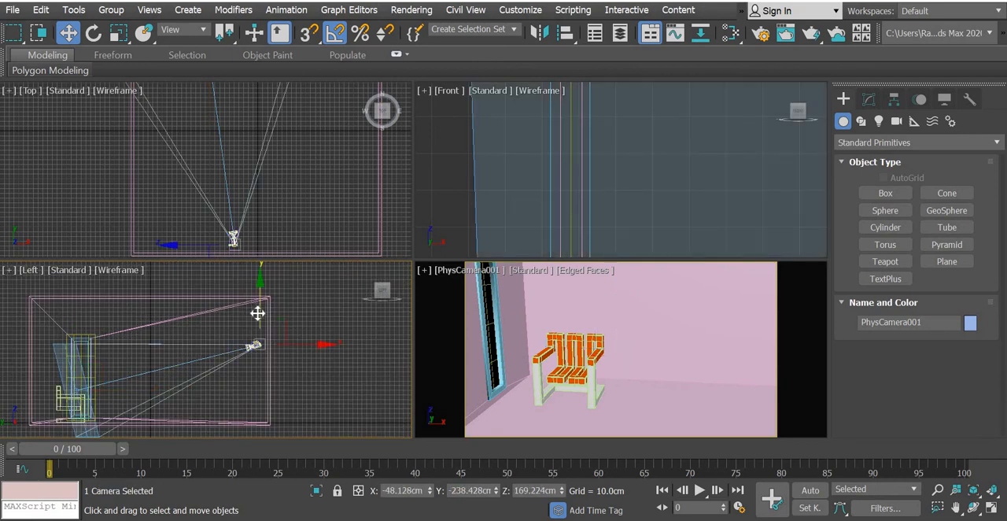
{"action": "left_click_drag", "start_coordinate": [259, 312], "coordinate": [256, 332]}
{"action": "left_click", "coordinate": [257, 340]}
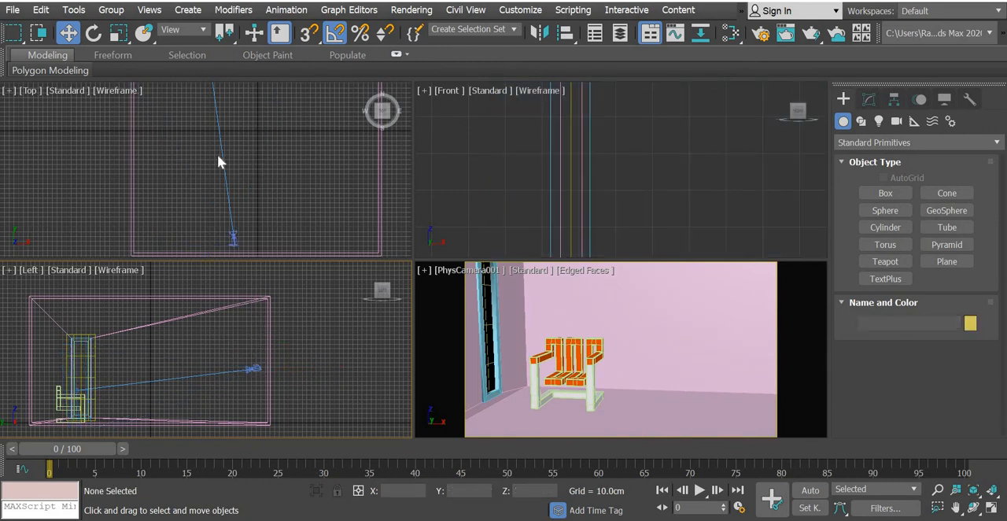
{"action": "scroll", "coordinate": [216, 154], "scroll_direction": "down", "scroll_amount": 5}
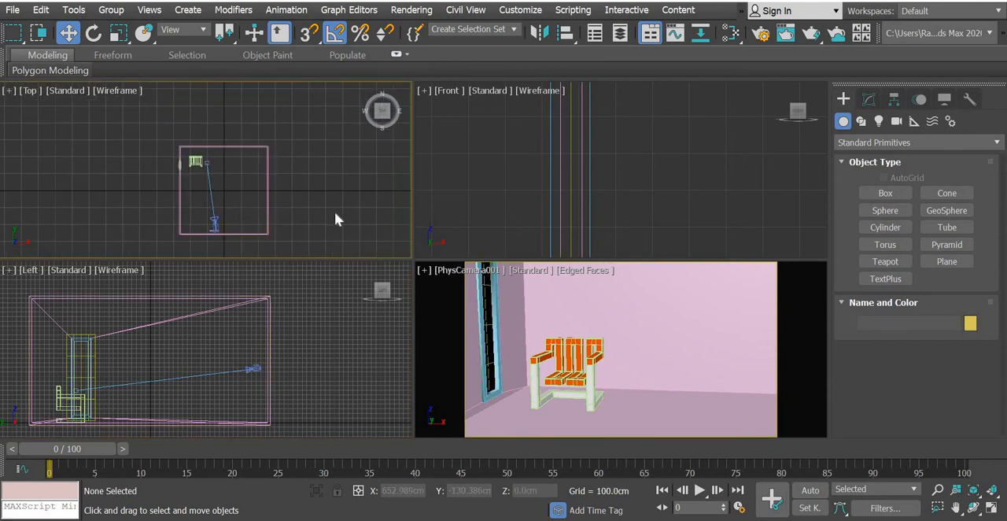
Pick the chair's material into the Slate Material Editor, move the orange Standard sub-material node clear of the white one, and minimize the editor.
{"action": "key", "text": "m"}
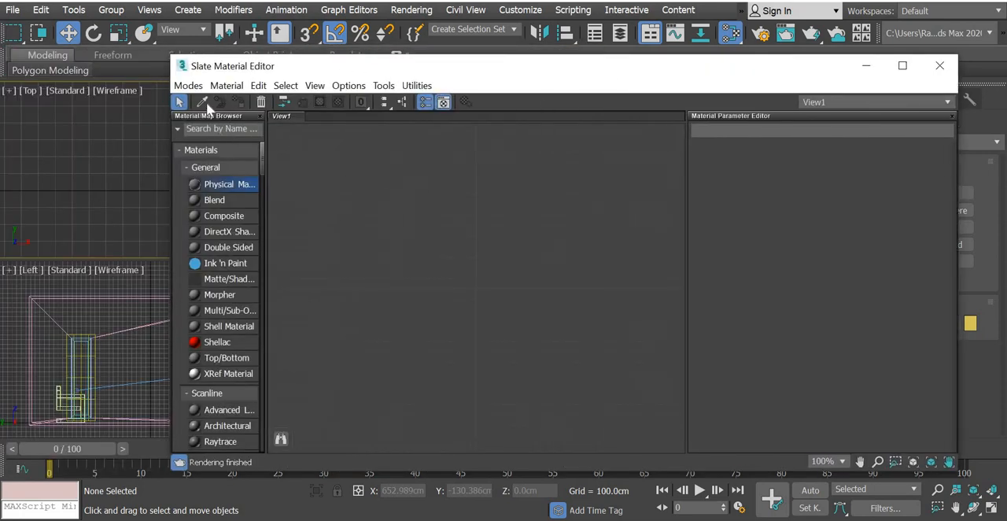
{"action": "left_click", "coordinate": [202, 103]}
{"action": "left_click_drag", "start_coordinate": [786, 72], "coordinate": [666, 429]}
{"action": "left_click", "coordinate": [585, 382]}
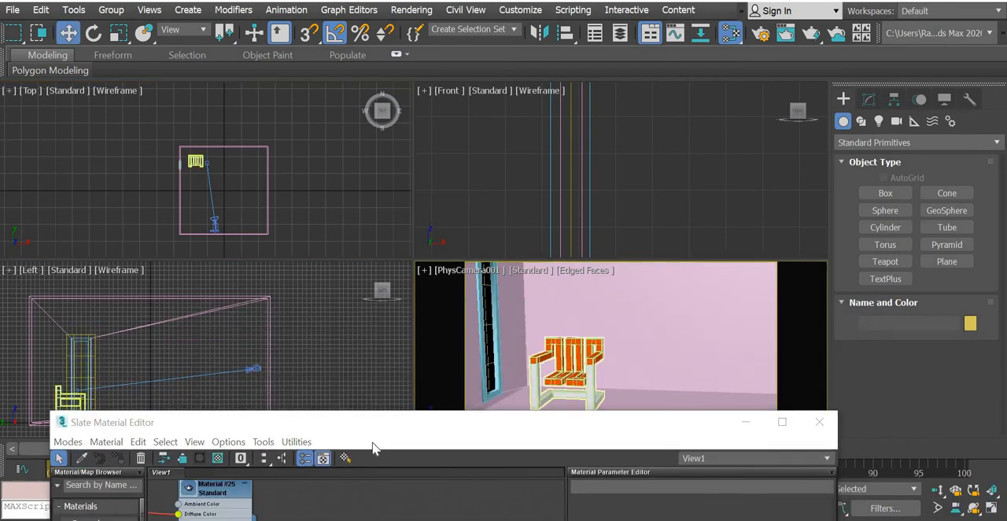
{"action": "left_click_drag", "start_coordinate": [344, 431], "coordinate": [353, 183]}
{"action": "left_click_drag", "start_coordinate": [359, 346], "coordinate": [392, 242]}
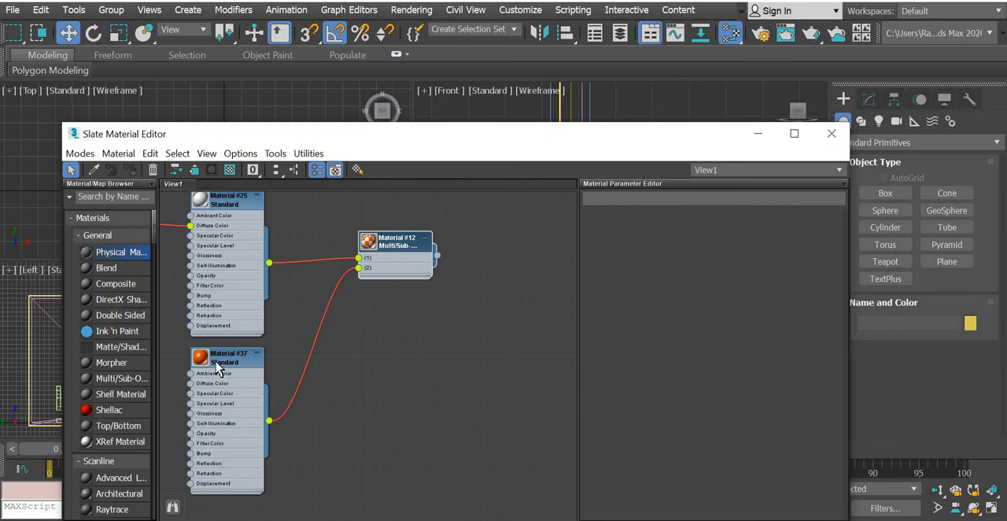
{"action": "left_click_drag", "start_coordinate": [219, 366], "coordinate": [229, 408]}
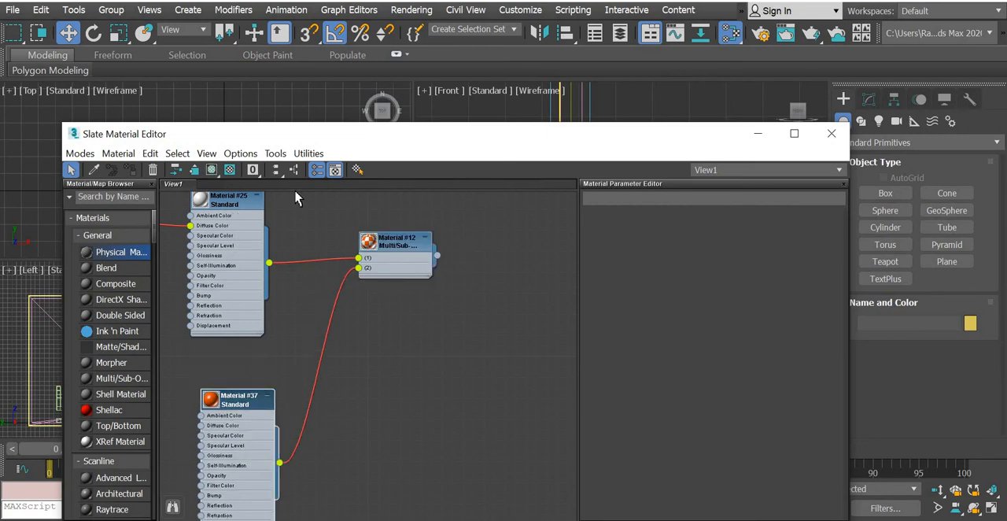
{"action": "left_click", "coordinate": [757, 135]}
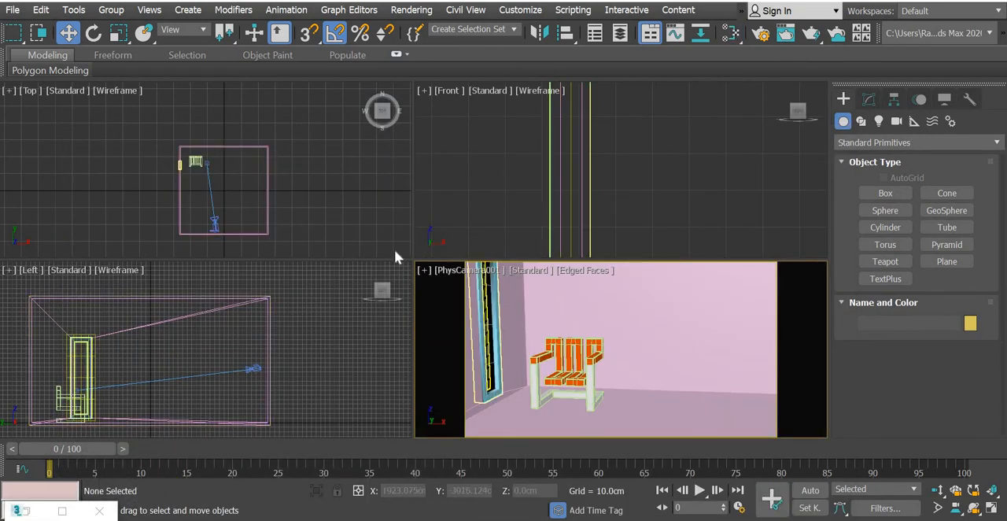
Select the floor polygon of the walls object and detach it as a separate object.
{"action": "left_click", "coordinate": [798, 340]}
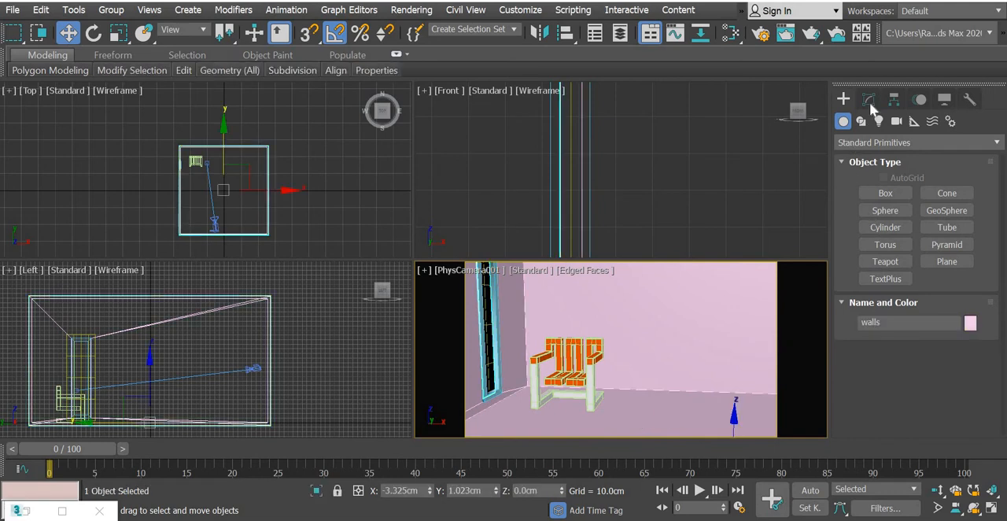
{"action": "left_click", "coordinate": [868, 99]}
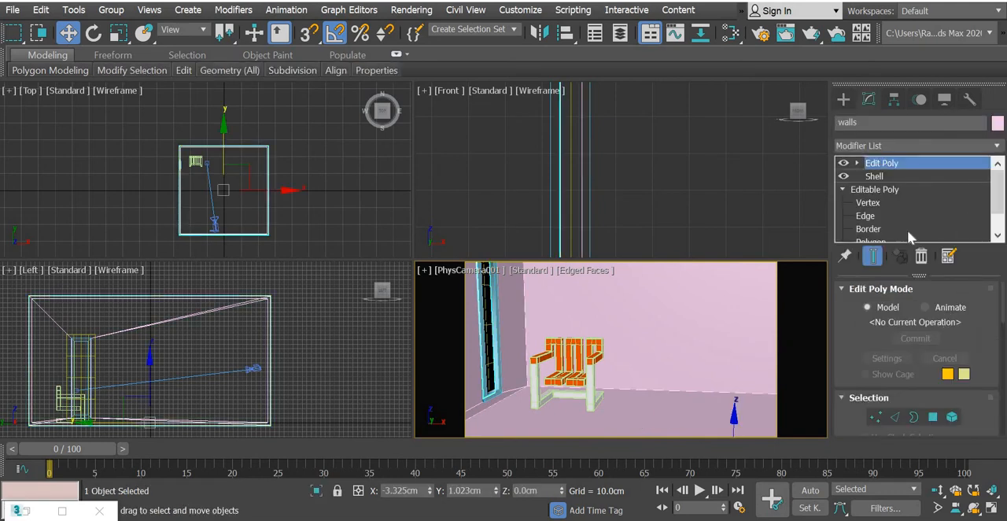
{"action": "left_click", "coordinate": [932, 417]}
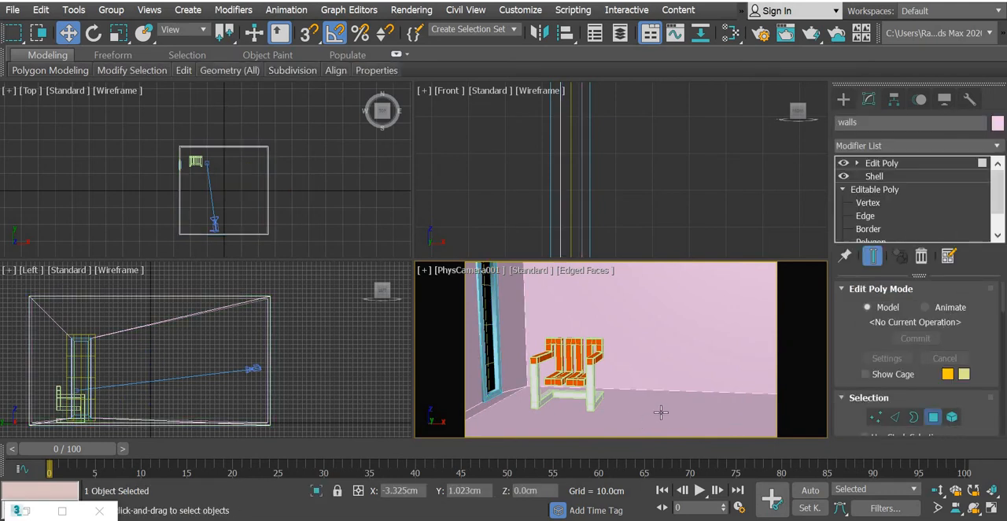
{"action": "left_click", "coordinate": [661, 411]}
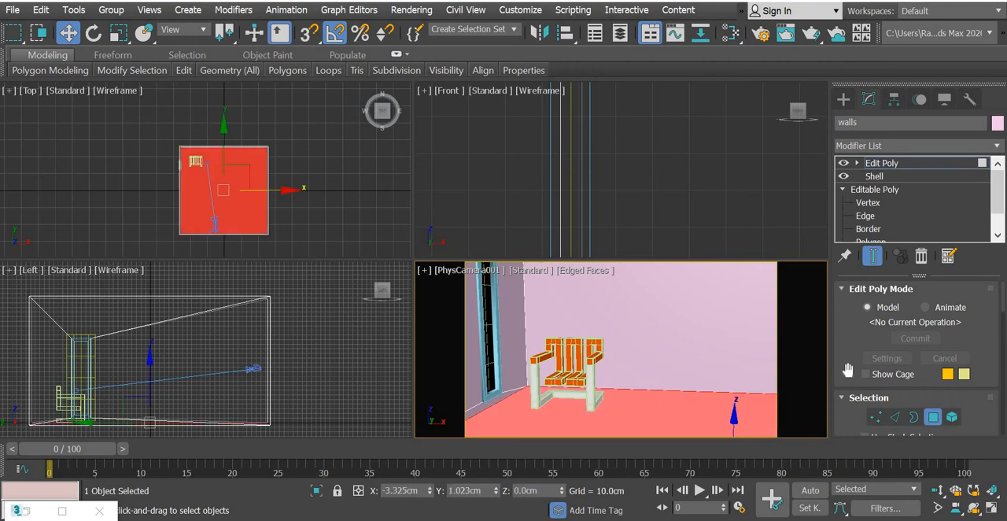
{"action": "left_click_drag", "start_coordinate": [848, 368], "coordinate": [839, 152]}
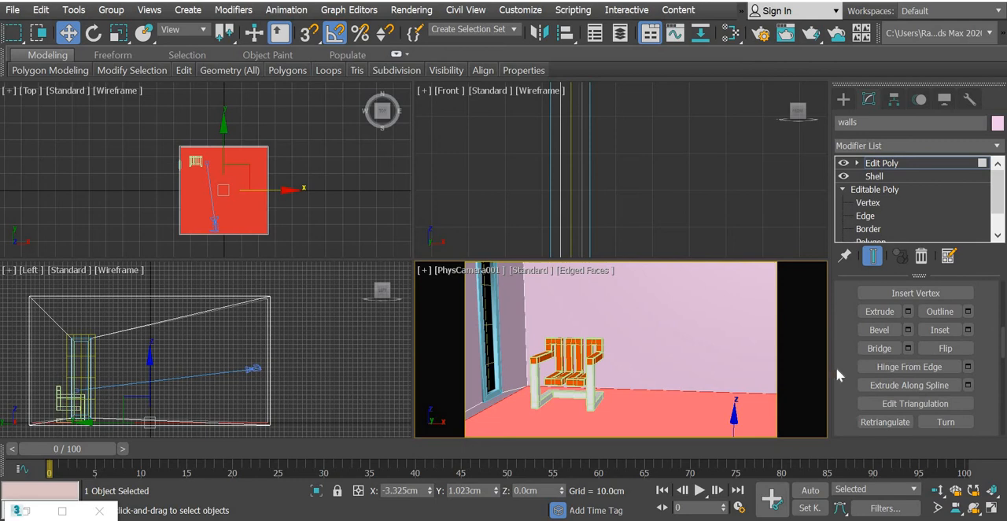
{"action": "left_click_drag", "start_coordinate": [831, 262], "coordinate": [825, 189]}
{"action": "left_click", "coordinate": [938, 388]}
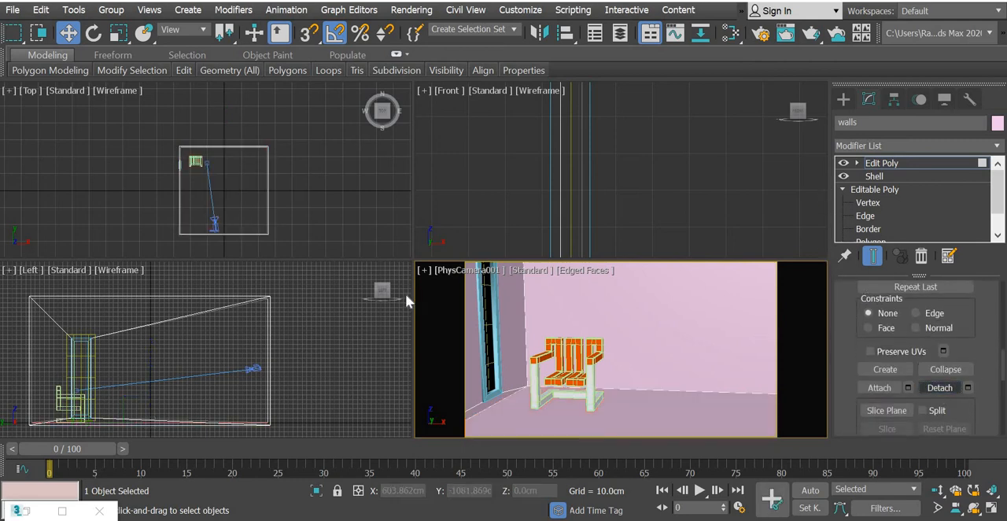
Select the detached floor surface and rename it floor.
{"action": "left_click", "coordinate": [845, 102]}
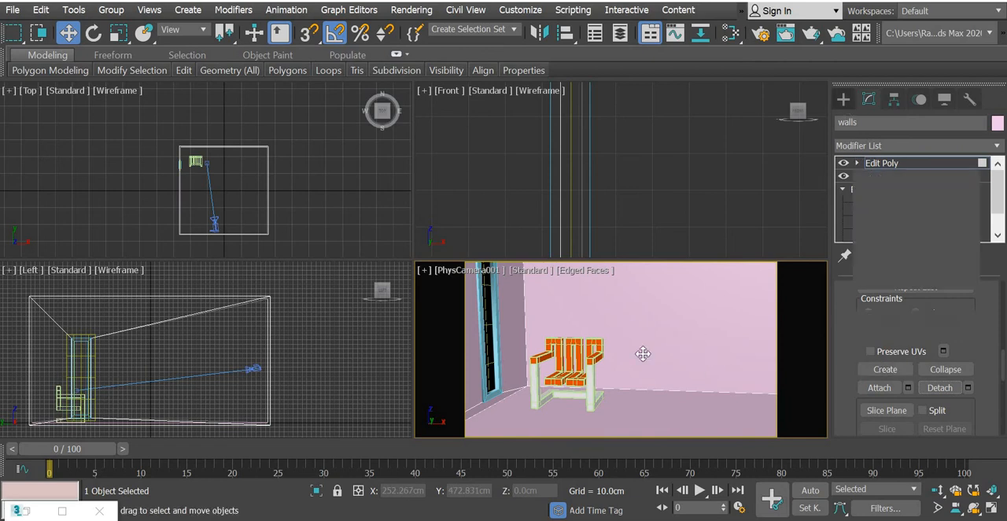
{"action": "left_click", "coordinate": [783, 243]}
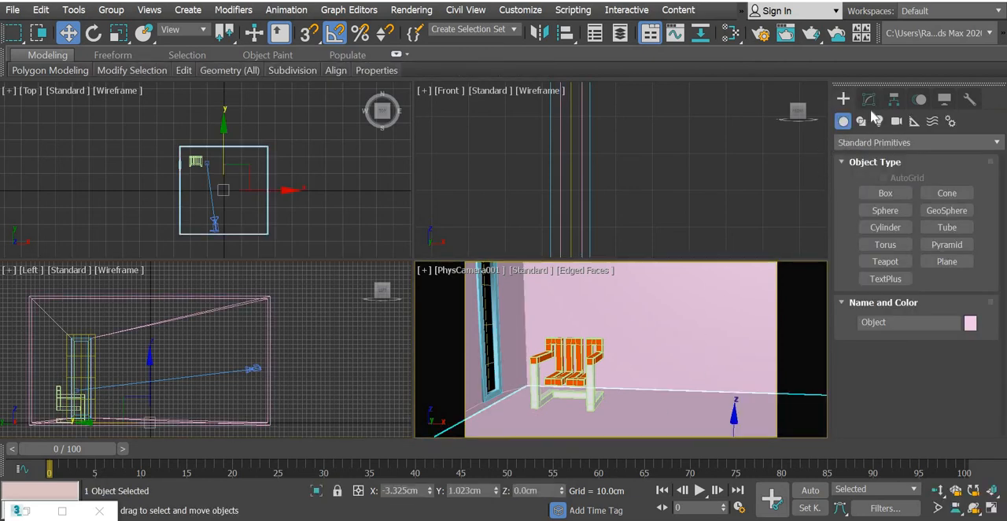
{"action": "left_click", "coordinate": [868, 100]}
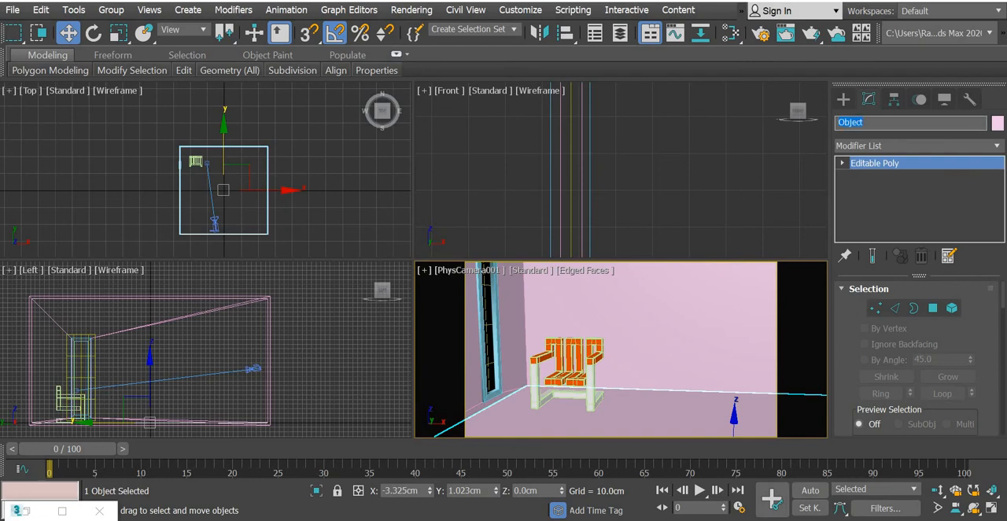
{"action": "type", "text": "floor"}
{"action": "key", "text": "Return"}
{"action": "left_click", "coordinate": [330, 210]}
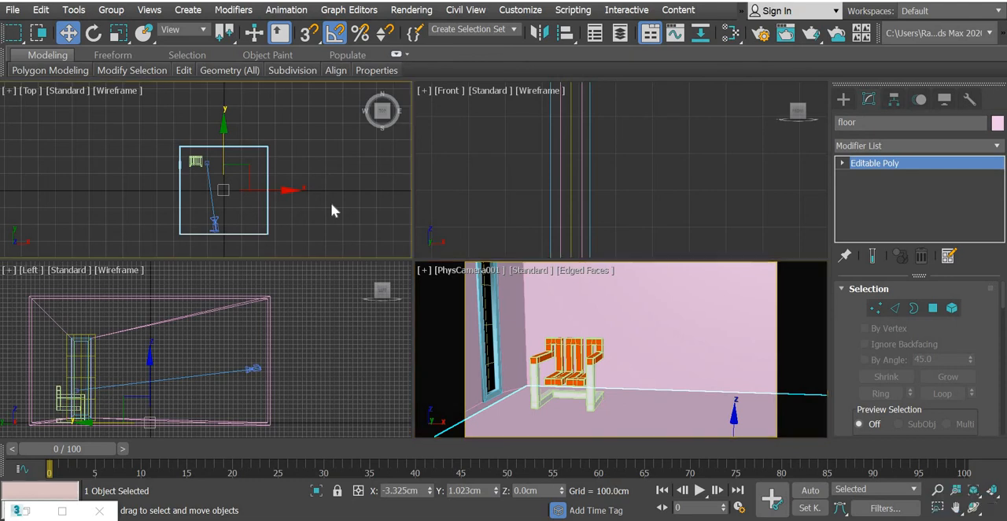
Reopen the Slate Material Editor and add a new Standard material node beside the chair's material.
{"action": "key", "text": "m"}
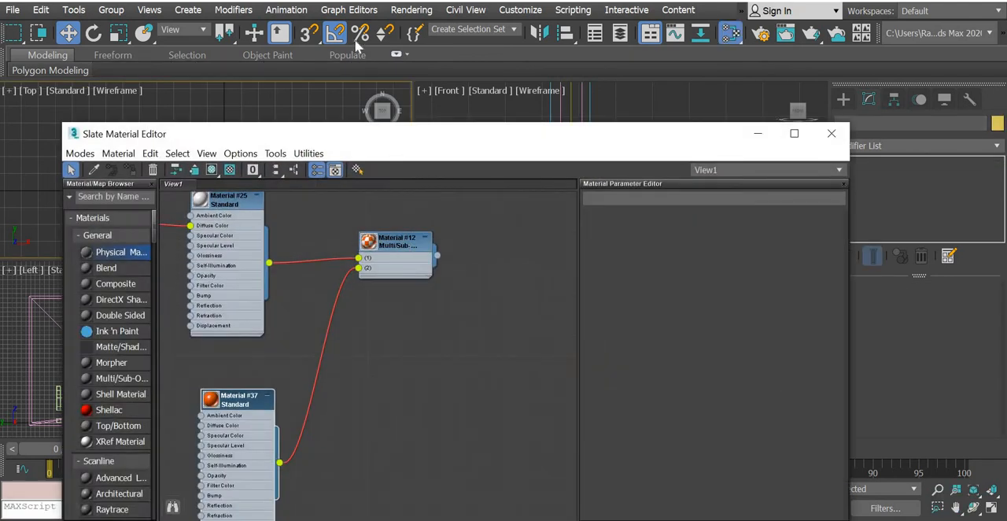
{"action": "scroll", "coordinate": [78, 354], "scroll_direction": "down", "scroll_amount": 2}
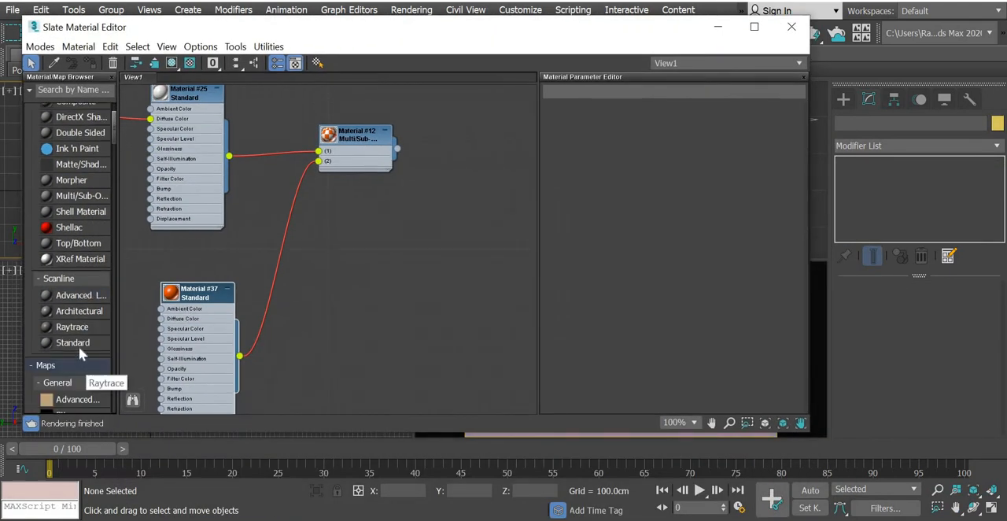
{"action": "left_click_drag", "start_coordinate": [78, 348], "coordinate": [494, 197]}
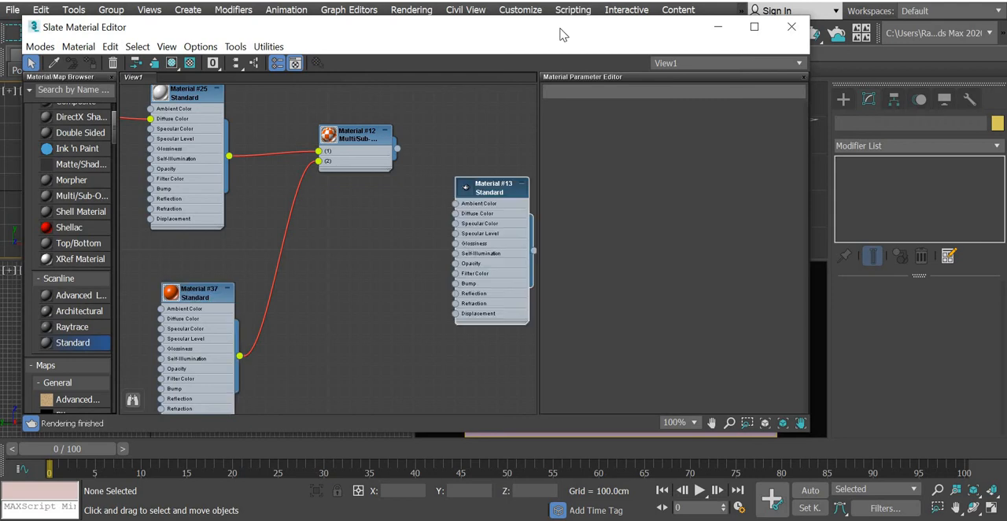
Select the floor object in the camera view and delete the unused Standard material node beside the chair's Multi/Sub-Object material.
{"action": "left_click_drag", "start_coordinate": [560, 29], "coordinate": [293, 68]}
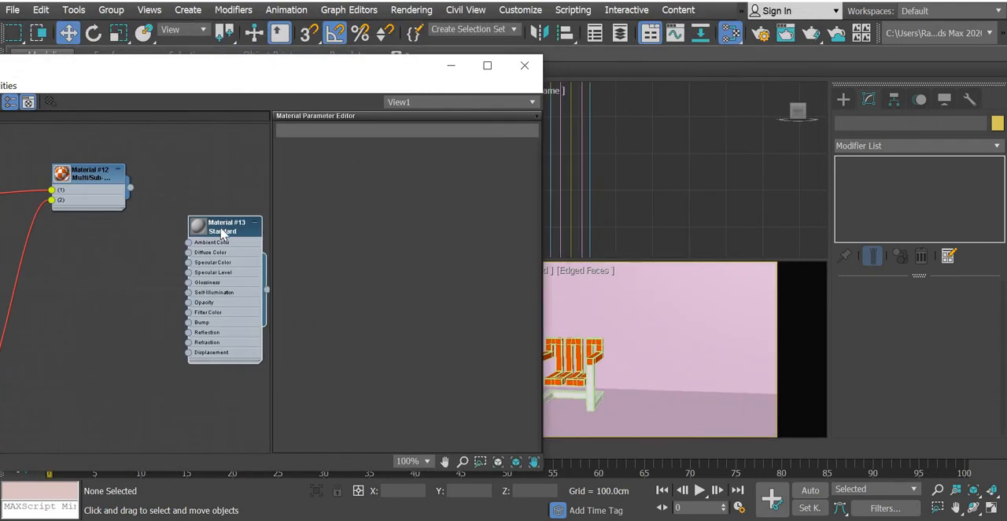
{"action": "right_click", "coordinate": [223, 232]}
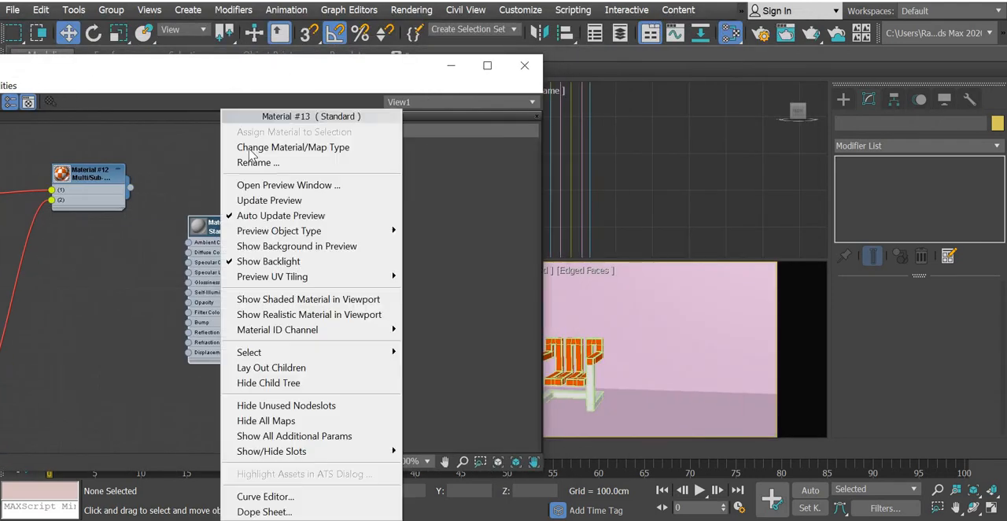
{"action": "left_click", "coordinate": [678, 416]}
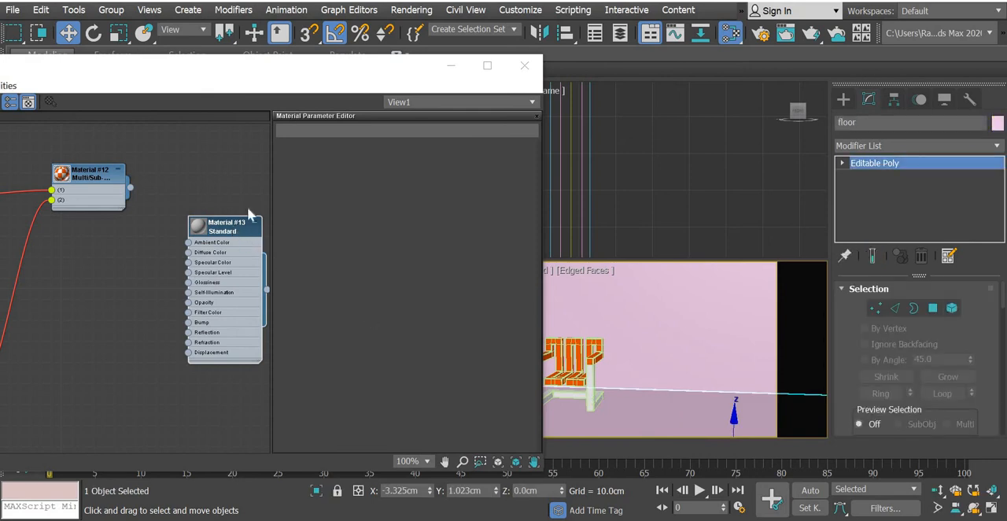
{"action": "right_click", "coordinate": [247, 215]}
{"action": "left_click", "coordinate": [224, 232]}
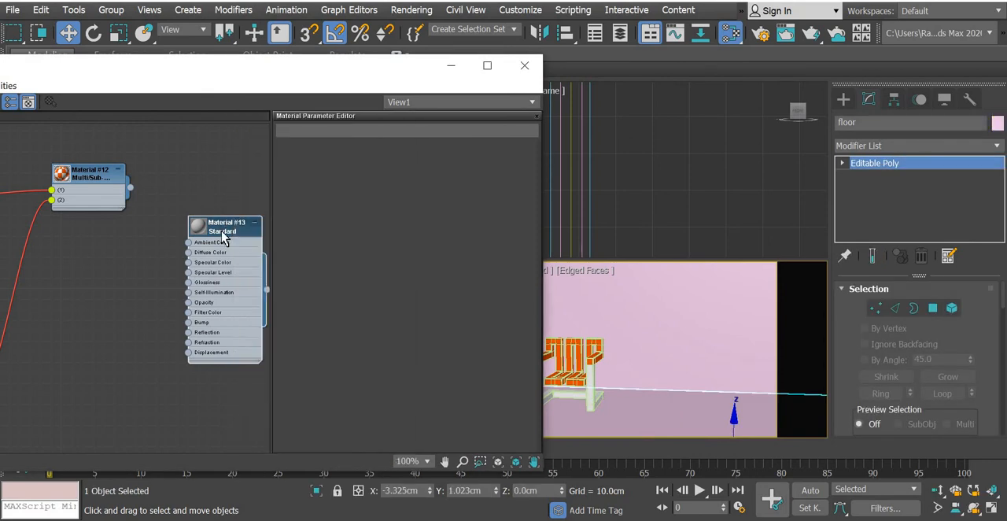
{"action": "key", "text": "Delete"}
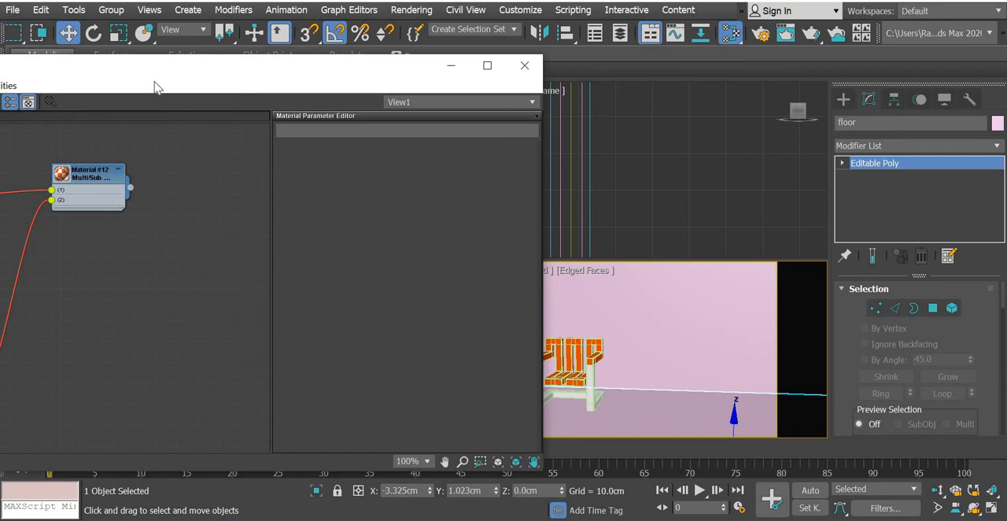
Add a Physical Material node beside the chair's Multi/Sub-Object material and assign it to the selected floor.
{"action": "left_click_drag", "start_coordinate": [391, 71], "coordinate": [653, 65]}
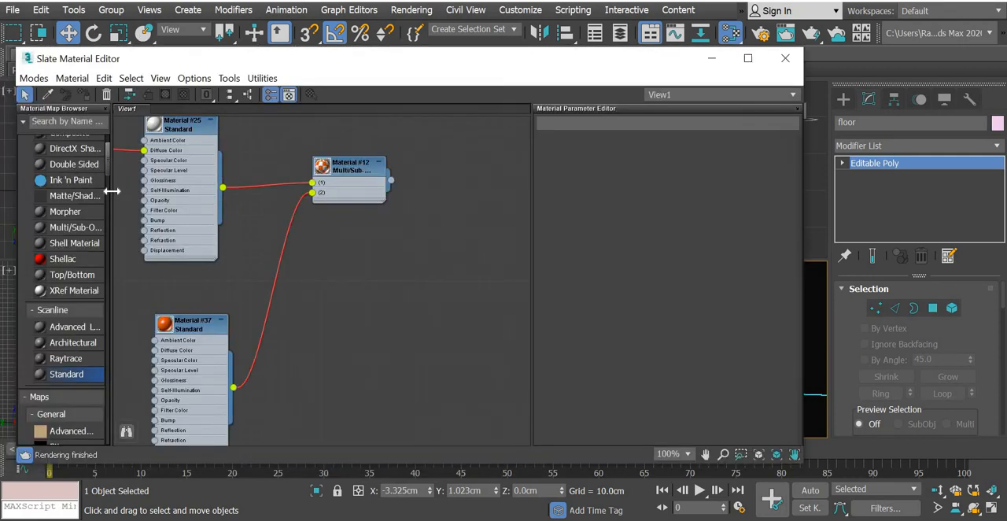
{"action": "scroll", "coordinate": [77, 179], "scroll_direction": "up", "scroll_amount": 2}
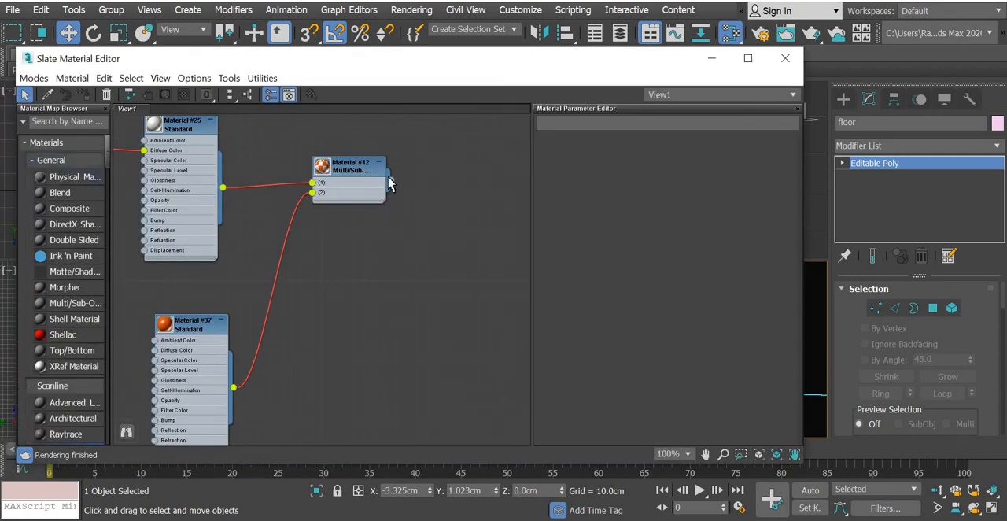
{"action": "left_click_drag", "start_coordinate": [391, 183], "coordinate": [496, 176]}
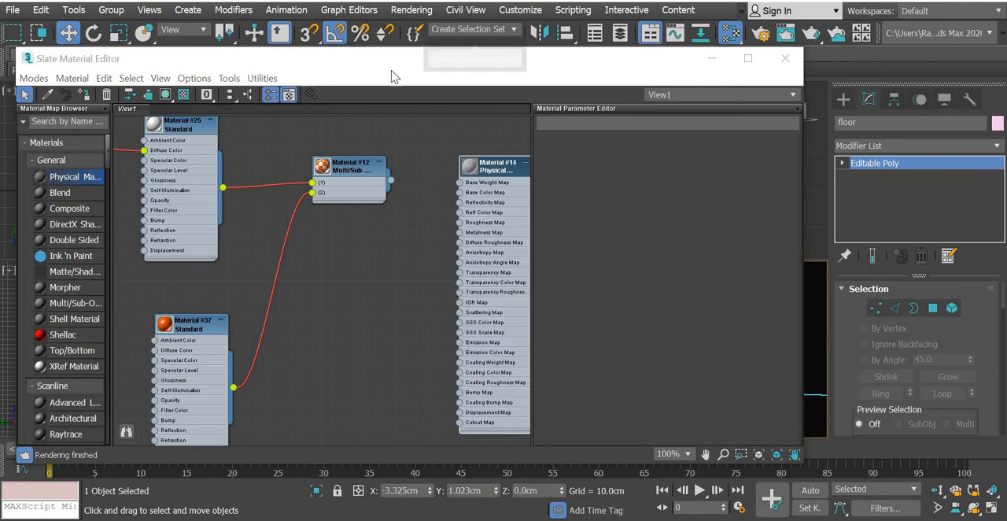
{"action": "left_click_drag", "start_coordinate": [494, 60], "coordinate": [135, 61]}
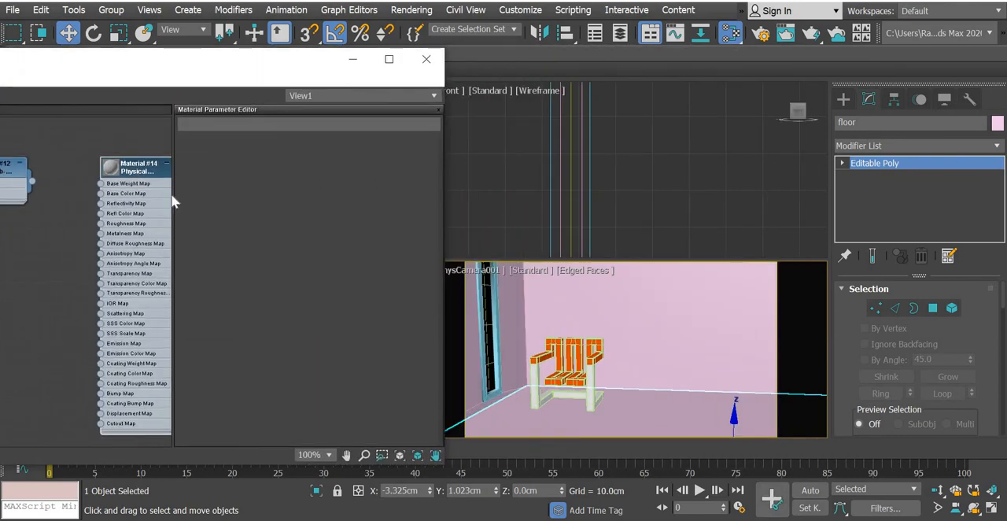
{"action": "right_click", "coordinate": [140, 172]}
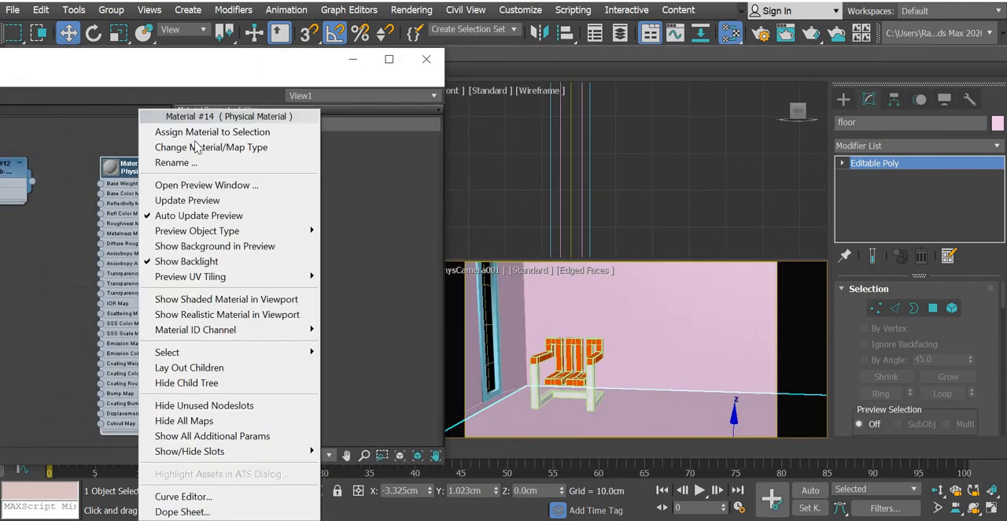
{"action": "left_click", "coordinate": [198, 131]}
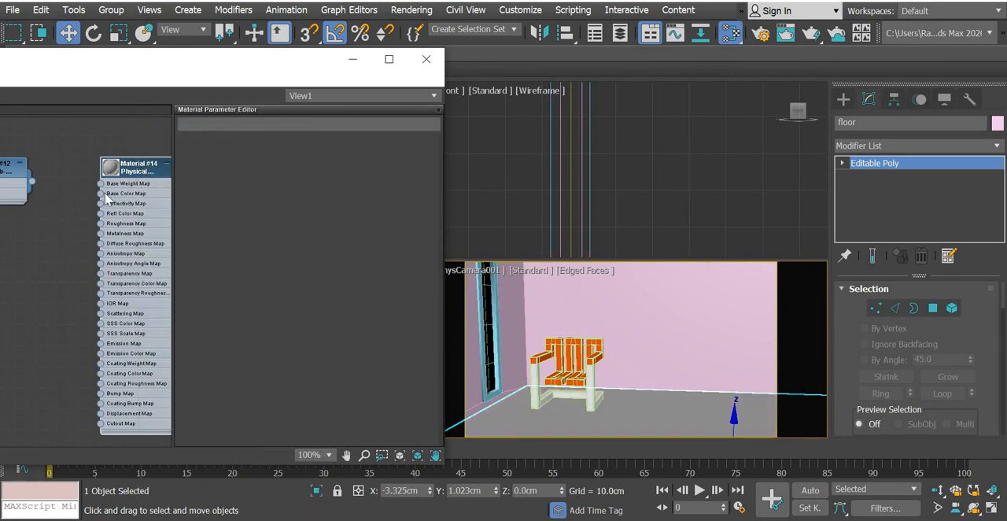
Open the parameters of the floor's Physical Material and bring up its list of material presets.
{"action": "scroll", "coordinate": [103, 195], "scroll_direction": "up", "scroll_amount": 5}
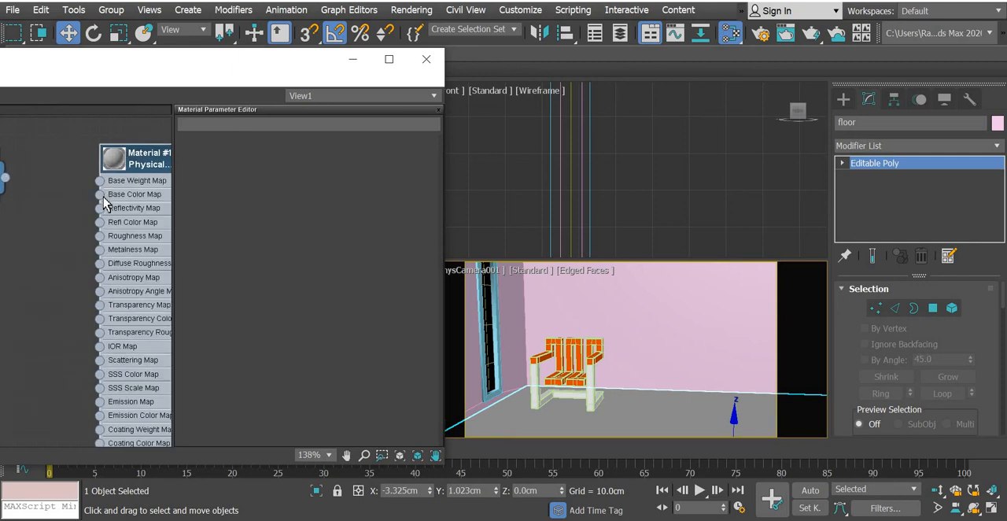
{"action": "double_click", "coordinate": [153, 152]}
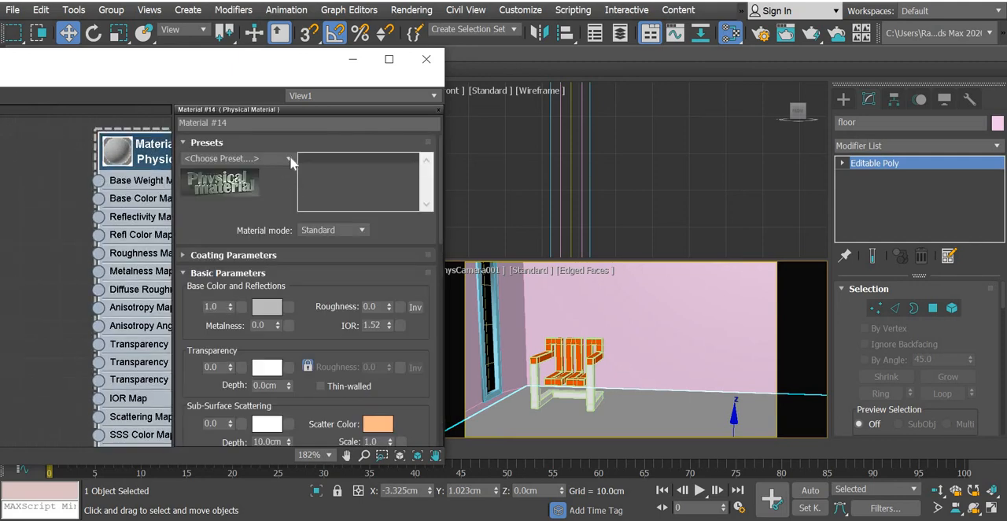
{"action": "left_click", "coordinate": [288, 159]}
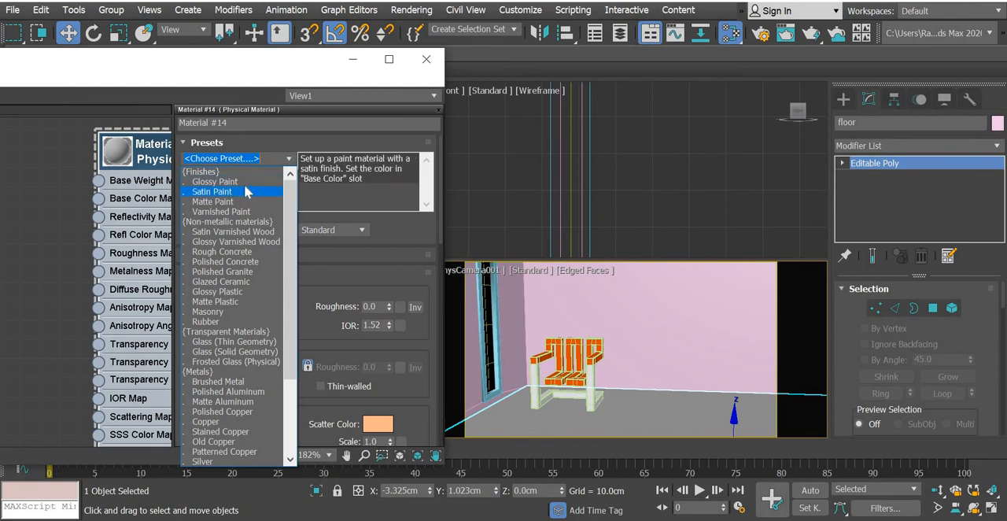
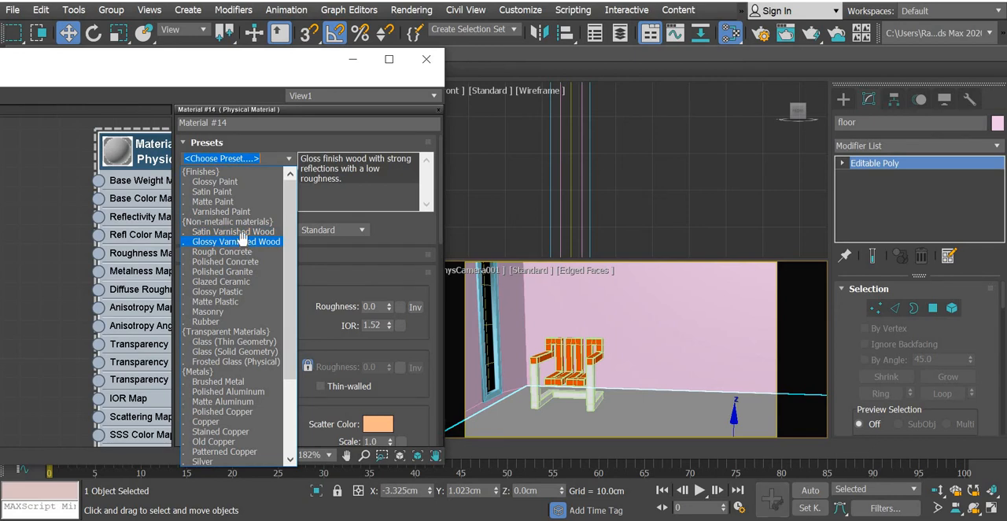
Apply the Glossy Varnished Wood preset to the floor's Physical Material and enlarge the preview of its varnished wood Bitmap node.
{"action": "left_click", "coordinate": [241, 239]}
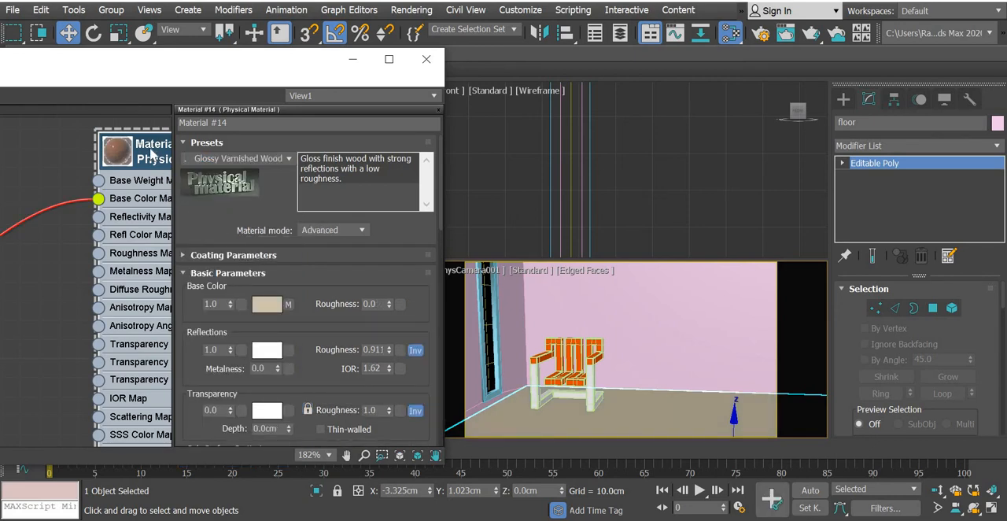
{"action": "scroll", "coordinate": [152, 155], "scroll_direction": "down", "scroll_amount": 8}
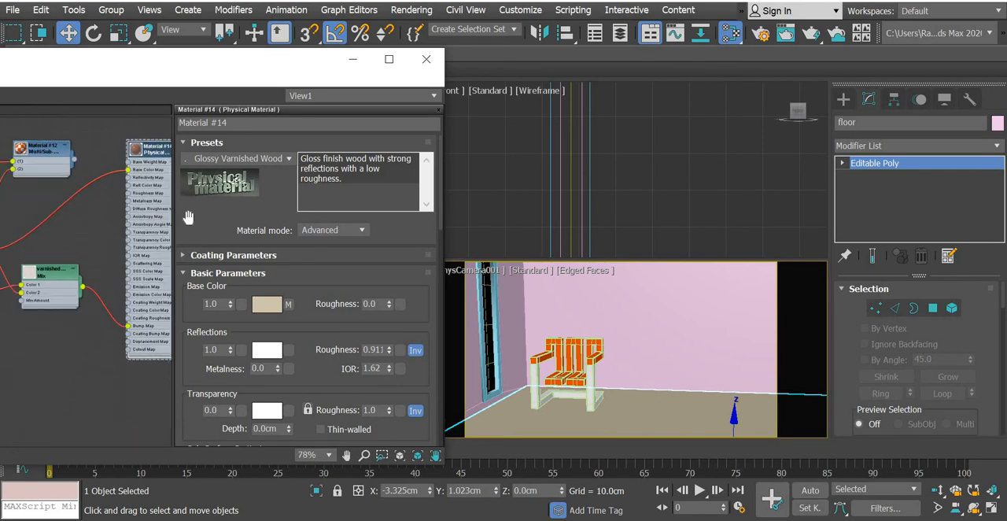
{"action": "middle_click_drag", "start_coordinate": [82, 235], "coordinate": [188, 218]}
{"action": "left_click_drag", "start_coordinate": [69, 235], "coordinate": [153, 199]}
{"action": "left_click_drag", "start_coordinate": [152, 256], "coordinate": [186, 252]}
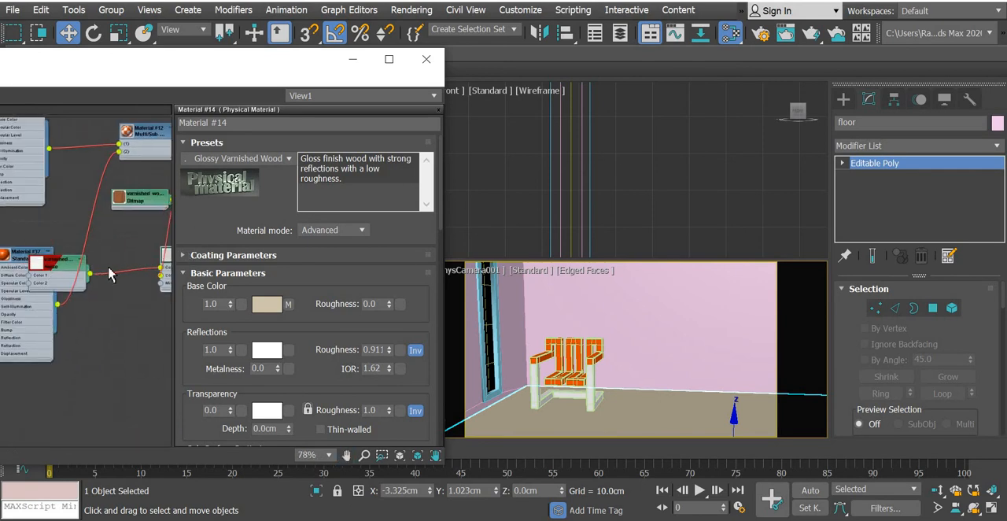
{"action": "scroll", "coordinate": [122, 208], "scroll_direction": "up", "scroll_amount": 7}
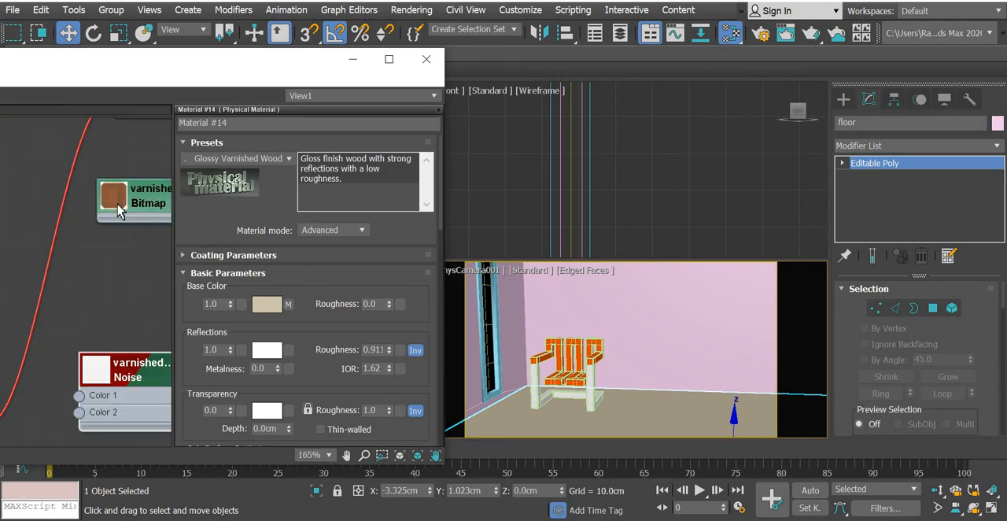
{"action": "scroll", "coordinate": [118, 211], "scroll_direction": "up", "scroll_amount": 2}
{"action": "double_click", "coordinate": [118, 211]}
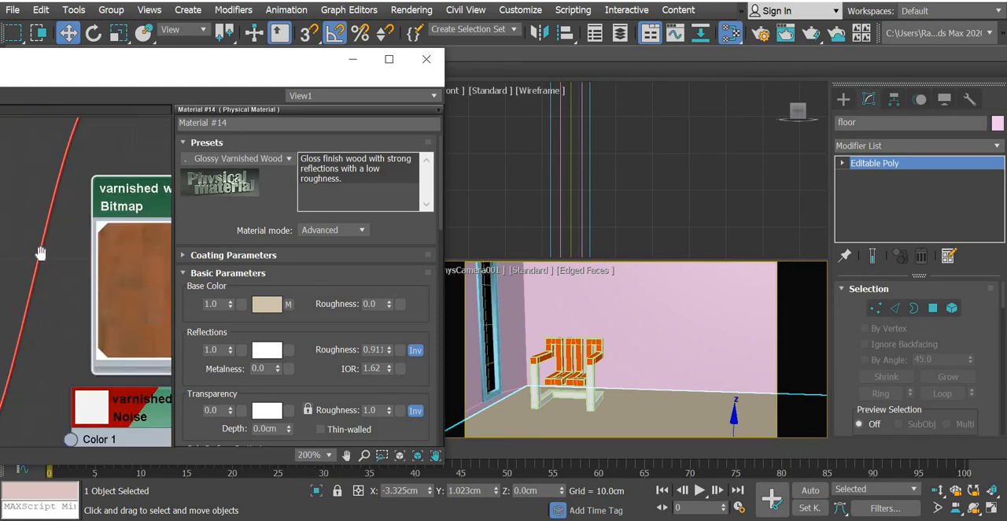
{"action": "scroll", "coordinate": [40, 252], "scroll_direction": "down", "scroll_amount": 6}
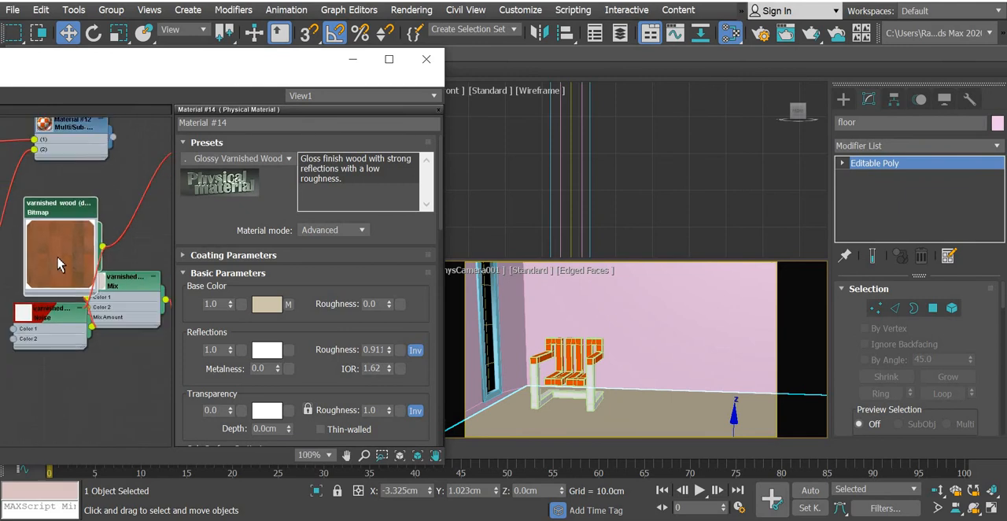
{"action": "scroll", "coordinate": [60, 264], "scroll_direction": "down", "scroll_amount": 5}
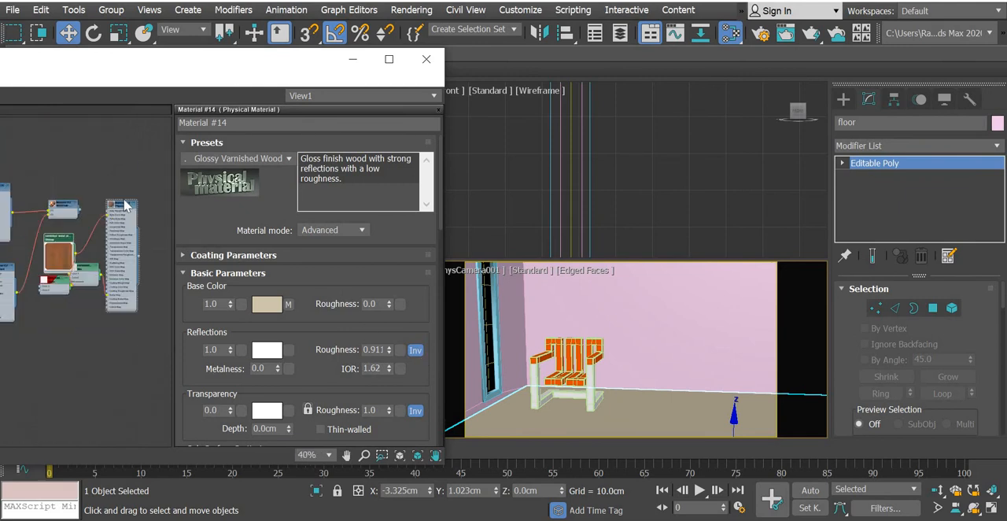
Assign the varnished wood Physical Material to the selected floor and show it as shaded material in the viewport.
{"action": "right_click", "coordinate": [124, 206]}
{"action": "left_click", "coordinate": [153, 207]}
{"action": "scroll", "coordinate": [134, 246], "scroll_direction": "up", "scroll_amount": 4}
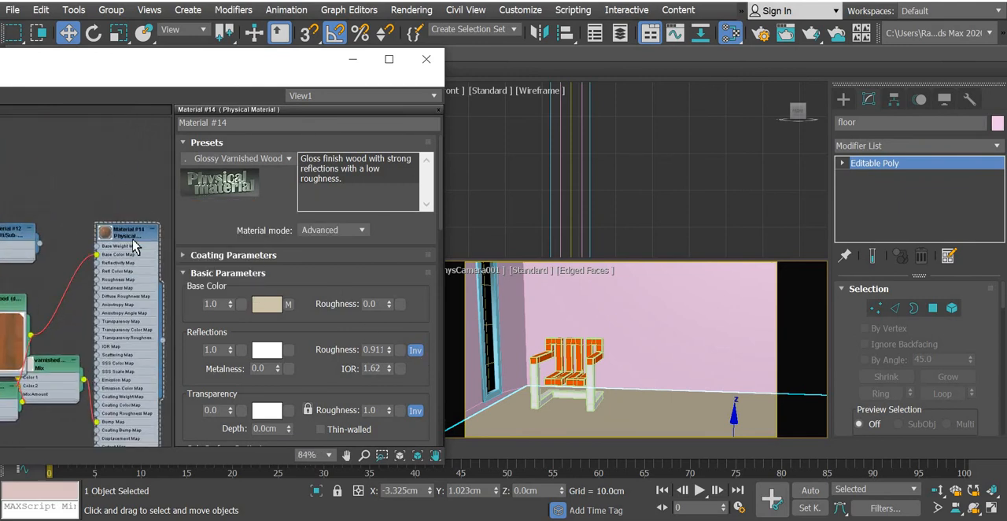
{"action": "scroll", "coordinate": [132, 246], "scroll_direction": "up", "scroll_amount": 2}
{"action": "right_click", "coordinate": [133, 240]}
{"action": "left_click", "coordinate": [207, 132]}
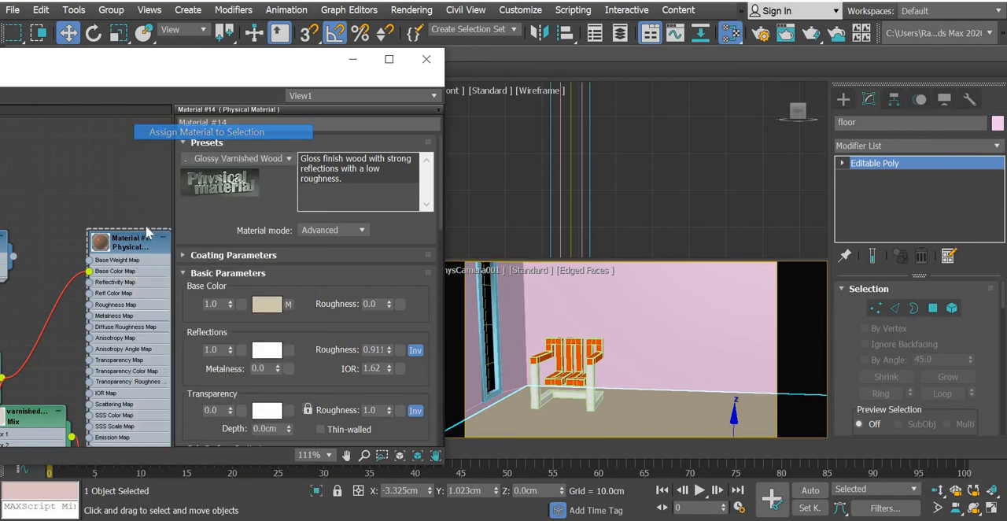
{"action": "right_click", "coordinate": [133, 250]}
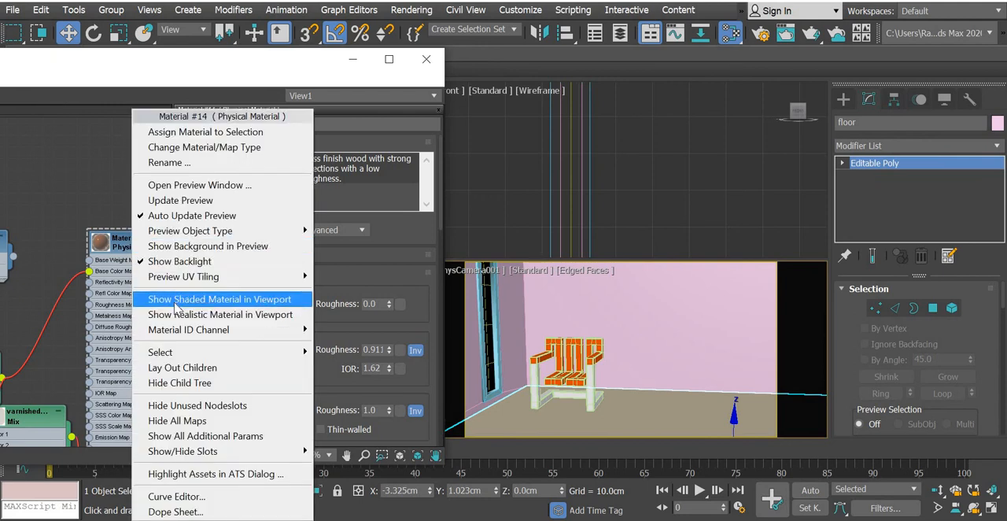
{"action": "left_click", "coordinate": [177, 304]}
Test-render the camera view, dismiss the missing map files dialog and close the rendered frame.
{"action": "left_click", "coordinate": [812, 35]}
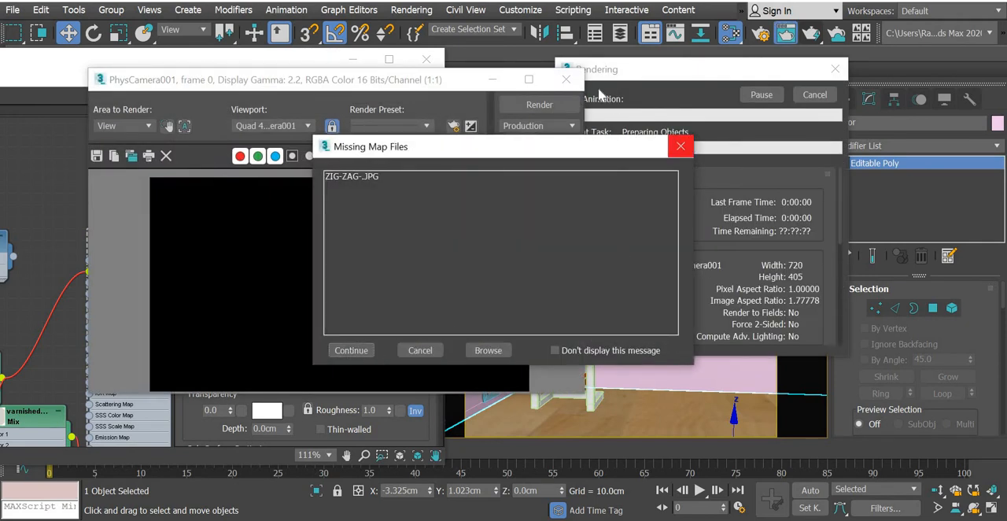
{"action": "left_click", "coordinate": [680, 146]}
{"action": "left_click", "coordinate": [569, 82]}
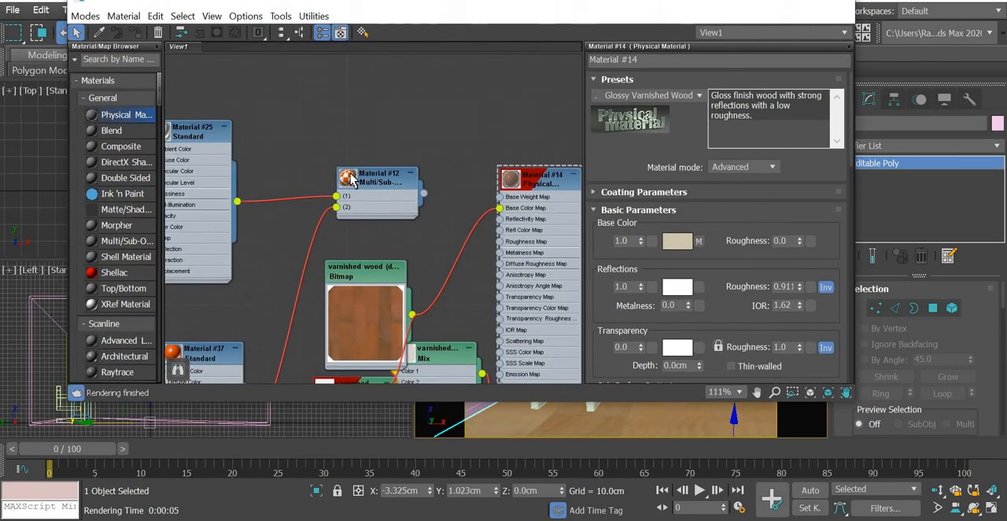
Delete both Standard materials and the Bitmap node feeding the chair's Multi/Sub-Object material.
{"action": "middle_click_drag", "start_coordinate": [438, 110], "coordinate": [473, 62]}
{"action": "scroll", "coordinate": [322, 215], "scroll_direction": "down", "scroll_amount": 2}
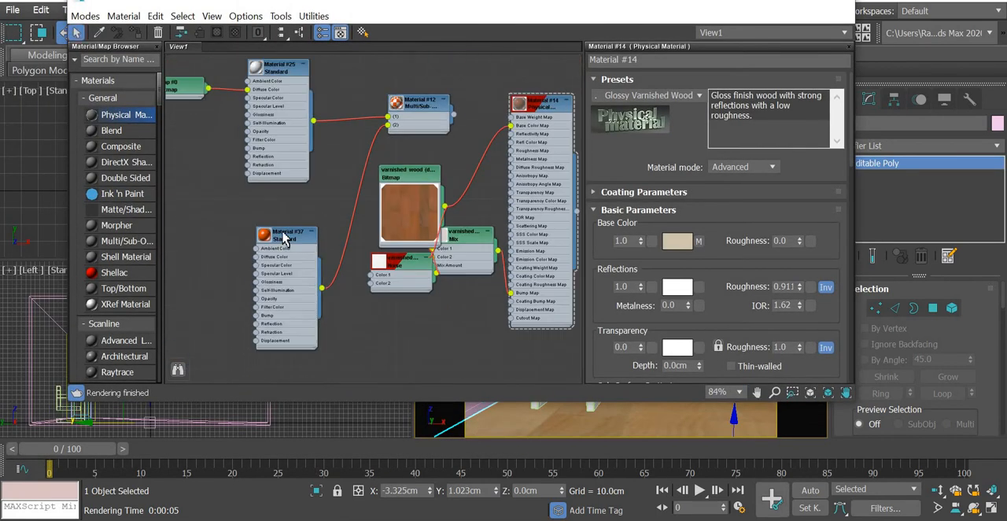
{"action": "left_click_drag", "start_coordinate": [318, 233], "coordinate": [284, 250]}
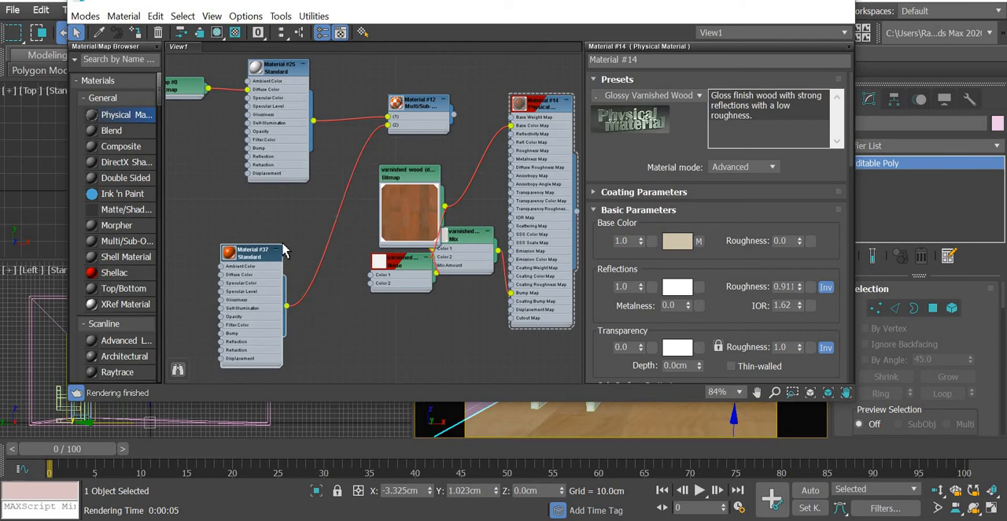
{"action": "key", "text": "Delete"}
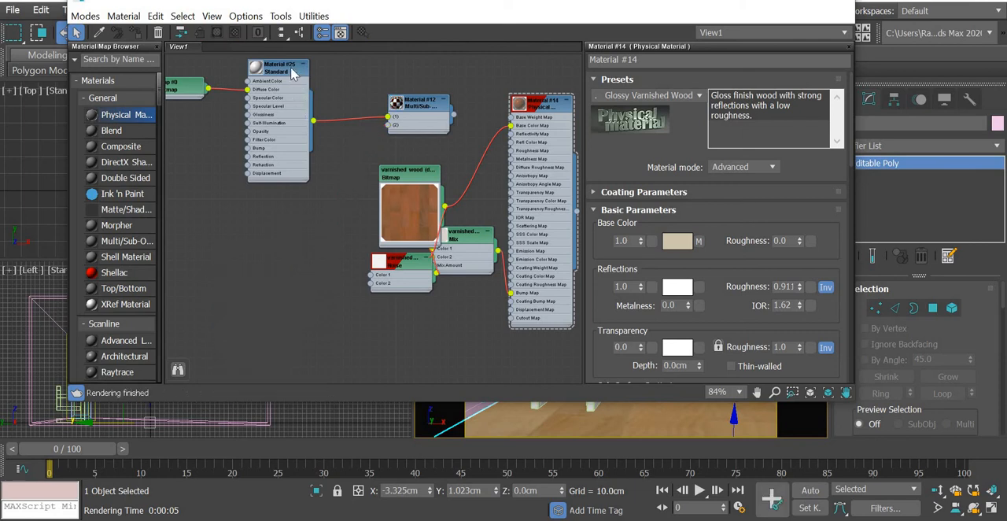
{"action": "left_click", "coordinate": [292, 73]}
{"action": "middle_click_drag", "start_coordinate": [224, 121], "coordinate": [314, 168]}
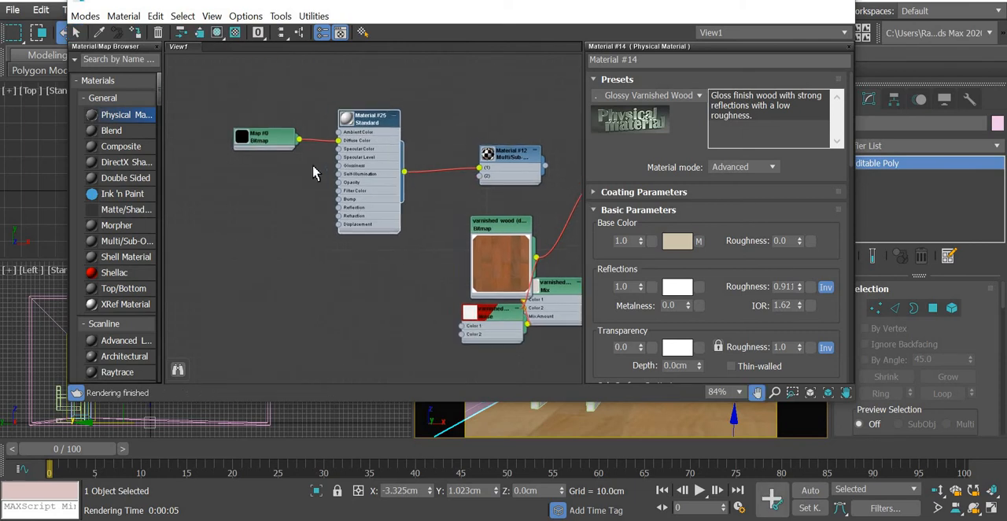
{"action": "key", "text": "Delete"}
{"action": "left_click", "coordinate": [285, 148]}
{"action": "key", "text": "Delete"}
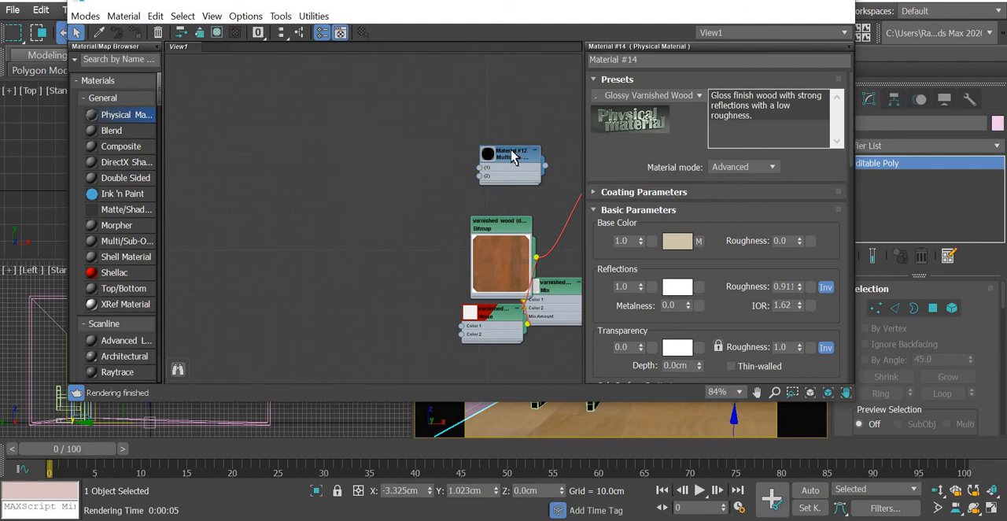
Connect two new Physical Material nodes to slots 1 and 2 of the chair's Multi/Sub-Object material and space the nodes apart.
{"action": "left_click_drag", "start_coordinate": [505, 157], "coordinate": [378, 84]}
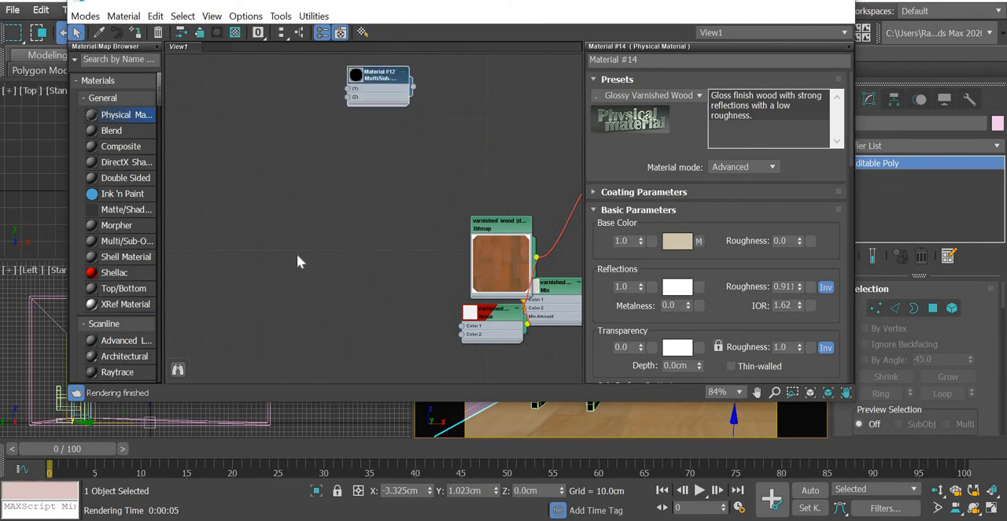
{"action": "left_click_drag", "start_coordinate": [273, 297], "coordinate": [346, 97]}
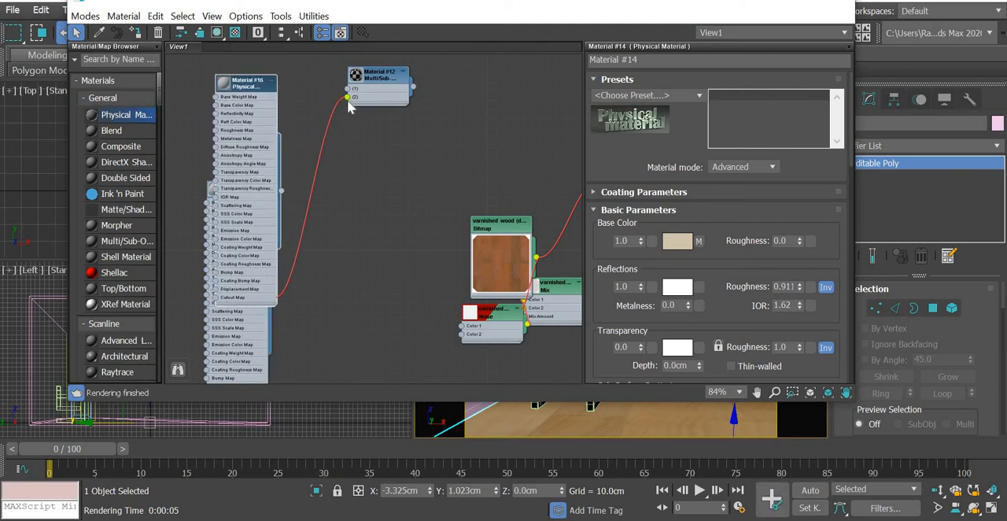
{"action": "left_click_drag", "start_coordinate": [281, 189], "coordinate": [346, 89]}
{"action": "left_click_drag", "start_coordinate": [243, 83], "coordinate": [191, 71]}
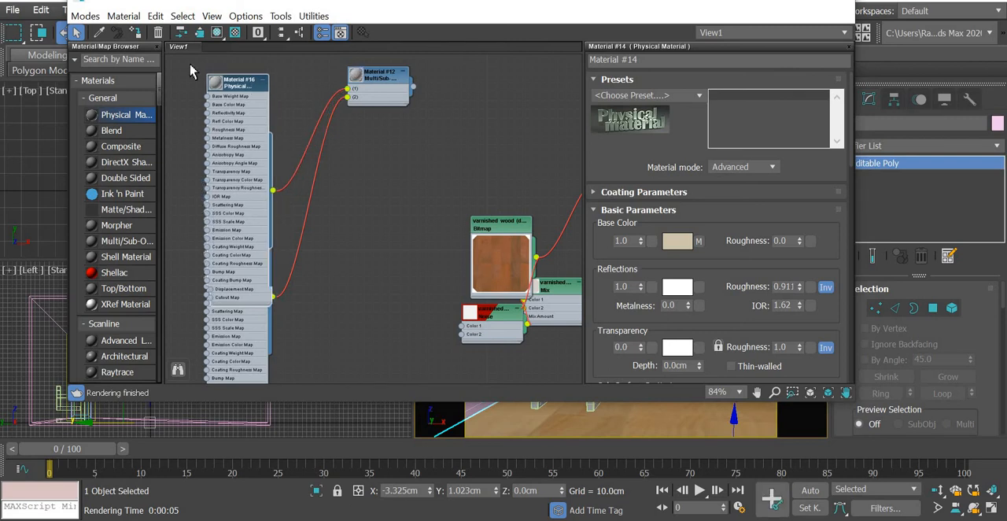
{"action": "left_click_drag", "start_coordinate": [248, 192], "coordinate": [285, 197]}
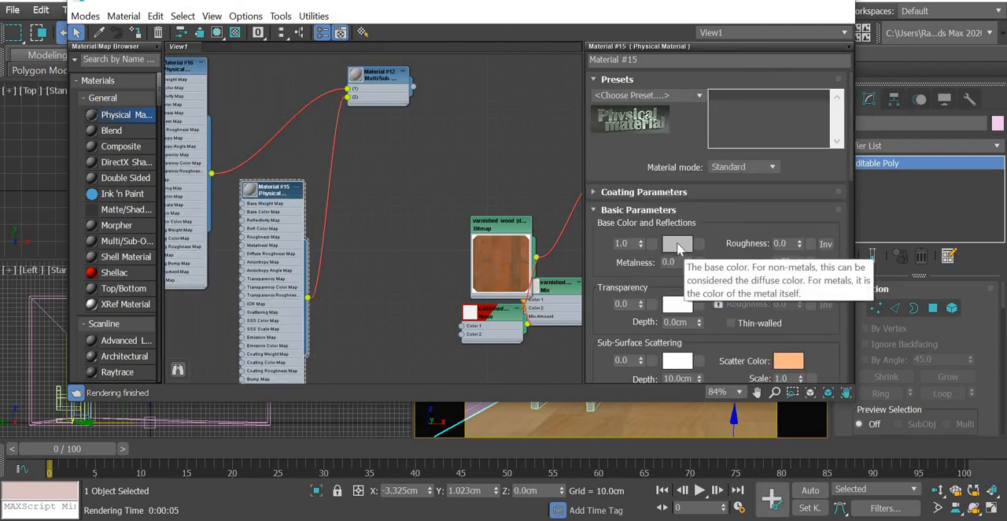
Set the base color of the Physical Material in slot 2 to a saturated orange.
{"action": "left_click", "coordinate": [677, 244]}
{"action": "left_click", "coordinate": [229, 78]}
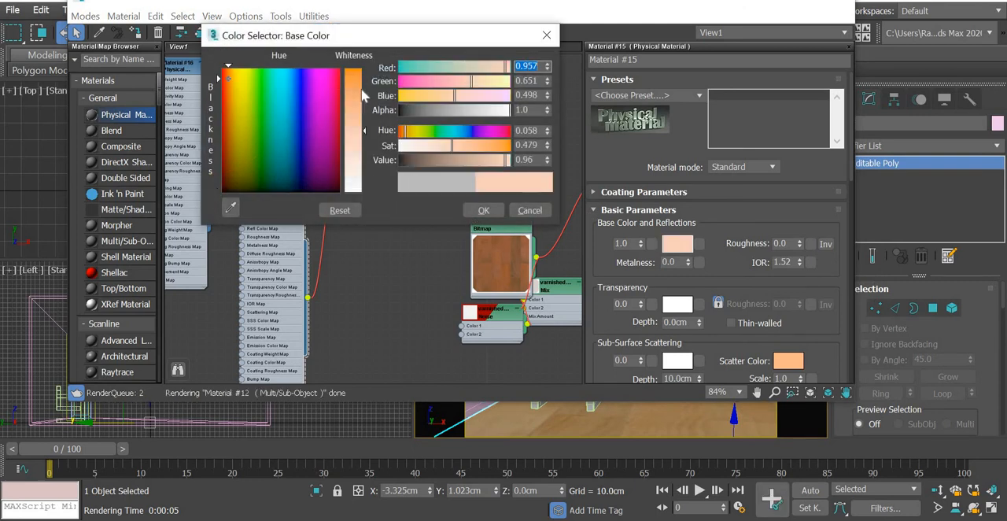
{"action": "left_click_drag", "start_coordinate": [361, 90], "coordinate": [362, 69]}
{"action": "left_click", "coordinate": [227, 79]}
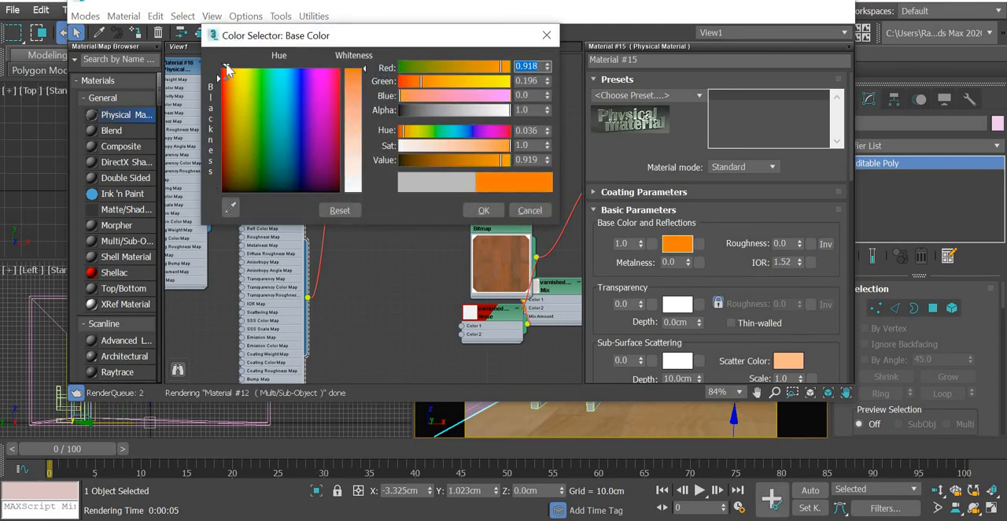
{"action": "left_click", "coordinate": [487, 211]}
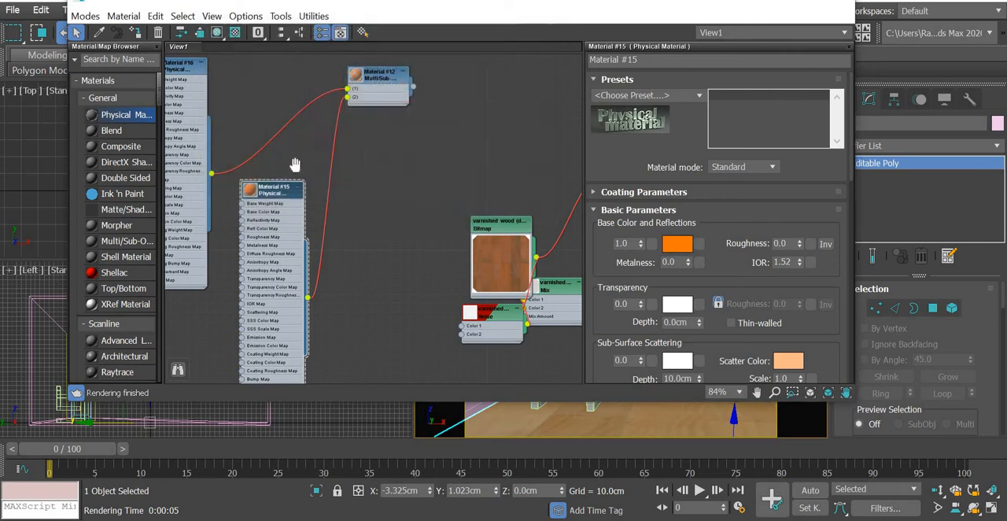
Set the base color of the Physical Material in slot 1 to white.
{"action": "middle_click_drag", "start_coordinate": [295, 164], "coordinate": [326, 227]}
{"action": "middle_click_drag", "start_coordinate": [264, 204], "coordinate": [286, 257]}
{"action": "left_click", "coordinate": [239, 187]}
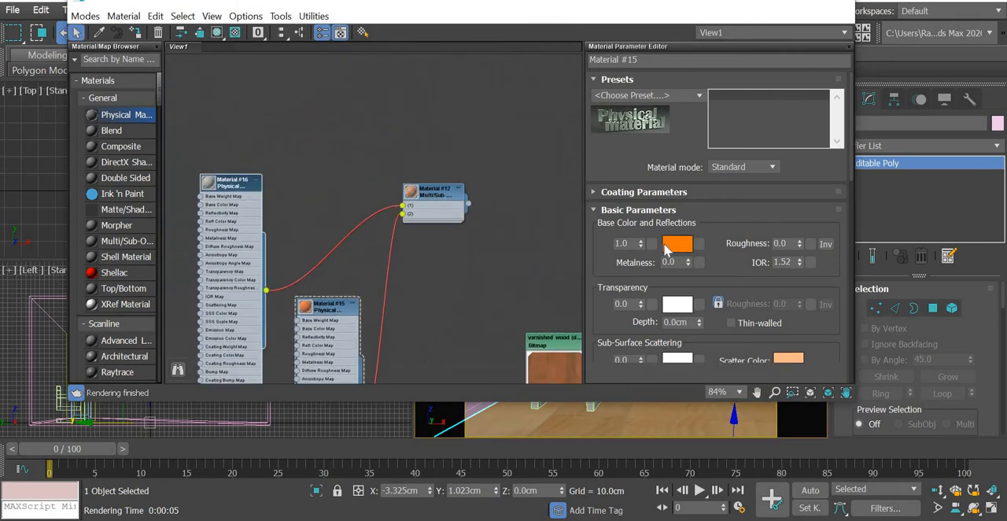
{"action": "left_click", "coordinate": [677, 246]}
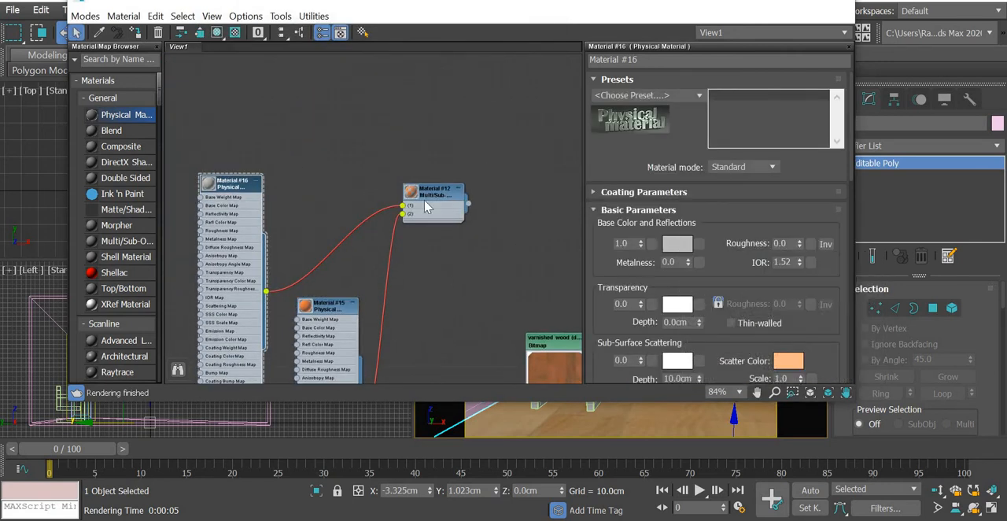
{"action": "left_click_drag", "start_coordinate": [356, 150], "coordinate": [355, 196]}
{"action": "left_click", "coordinate": [497, 210]}
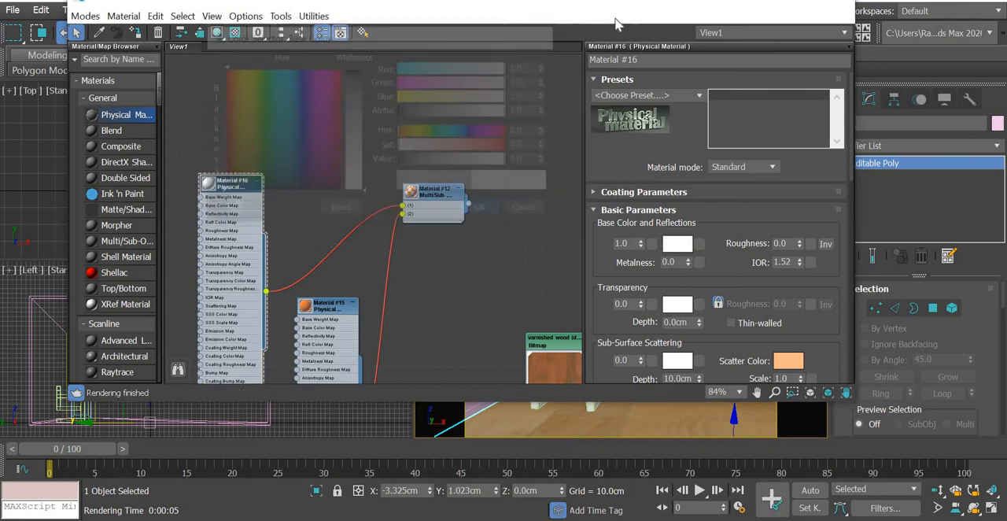
Select the chair in the camera view, assign the Multi/Sub-Object material to it and minimize the material editor.
{"action": "left_click_drag", "start_coordinate": [618, 6], "coordinate": [323, 123]}
{"action": "left_click", "coordinate": [599, 358]}
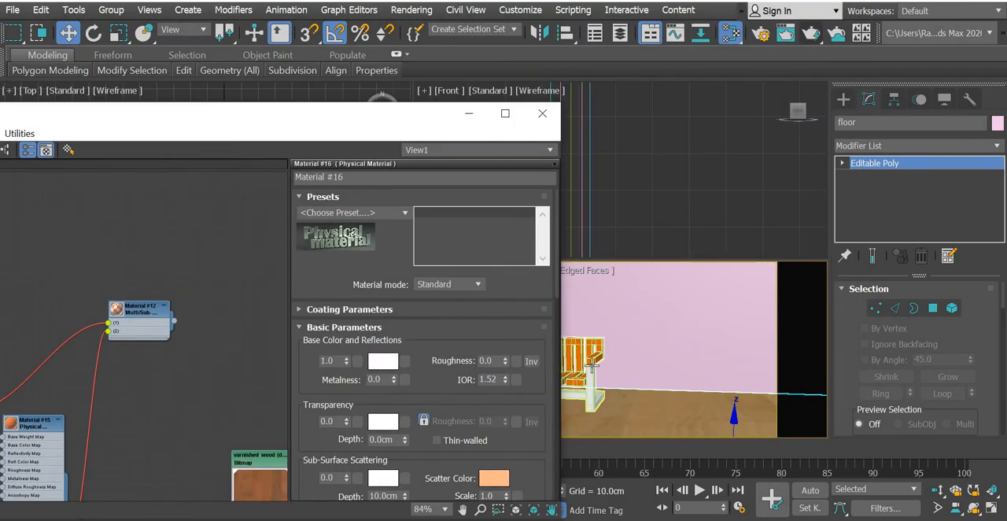
{"action": "right_click", "coordinate": [147, 313]}
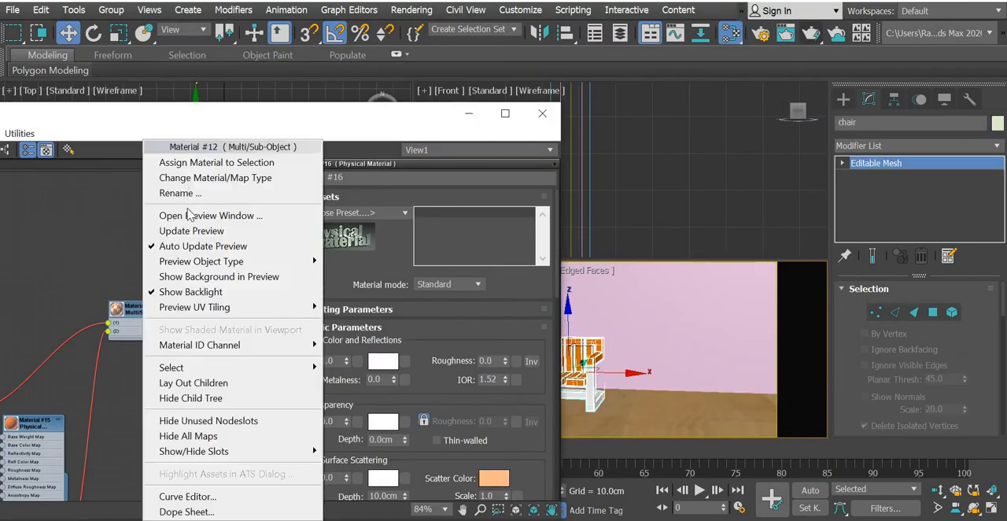
{"action": "left_click", "coordinate": [189, 162]}
{"action": "left_click", "coordinate": [469, 113]}
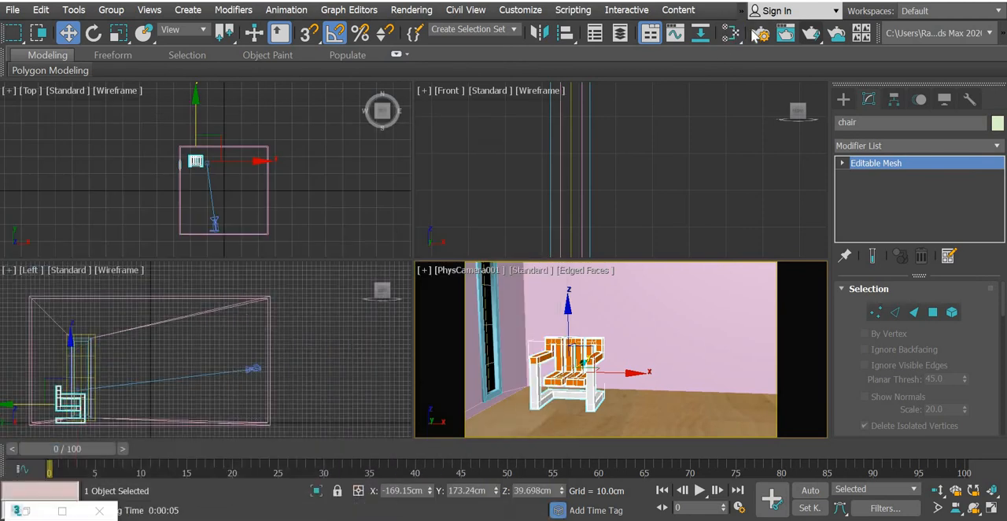
Look at the Scanline render setup, then render the camera view to check the chair's materials and close the frame.
{"action": "left_click", "coordinate": [756, 36]}
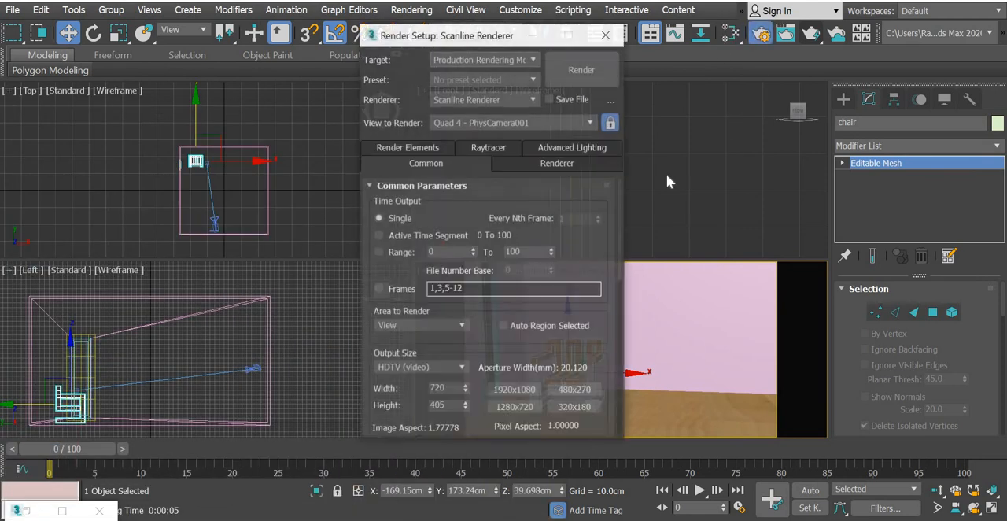
{"action": "left_click", "coordinate": [606, 36]}
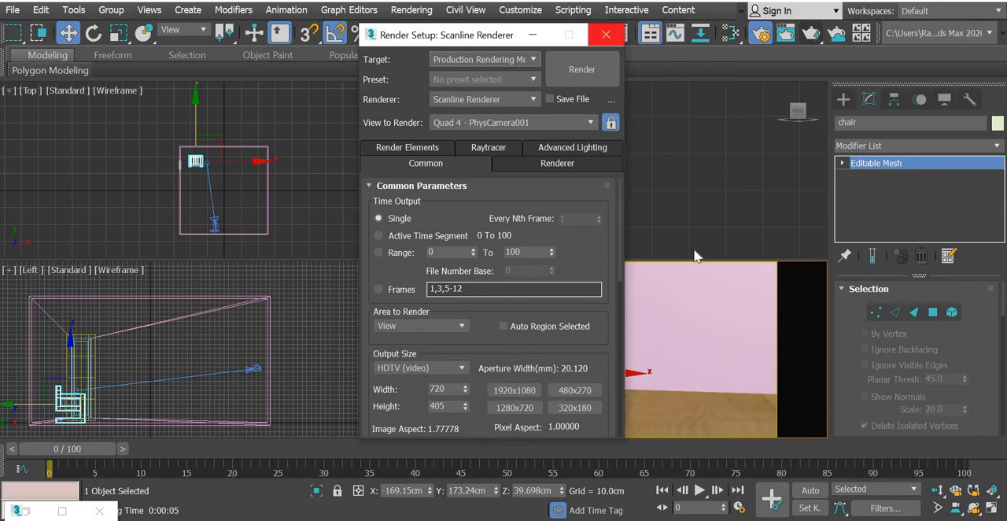
{"action": "right_click", "coordinate": [654, 305]}
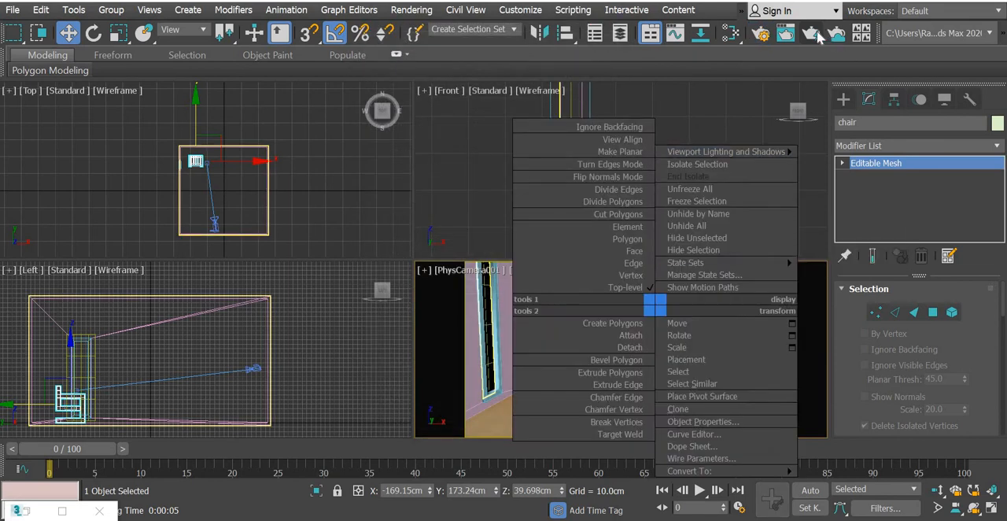
{"action": "left_click", "coordinate": [817, 38]}
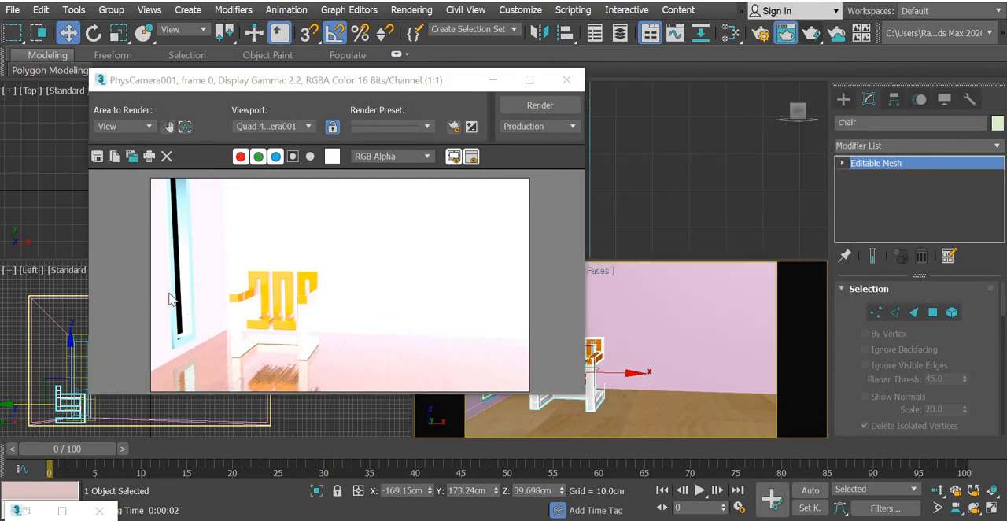
{"action": "left_click", "coordinate": [566, 80]}
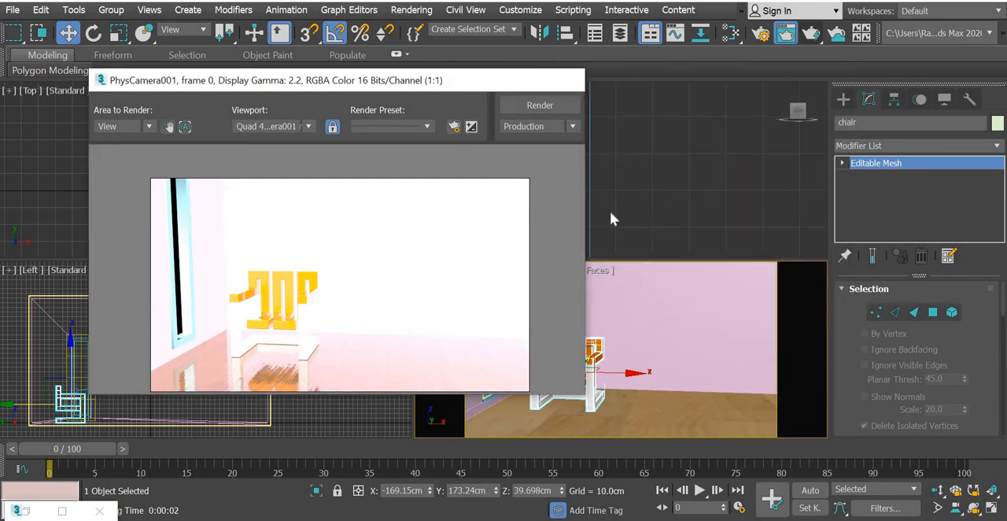
Deselect the chair and switch the light creation category from Photometric to Standard.
{"action": "left_click", "coordinate": [316, 196]}
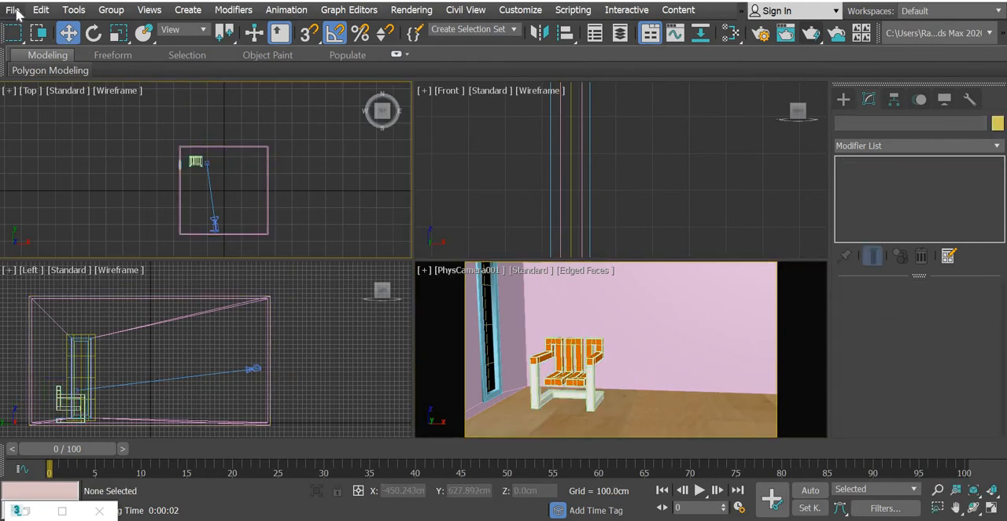
{"action": "left_click", "coordinate": [842, 99]}
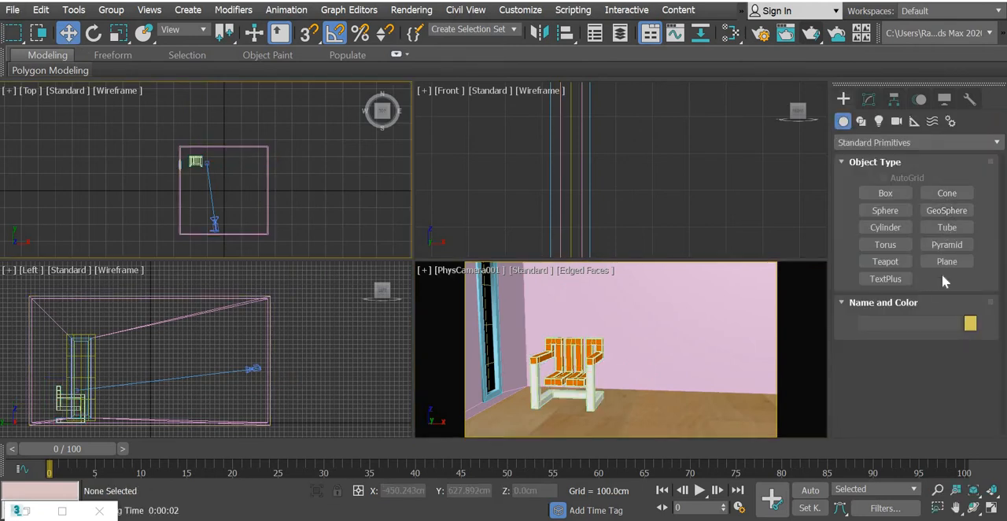
{"action": "left_click", "coordinate": [879, 121]}
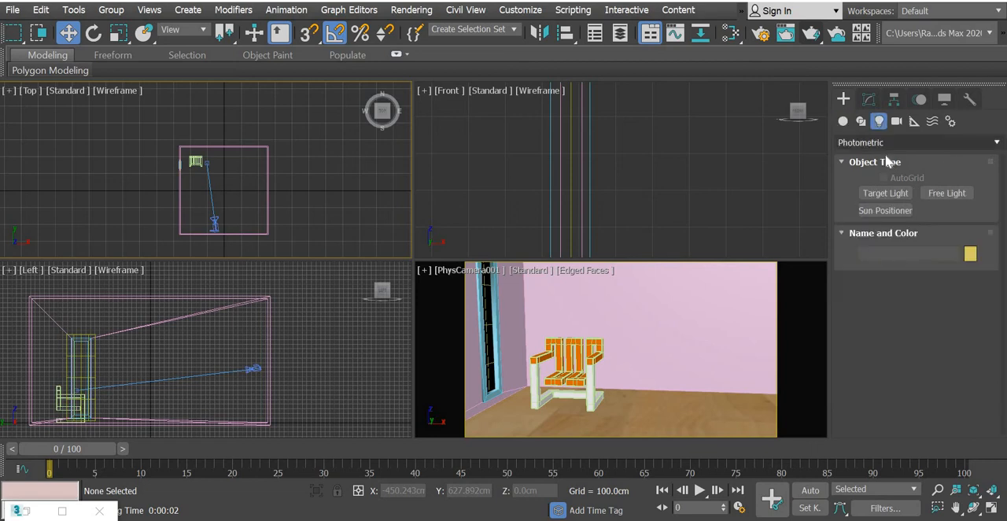
{"action": "left_click", "coordinate": [881, 143]}
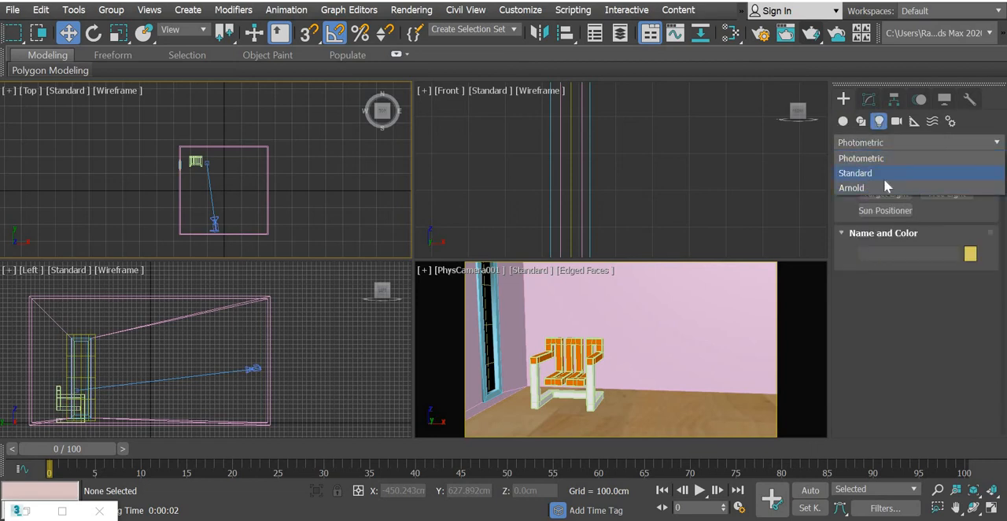
{"action": "left_click", "coordinate": [883, 175]}
{"action": "left_click", "coordinate": [879, 195]}
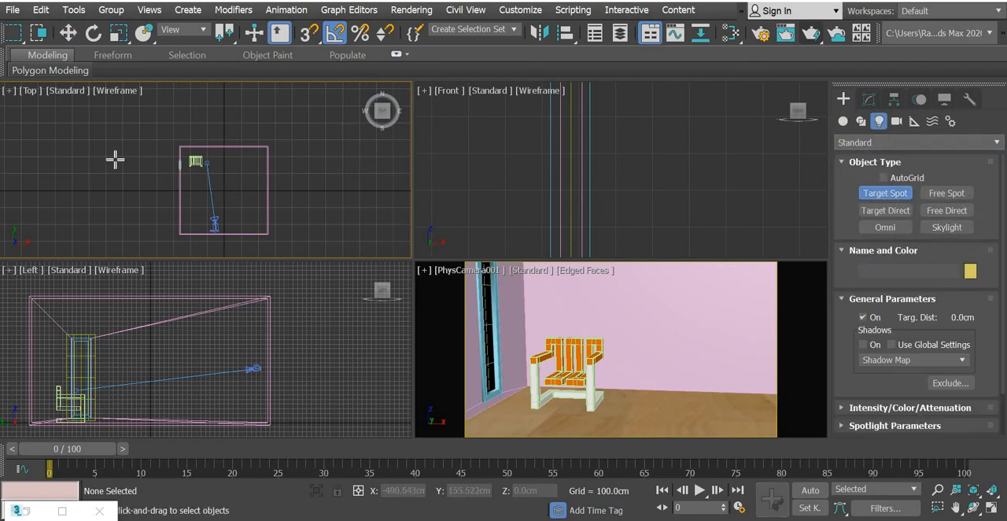
{"action": "left_click_drag", "start_coordinate": [114, 159], "coordinate": [210, 161]}
{"action": "key", "text": "ctrl+z"}
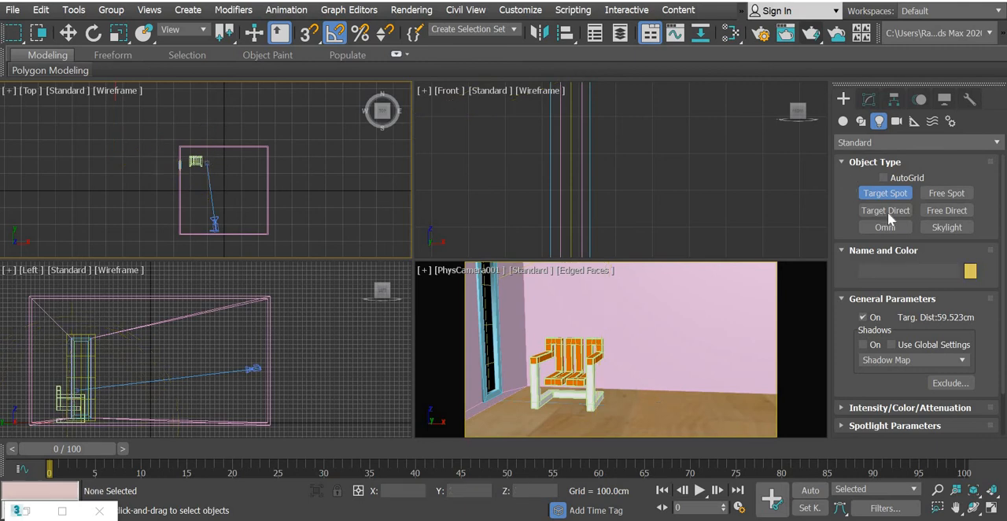
Create a Target Direct light in the Top view, running from outside the window wall to a target beside the chair.
{"action": "left_click", "coordinate": [885, 210]}
{"action": "left_click_drag", "start_coordinate": [89, 203], "coordinate": [209, 162]}
{"action": "left_click", "coordinate": [69, 33]}
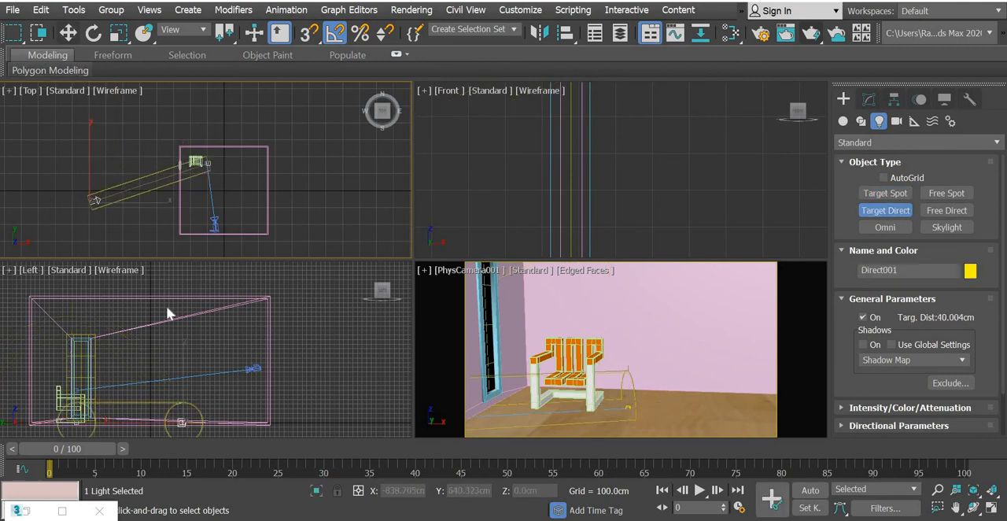
Raise the Target Direct light to a height of about 691 cm in the Front view so it slants into the room.
{"action": "scroll", "coordinate": [167, 309], "scroll_direction": "down", "scroll_amount": 4}
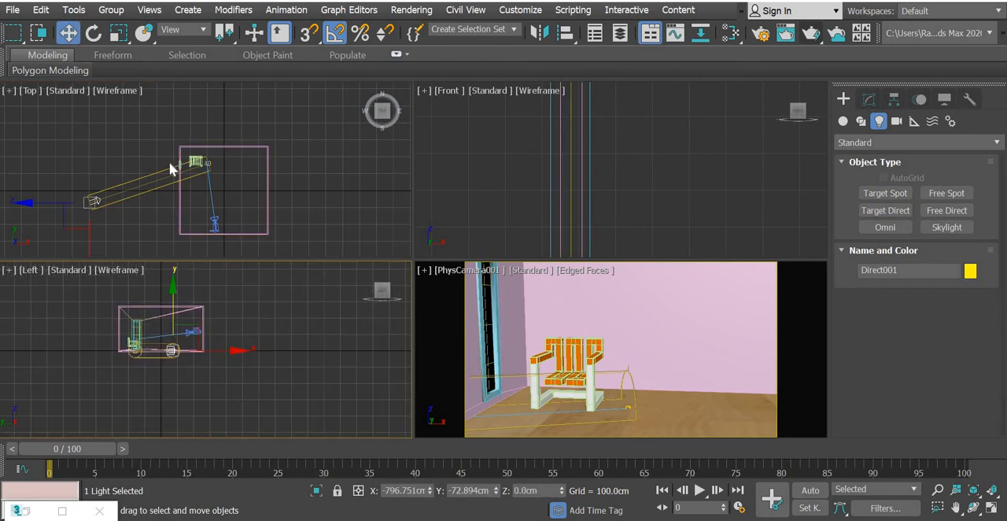
{"action": "scroll", "coordinate": [617, 160], "scroll_direction": "down", "scroll_amount": 10}
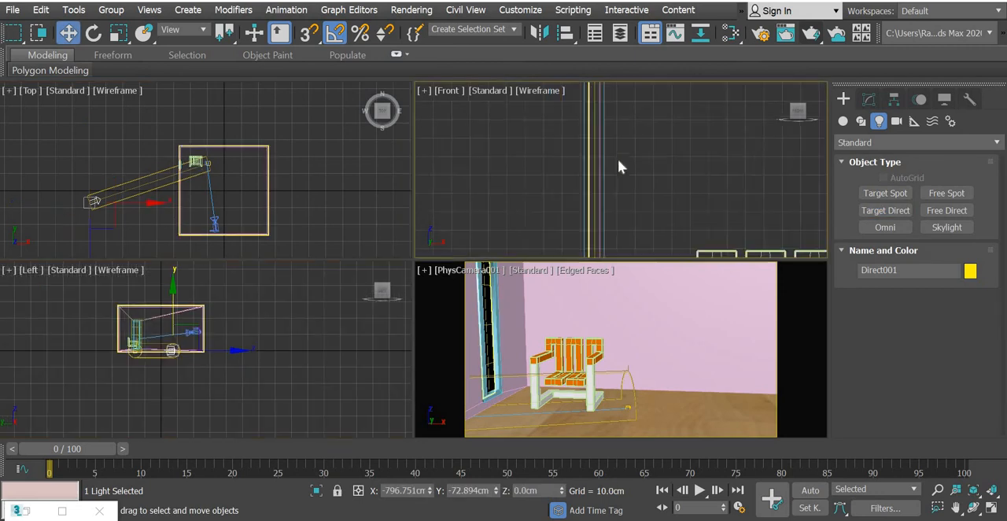
{"action": "middle_click_drag", "start_coordinate": [597, 215], "coordinate": [613, 288]}
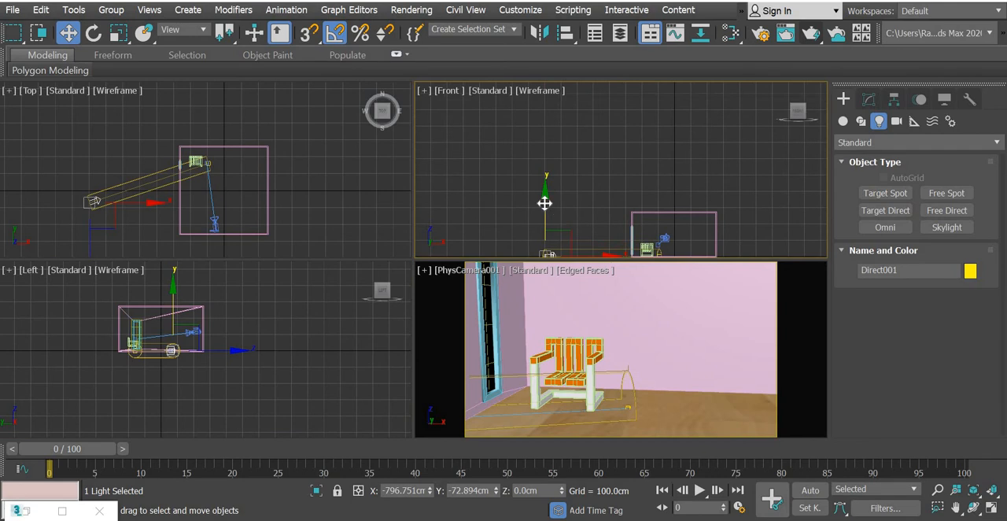
{"action": "left_click_drag", "start_coordinate": [544, 202], "coordinate": [522, 90]}
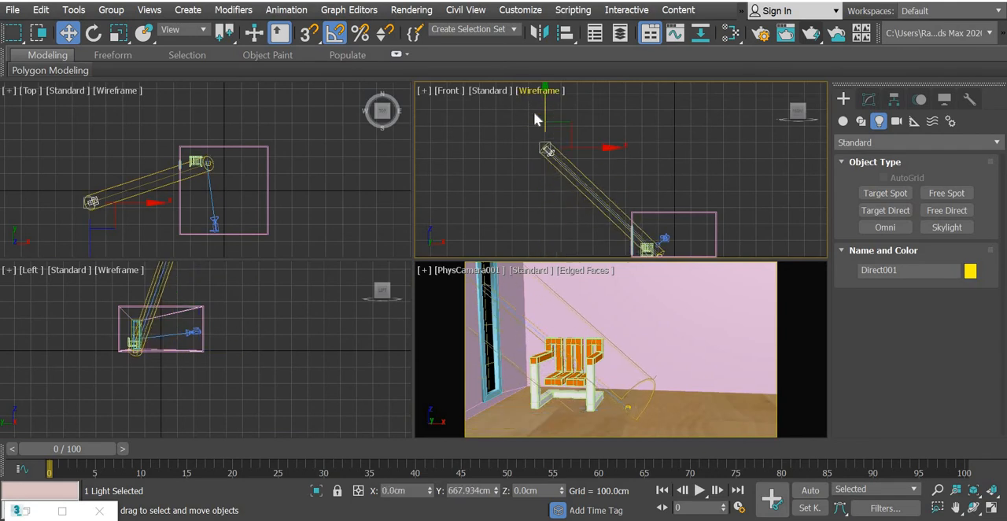
{"action": "middle_click_drag", "start_coordinate": [290, 183], "coordinate": [299, 142]}
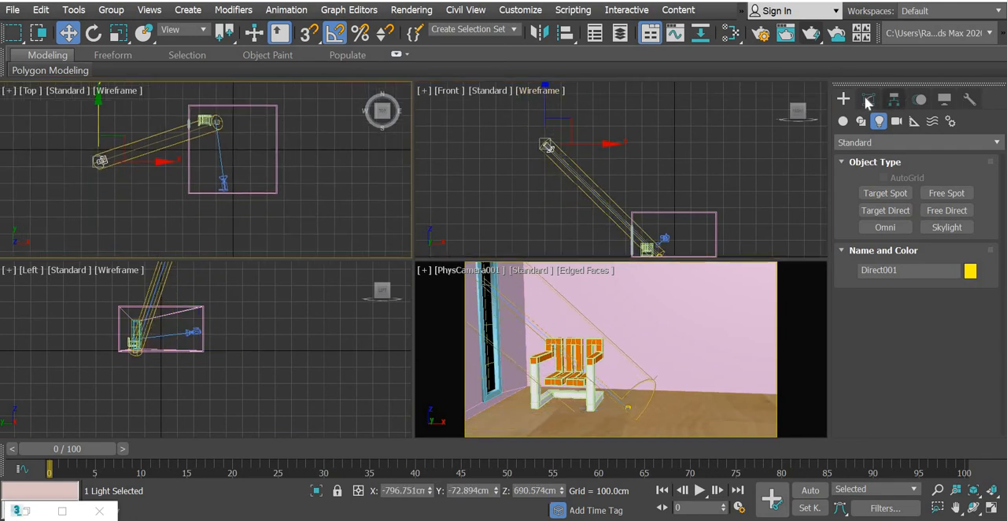
Widen the light cone to a 181 cm hotspot and 275 cm falloff, and check the lighting with a camera render.
{"action": "left_click", "coordinate": [869, 101]}
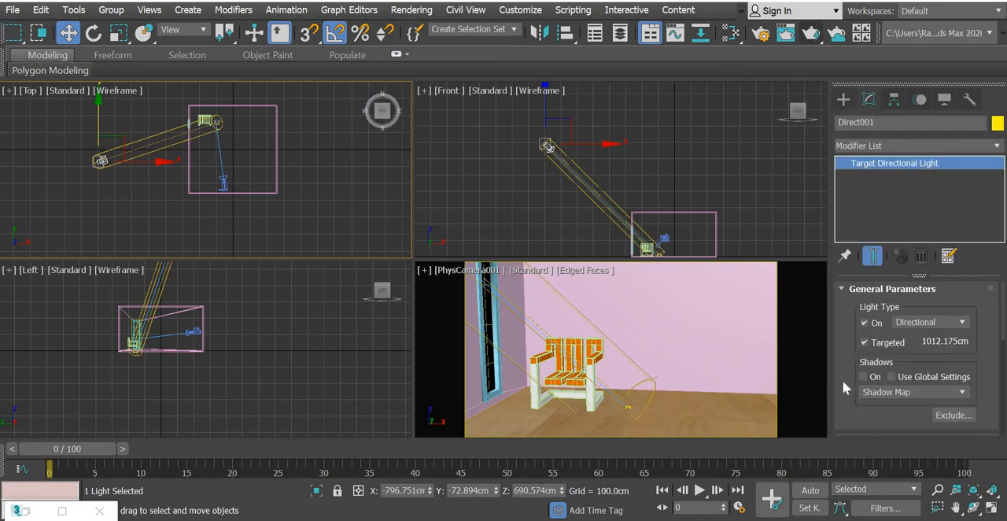
{"action": "left_click_drag", "start_coordinate": [845, 383], "coordinate": [843, 251]}
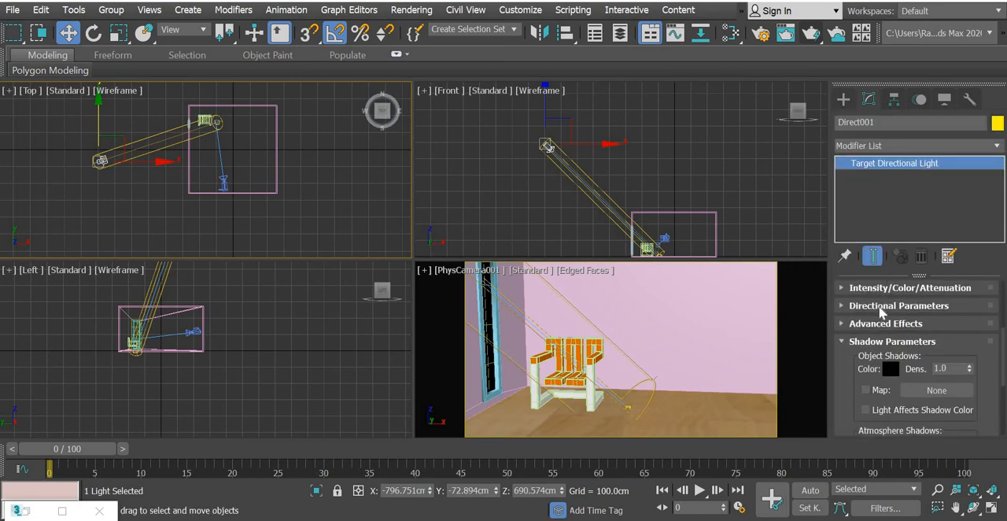
{"action": "left_click", "coordinate": [881, 306]}
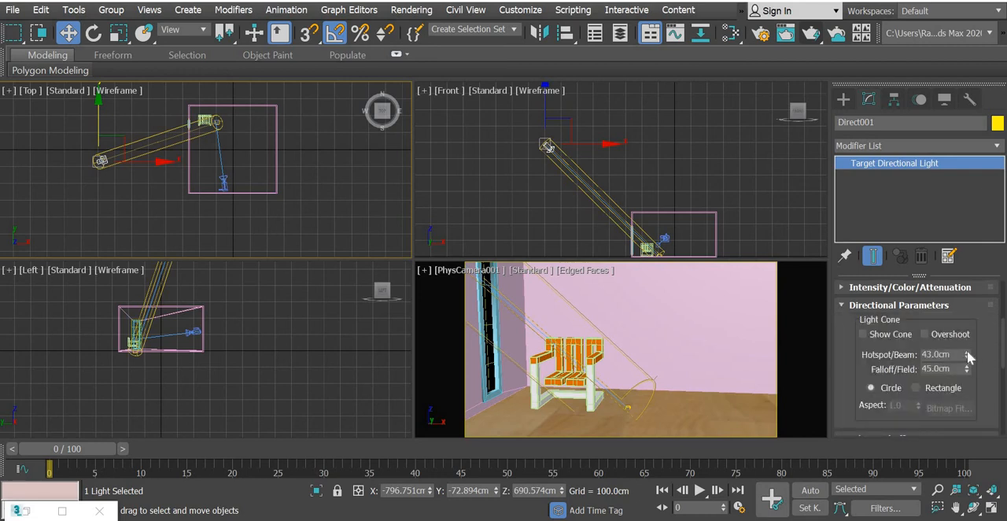
{"action": "left_click_drag", "start_coordinate": [968, 358], "coordinate": [964, 284]}
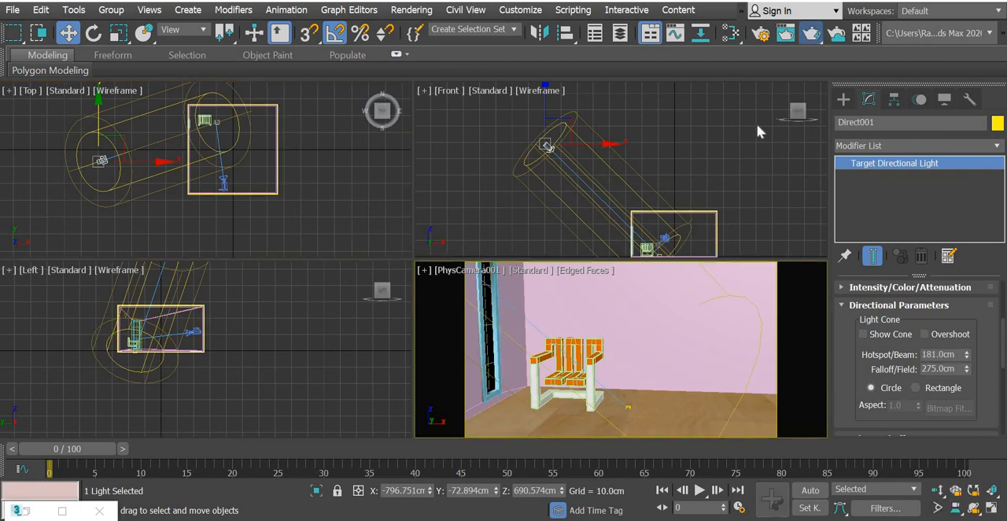
{"action": "key", "text": "shift+q"}
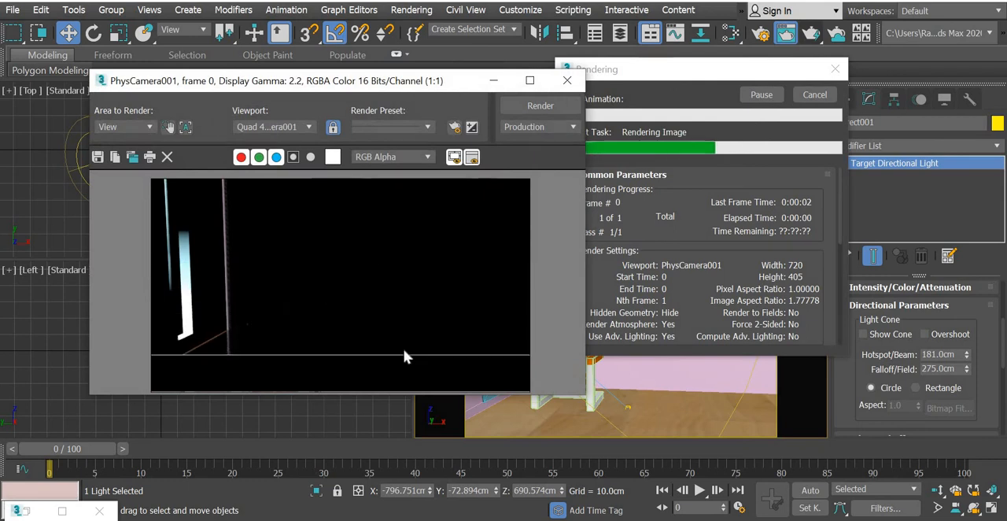
{"action": "left_click", "coordinate": [567, 81]}
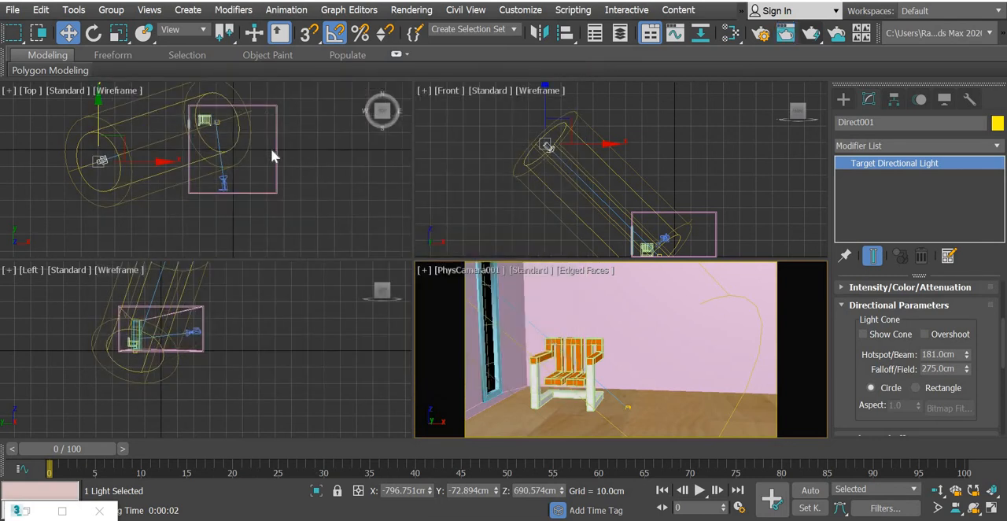
Turn on shadows for the Target Direct light and exclude the glass object from both its illumination and shadow casting.
{"action": "left_click", "coordinate": [145, 189]}
{"action": "left_click", "coordinate": [104, 160]}
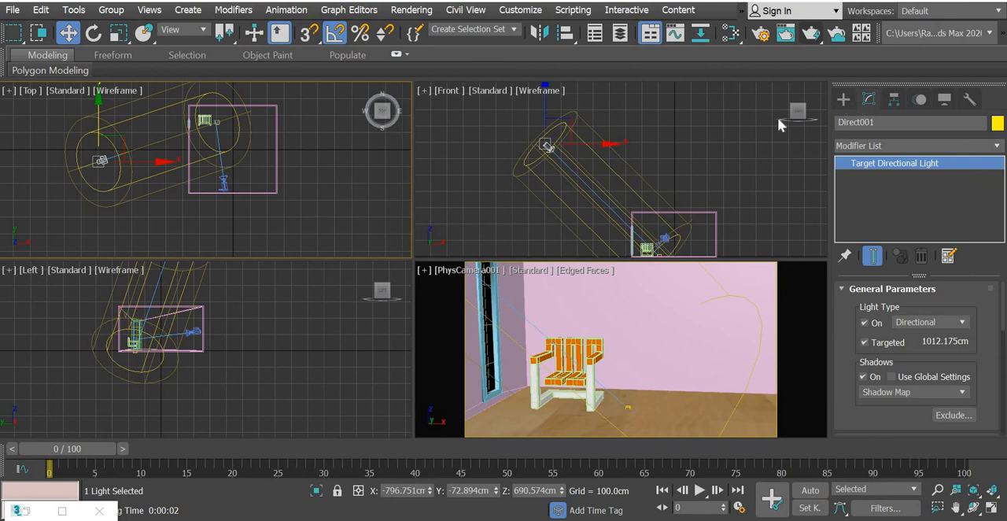
{"action": "left_click", "coordinate": [954, 415]}
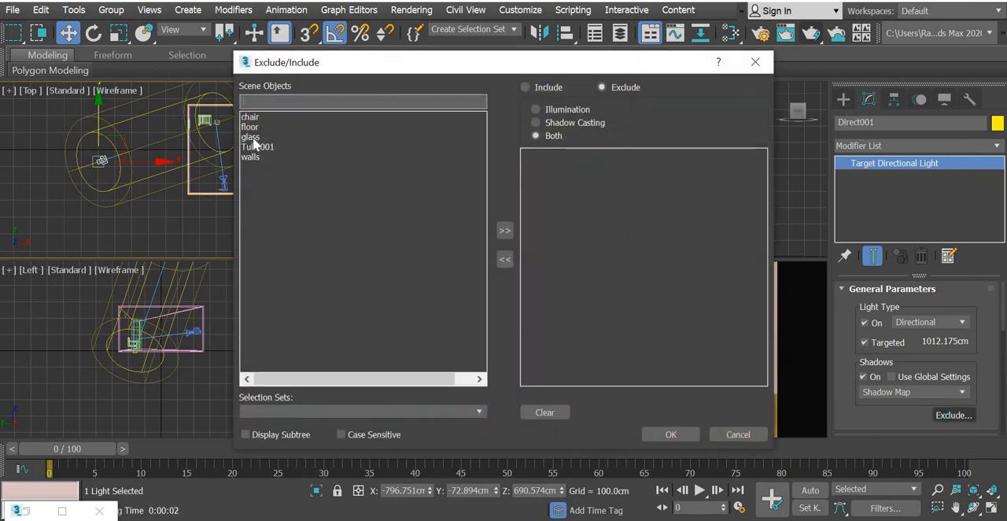
{"action": "left_click", "coordinate": [252, 138]}
{"action": "left_click", "coordinate": [505, 230]}
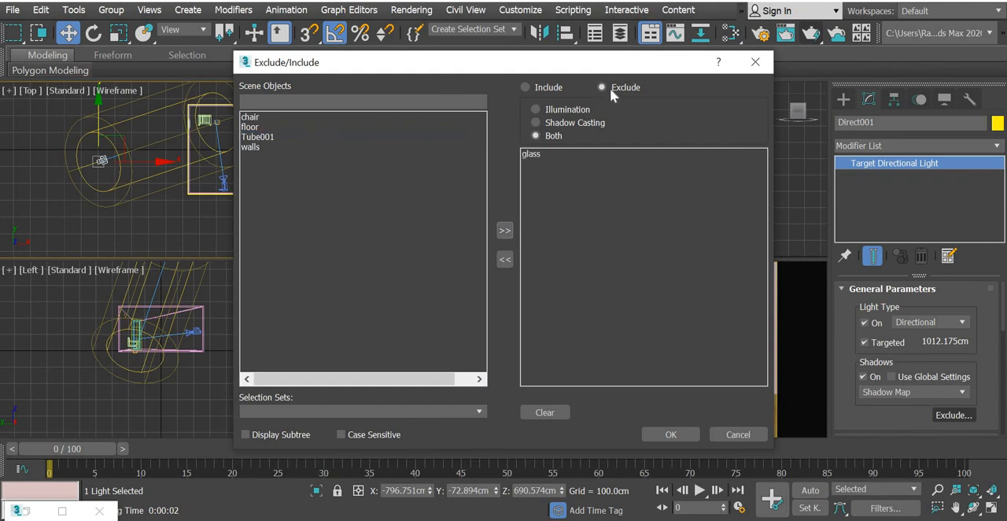
{"action": "left_click", "coordinate": [670, 434]}
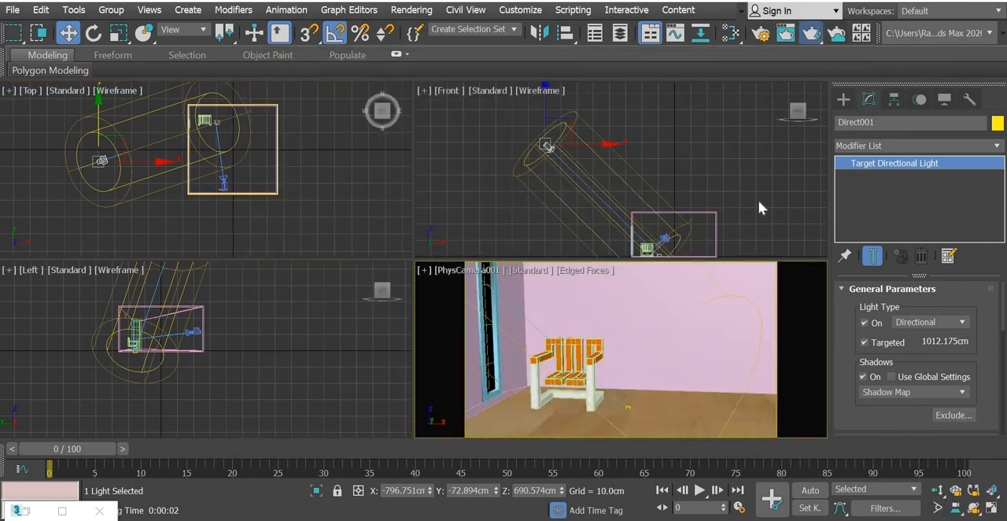
Lower the Target Direct light to a height of about 428 cm, rendering the camera view before and after the move.
{"action": "key", "text": "shift+q"}
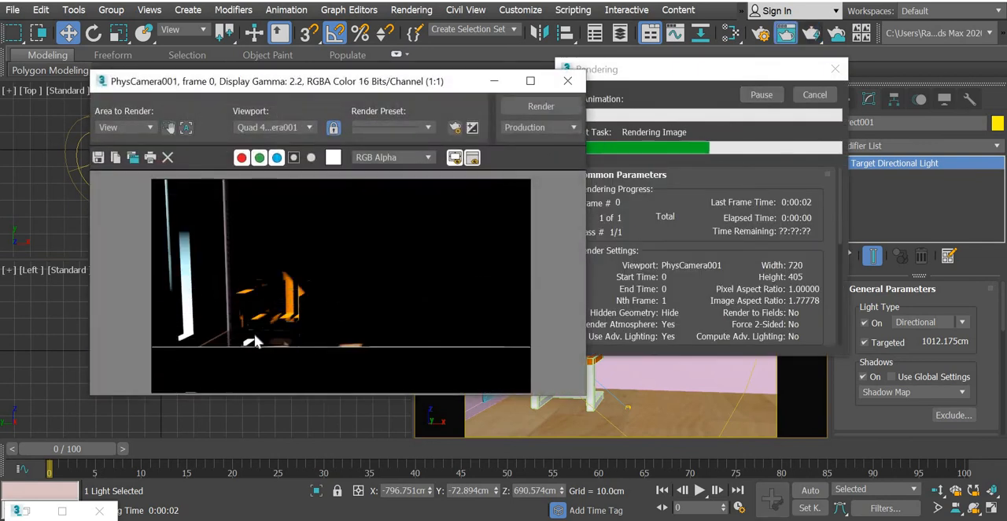
{"action": "left_click", "coordinate": [567, 80]}
{"action": "left_click", "coordinate": [541, 107]}
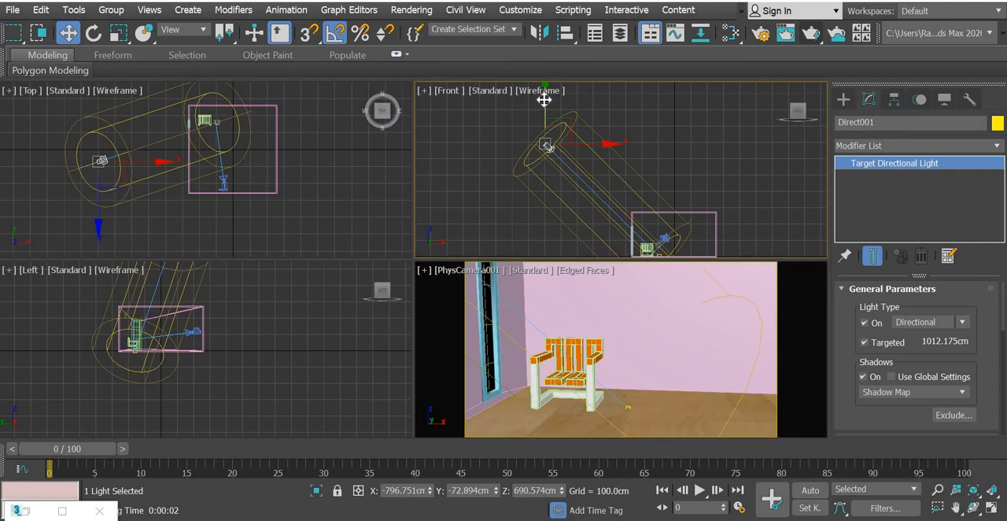
{"action": "left_click_drag", "start_coordinate": [544, 143], "coordinate": [548, 189]}
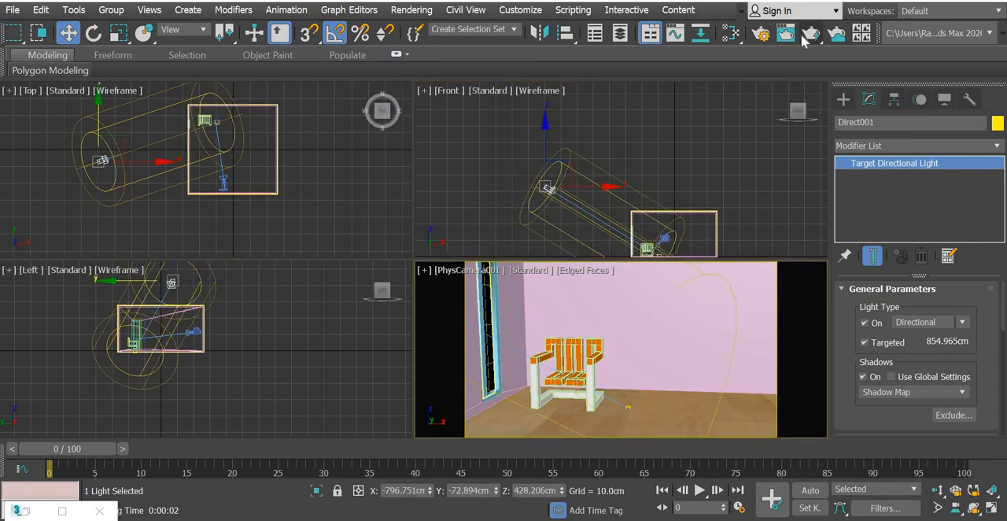
{"action": "key", "text": "shift+q"}
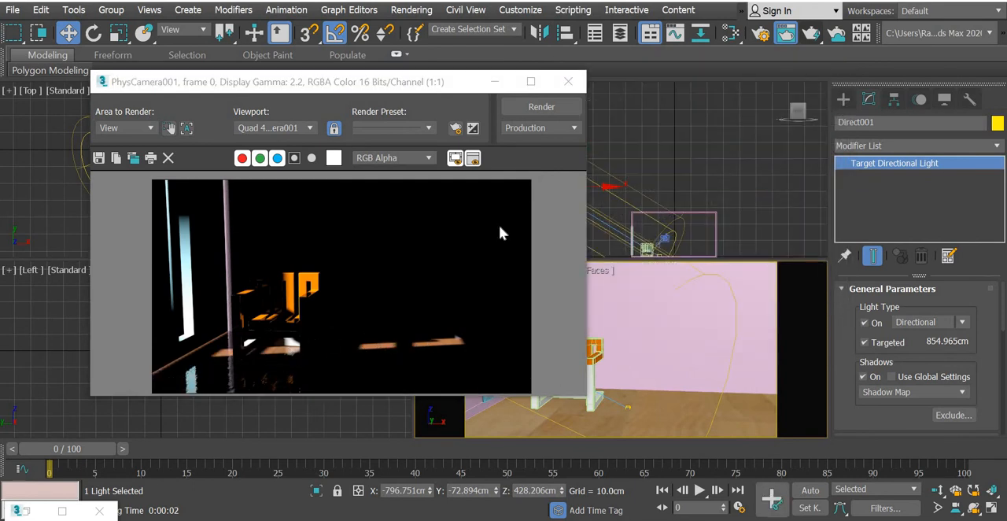
{"action": "left_click", "coordinate": [568, 82]}
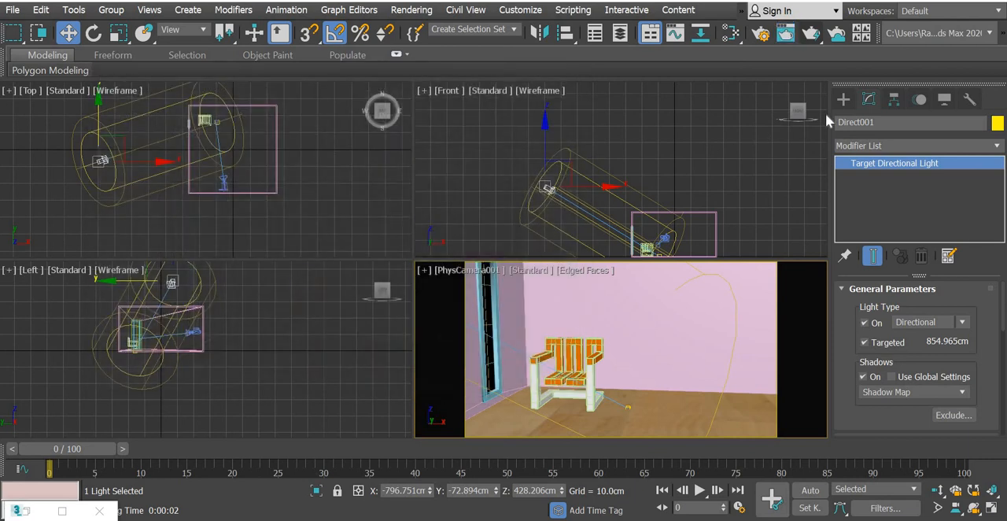
Place a Free Direct light at the room's centre in the Top view and raise it about 459 cm, above the ceiling.
{"action": "left_click", "coordinate": [842, 99]}
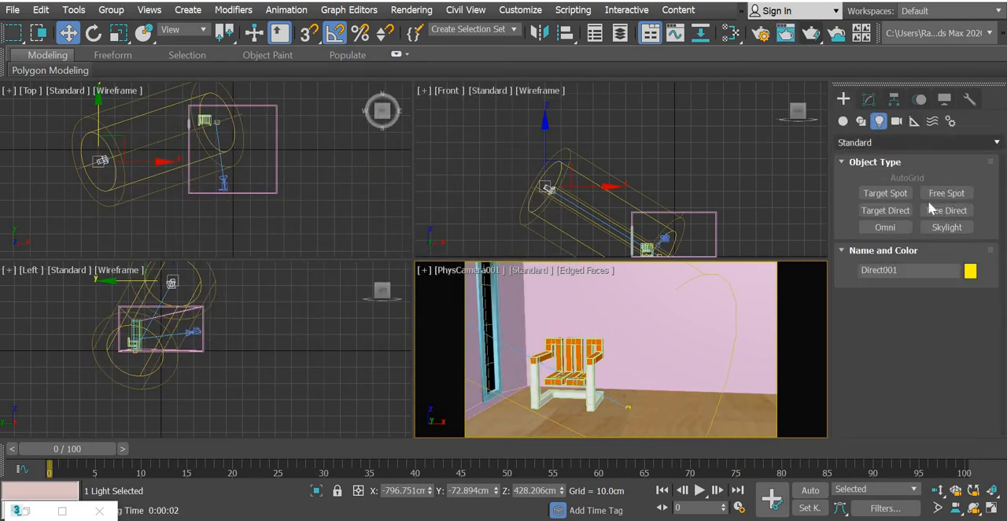
{"action": "left_click", "coordinate": [961, 215]}
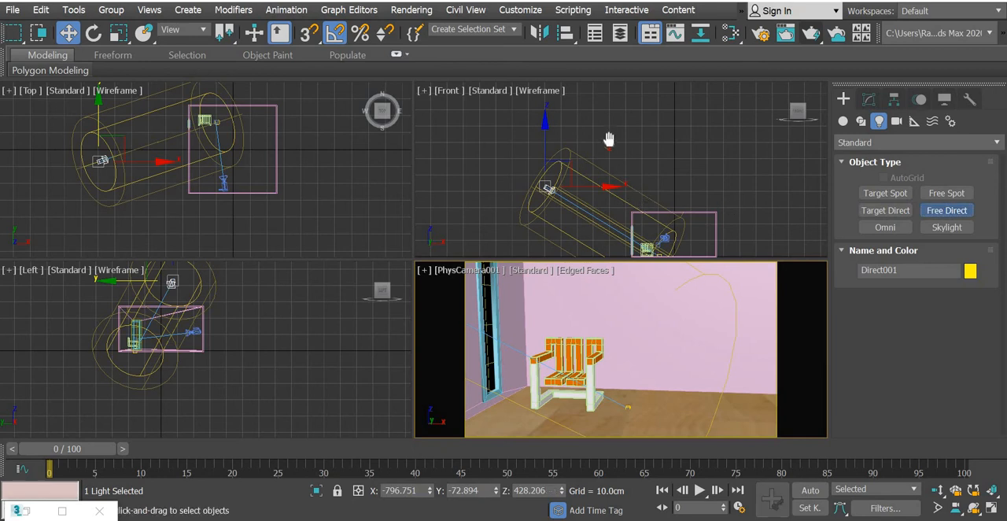
{"action": "left_click", "coordinate": [645, 149]}
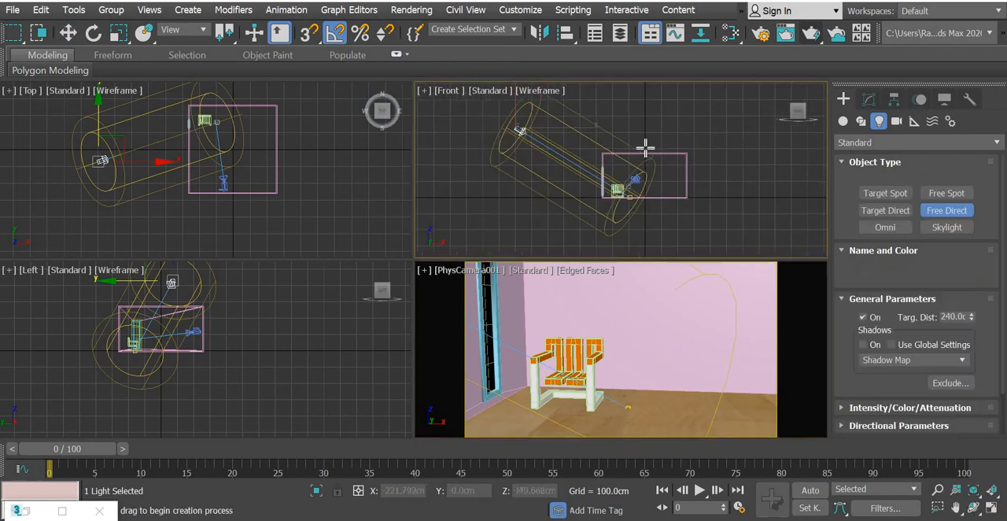
{"action": "left_click", "coordinate": [231, 149]}
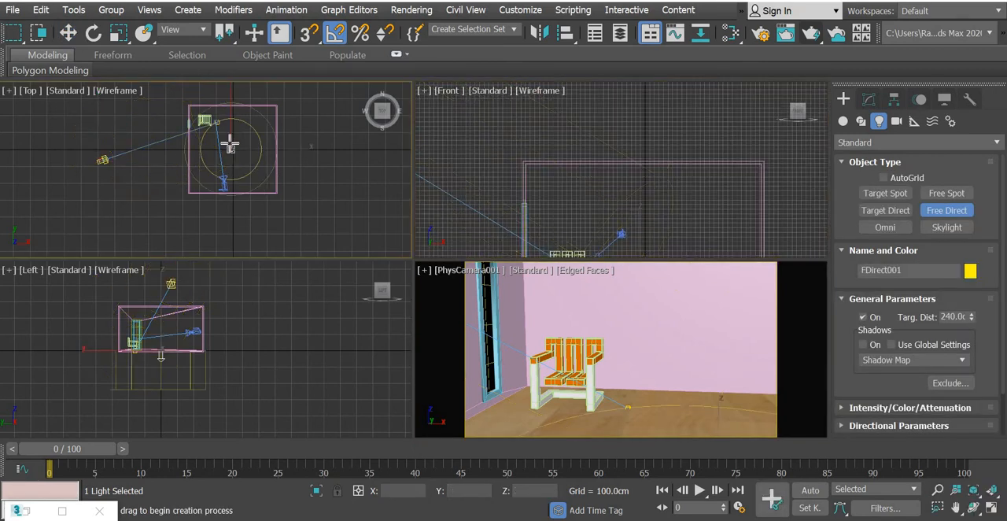
{"action": "left_click", "coordinate": [68, 32]}
{"action": "scroll", "coordinate": [585, 135], "scroll_direction": "down", "scroll_amount": 5}
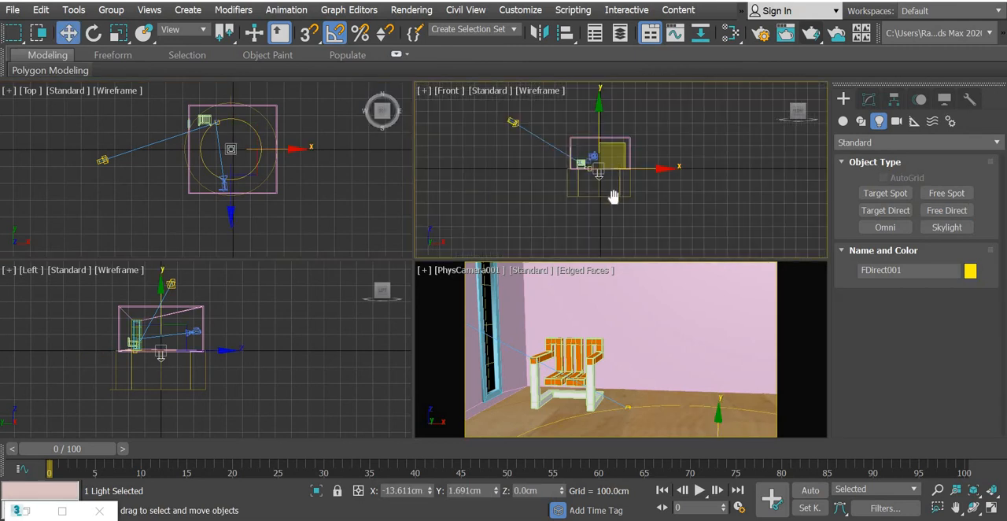
{"action": "left_click_drag", "start_coordinate": [599, 169], "coordinate": [599, 116]}
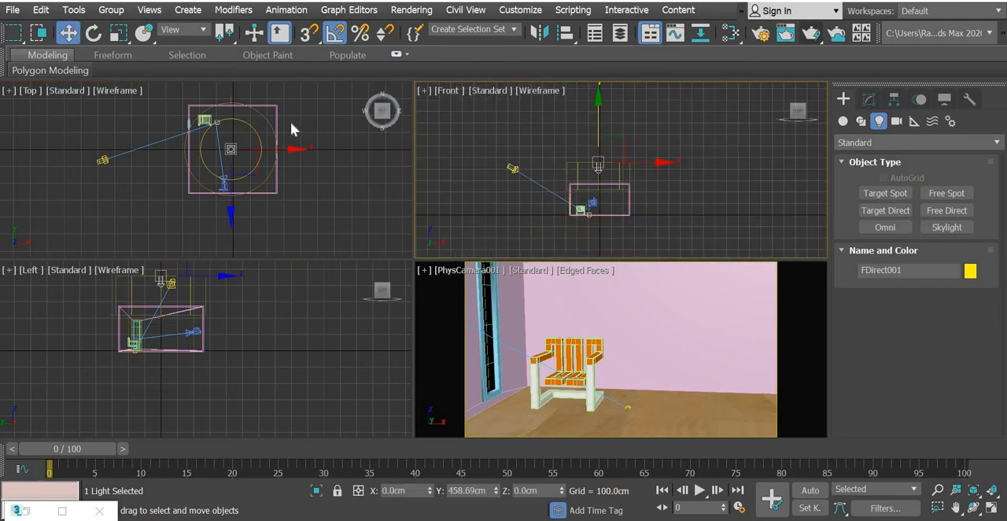
{"action": "middle_click_drag", "start_coordinate": [263, 129], "coordinate": [251, 156]}
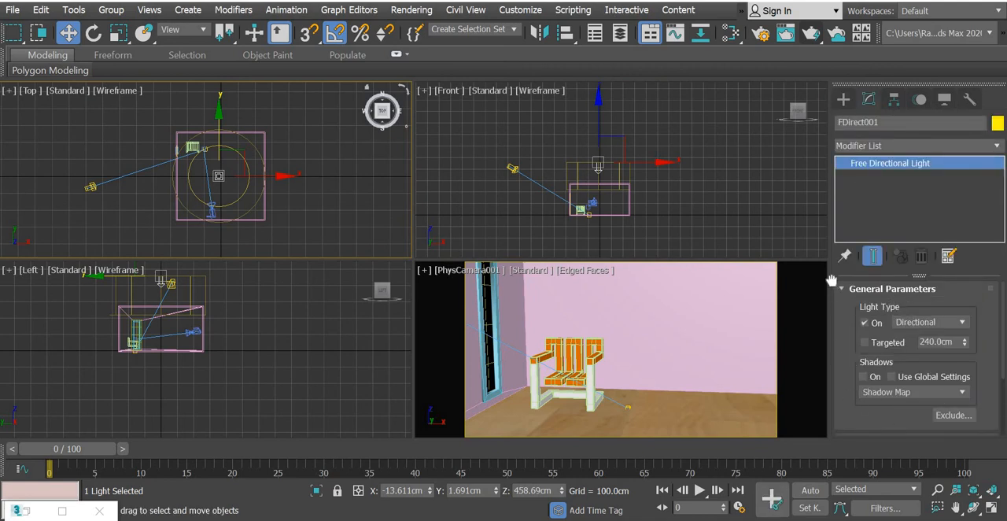
Widen the Free Direct light's cone to a 401 cm hotspot and 438 cm falloff, and render the camera view.
{"action": "scroll", "coordinate": [850, 398], "scroll_direction": "down", "scroll_amount": 3}
{"action": "left_click", "coordinate": [869, 356]}
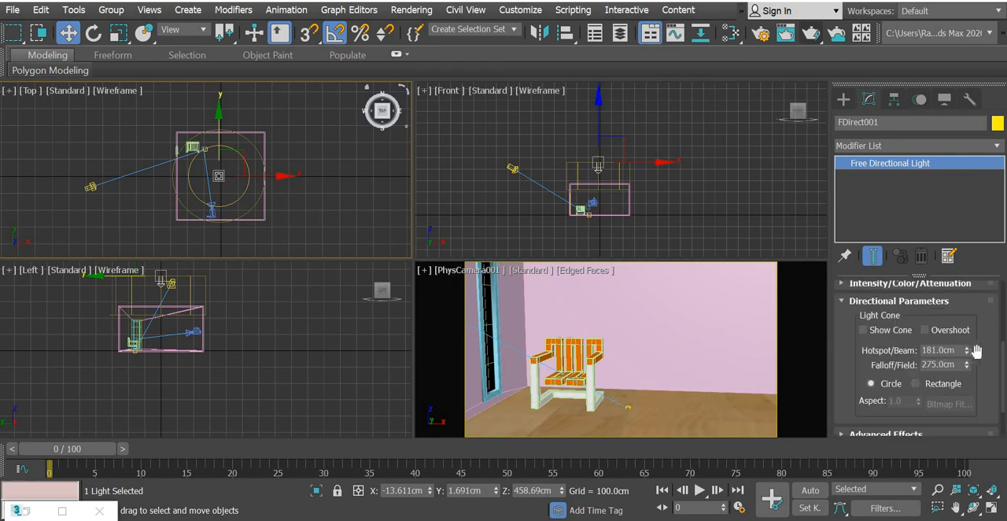
{"action": "left_click_drag", "start_coordinate": [966, 350], "coordinate": [945, 231]}
{"action": "right_click", "coordinate": [256, 162]}
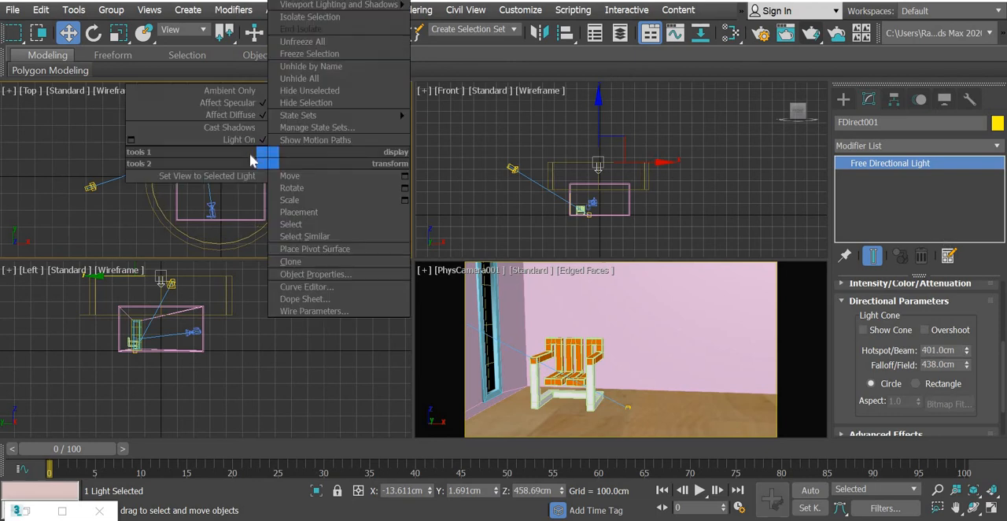
{"action": "left_click", "coordinate": [248, 154]}
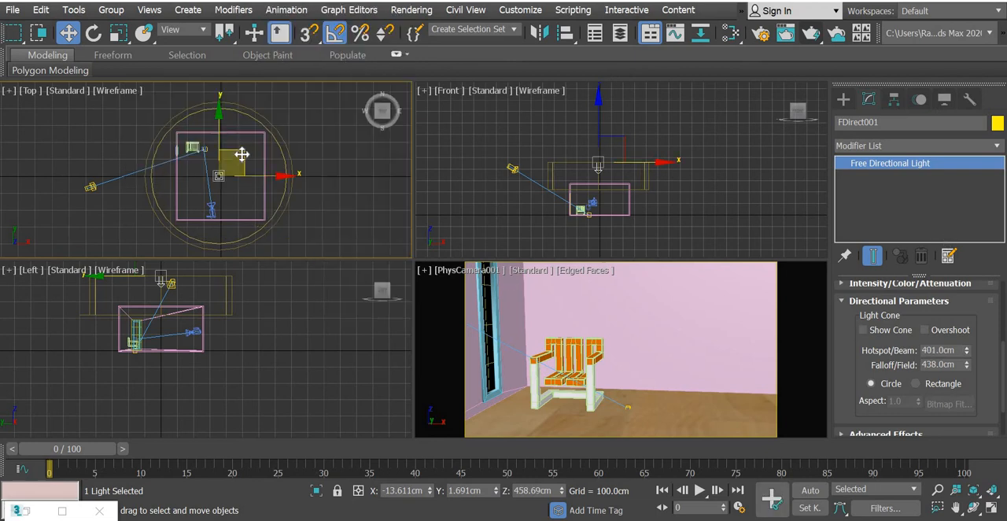
{"action": "right_click", "coordinate": [638, 346]}
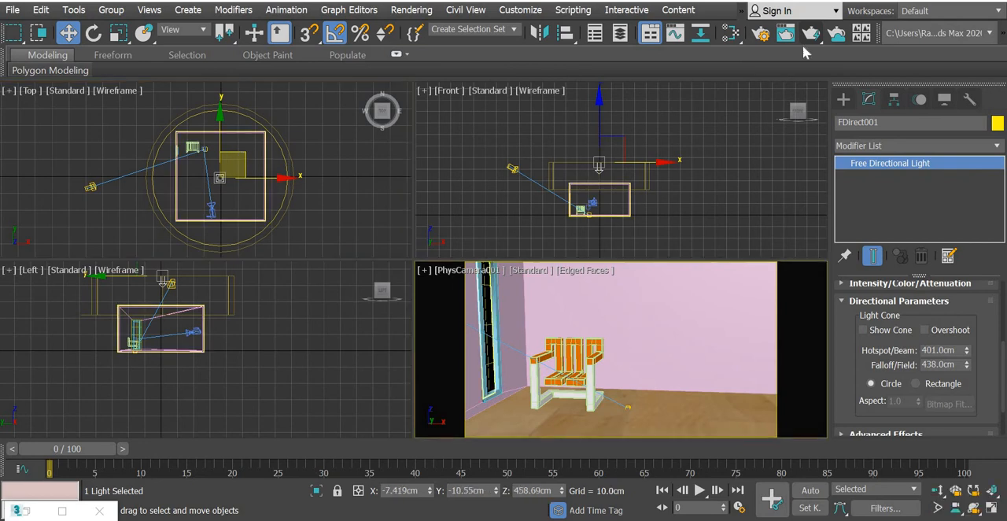
{"action": "key", "text": "shift+q"}
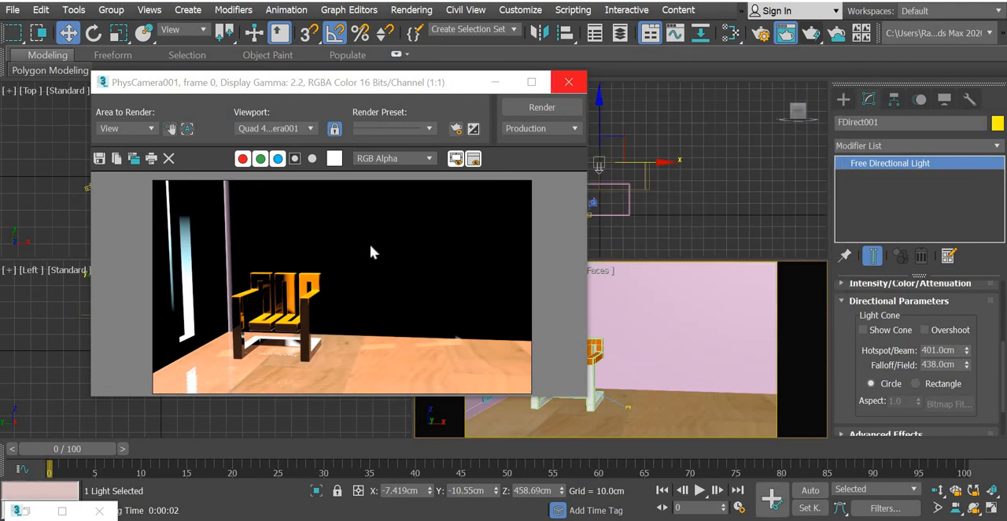
{"action": "left_click", "coordinate": [568, 82]}
Dim the Free Direct light to a multiplier of 0.1 and check the lighting with a camera render.
{"action": "left_click", "coordinate": [843, 99]}
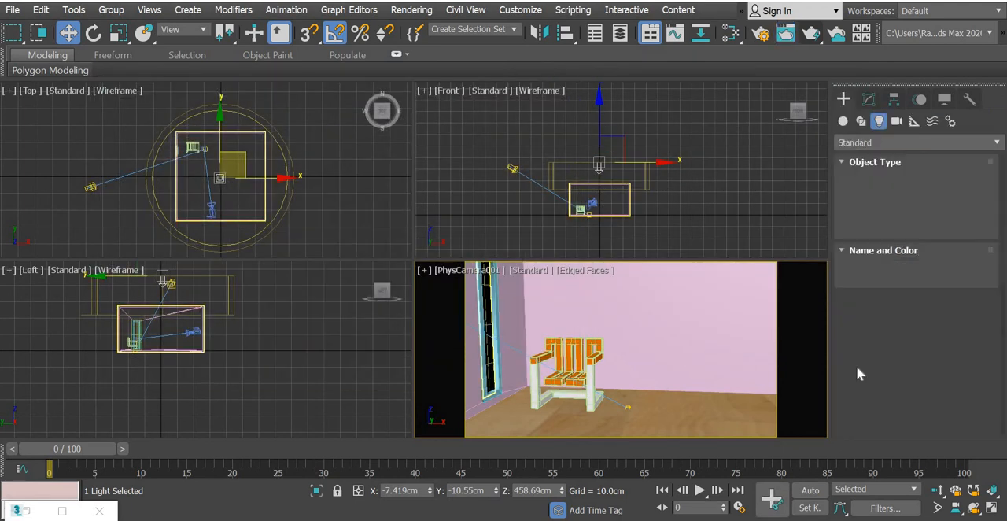
{"action": "left_click", "coordinate": [869, 99]}
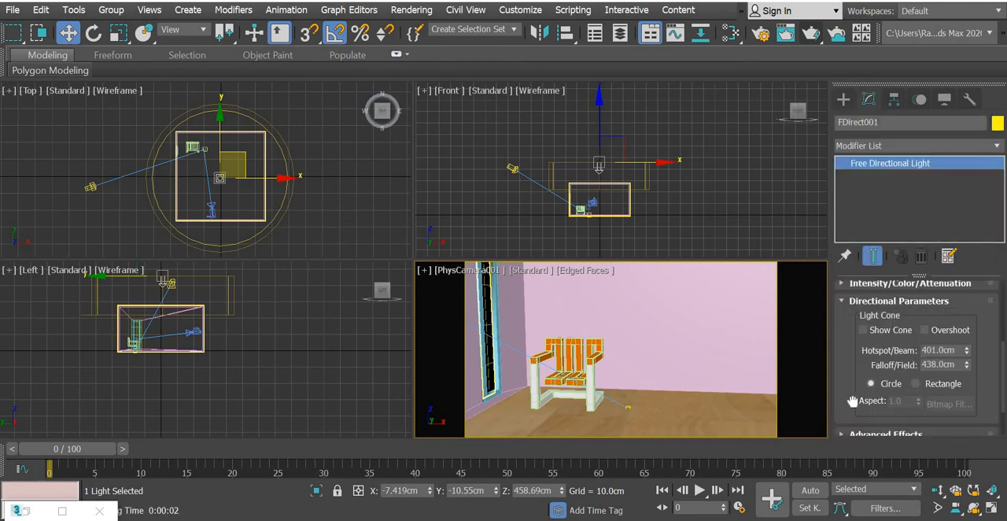
{"action": "scroll", "coordinate": [845, 369], "scroll_direction": "up", "scroll_amount": 5}
{"action": "scroll", "coordinate": [864, 381], "scroll_direction": "down", "scroll_amount": 1}
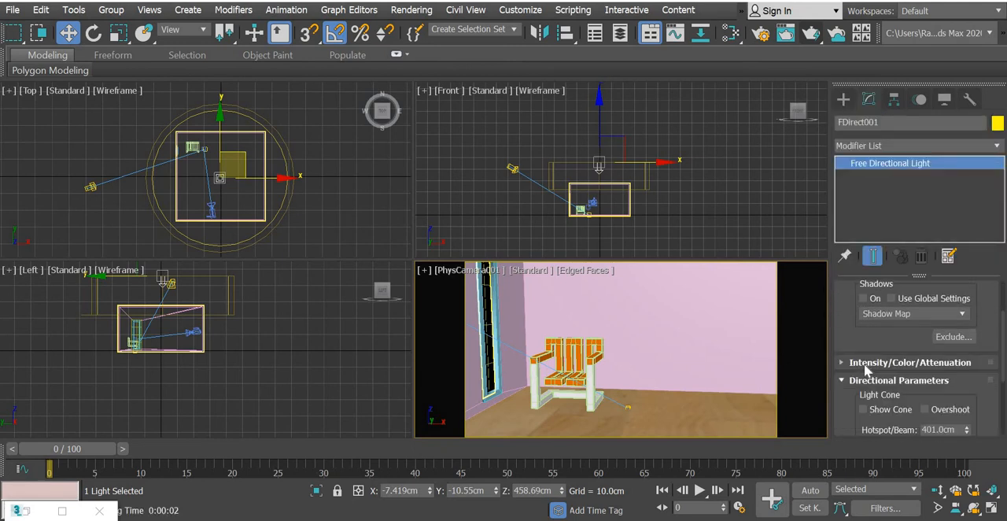
{"action": "left_click", "coordinate": [922, 364]}
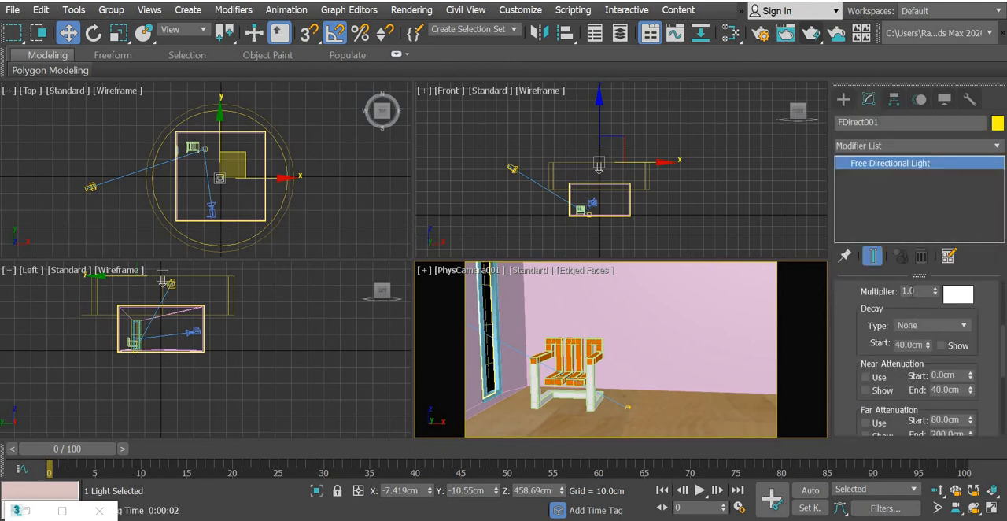
{"action": "left_click_drag", "start_coordinate": [918, 291], "coordinate": [856, 293]}
{"action": "right_click", "coordinate": [486, 336]}
{"action": "left_click", "coordinate": [820, 41]}
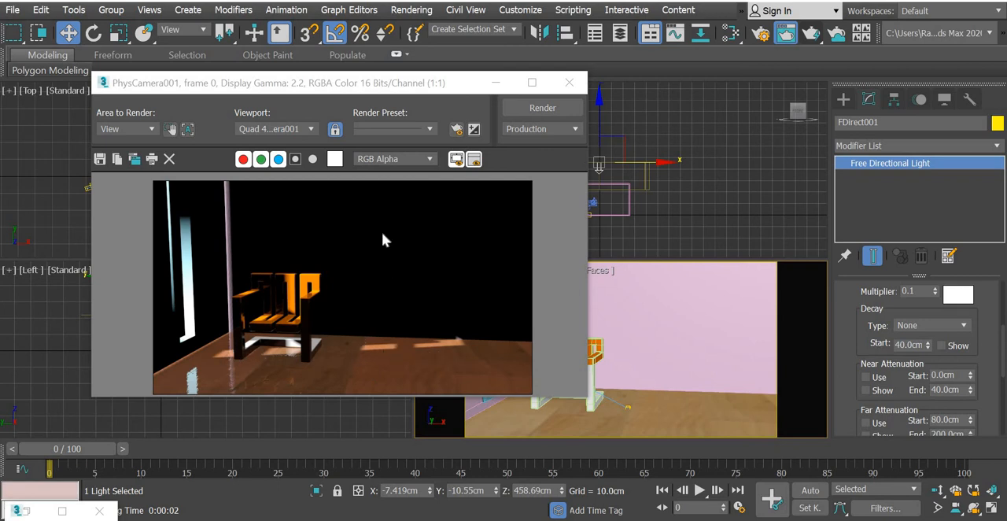
{"action": "left_click", "coordinate": [569, 82]}
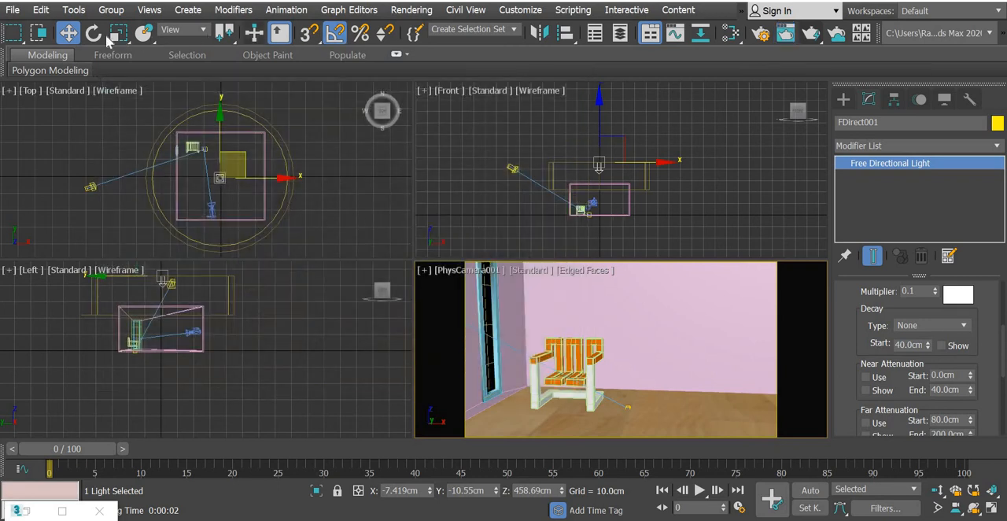
Clone the Free Direct light as one copy rotated 90° in the Front view, aimed horizontally toward the window wall.
{"action": "key", "text": "e"}
{"action": "left_click", "coordinate": [642, 122]}
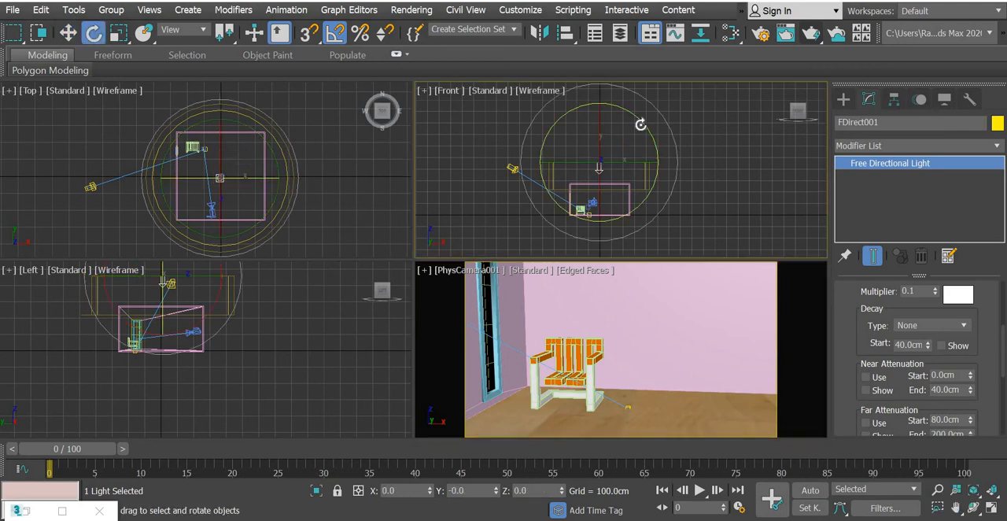
{"action": "left_click_drag", "start_coordinate": [642, 119], "coordinate": [673, 206], "text": "shift"}
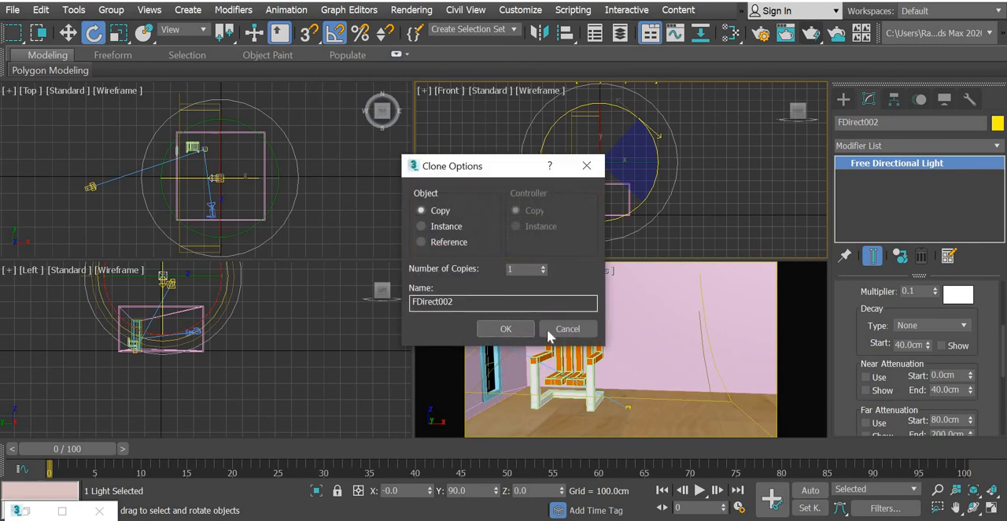
{"action": "left_click", "coordinate": [508, 330]}
Move the copied light outside the wall opposite the window, to X about 462 cm, and render the camera view.
{"action": "left_click", "coordinate": [69, 33]}
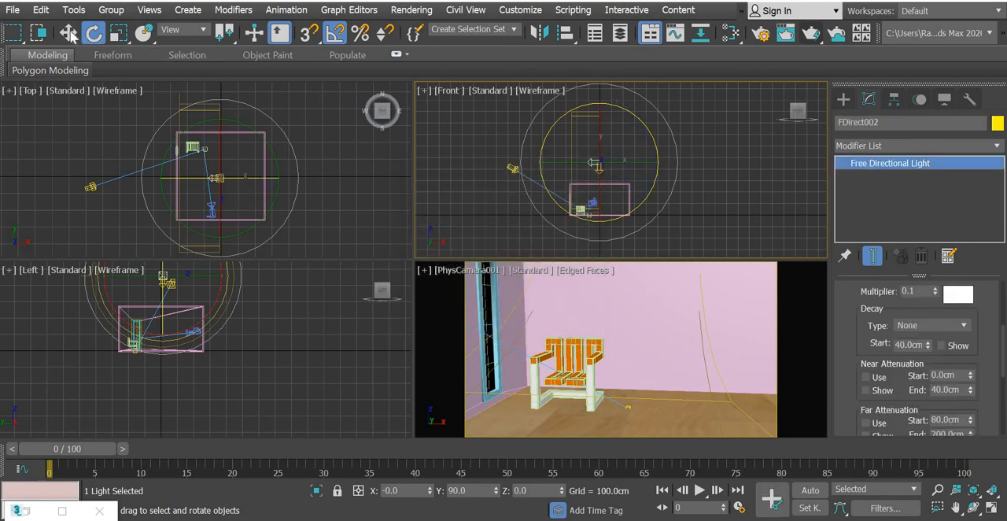
{"action": "right_click", "coordinate": [262, 173]}
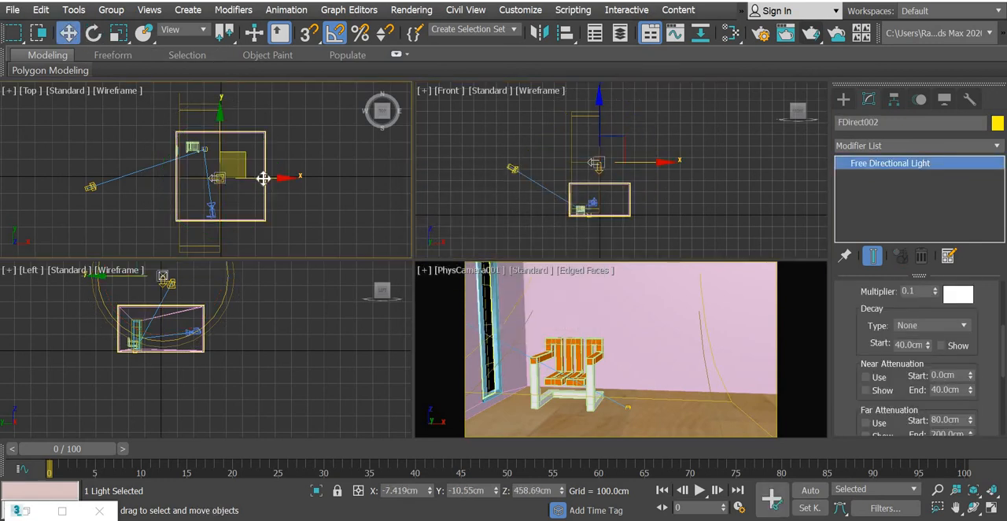
{"action": "left_click_drag", "start_coordinate": [262, 178], "coordinate": [341, 189]}
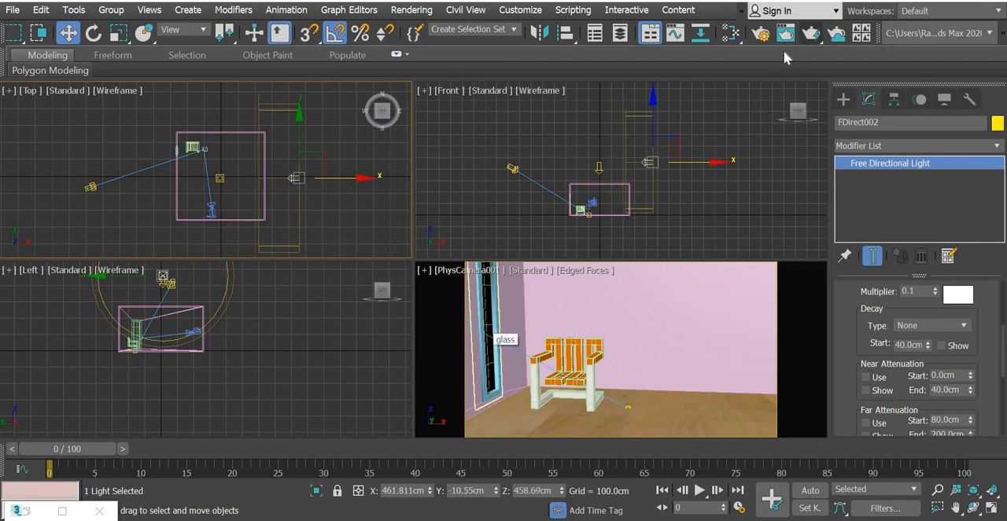
{"action": "left_click", "coordinate": [811, 32]}
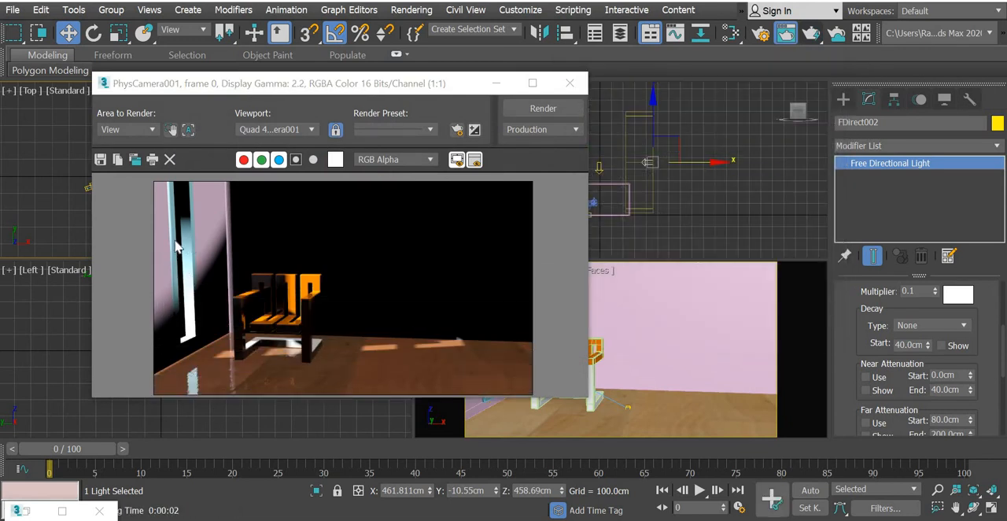
{"action": "left_click", "coordinate": [569, 82]}
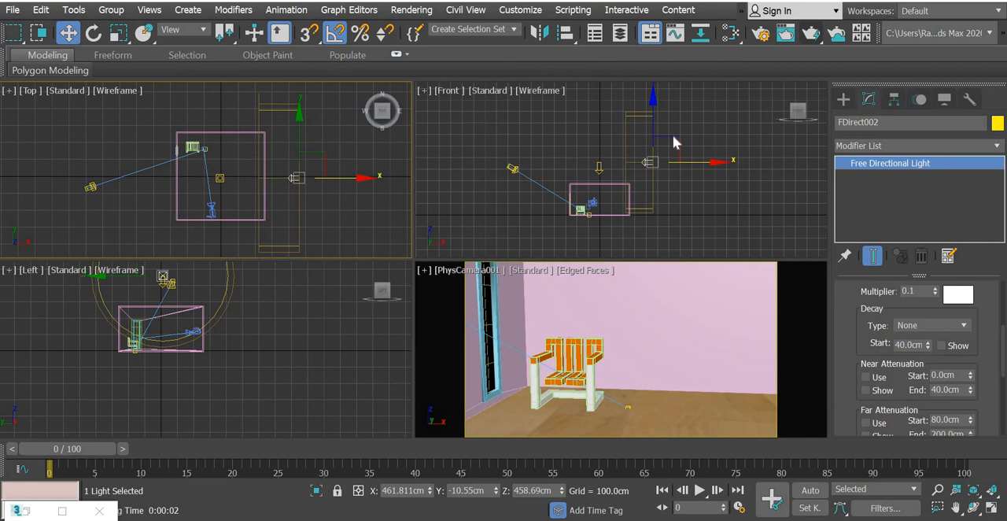
Lower the side light to a height of about 129 cm, level with the room, and render the camera view.
{"action": "left_click_drag", "start_coordinate": [652, 105], "coordinate": [657, 150]}
{"action": "right_click", "coordinate": [643, 287]}
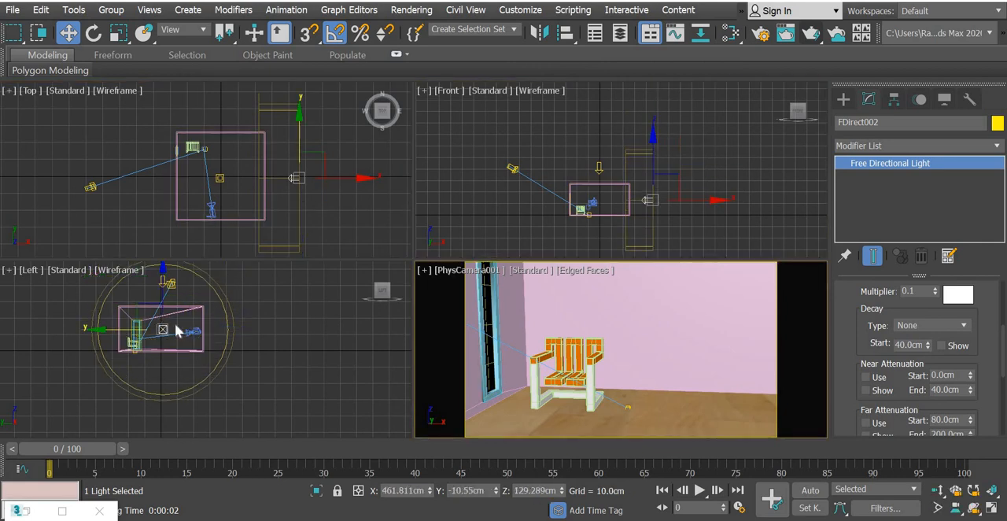
{"action": "left_click", "coordinate": [815, 36]}
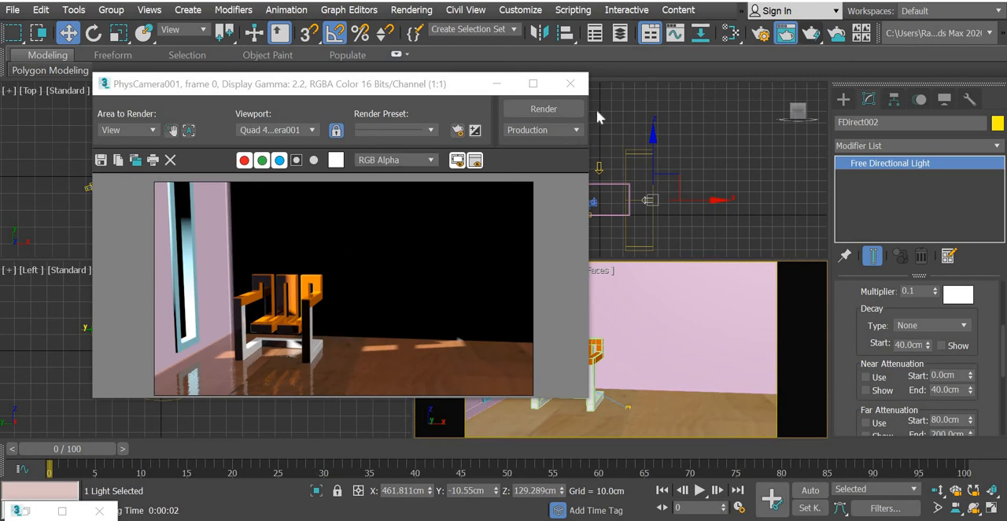
{"action": "left_click", "coordinate": [570, 84]}
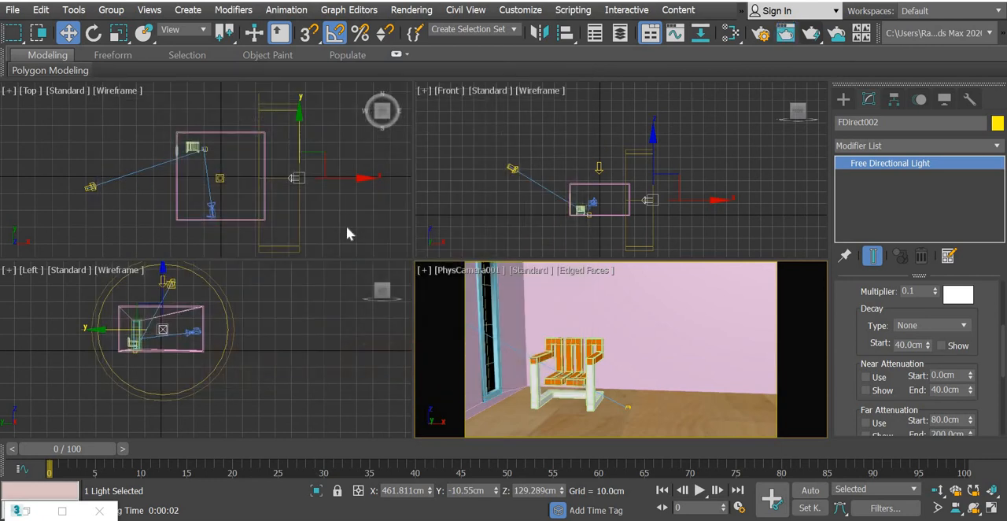
Clone the side light as one copy rotated -90° in the Top view, facing the wall behind the chair.
{"action": "left_click", "coordinate": [95, 35]}
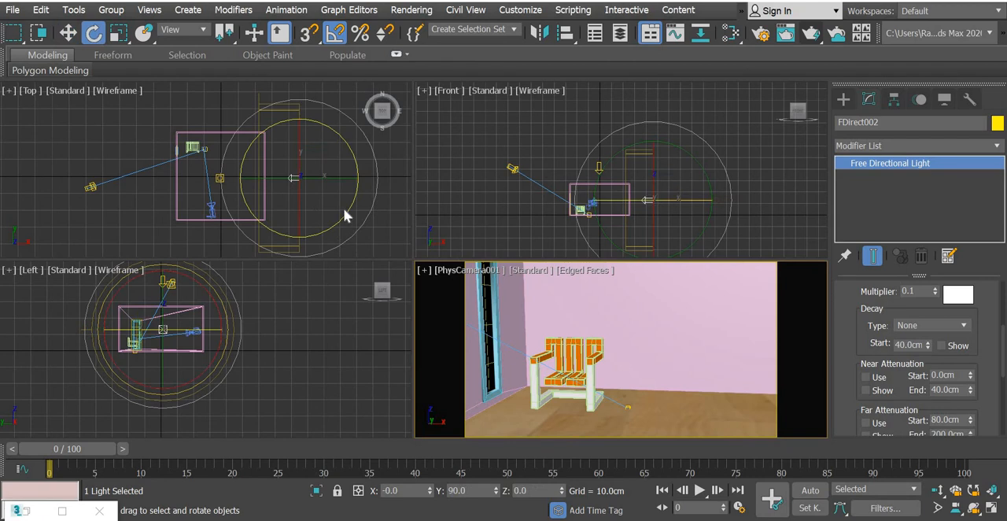
{"action": "left_click_drag", "start_coordinate": [346, 209], "coordinate": [307, 242], "text": "shift"}
{"action": "left_click_drag", "start_coordinate": [334, 272], "coordinate": [334, 273], "text": "shift"}
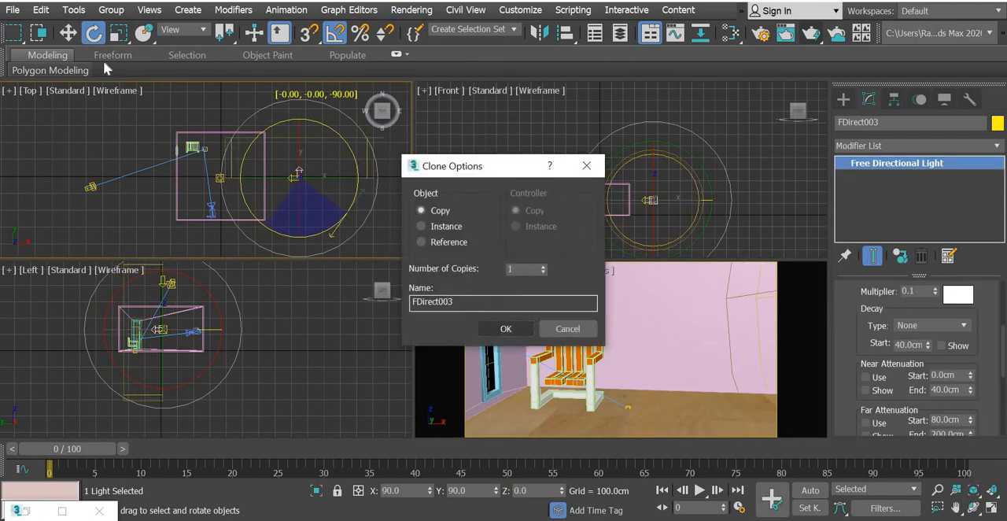
{"action": "left_click", "coordinate": [508, 328]}
Move the new copy behind the camera, outside the room, to X about 29 cm and Y about -383 cm.
{"action": "key", "text": "w"}
{"action": "left_click", "coordinate": [562, 196]}
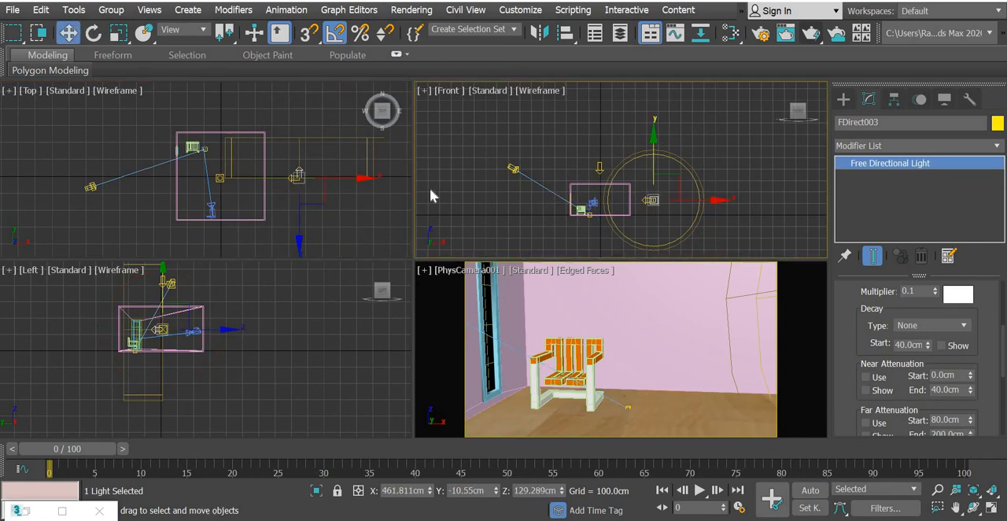
{"action": "right_click", "coordinate": [318, 161]}
{"action": "left_click_drag", "start_coordinate": [321, 155], "coordinate": [249, 217]}
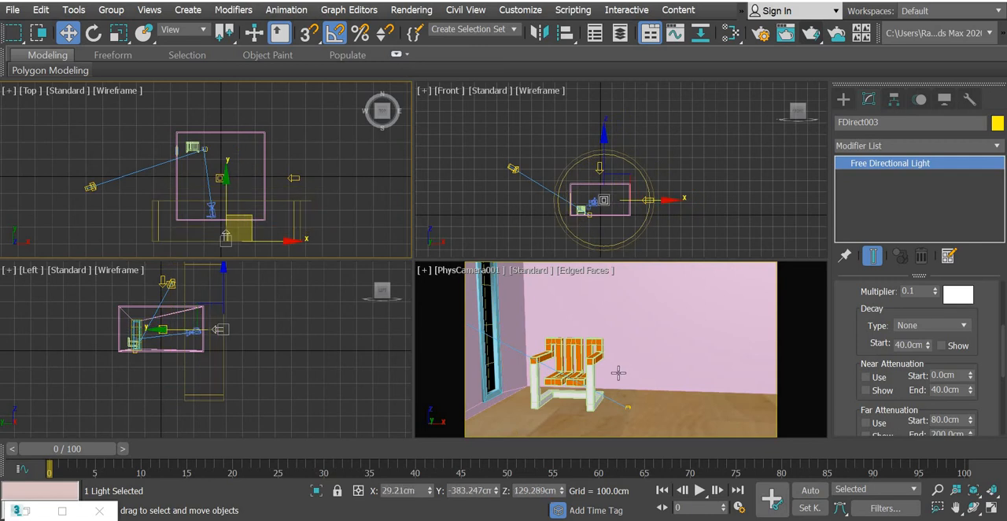
Set the light behind the camera to a multiplier of 0.2 and check it with a camera render.
{"action": "right_click", "coordinate": [630, 351]}
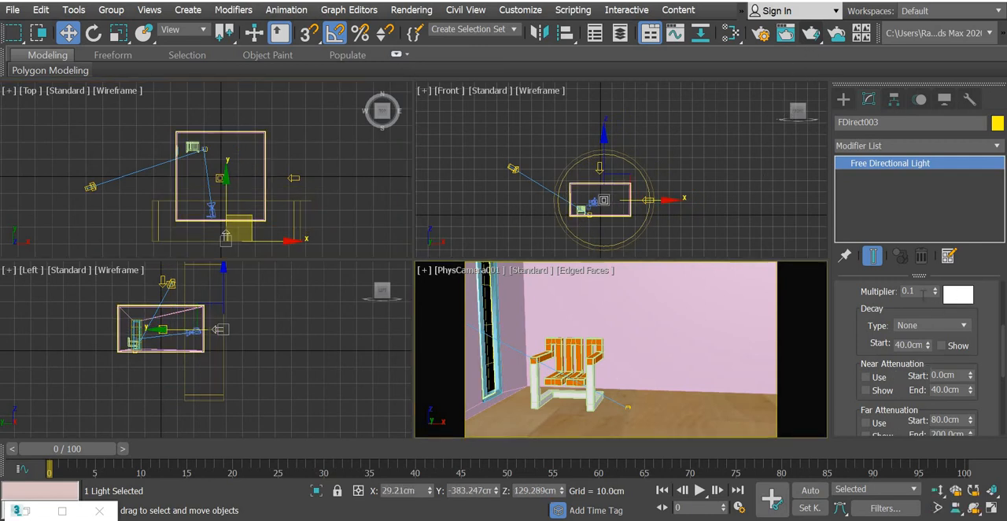
{"action": "left_click_drag", "start_coordinate": [819, 288], "coordinate": [814, 288]}
{"action": "type", "text": "."}
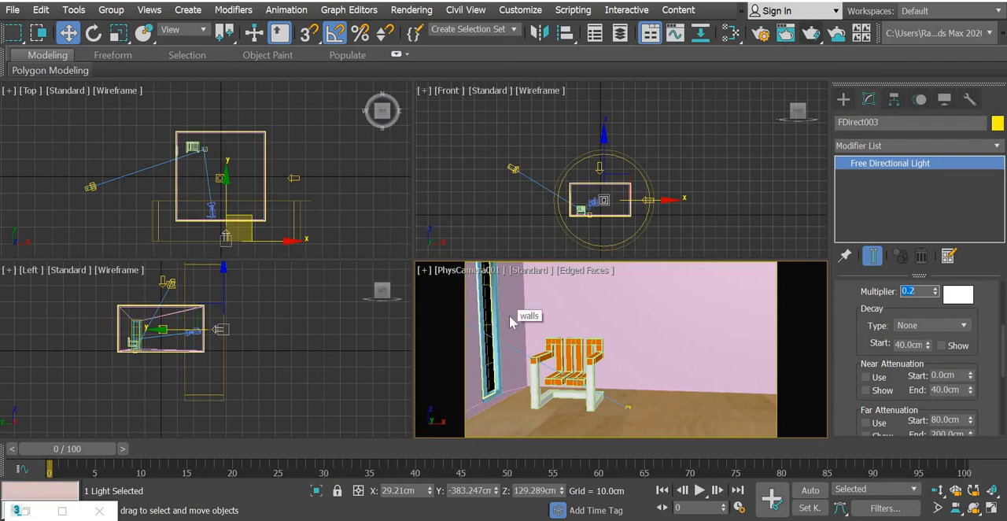
{"action": "right_click", "coordinate": [508, 316]}
{"action": "left_click", "coordinate": [813, 36]}
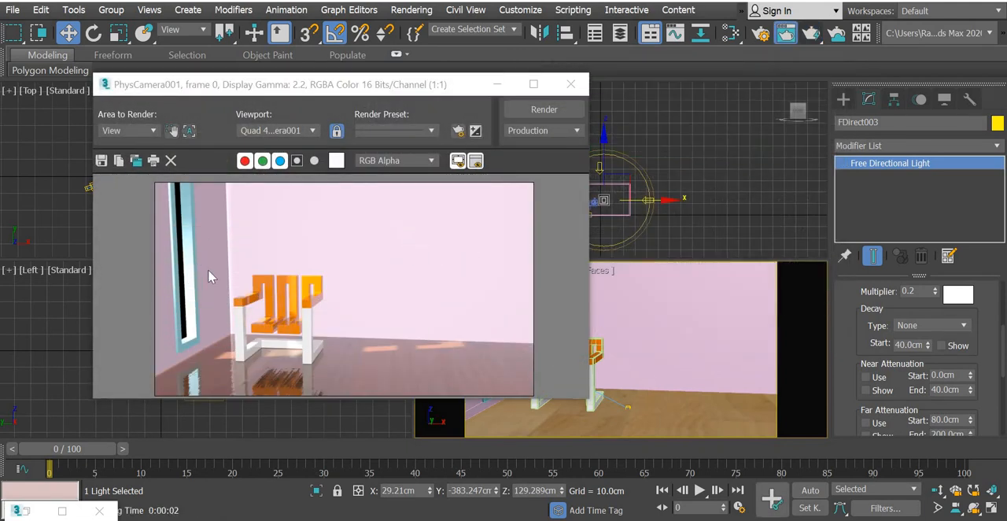
{"action": "left_click", "coordinate": [571, 84]}
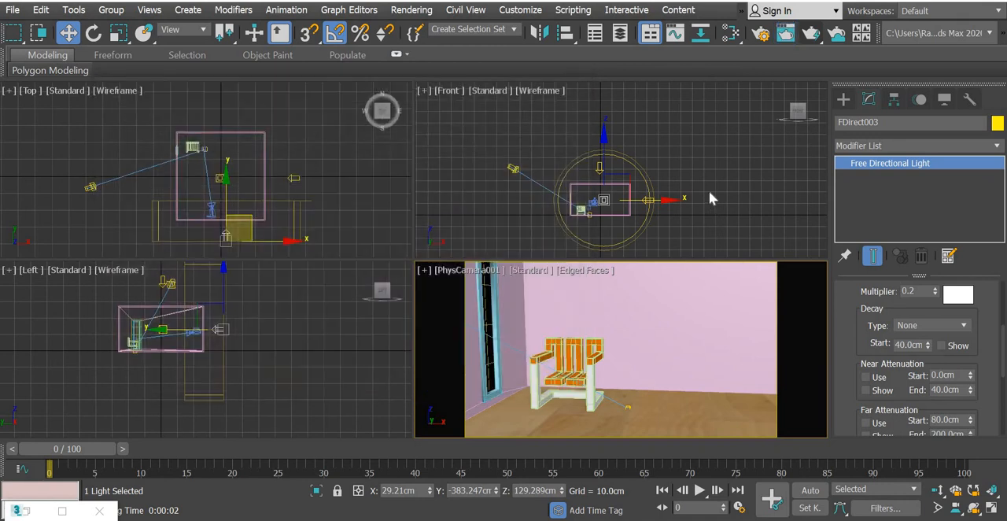
Assign the varnished wood Physical Material, Material #14, to the window frame Tube001.
{"action": "left_click", "coordinate": [709, 191]}
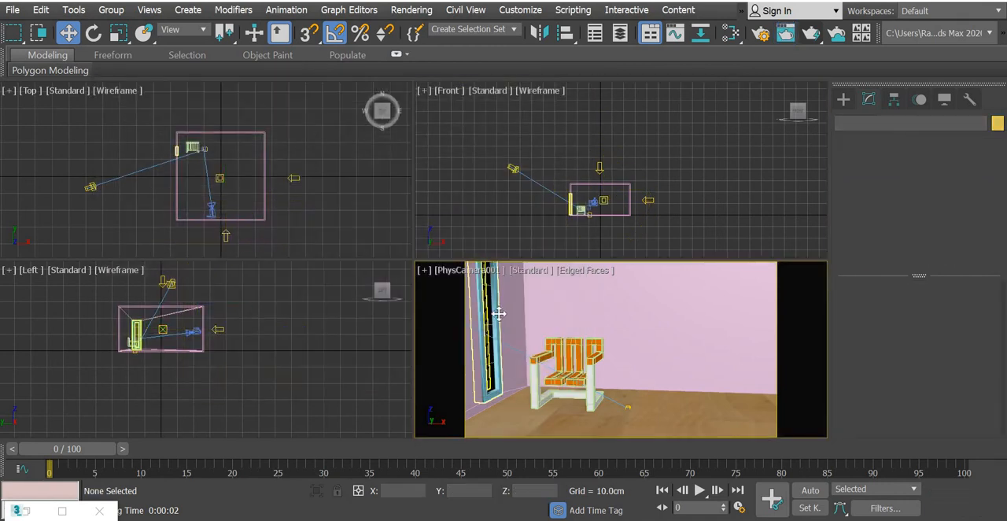
{"action": "left_click", "coordinate": [499, 314]}
{"action": "key", "text": "m"}
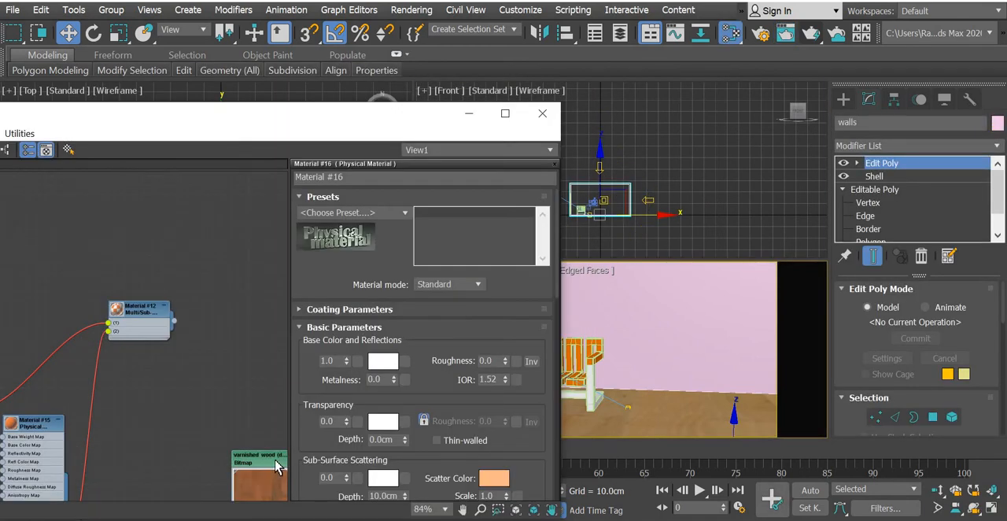
{"action": "right_click", "coordinate": [274, 464]}
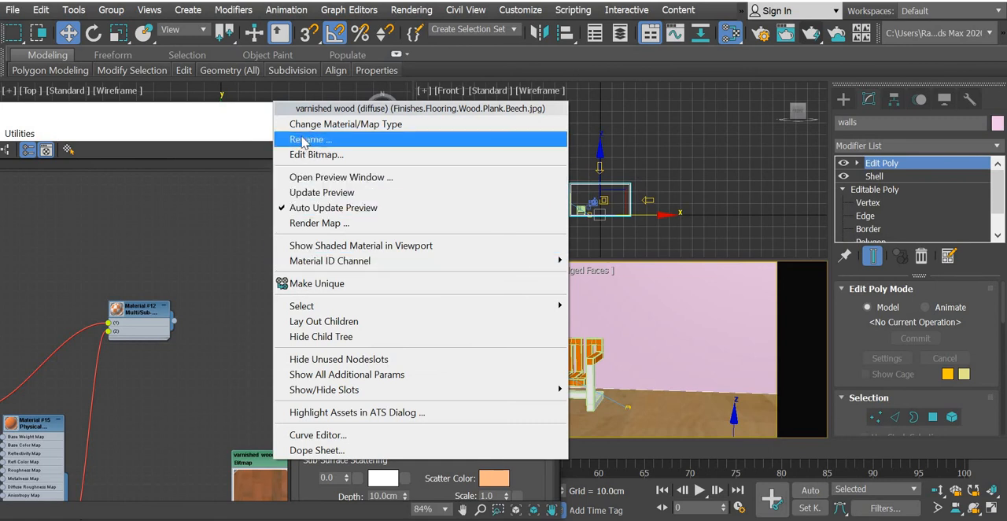
{"action": "left_click", "coordinate": [363, 112]}
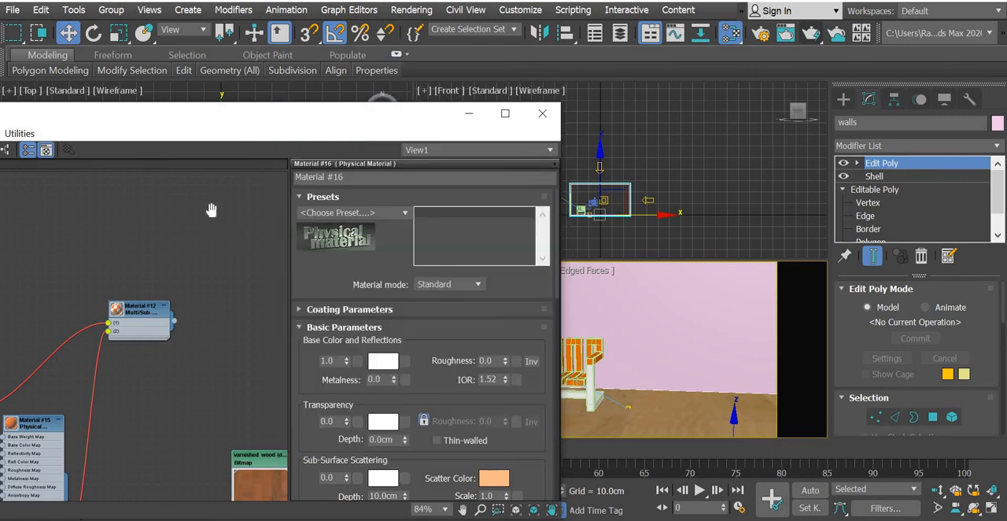
{"action": "left_click_drag", "start_coordinate": [212, 115], "coordinate": [88, 49]}
{"action": "middle_click_drag", "start_coordinate": [90, 260], "coordinate": [19, 177]}
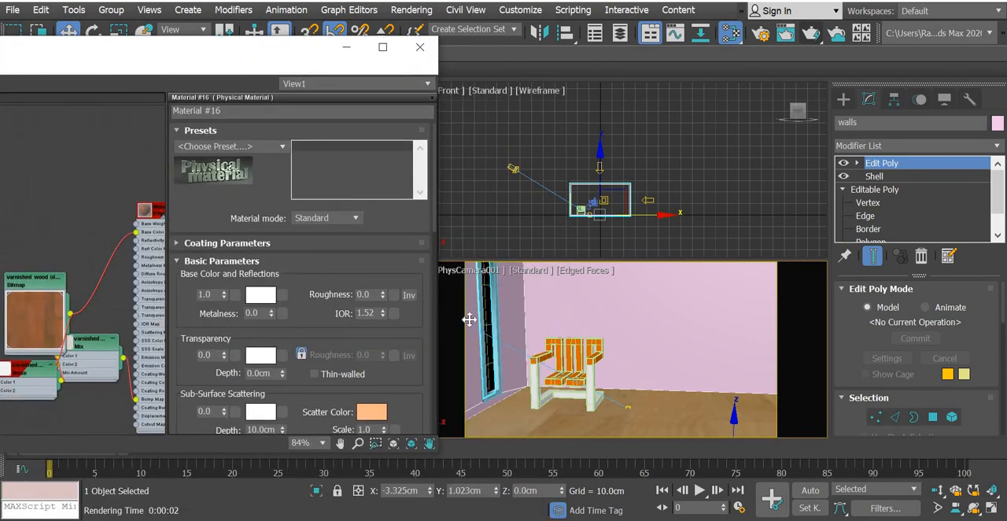
{"action": "scroll", "coordinate": [603, 153], "scroll_direction": "up", "scroll_amount": 6}
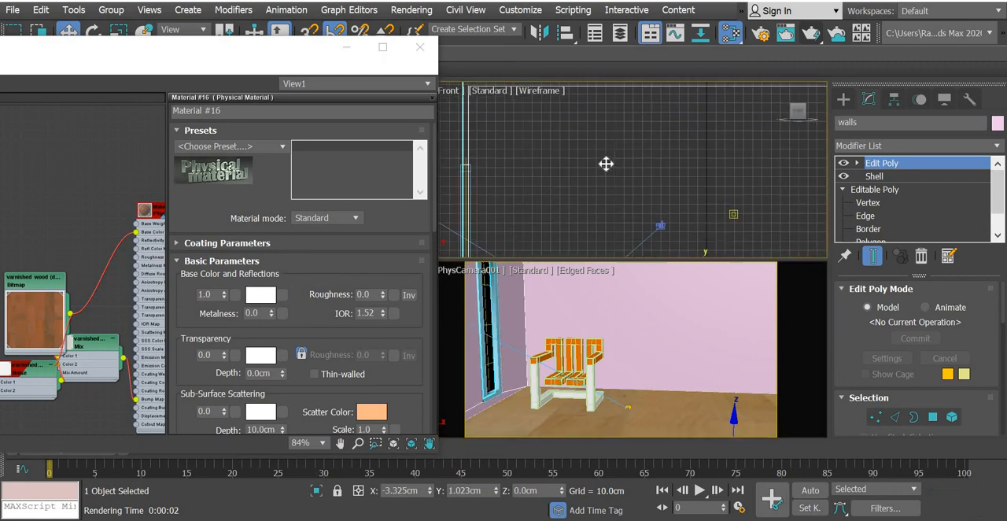
{"action": "left_click", "coordinate": [655, 132]}
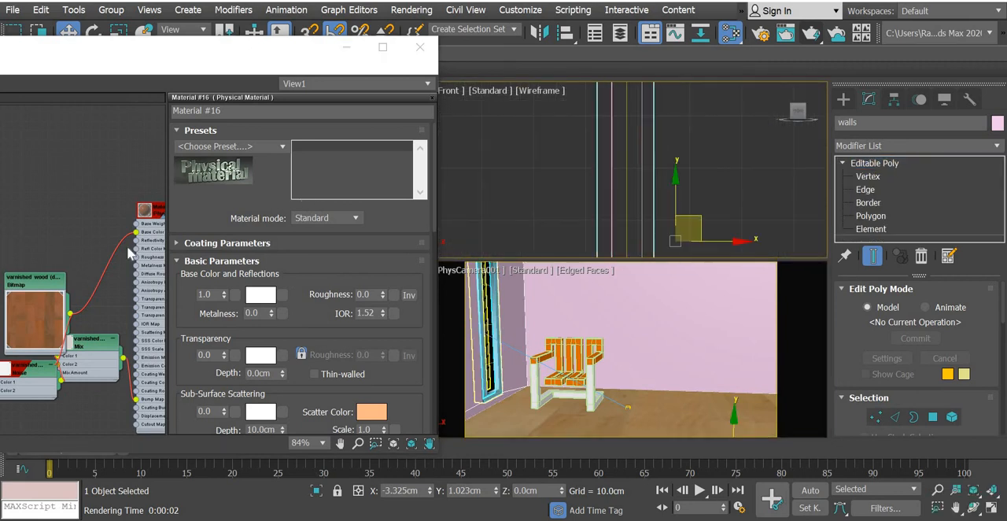
{"action": "right_click", "coordinate": [154, 207]}
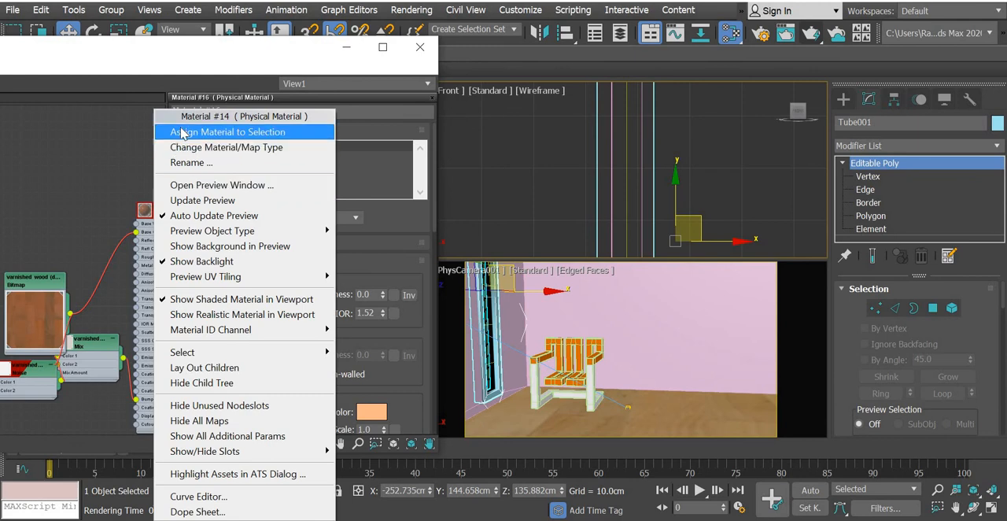
{"action": "left_click", "coordinate": [180, 131]}
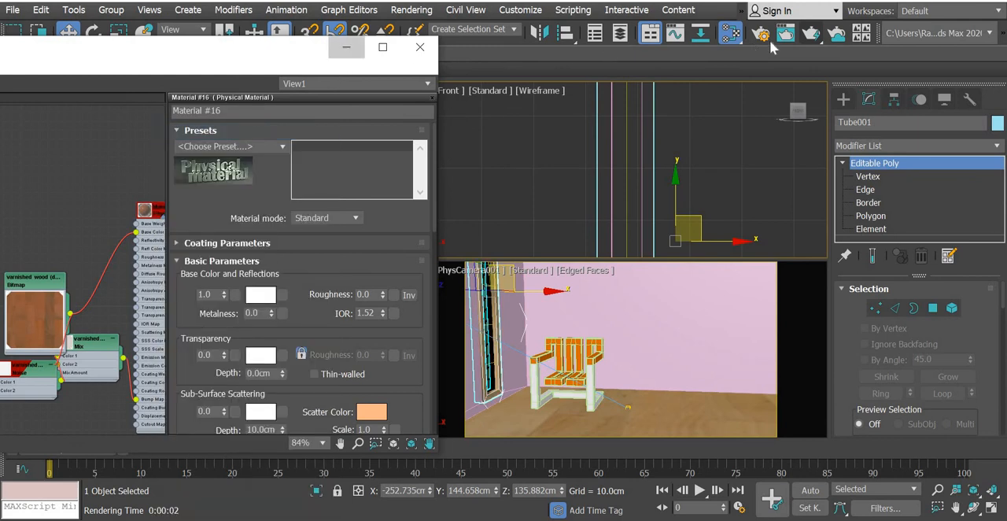
Render the camera view and examine the wood texture on the window frame up close.
{"action": "left_click", "coordinate": [346, 47]}
{"action": "key", "text": "shift+q"}
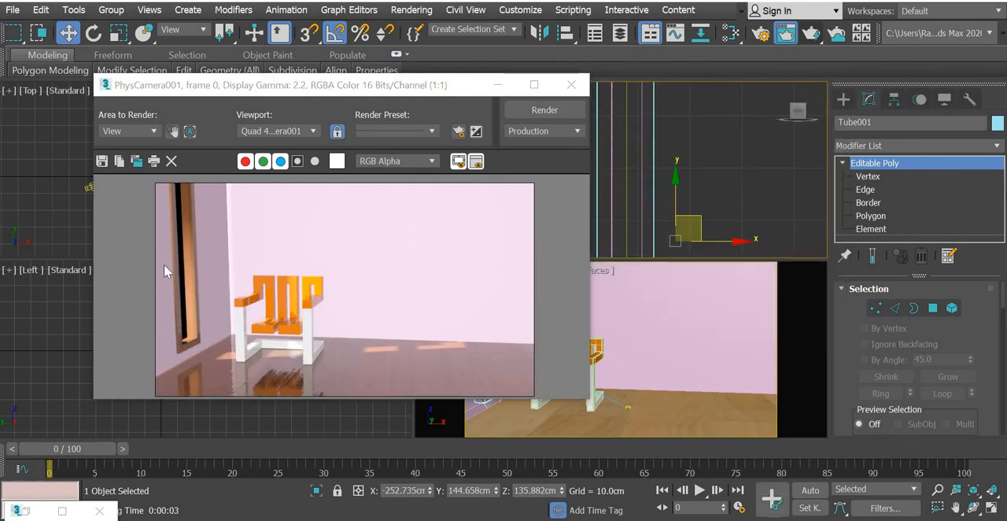
{"action": "scroll", "coordinate": [164, 265], "scroll_direction": "up", "scroll_amount": 2}
{"action": "middle_click_drag", "start_coordinate": [164, 265], "coordinate": [342, 248]}
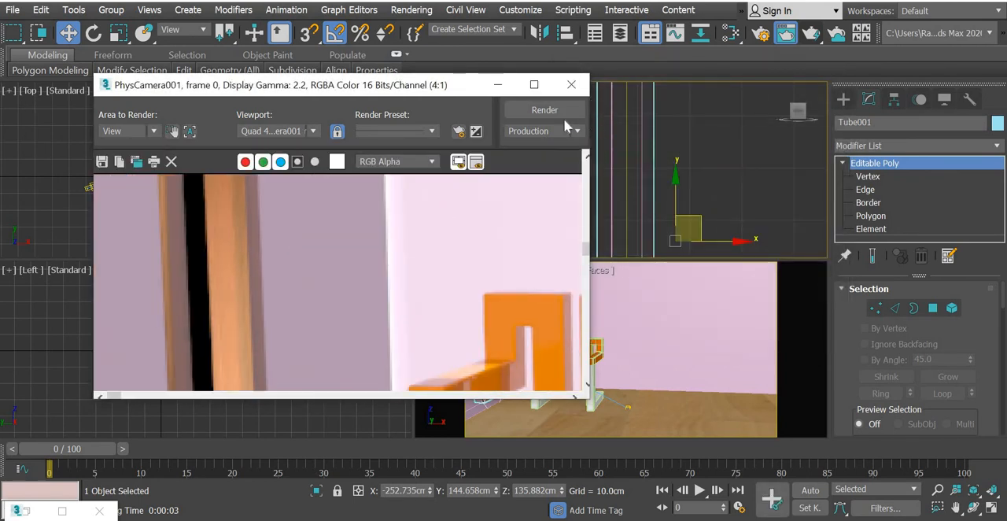
{"action": "left_click", "coordinate": [571, 84]}
Add a UVW Map modifier with Box mapping to the window frame and check it with a camera render.
{"action": "left_click", "coordinate": [649, 157]}
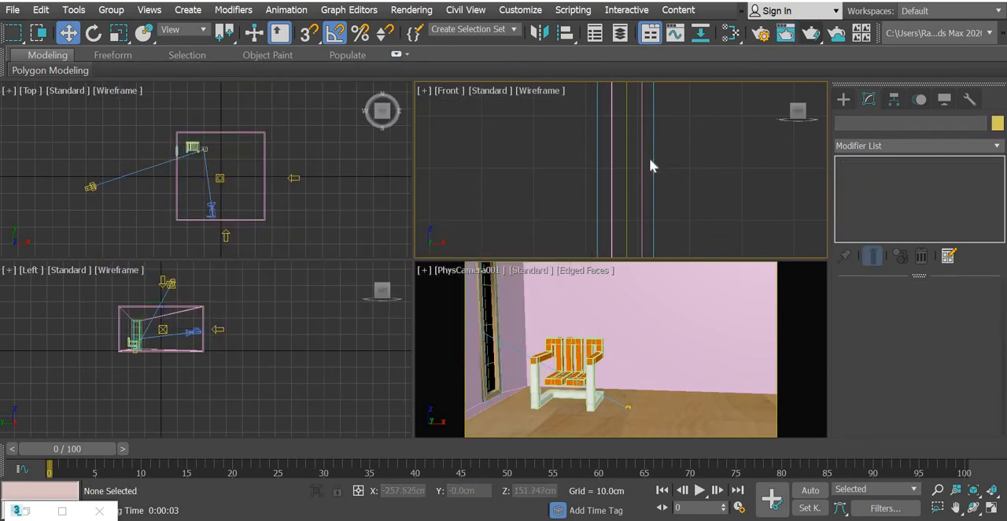
{"action": "left_click", "coordinate": [651, 156]}
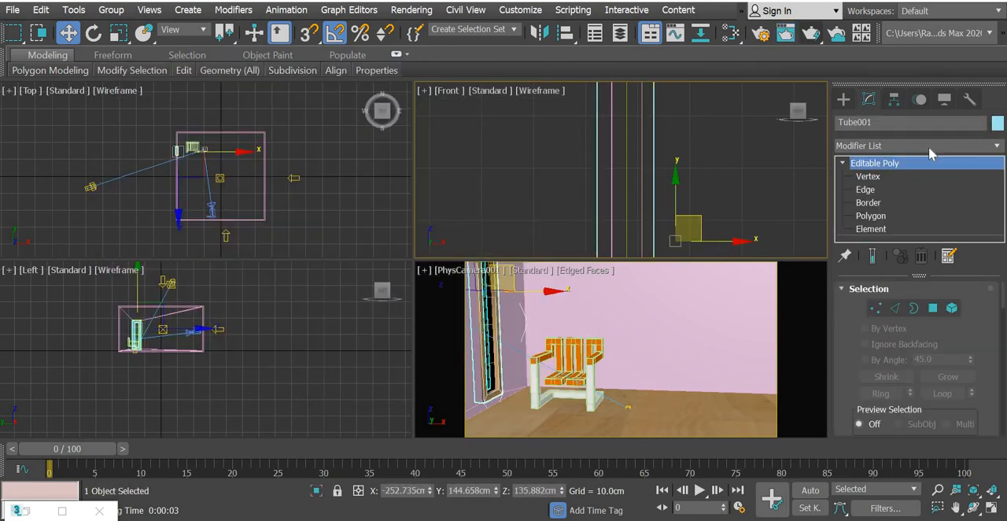
{"action": "left_click", "coordinate": [931, 145]}
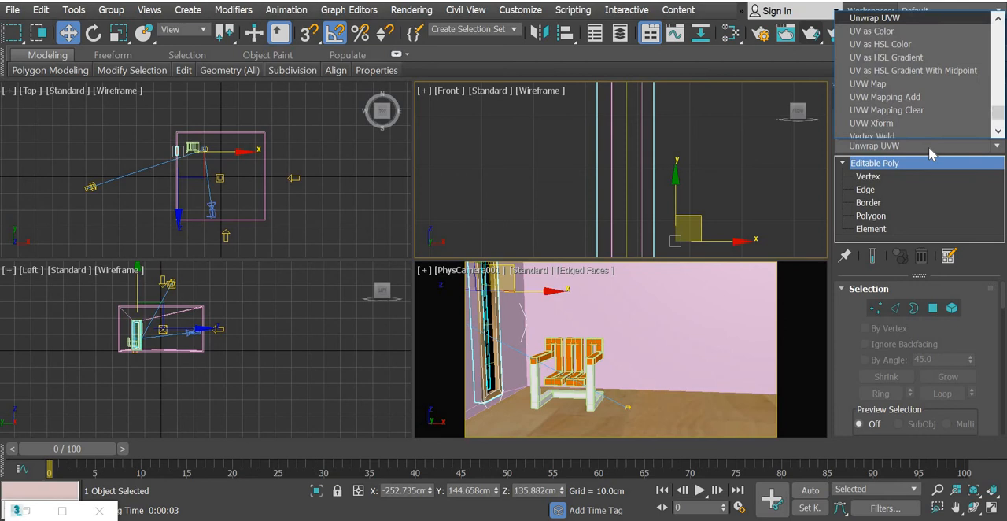
{"action": "scroll", "coordinate": [919, 85], "scroll_direction": "down", "scroll_amount": 1}
{"action": "scroll", "coordinate": [919, 85], "scroll_direction": "up", "scroll_amount": 1}
{"action": "left_click", "coordinate": [893, 83]}
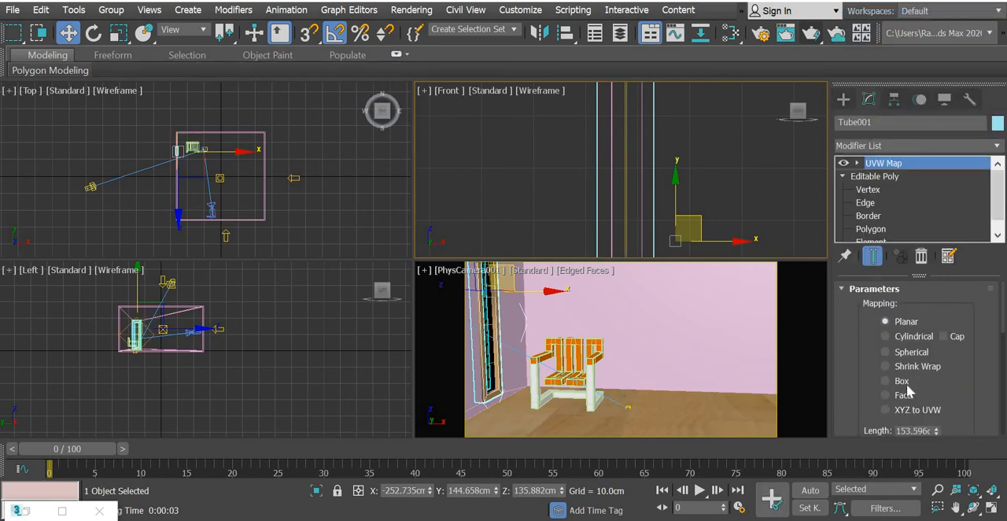
{"action": "left_click", "coordinate": [901, 381]}
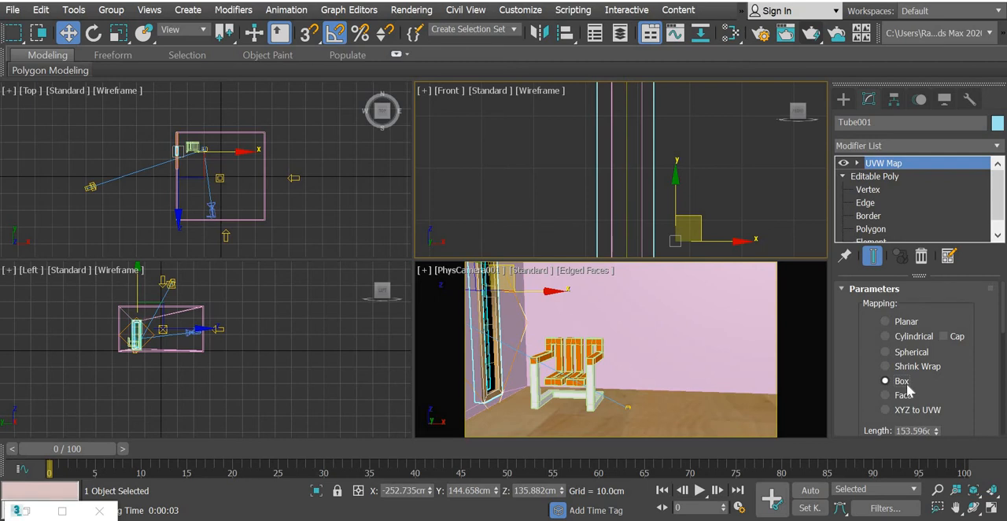
{"action": "left_click", "coordinate": [810, 31]}
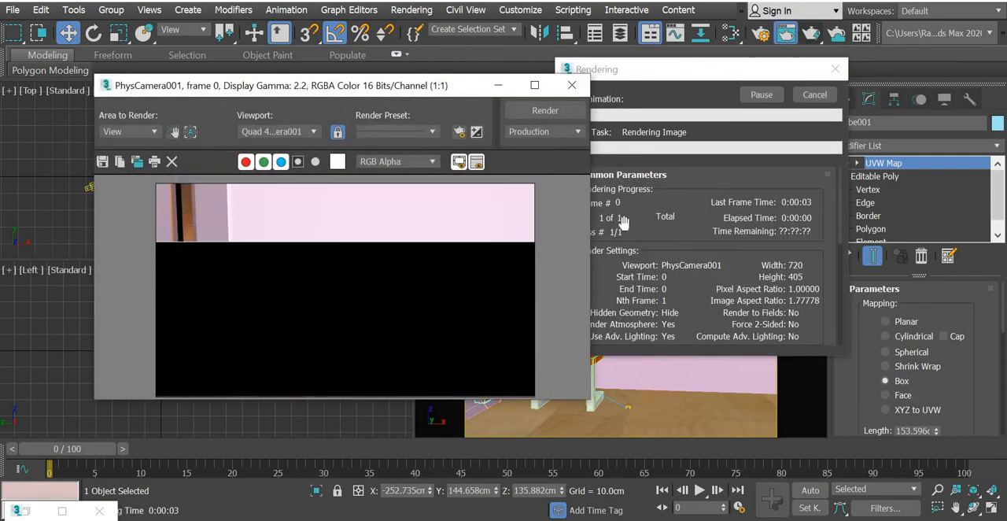
{"action": "left_click", "coordinate": [571, 85]}
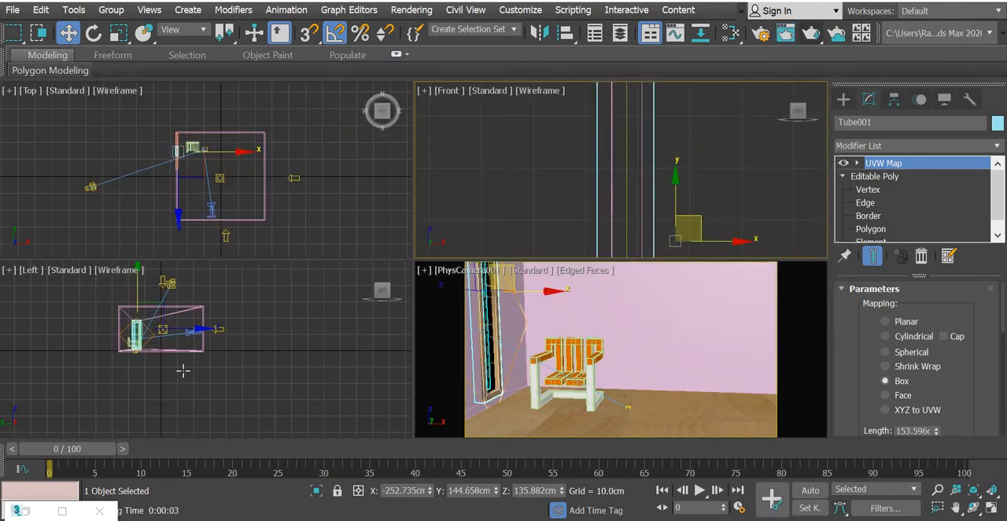
Rotate the UVW Map gizmo in the Left view until its box is square to the window frame, and render the camera view.
{"action": "scroll", "coordinate": [182, 370], "scroll_direction": "up", "scroll_amount": 6}
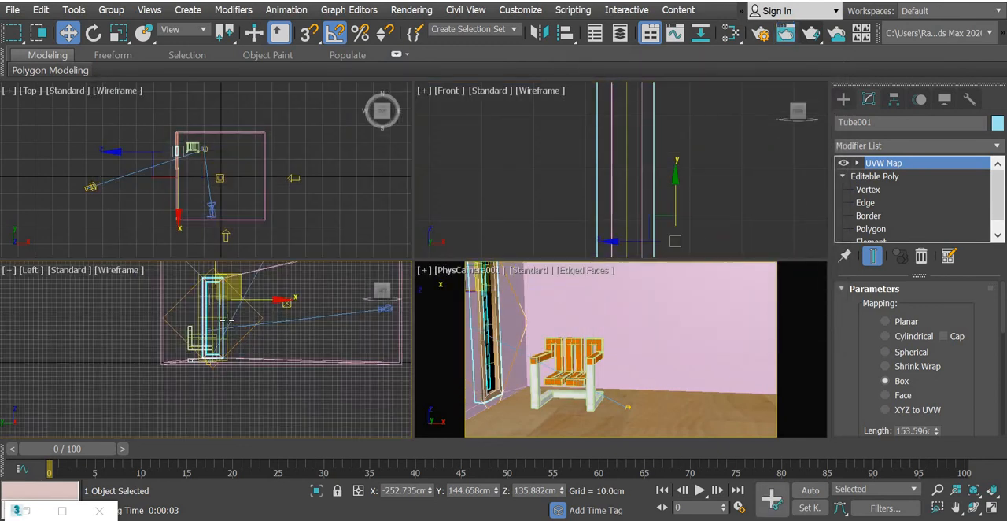
{"action": "left_click", "coordinate": [849, 163]}
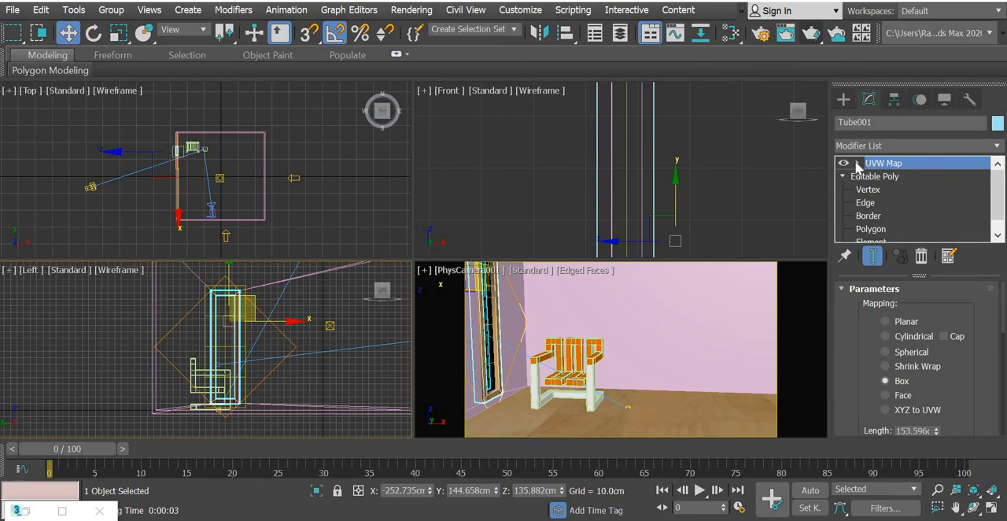
{"action": "left_click", "coordinate": [94, 32]}
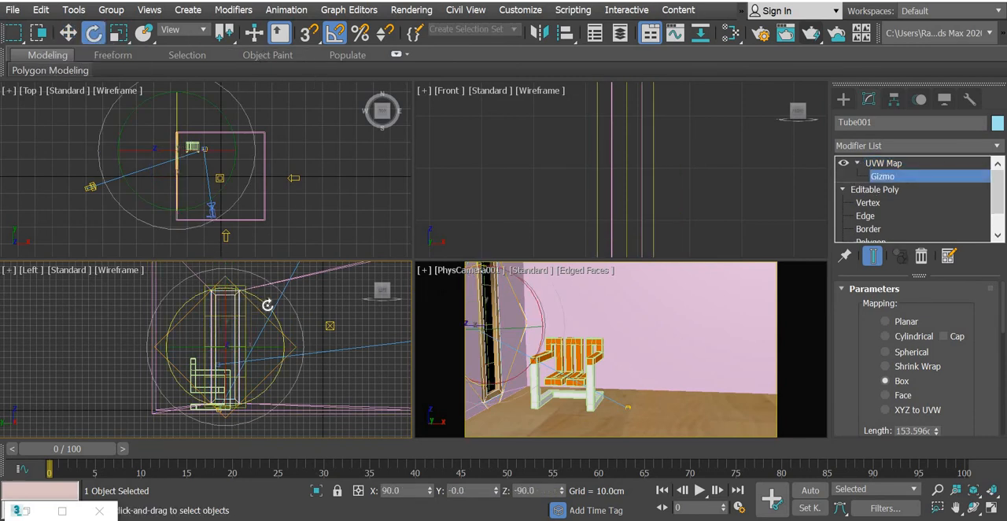
{"action": "left_click_drag", "start_coordinate": [267, 304], "coordinate": [276, 330]}
{"action": "left_click", "coordinate": [600, 361]}
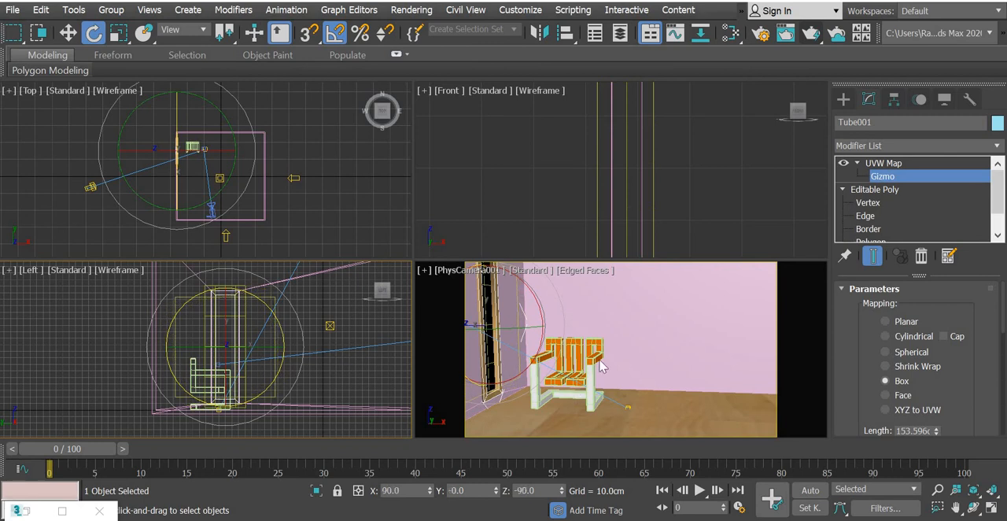
{"action": "left_click", "coordinate": [811, 36]}
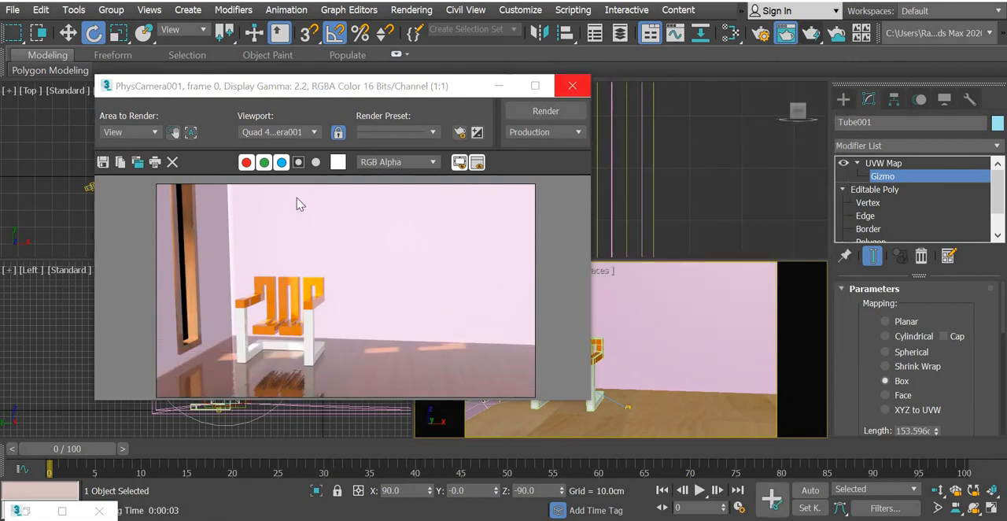
{"action": "left_click", "coordinate": [572, 85]}
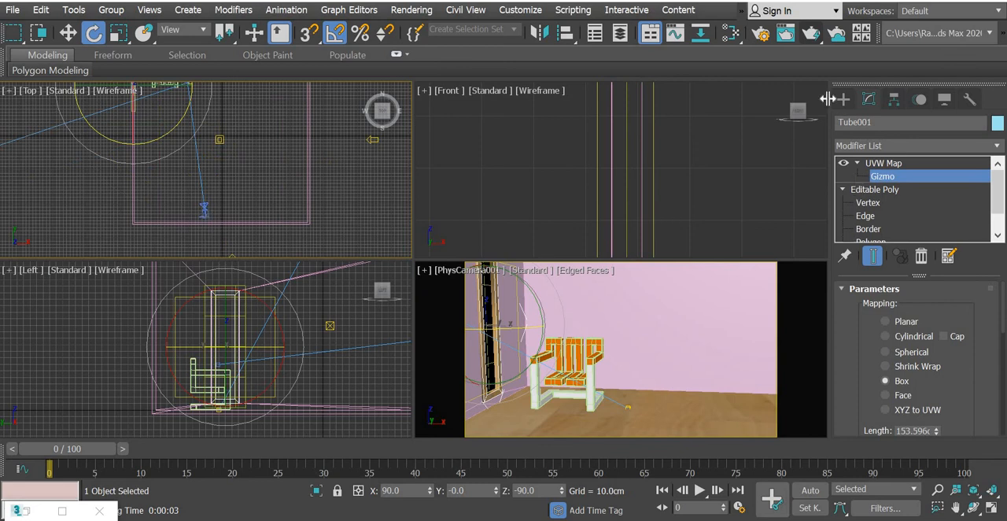
Move the physical camera sideways to X about 28 cm and Y about -238 cm, and render the camera view.
{"action": "left_click", "coordinate": [843, 99]}
{"action": "left_click", "coordinate": [204, 210]}
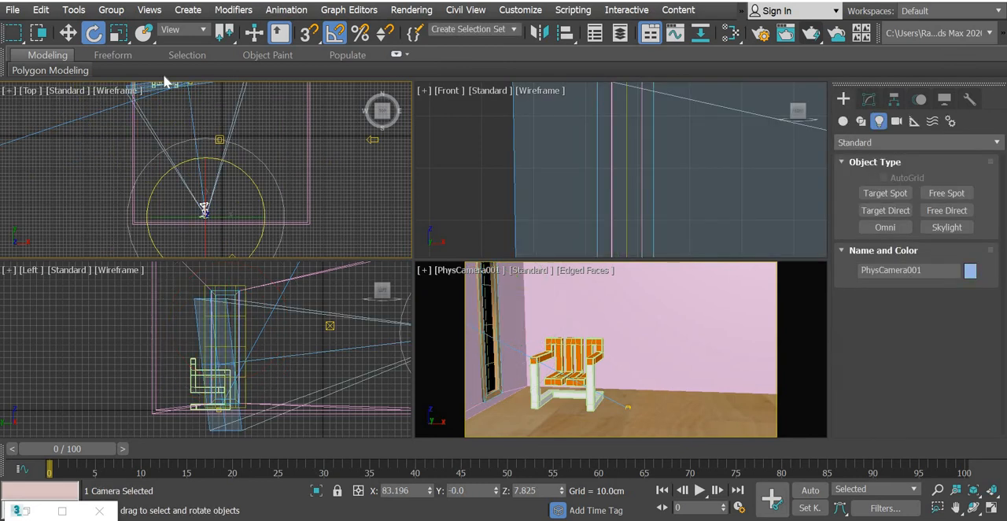
{"action": "key", "text": "w"}
{"action": "left_click_drag", "start_coordinate": [250, 212], "coordinate": [281, 218]}
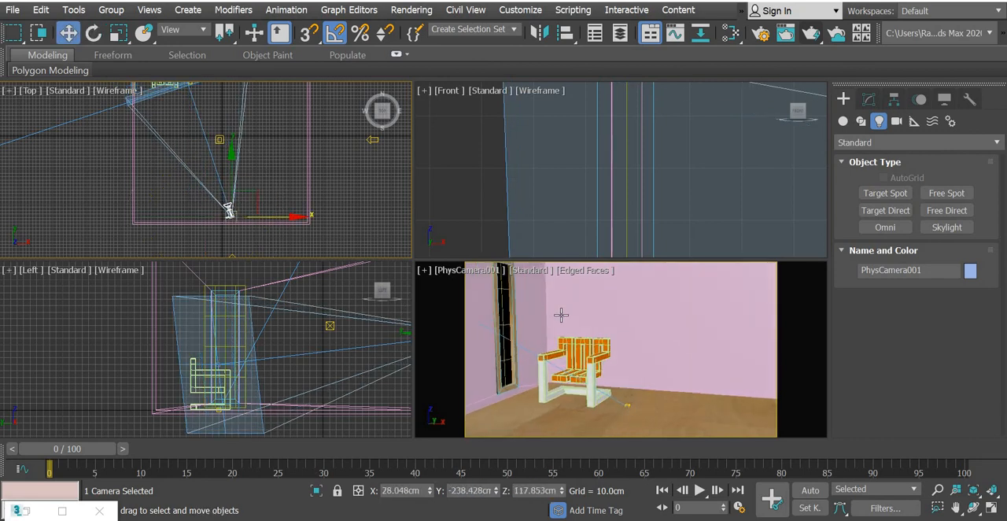
{"action": "left_click", "coordinate": [822, 34]}
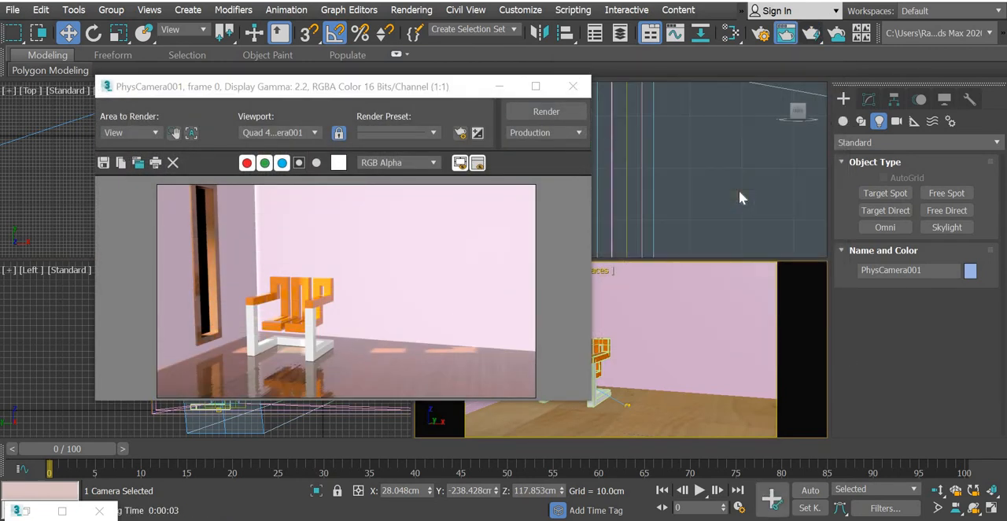
{"action": "left_click", "coordinate": [573, 86]}
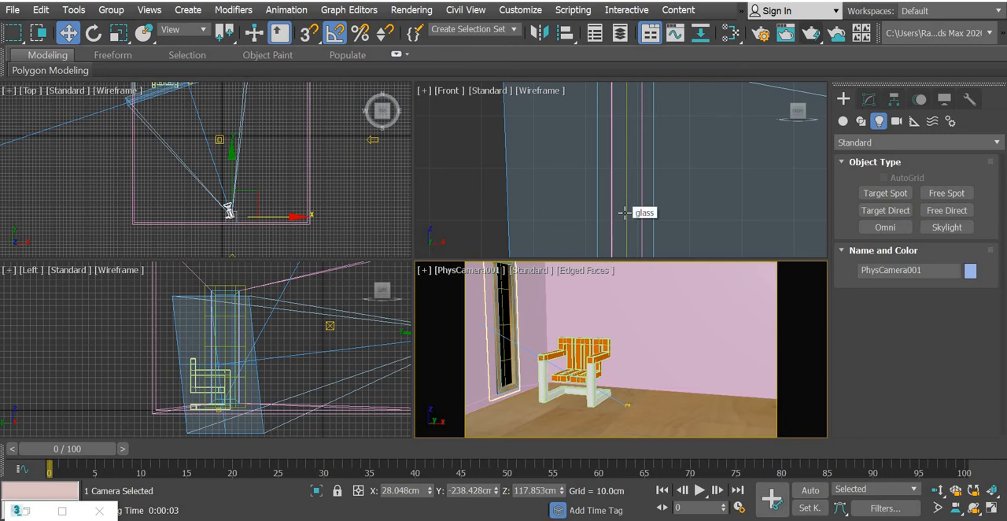
Choose Bitmap as the type of the scene's environment map.
{"action": "key", "text": "8"}
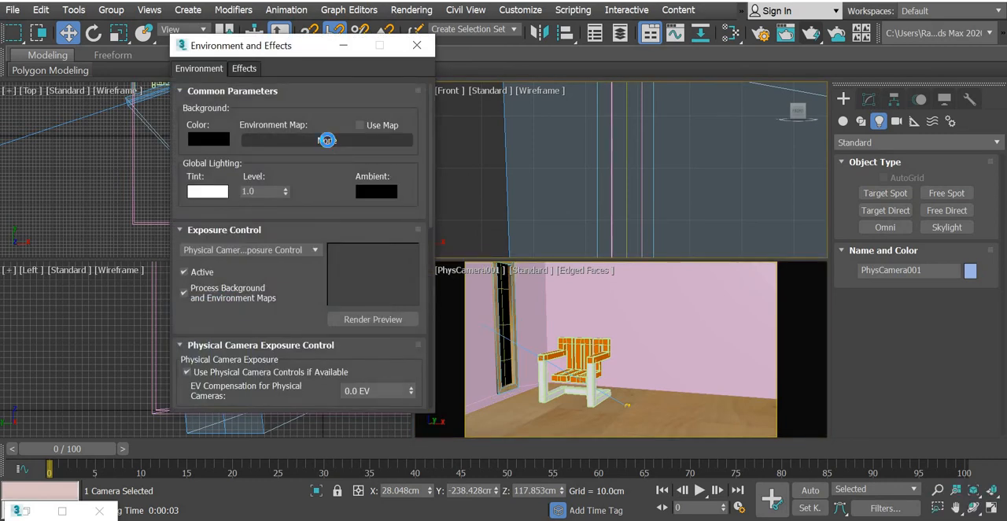
{"action": "left_click", "coordinate": [327, 140]}
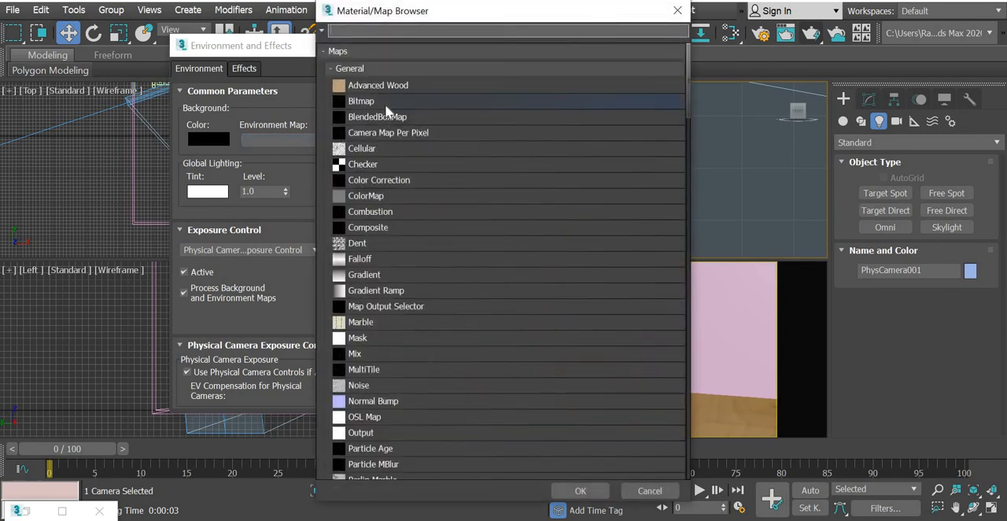
{"action": "double_click", "coordinate": [385, 102]}
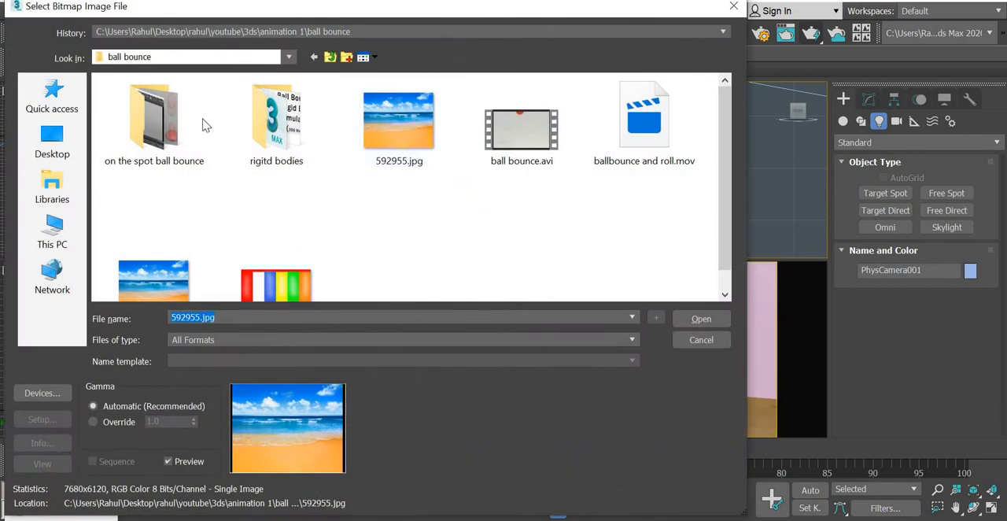
Load palermo_square_2k.hdr from the hdri folder inside the youtube textures folder as the environment bitmap.
{"action": "left_click", "coordinate": [188, 59]}
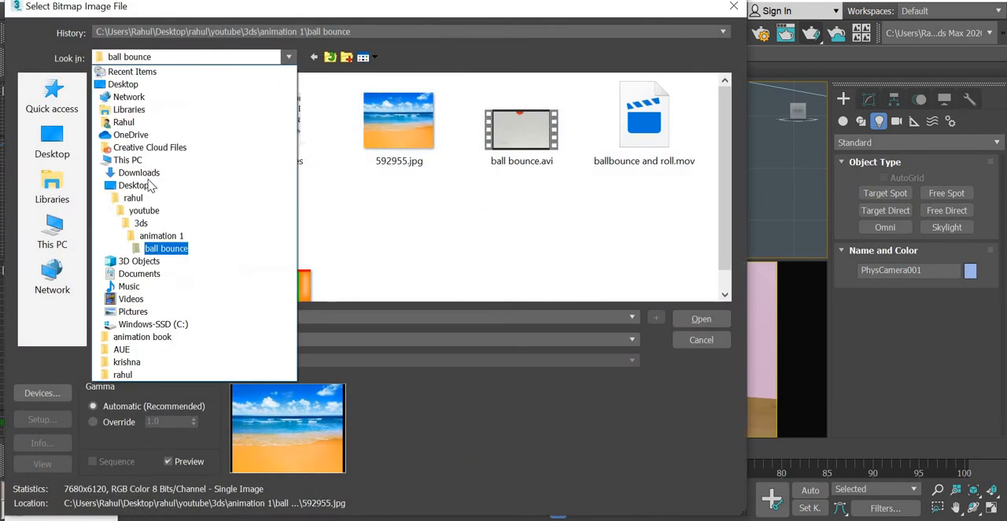
{"action": "left_click", "coordinate": [140, 224]}
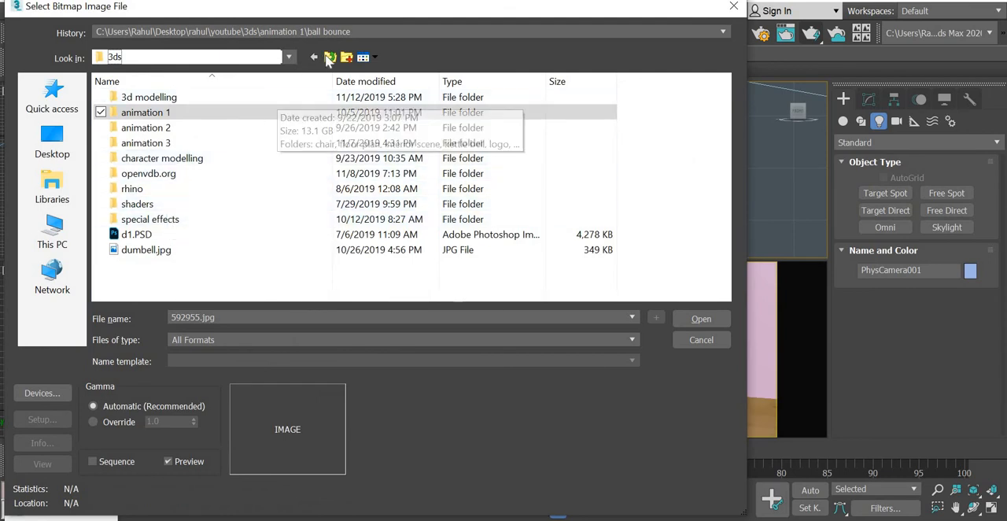
{"action": "key", "text": "BackSpace"}
{"action": "scroll", "coordinate": [311, 196], "scroll_direction": "down", "scroll_amount": 5}
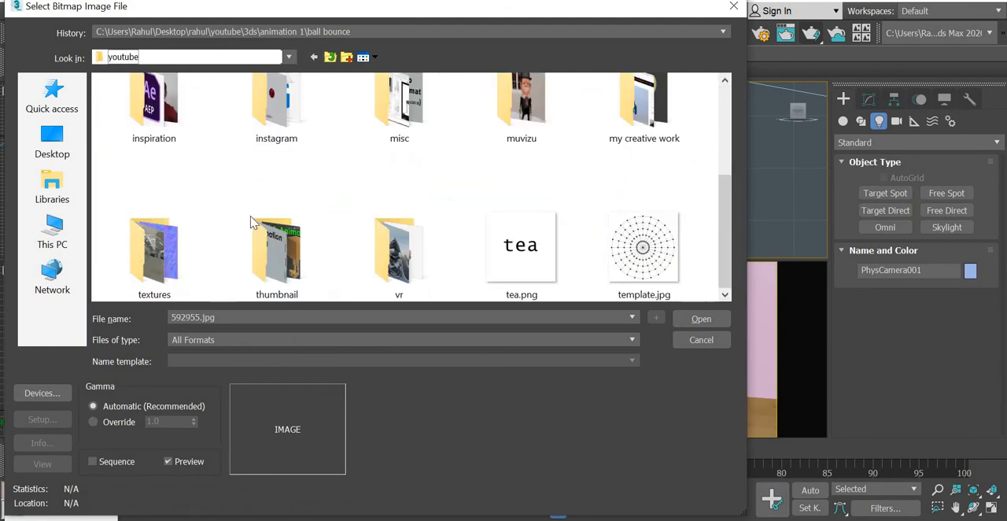
{"action": "double_click", "coordinate": [154, 244]}
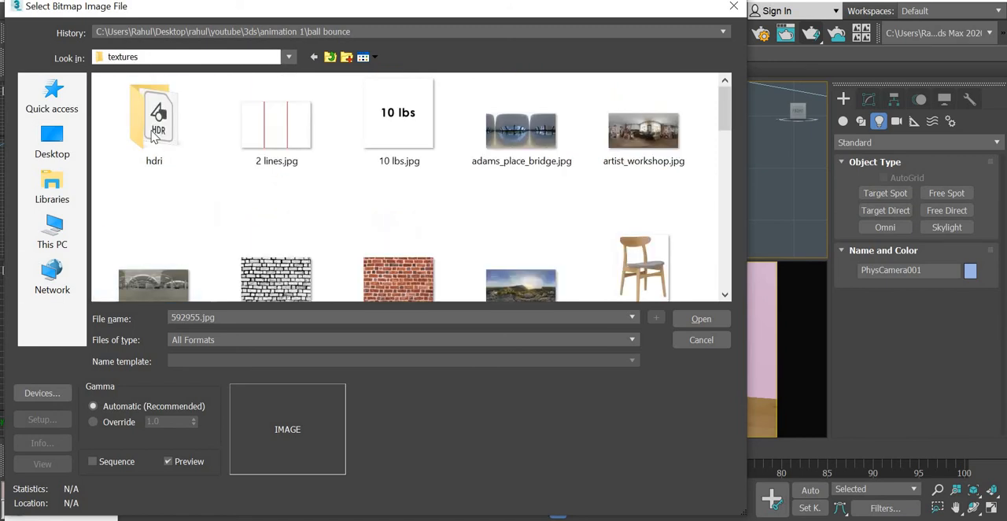
{"action": "double_click", "coordinate": [154, 135]}
{"action": "left_click", "coordinate": [154, 135]}
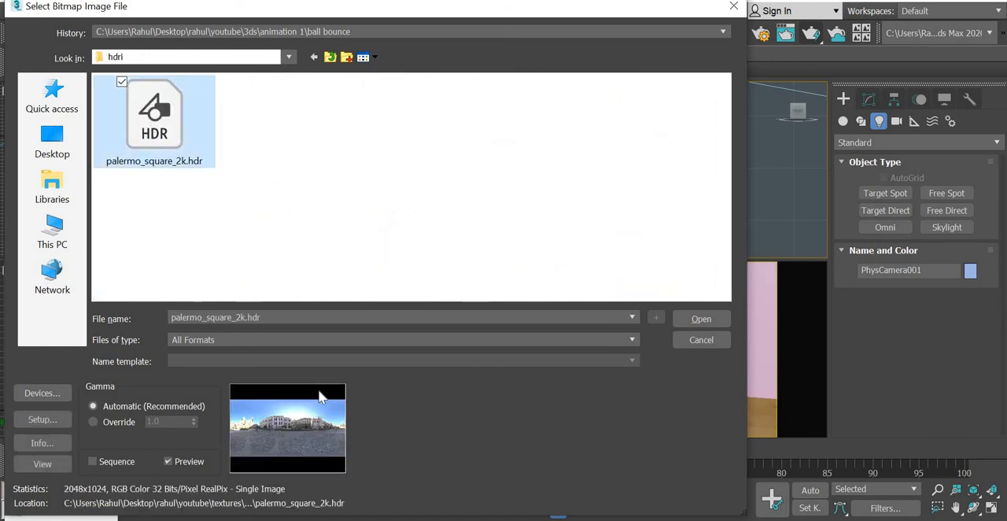
{"action": "left_click", "coordinate": [704, 321]}
{"action": "left_click", "coordinate": [236, 347]}
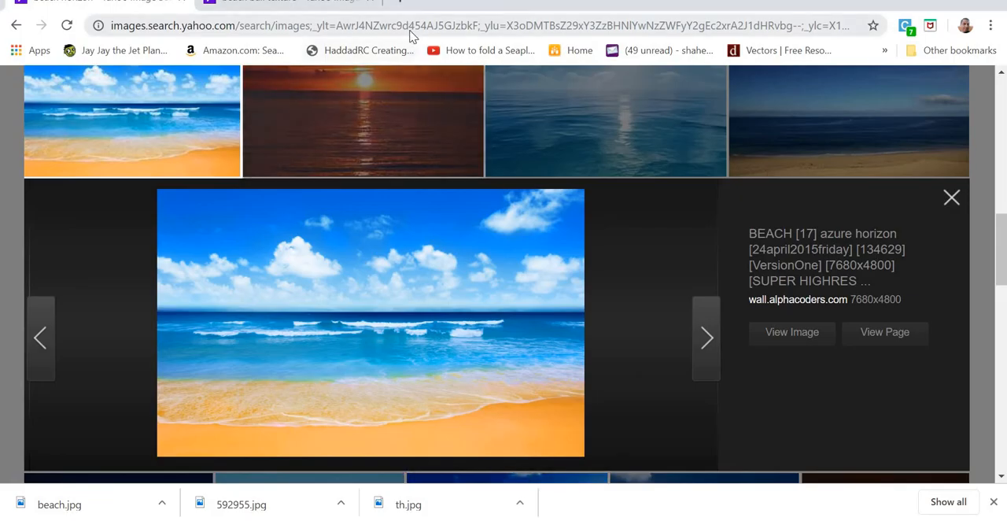
Switch to the web browser, search for hdri haven and open the HDRI Haven site.
{"action": "left_click", "coordinate": [410, 34]}
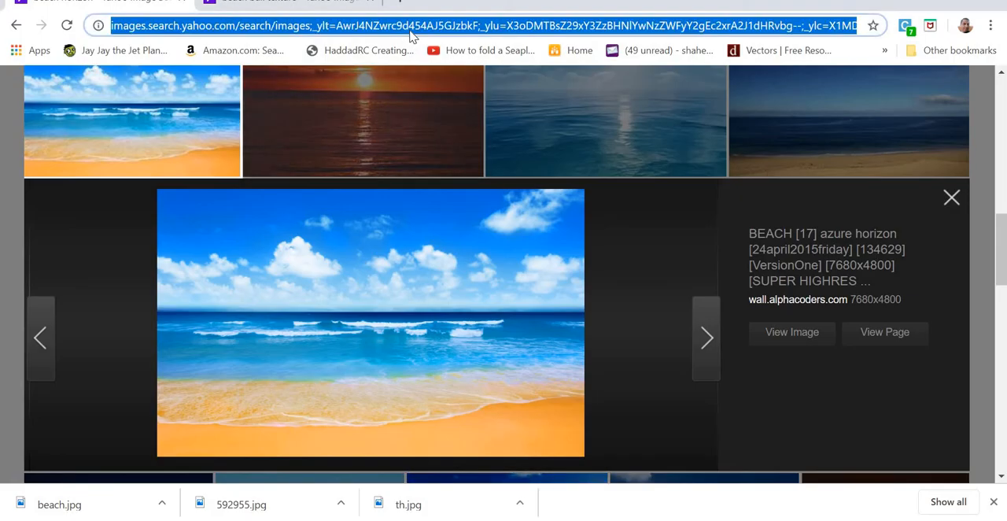
{"action": "type", "text": "hdri h"}
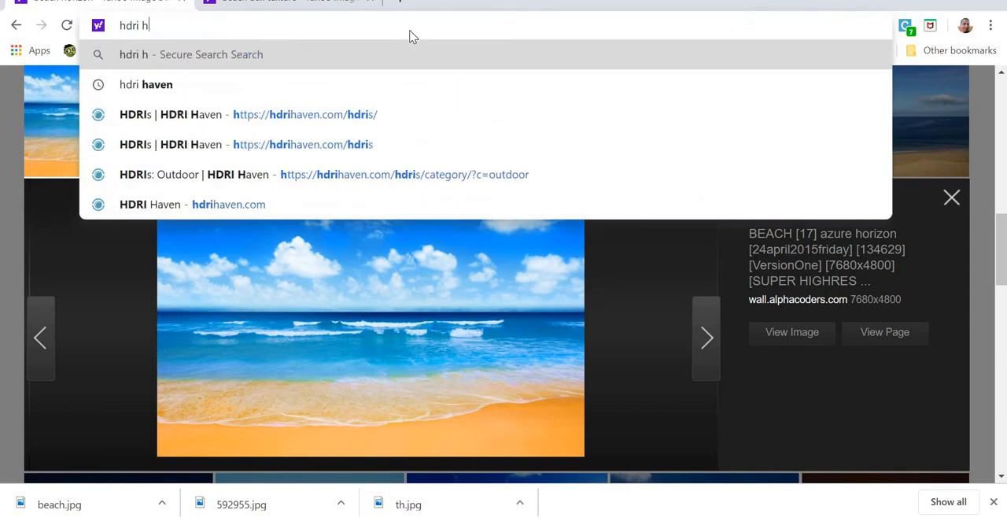
{"action": "type", "text": "aven"}
{"action": "key", "text": "Return"}
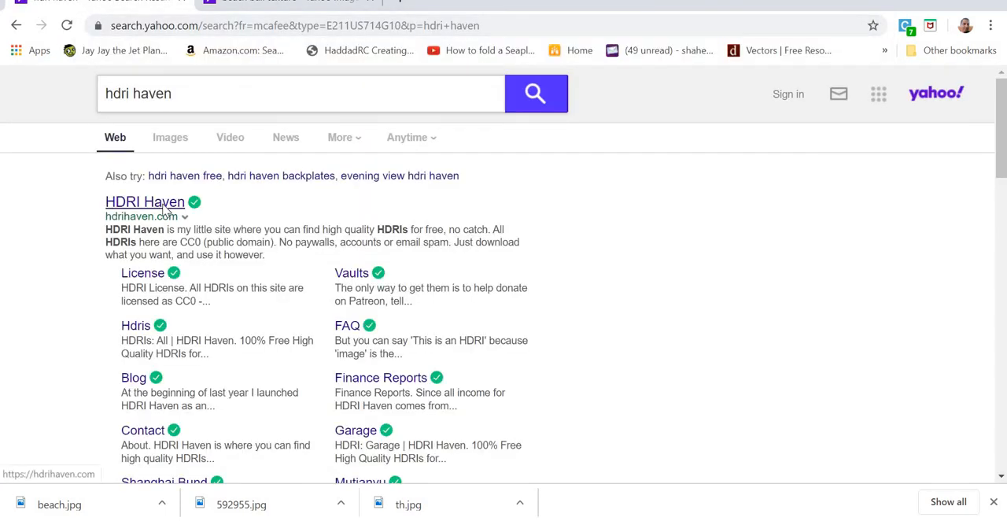
{"action": "left_click", "coordinate": [145, 206]}
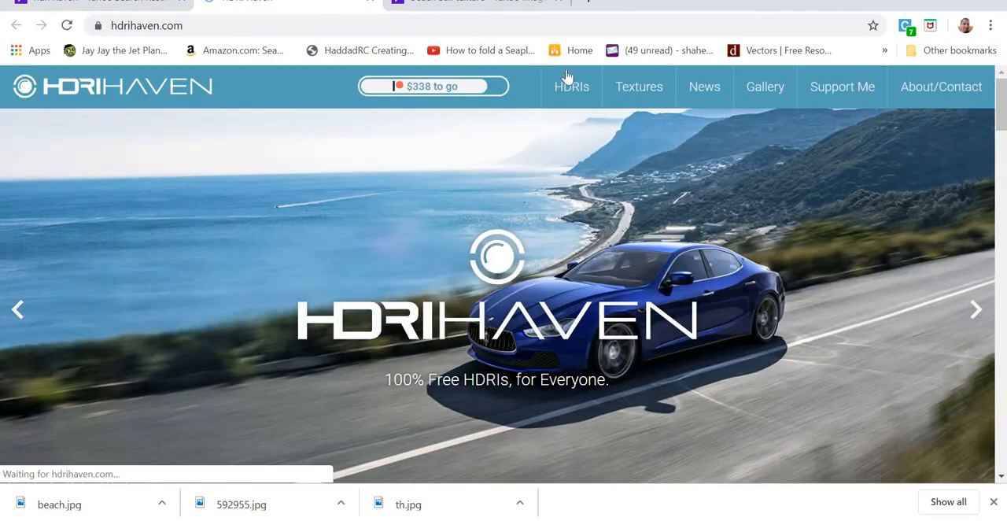
Browse the Outdoor HDRIs on HDRI Haven and examine the autumn forest image and its download resolutions.
{"action": "left_click", "coordinate": [572, 89]}
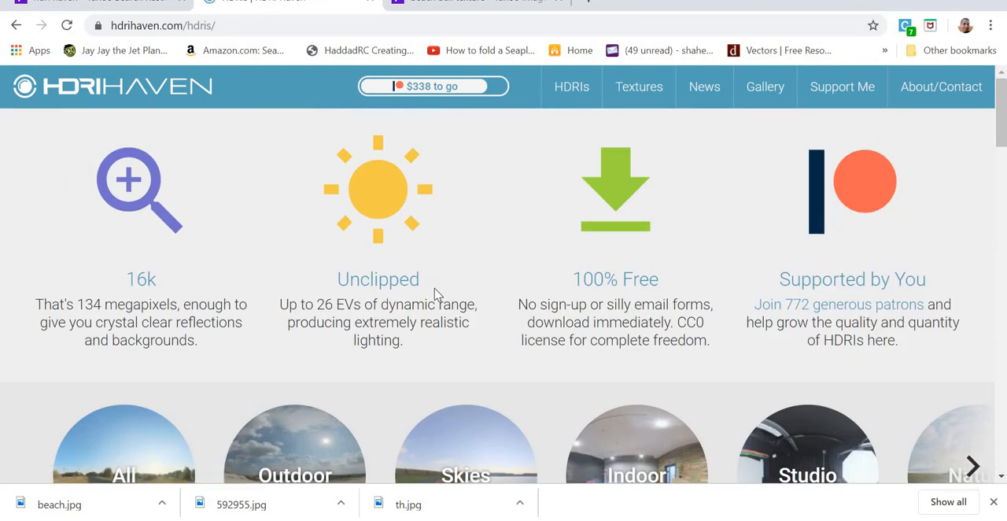
{"action": "scroll", "coordinate": [281, 295], "scroll_direction": "down", "scroll_amount": 2}
{"action": "left_click", "coordinate": [280, 295]}
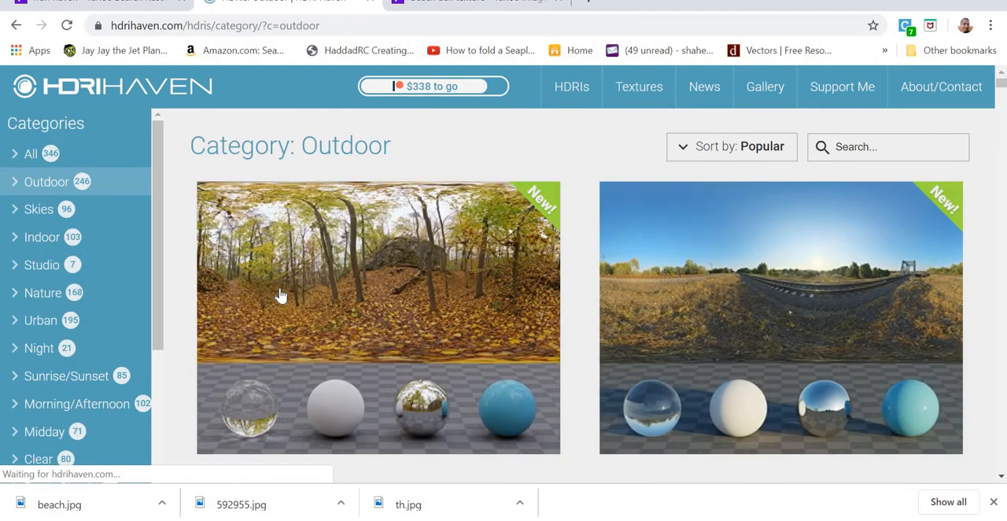
{"action": "scroll", "coordinate": [281, 295], "scroll_direction": "down", "scroll_amount": 1}
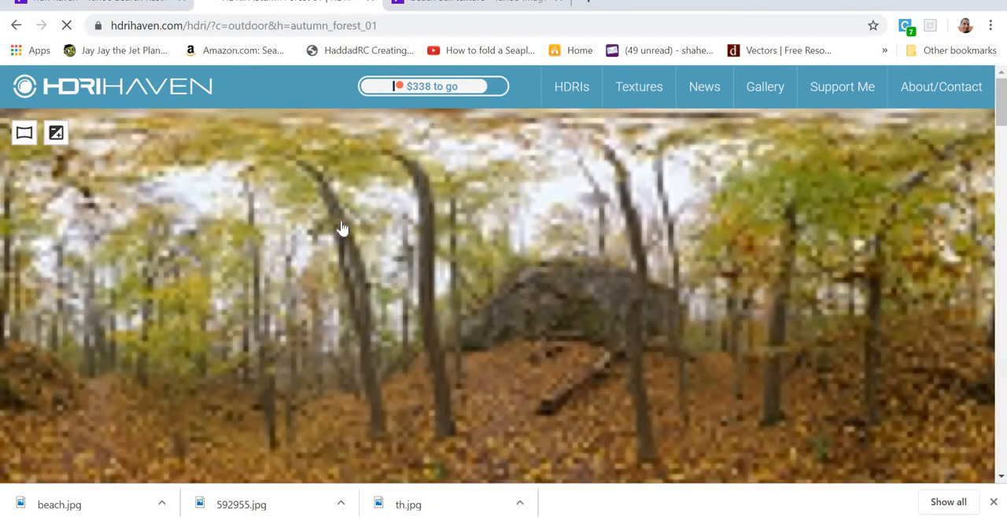
{"action": "scroll", "coordinate": [342, 228], "scroll_direction": "down", "scroll_amount": 10}
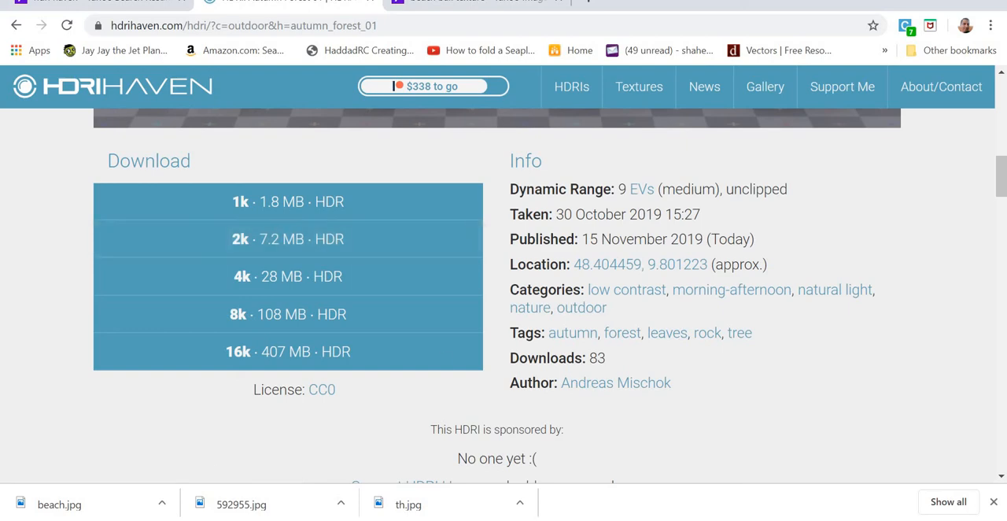
{"action": "scroll", "coordinate": [441, 357], "scroll_direction": "up", "scroll_amount": 3}
{"action": "left_click", "coordinate": [440, 351]}
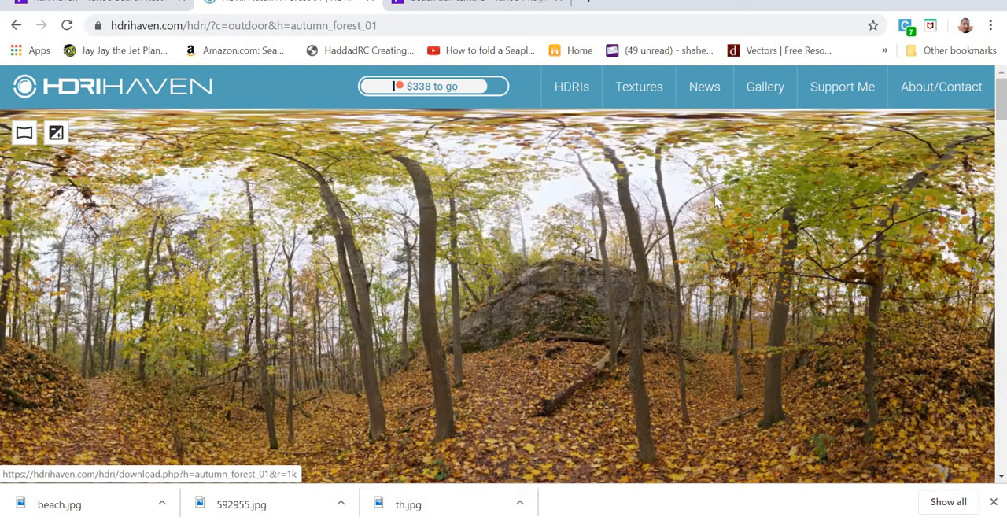
{"action": "scroll", "coordinate": [660, 288], "scroll_direction": "down", "scroll_amount": 4}
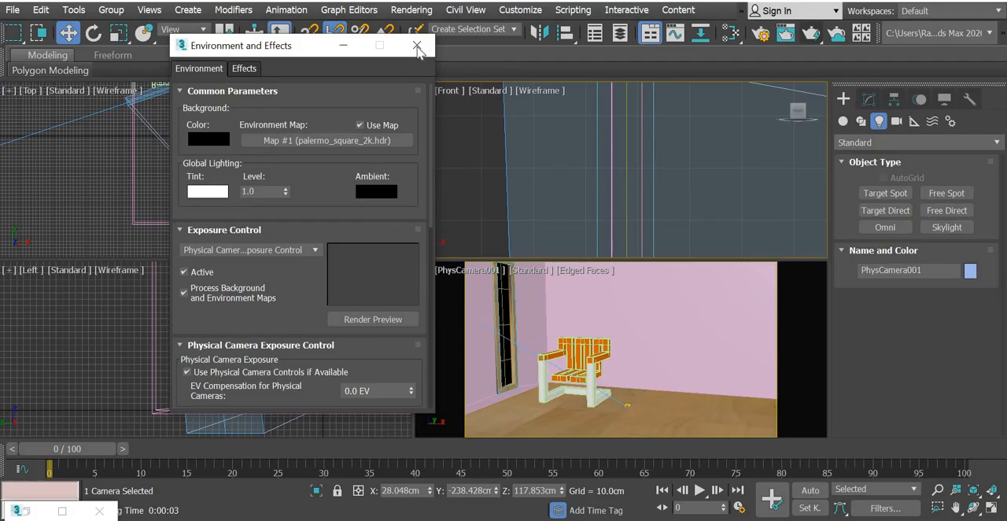
Switch back to 3ds Max, render the camera view with the HDR environment, and close the render and environment windows.
{"action": "left_click", "coordinate": [811, 33]}
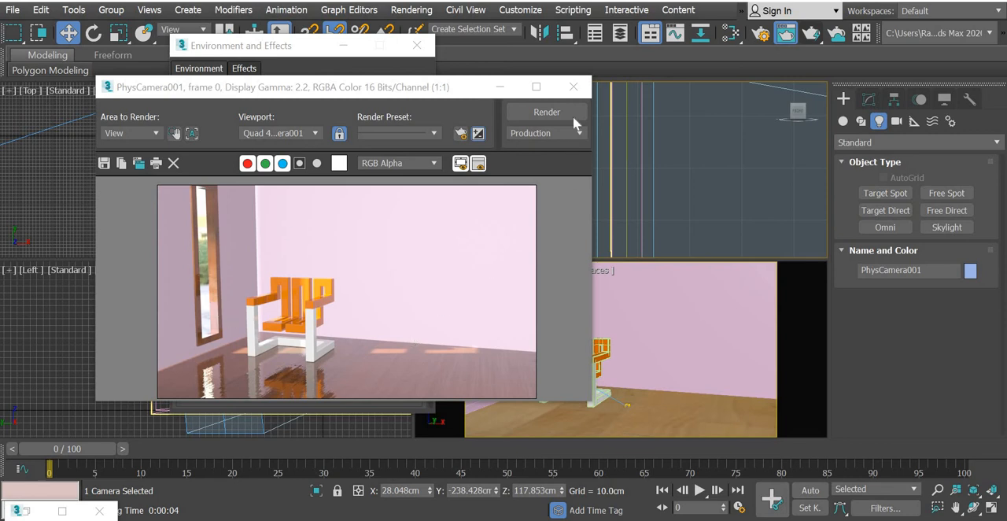
{"action": "left_click", "coordinate": [572, 86]}
{"action": "left_click", "coordinate": [416, 45]}
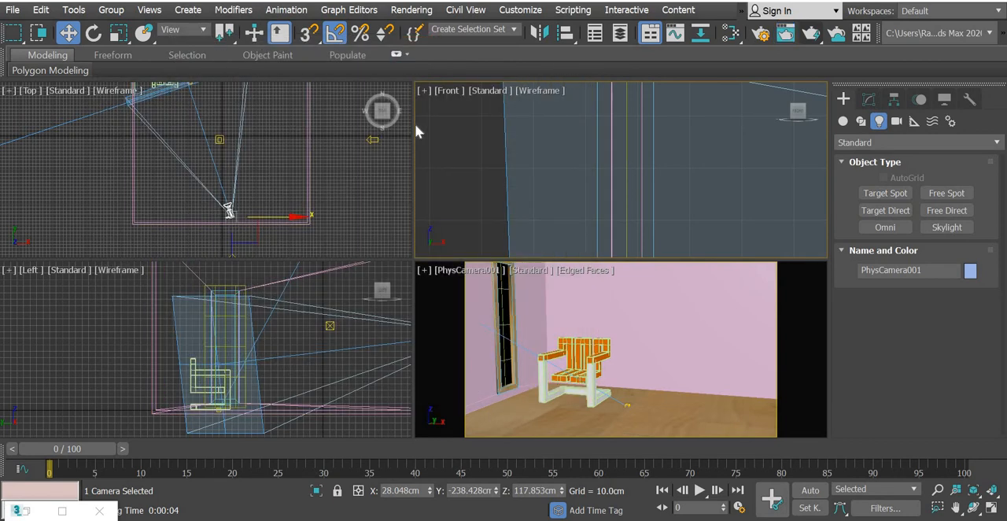
Add a new Physical Material in the Slate Material Editor and assign it to the walls.
{"action": "key", "text": "m"}
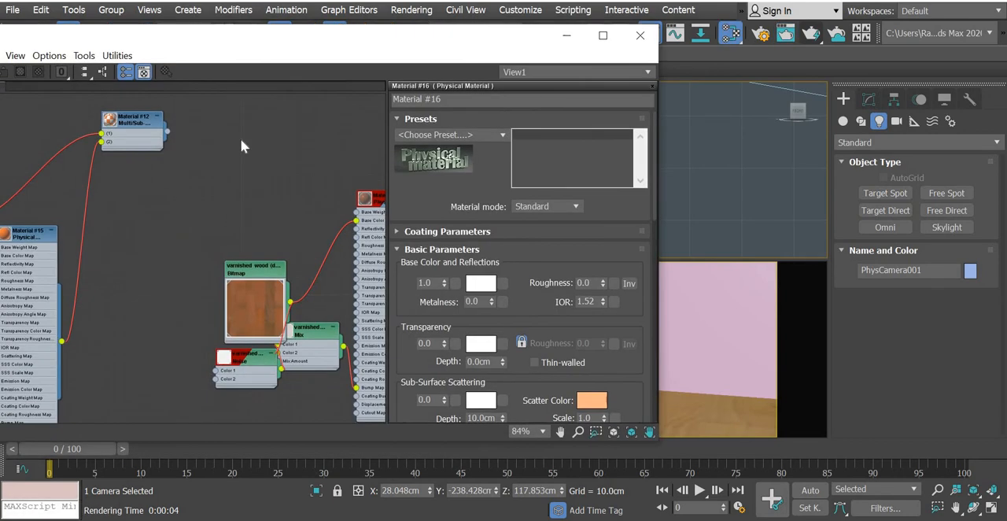
{"action": "middle_click_drag", "start_coordinate": [177, 222], "coordinate": [344, 239]}
{"action": "scroll", "coordinate": [344, 238], "scroll_direction": "down", "scroll_amount": 2}
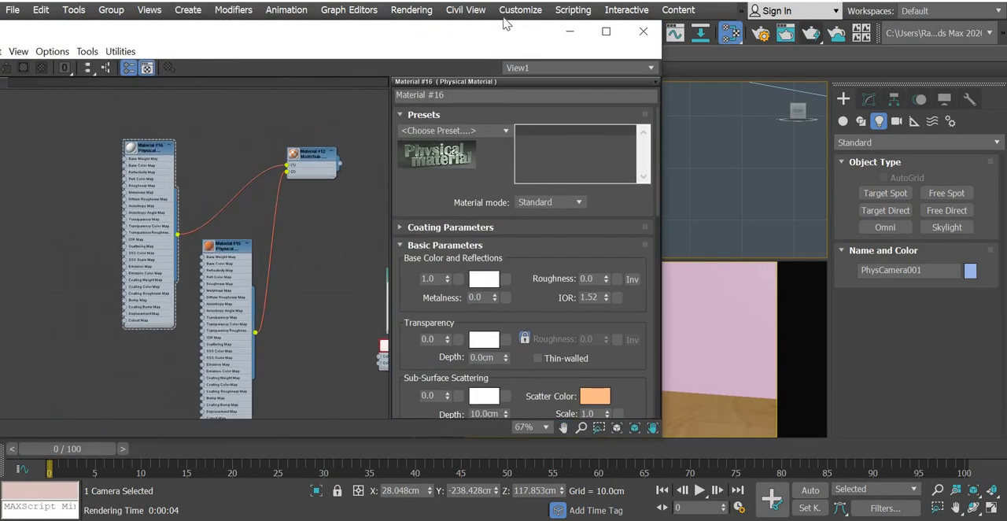
{"action": "left_click_drag", "start_coordinate": [506, 24], "coordinate": [828, 8]}
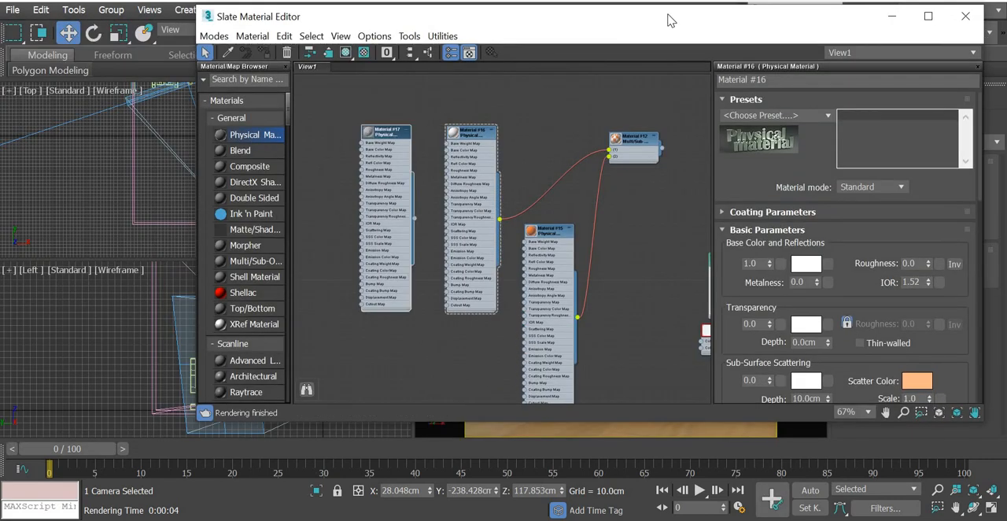
{"action": "left_click_drag", "start_coordinate": [338, 16], "coordinate": [0, 31]}
{"action": "left_click", "coordinate": [693, 320]}
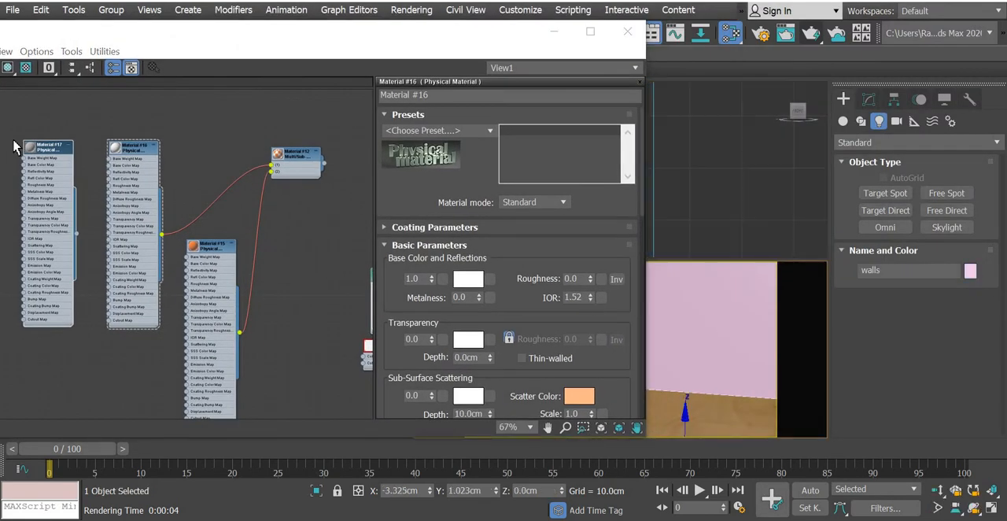
{"action": "right_click", "coordinate": [57, 149]}
{"action": "left_click", "coordinate": [86, 128]}
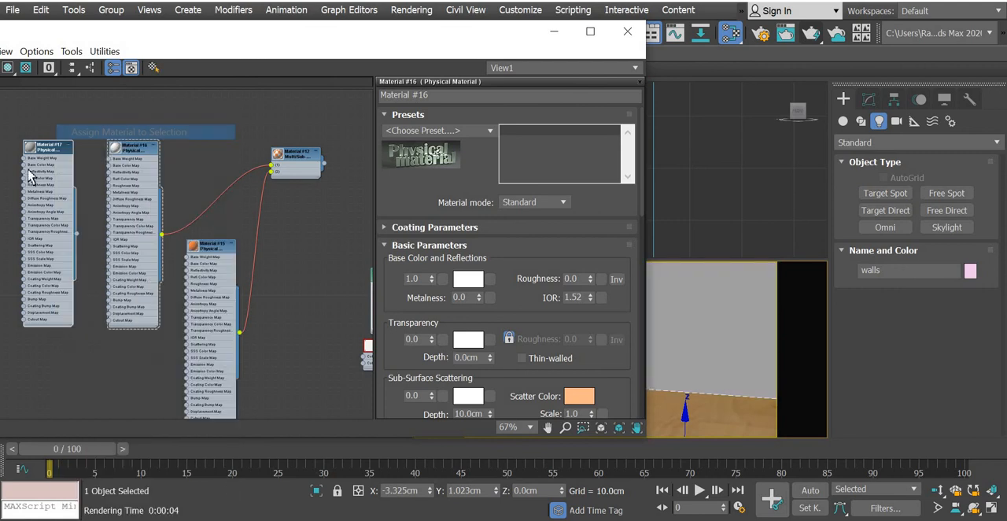
Apply the Masonry preset to the walls' Physical Material.
{"action": "double_click", "coordinate": [66, 151]}
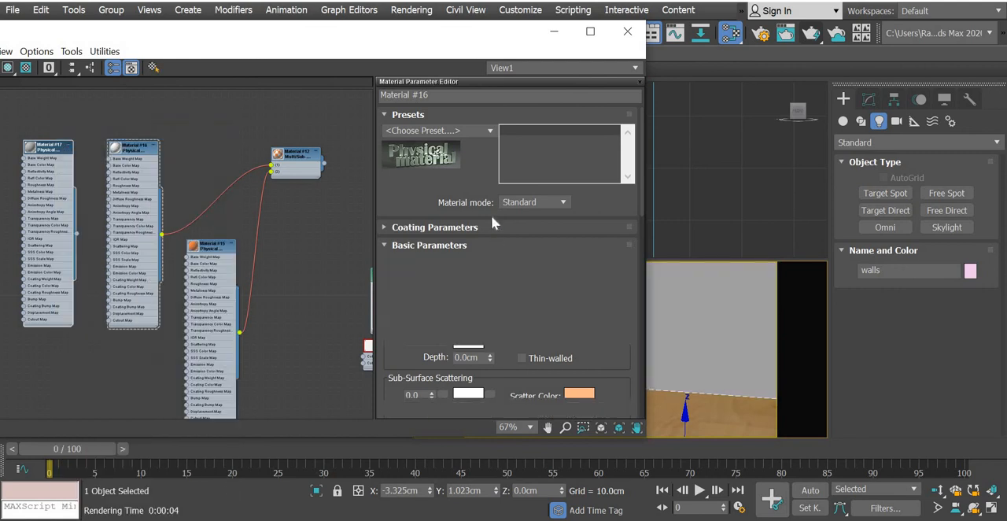
{"action": "left_click", "coordinate": [490, 131]}
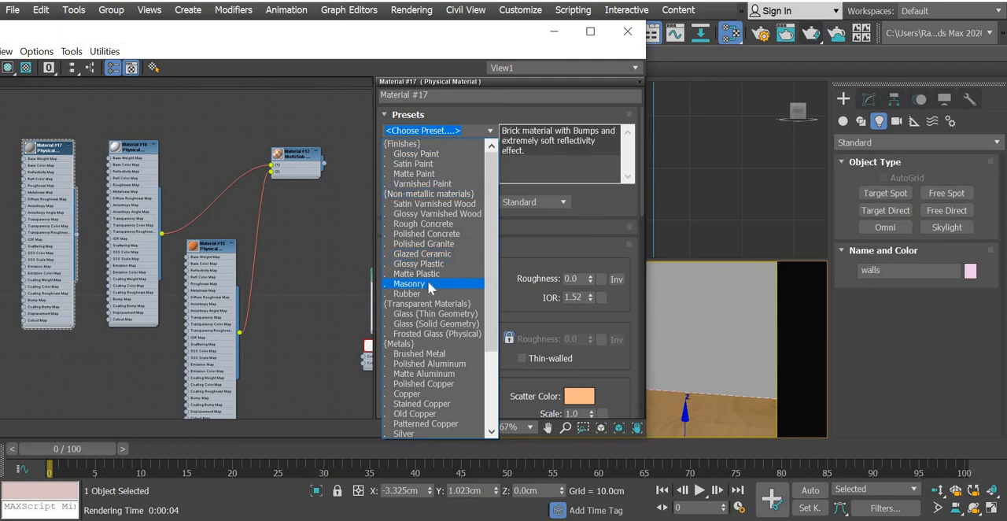
{"action": "left_click", "coordinate": [434, 289]}
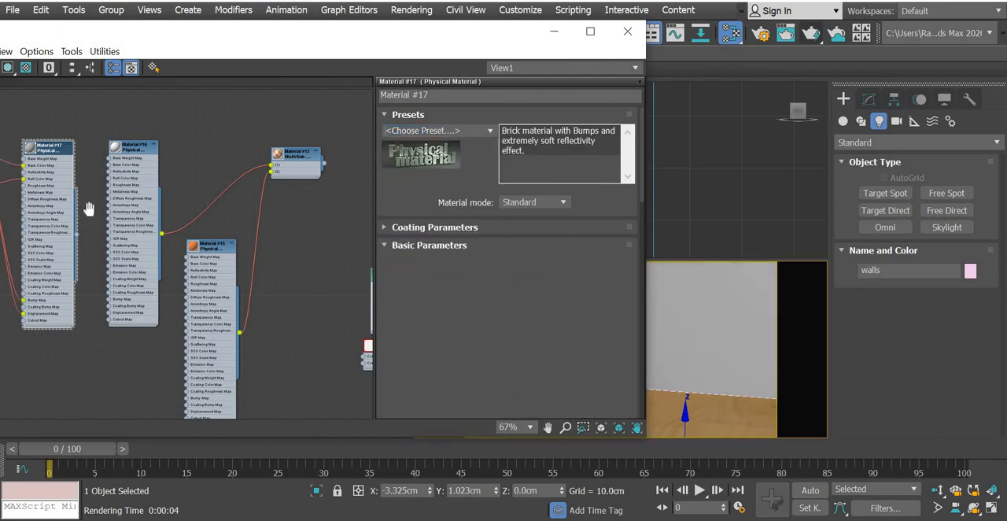
Disconnect the masonry bitmaps from the wall material's base color, reflection color, bump and displacement inputs.
{"action": "scroll", "coordinate": [274, 203], "scroll_direction": "up", "scroll_amount": 6}
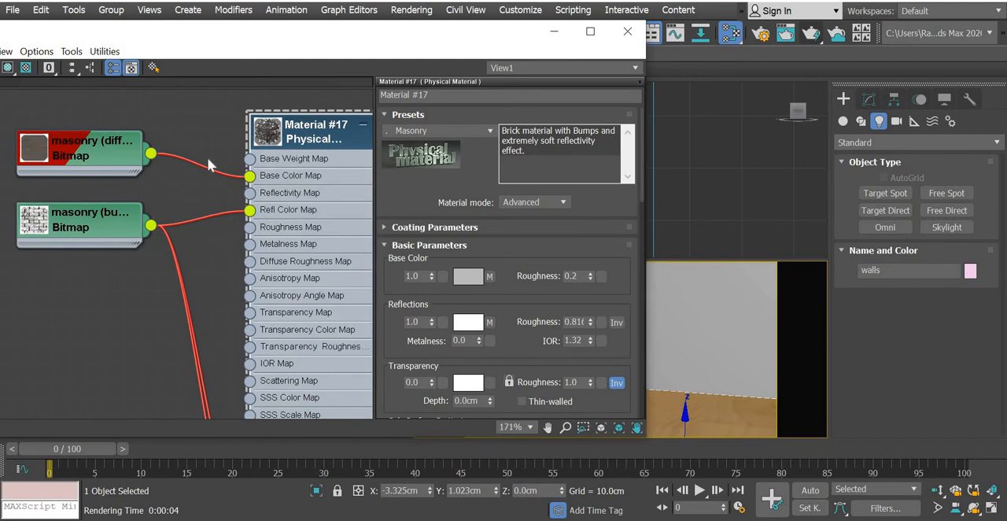
{"action": "left_click", "coordinate": [209, 164]}
{"action": "key", "text": "Delete"}
{"action": "scroll", "coordinate": [244, 226], "scroll_direction": "up", "scroll_amount": 1}
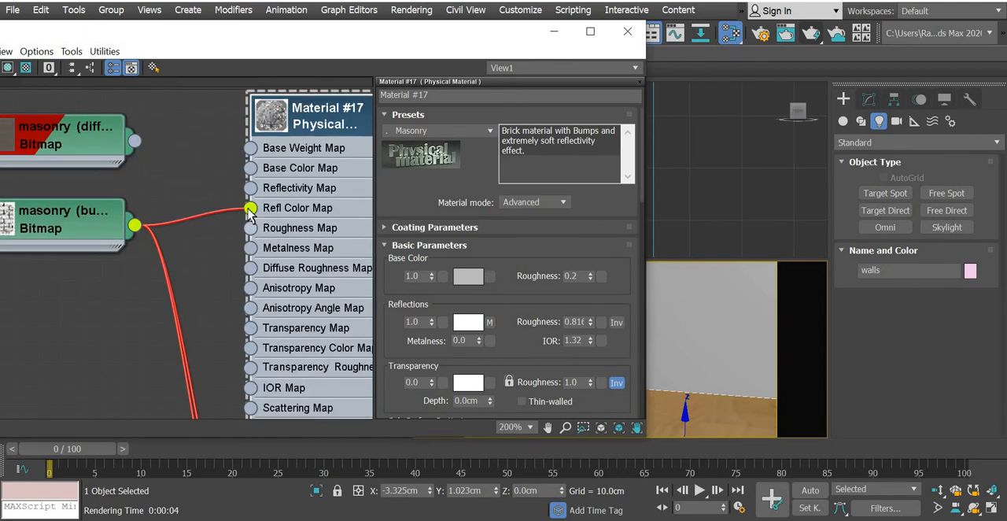
{"action": "left_click_drag", "start_coordinate": [206, 213], "coordinate": [222, 188]}
{"action": "middle_click_drag", "start_coordinate": [206, 317], "coordinate": [207, 134]}
{"action": "middle_click_drag", "start_coordinate": [235, 393], "coordinate": [239, 366]}
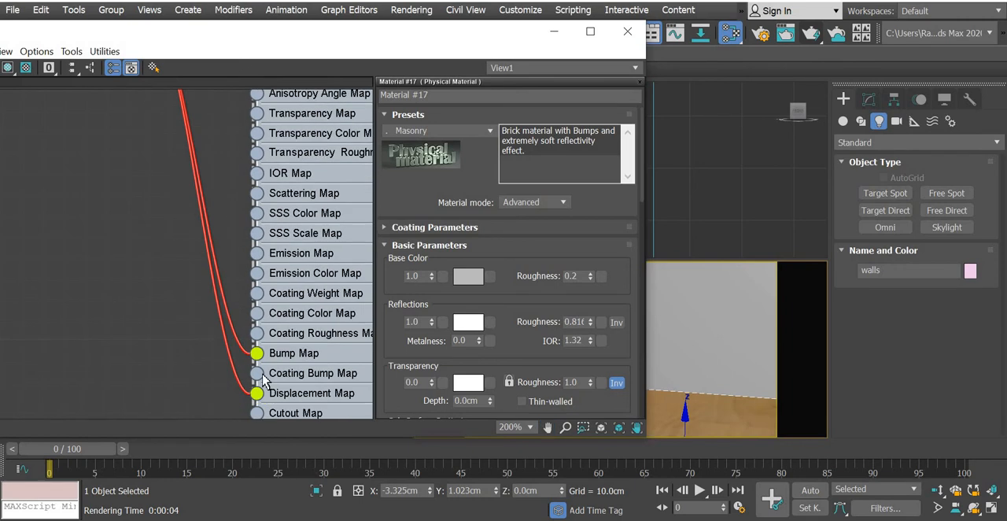
{"action": "left_click_drag", "start_coordinate": [191, 367], "coordinate": [152, 351]}
{"action": "left_click_drag", "start_coordinate": [254, 353], "coordinate": [109, 315]}
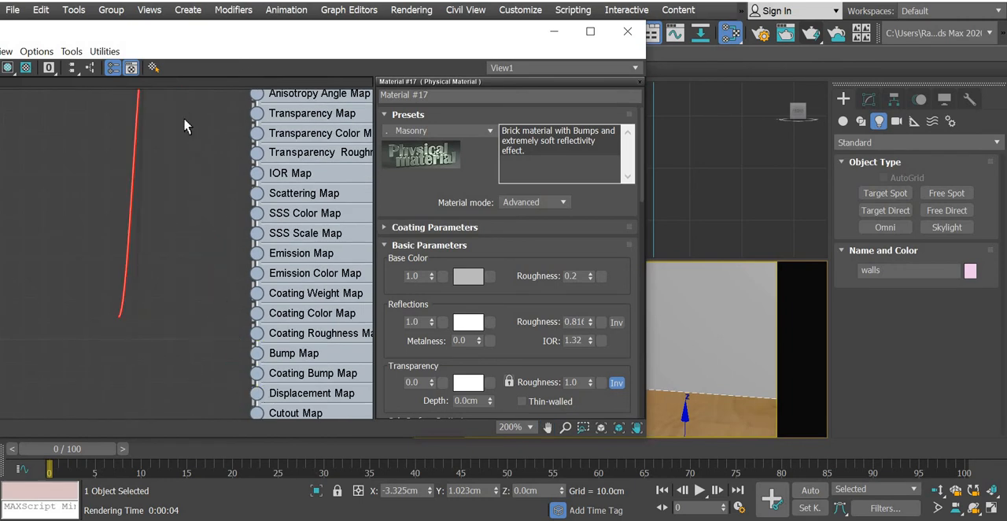
{"action": "middle_click_drag", "start_coordinate": [184, 123], "coordinate": [88, 351]}
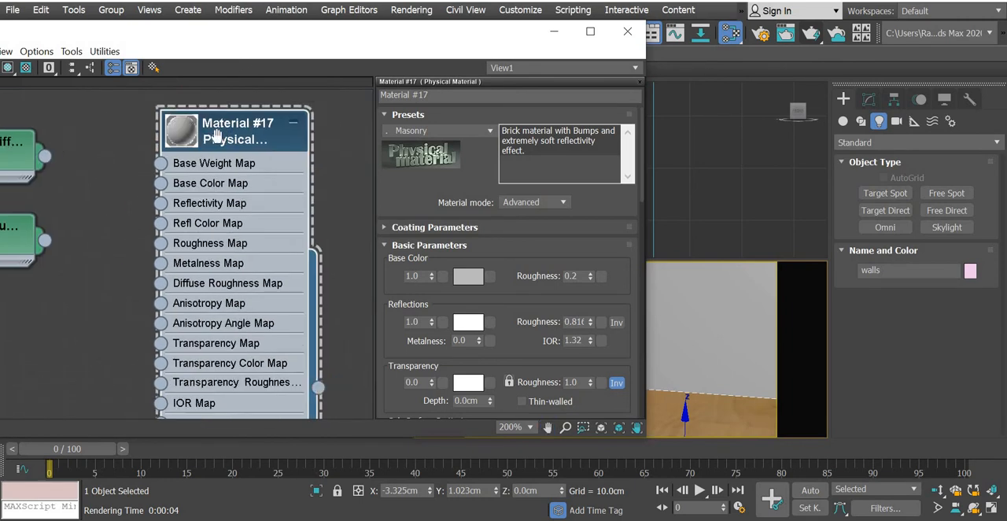
Connect a new Noise map to the wall material's Bump Map input.
{"action": "middle_click_drag", "start_coordinate": [217, 136], "coordinate": [280, 119]}
{"action": "middle_click_drag", "start_coordinate": [210, 119], "coordinate": [161, 106]}
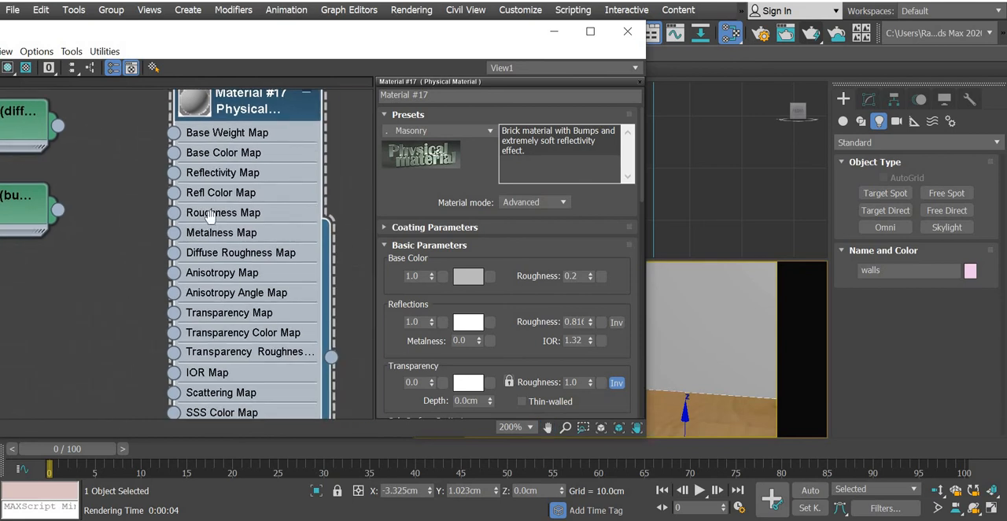
{"action": "middle_click_drag", "start_coordinate": [210, 214], "coordinate": [305, 36]}
{"action": "middle_click_drag", "start_coordinate": [195, 263], "coordinate": [177, 240]}
{"action": "left_click_drag", "start_coordinate": [249, 349], "coordinate": [137, 266]}
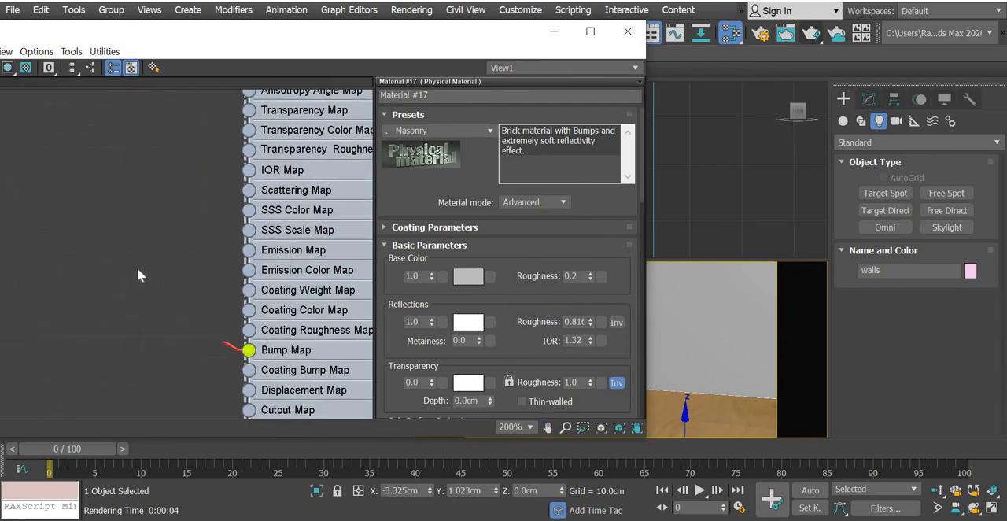
{"action": "mouse_move", "coordinate": [186, 281]}
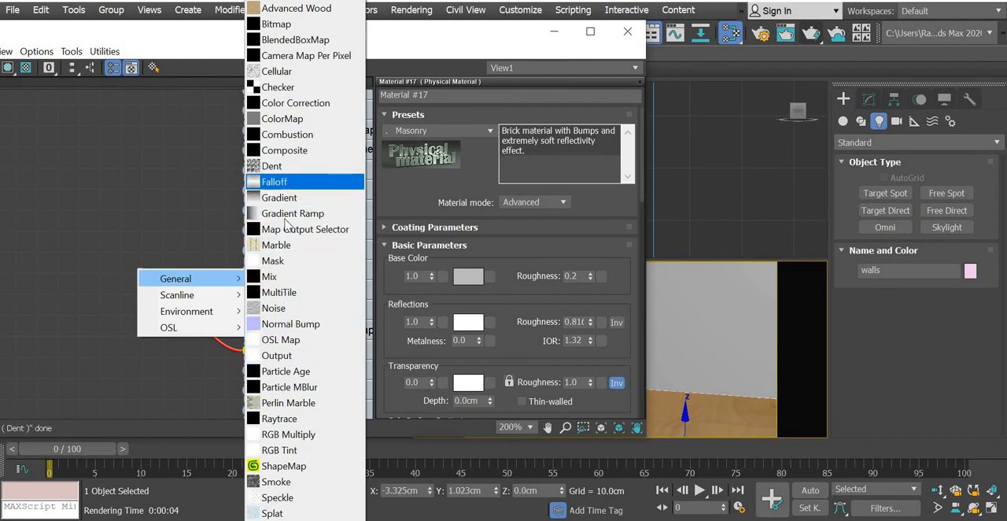
{"action": "left_click", "coordinate": [277, 308]}
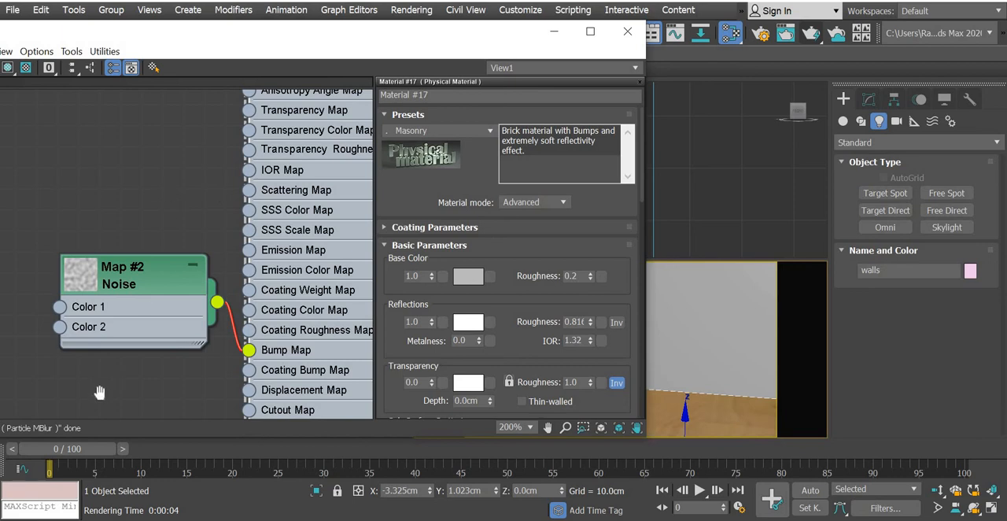
Assign the wall Physical Material to the selected walls and show it shaded in the viewport.
{"action": "middle_click_drag", "start_coordinate": [100, 392], "coordinate": [77, 440]}
{"action": "right_click", "coordinate": [246, 95]}
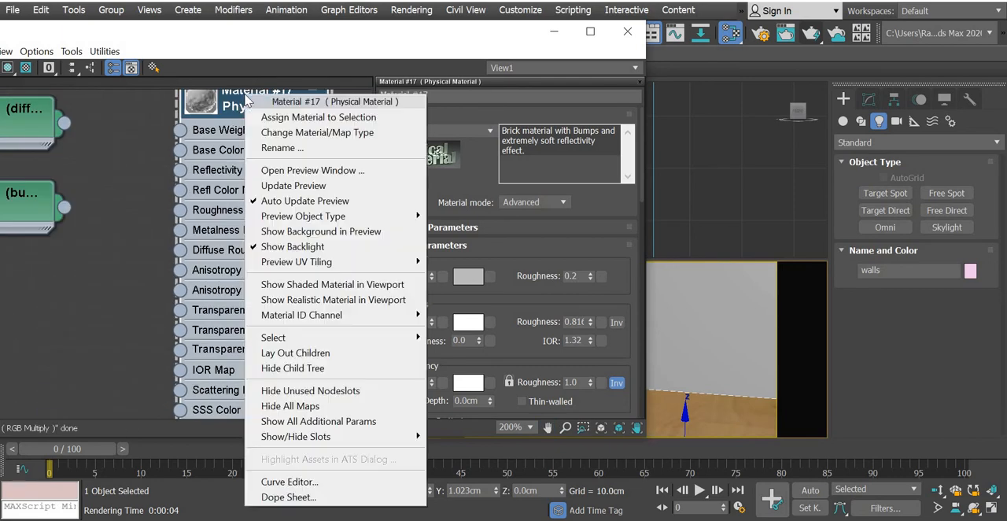
{"action": "left_click", "coordinate": [287, 118]}
{"action": "right_click", "coordinate": [305, 215]}
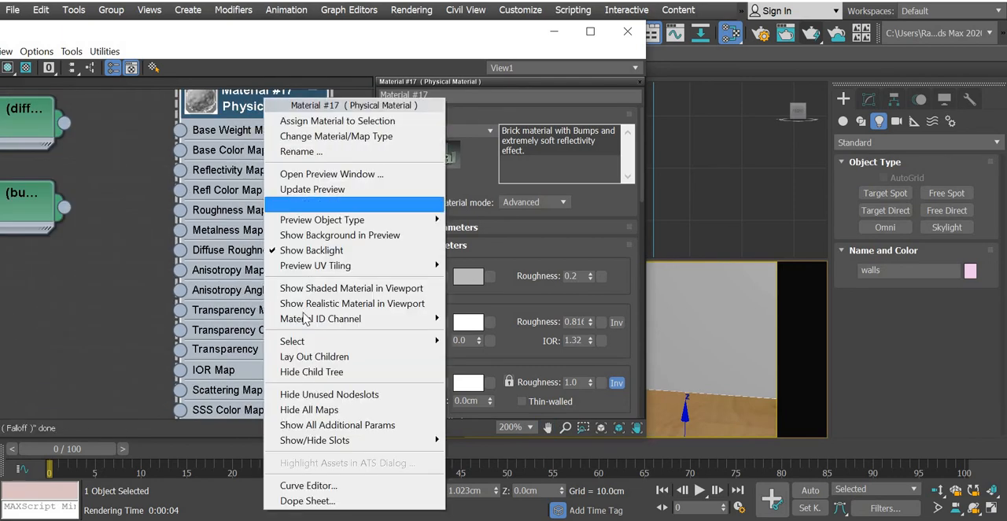
{"action": "left_click", "coordinate": [311, 288]}
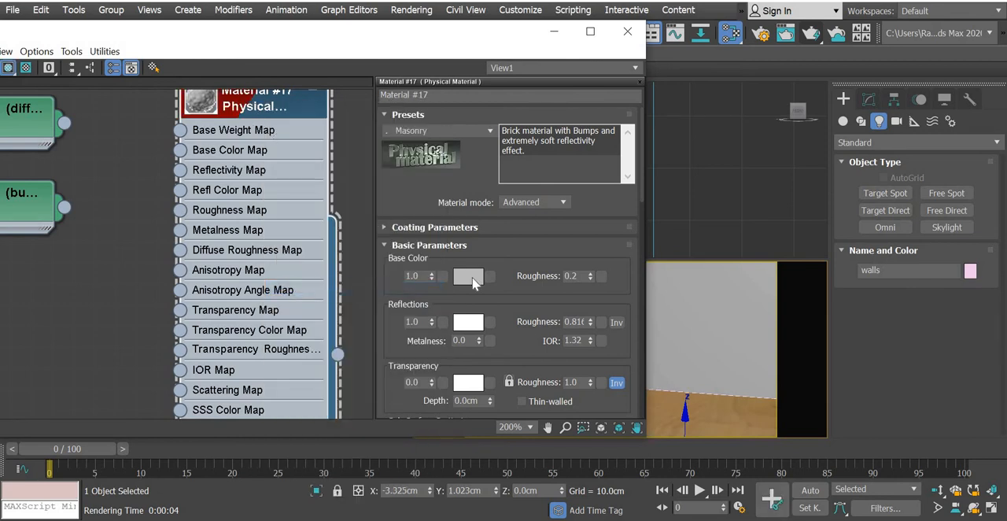
Set the wall material's base color to pale cream, about 0.97 red, 0.92 green and 0.71 blue.
{"action": "left_click", "coordinate": [469, 276]}
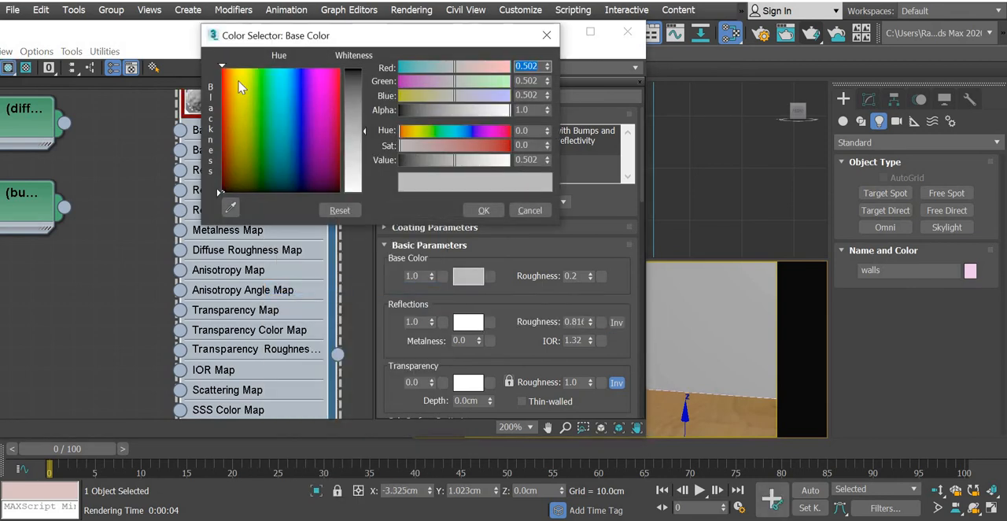
{"action": "left_click_drag", "start_coordinate": [364, 189], "coordinate": [367, 160]}
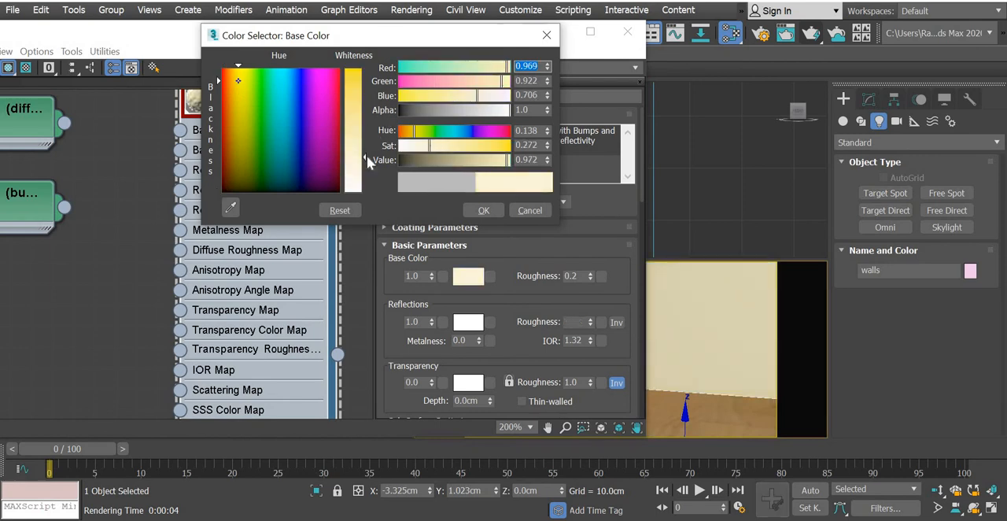
{"action": "left_click", "coordinate": [483, 214]}
Delete the disconnected masonry bitmap nodes and move the Noise node beside the top of the wall material node.
{"action": "middle_click_drag", "start_coordinate": [129, 344], "coordinate": [182, 282]}
{"action": "left_click", "coordinate": [105, 406]}
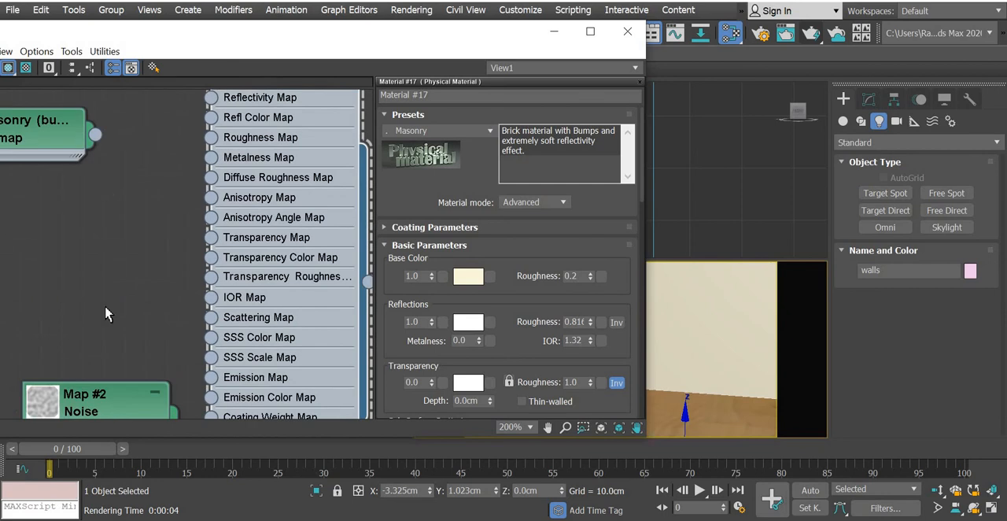
{"action": "left_click_drag", "start_coordinate": [105, 403], "coordinate": [127, 192]}
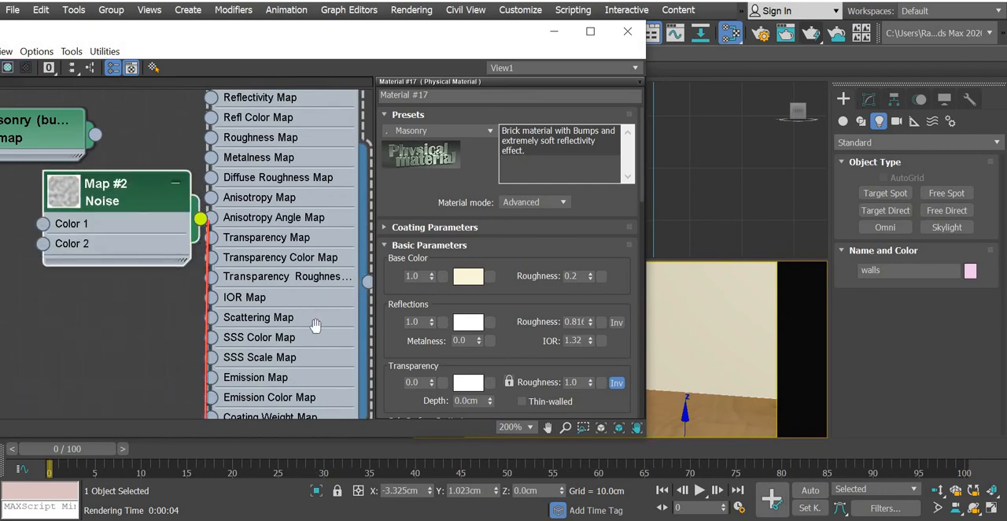
{"action": "middle_click_drag", "start_coordinate": [289, 137], "coordinate": [317, 328]}
{"action": "left_click_drag", "start_coordinate": [92, 323], "coordinate": [29, 333]}
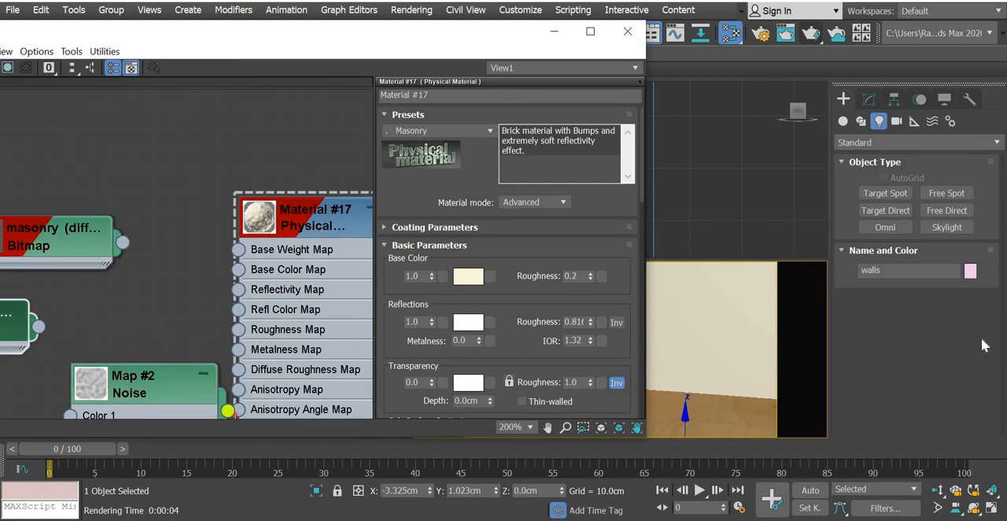
{"action": "key", "text": "Delete"}
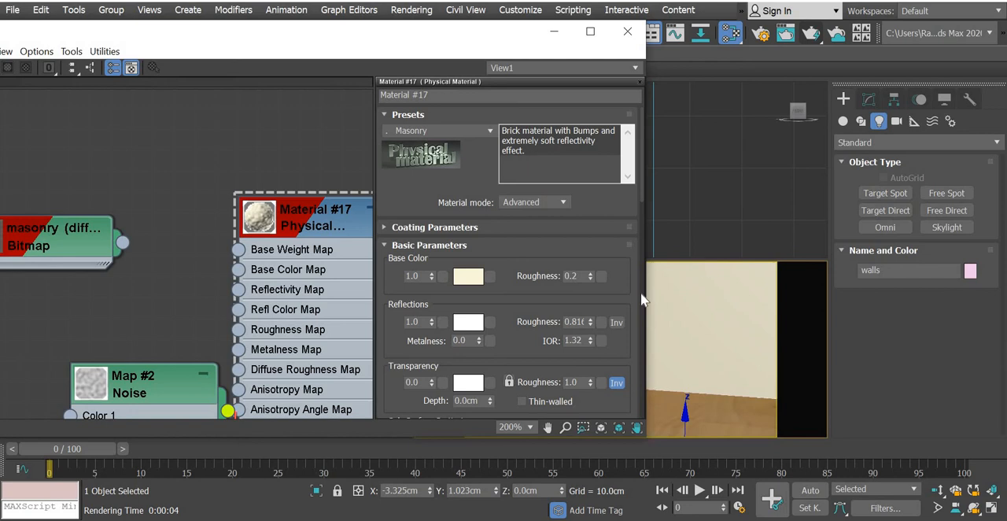
{"action": "left_click", "coordinate": [53, 257]}
{"action": "key", "text": "Delete"}
{"action": "left_click_drag", "start_coordinate": [134, 393], "coordinate": [72, 226]}
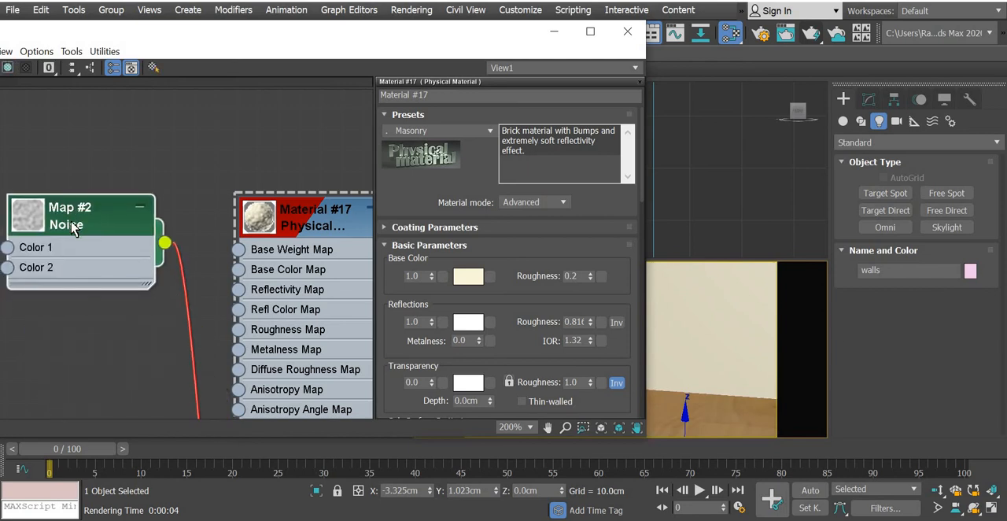
Enlarge the Noise node's preview and open the Noise map's parameters.
{"action": "double_click", "coordinate": [27, 220]}
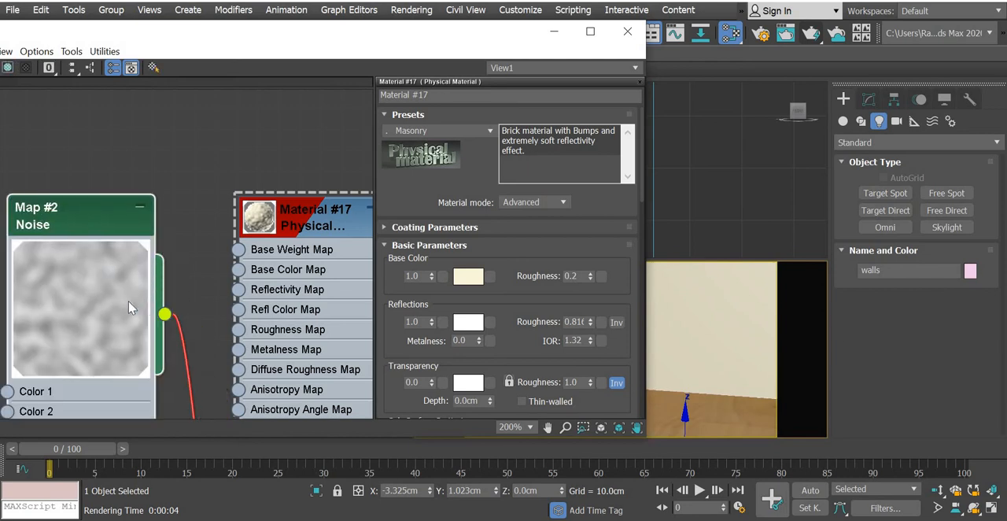
{"action": "double_click", "coordinate": [103, 220]}
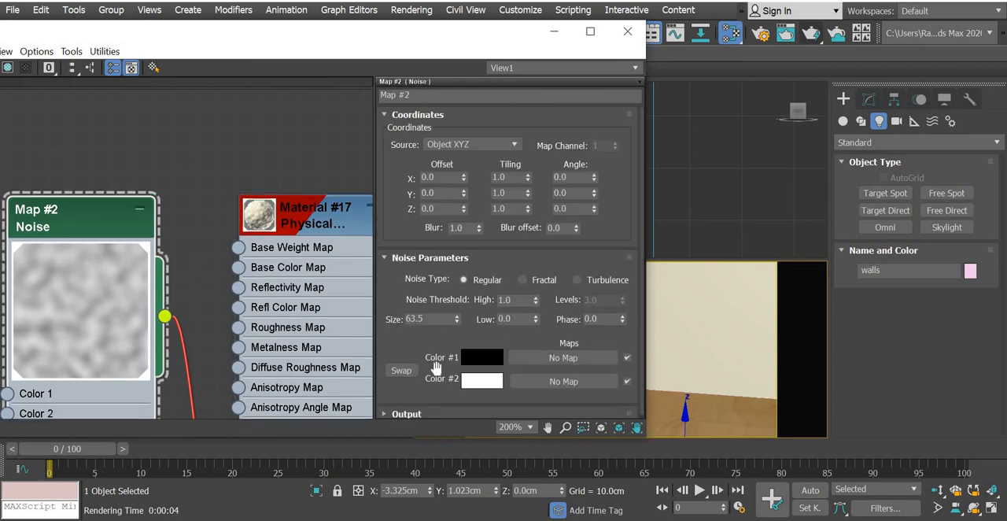
{"action": "scroll", "coordinate": [432, 316], "scroll_direction": "down", "scroll_amount": 1}
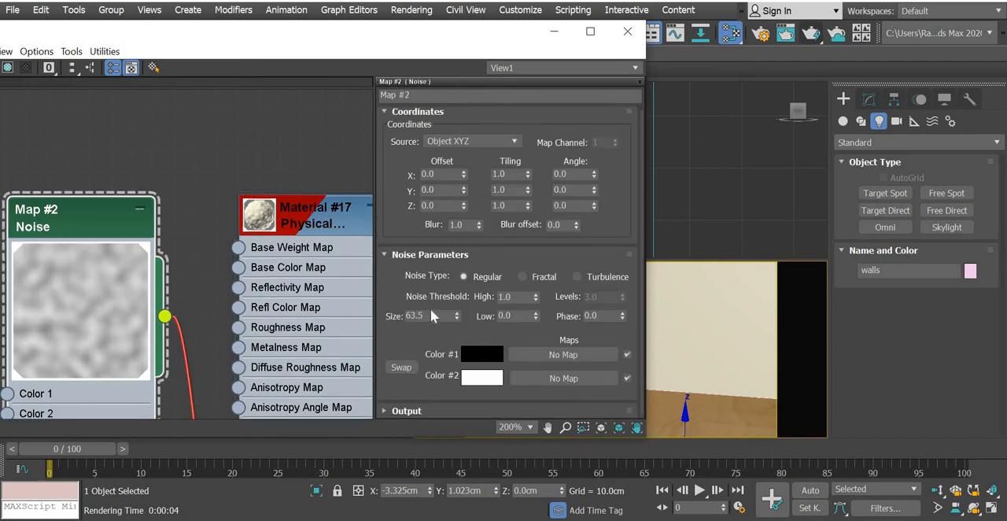
Set the Noise map's size to 1.0 and test-render the camera view.
{"action": "double_click", "coordinate": [434, 316]}
{"action": "key", "text": "Return"}
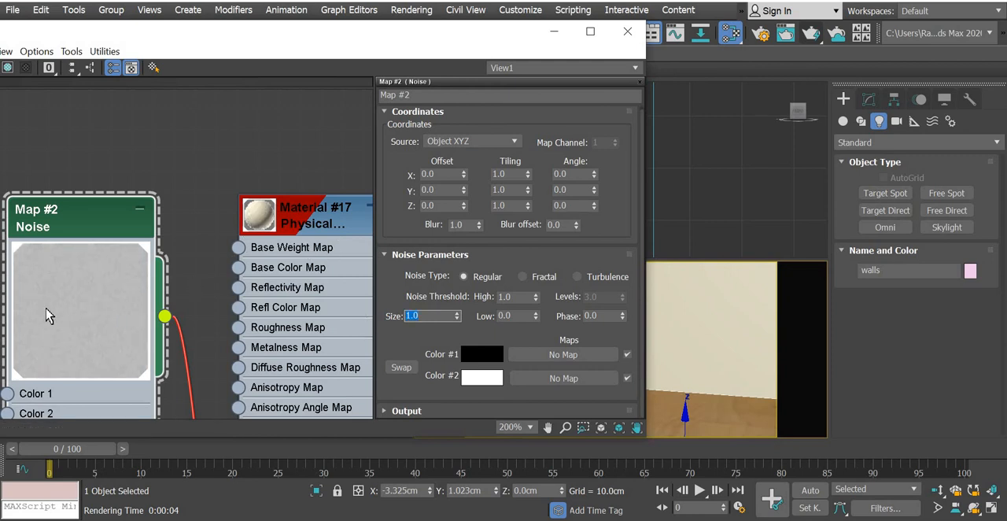
{"action": "left_click", "coordinate": [812, 34]}
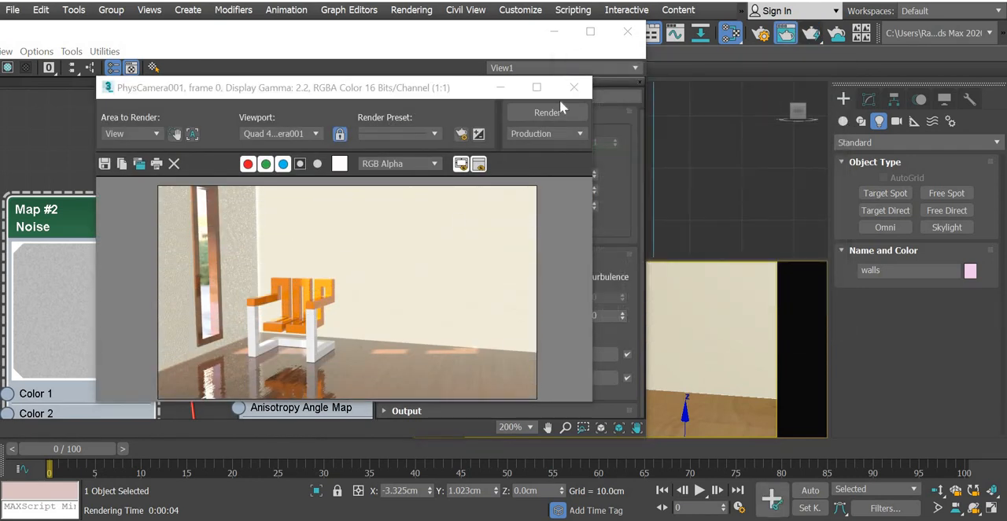
{"action": "left_click", "coordinate": [572, 89]}
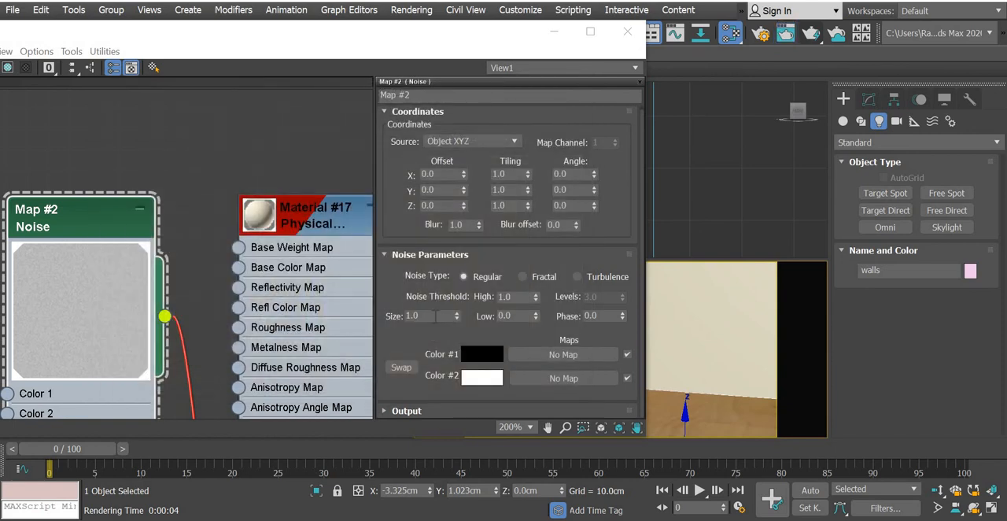
Set the Noise map's size to 2.0 and render the camera view again.
{"action": "double_click", "coordinate": [435, 316]}
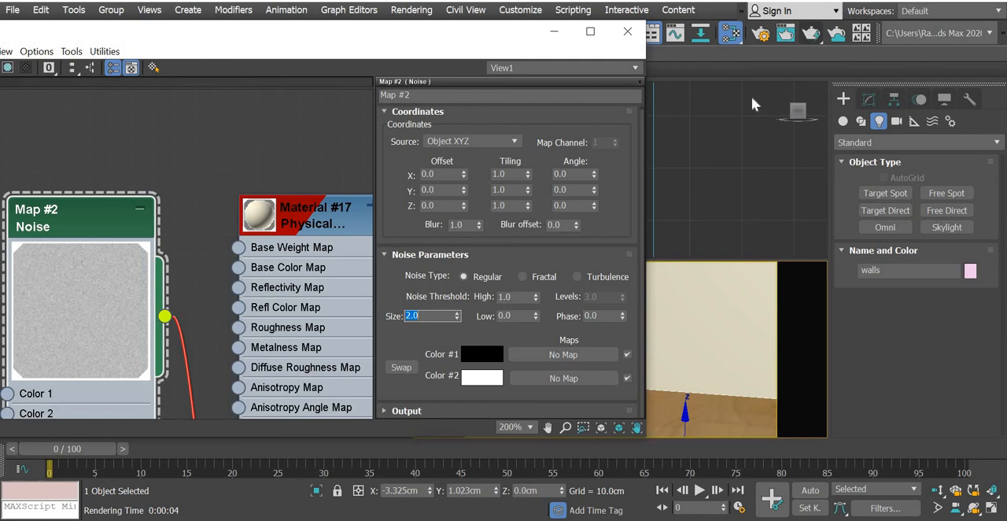
{"action": "key", "text": "shift+q"}
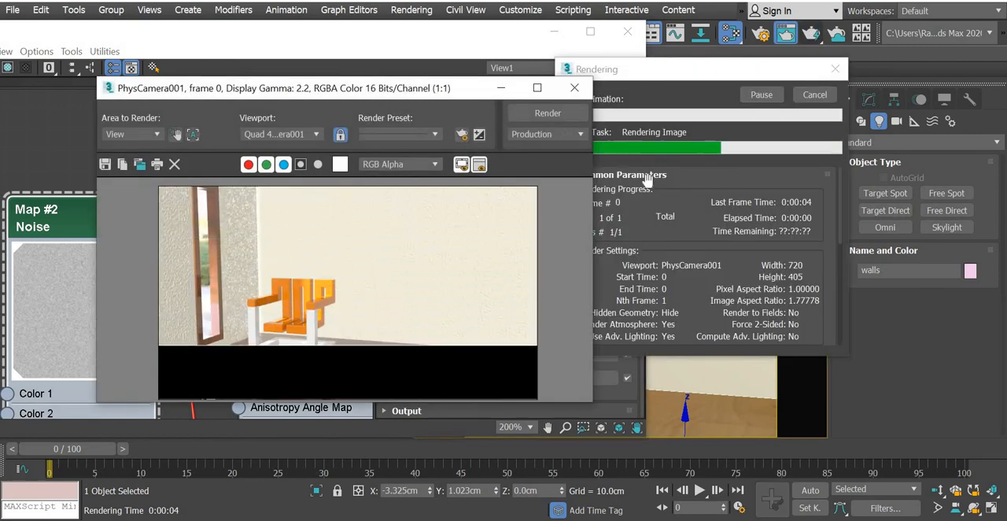
{"action": "left_click", "coordinate": [574, 88]}
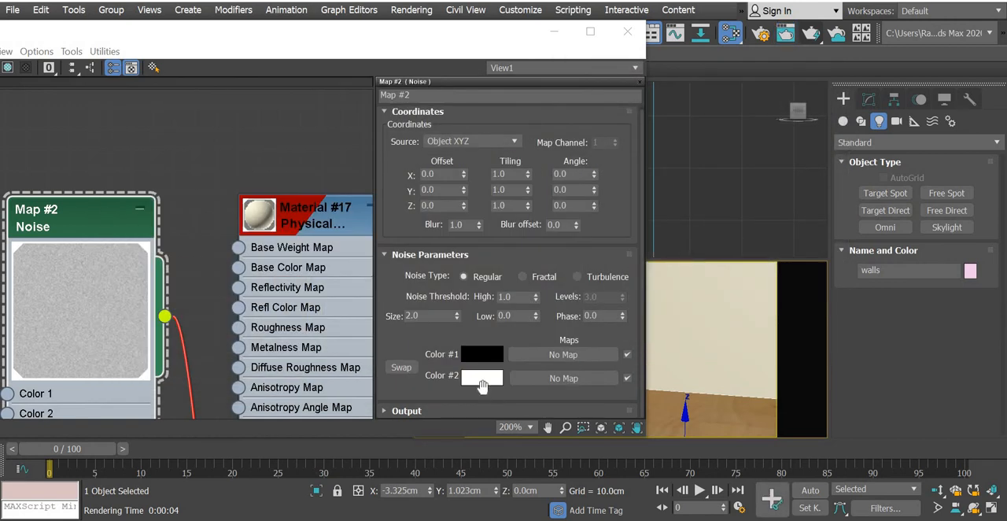
Set the Noise map's Color 2 to grey with value 190, render the camera view, and close the material editor.
{"action": "left_click", "coordinate": [483, 379]}
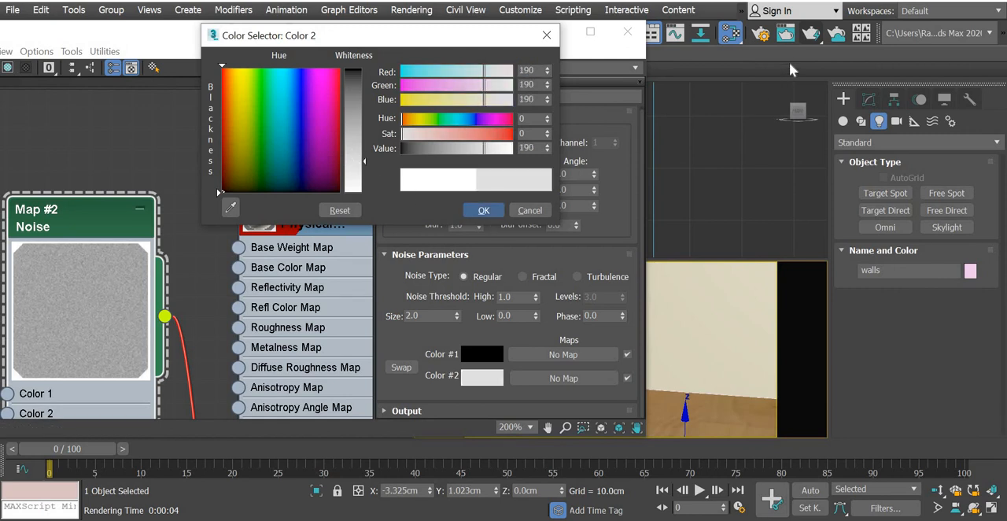
{"action": "left_click", "coordinate": [483, 210]}
{"action": "key", "text": "shift+q"}
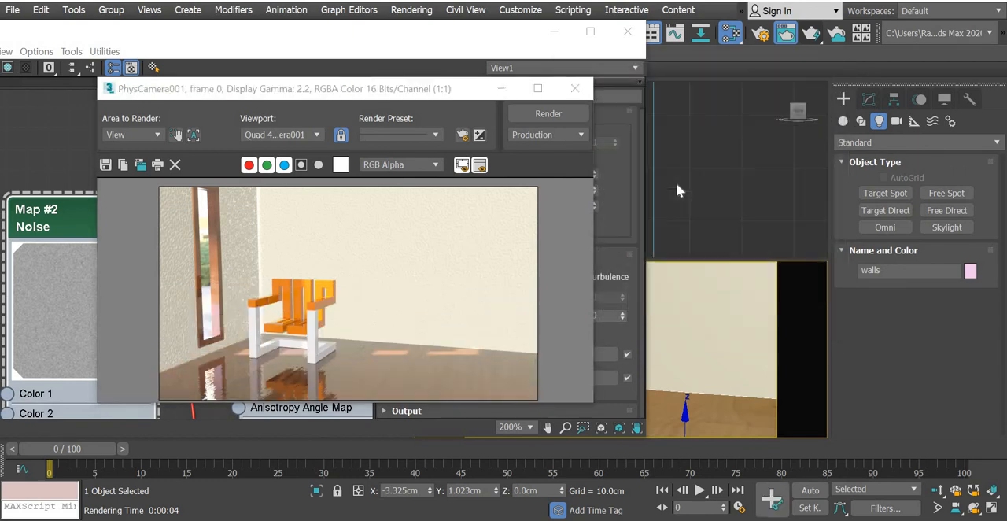
{"action": "left_click", "coordinate": [575, 88]}
{"action": "left_click", "coordinate": [627, 33]}
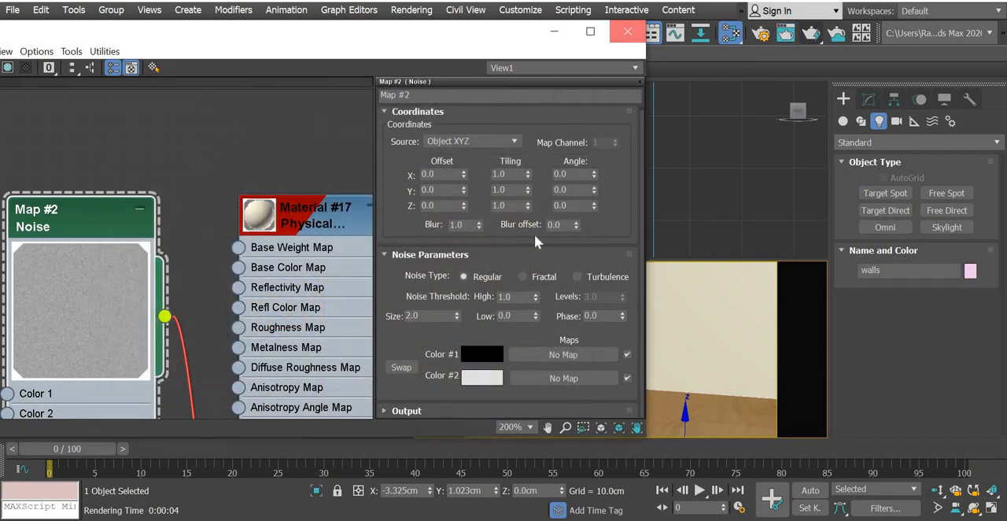
Select the free directional light FDirect003 and check its multiplier and light color.
{"action": "middle_click_drag", "start_coordinate": [327, 115], "coordinate": [326, 114]}
{"action": "middle_click_drag", "start_coordinate": [337, 211], "coordinate": [326, 114]}
{"action": "left_click", "coordinate": [218, 176]}
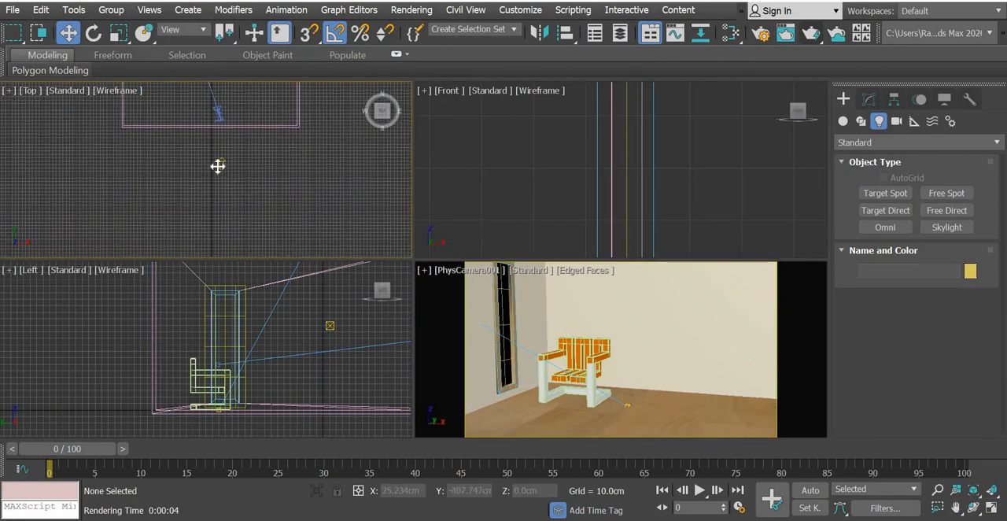
{"action": "left_click", "coordinate": [219, 166]}
{"action": "left_click", "coordinate": [869, 99]}
{"action": "scroll", "coordinate": [970, 354], "scroll_direction": "down", "scroll_amount": 5}
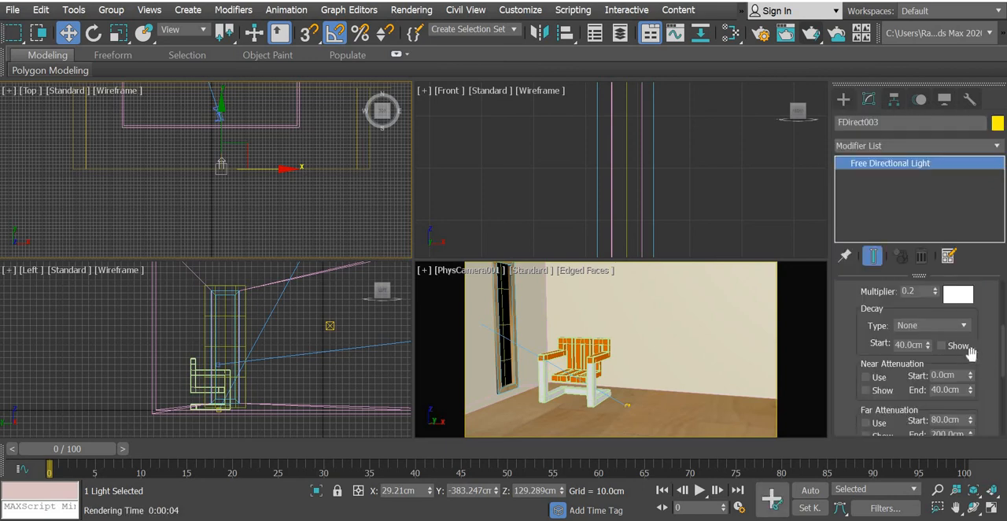
{"action": "scroll", "coordinate": [979, 409], "scroll_direction": "up", "scroll_amount": 2}
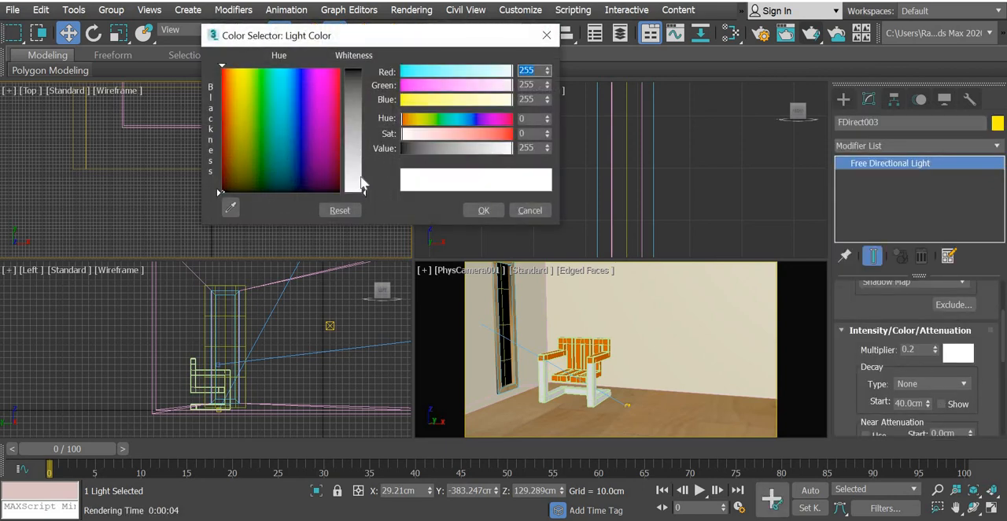
{"action": "left_click", "coordinate": [530, 211]}
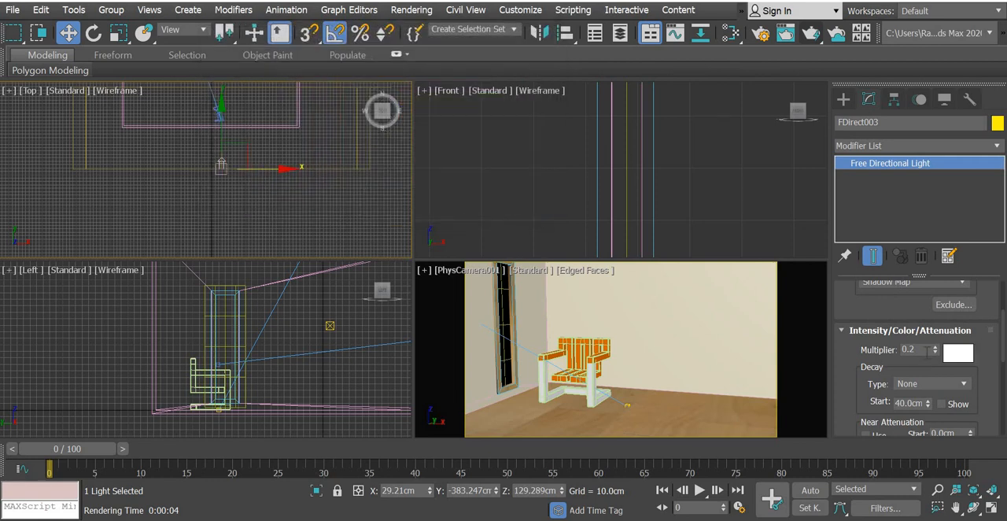
Select the target directional light Direct001 and review its directional, shadow and shadow map parameters.
{"action": "middle_click_drag", "start_coordinate": [208, 130], "coordinate": [239, 269]}
{"action": "scroll", "coordinate": [231, 263], "scroll_direction": "down", "scroll_amount": 2}
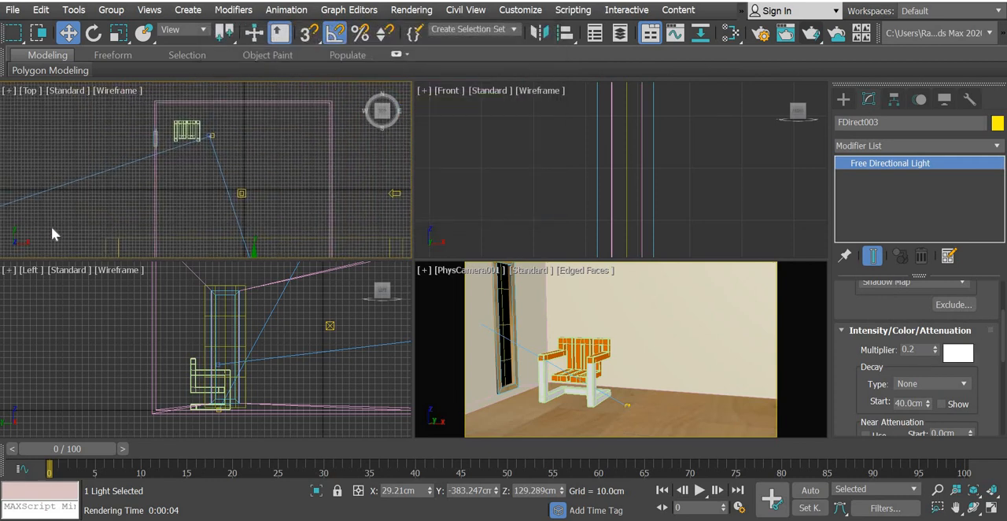
{"action": "left_click", "coordinate": [41, 218]}
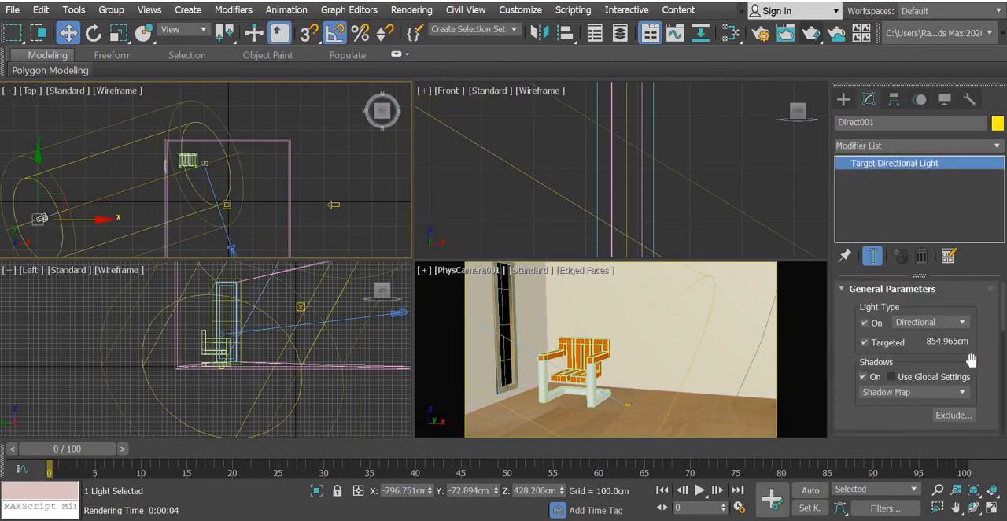
{"action": "scroll", "coordinate": [995, 317], "scroll_direction": "down", "scroll_amount": 5}
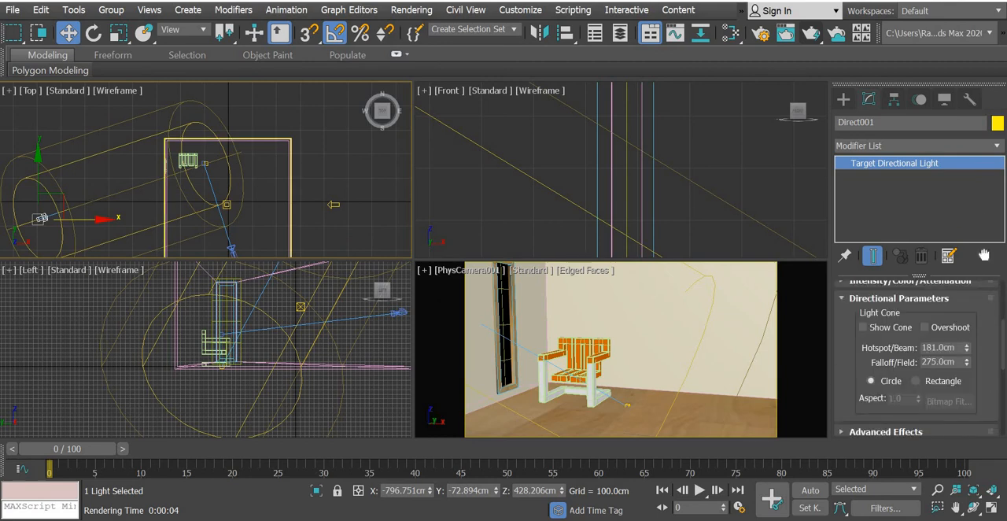
{"action": "scroll", "coordinate": [983, 254], "scroll_direction": "down", "scroll_amount": 8}
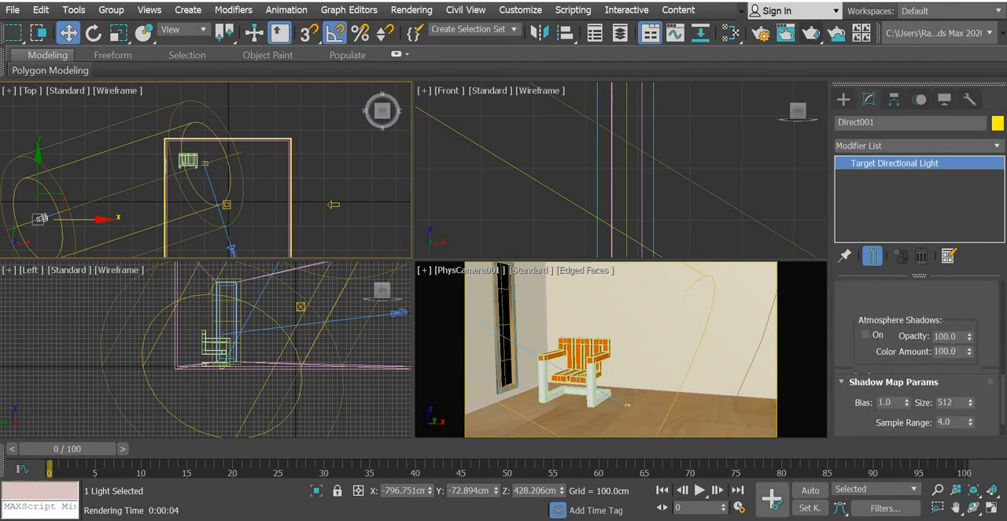
{"action": "scroll", "coordinate": [944, 317], "scroll_direction": "up", "scroll_amount": 10}
{"action": "scroll", "coordinate": [943, 317], "scroll_direction": "down", "scroll_amount": 6}
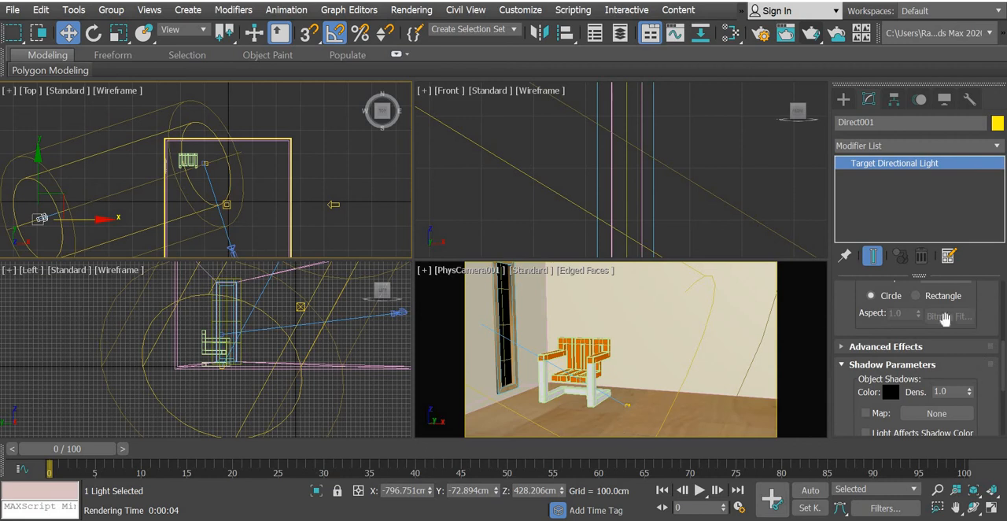
{"action": "scroll", "coordinate": [840, 348], "scroll_direction": "up", "scroll_amount": 8}
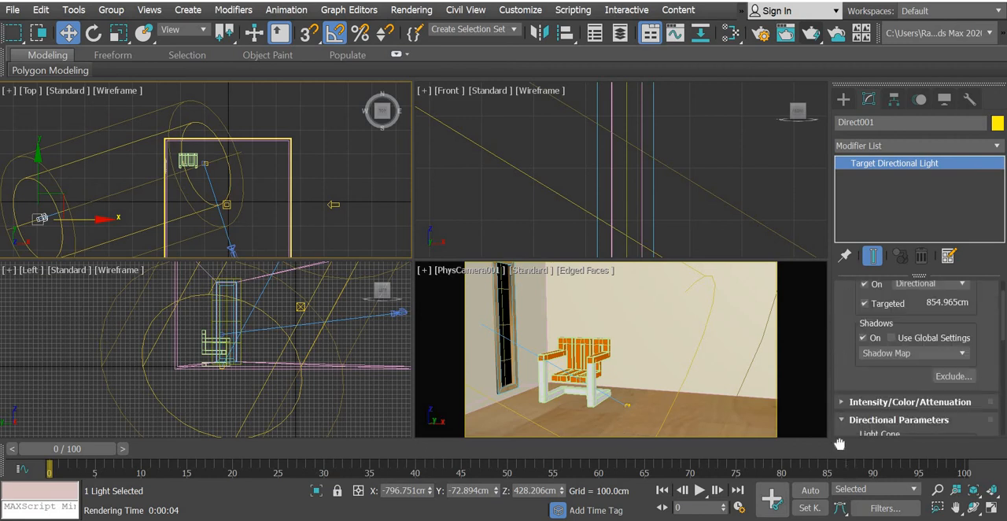
{"action": "scroll", "coordinate": [838, 393], "scroll_direction": "down", "scroll_amount": 4}
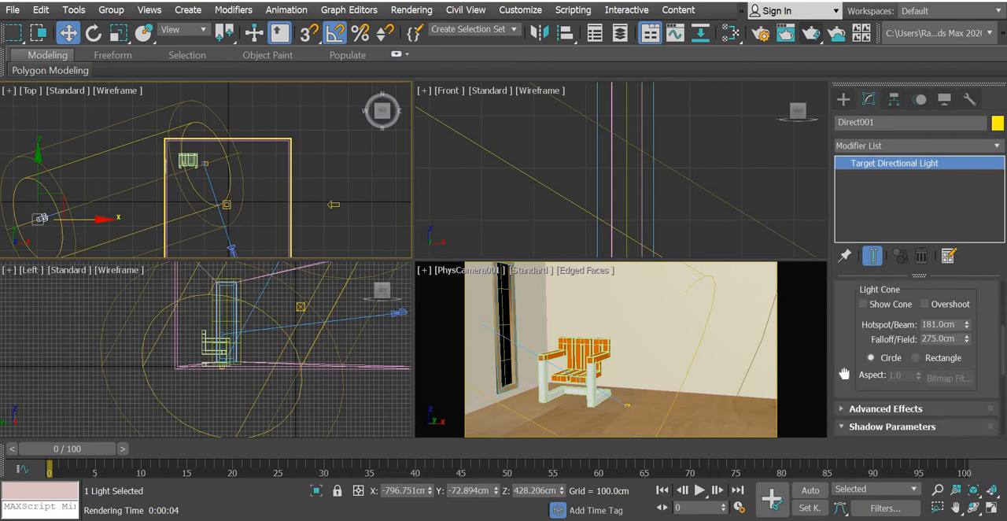
{"action": "scroll", "coordinate": [843, 294], "scroll_direction": "down", "scroll_amount": 8}
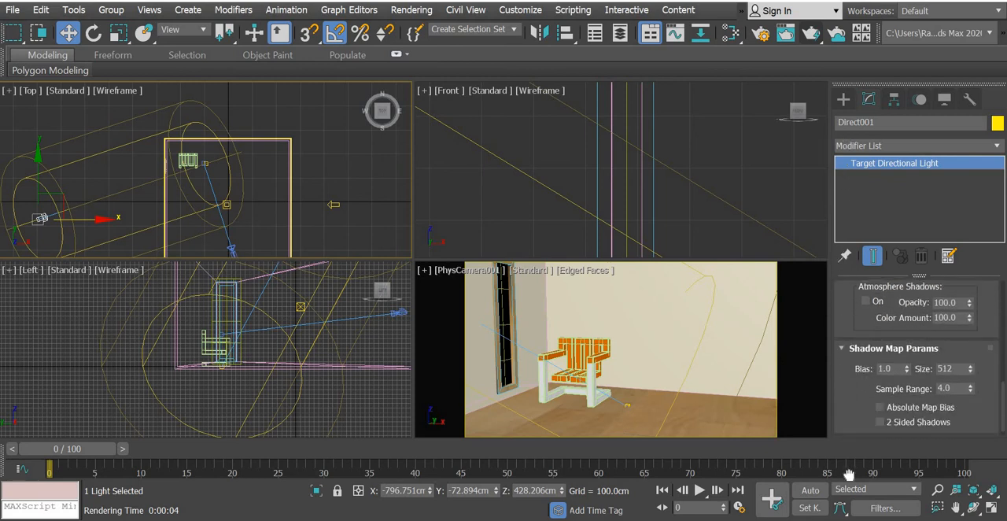
{"action": "left_click_drag", "start_coordinate": [843, 319], "coordinate": [843, 331]}
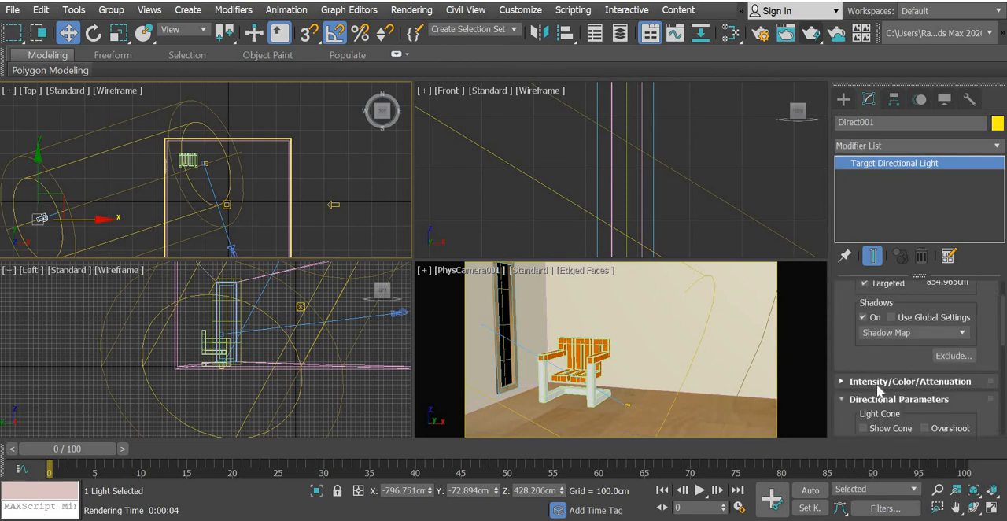
Set Direct001's light color to pale blue (136, 183, 236) and test-render the physical camera view.
{"action": "left_click", "coordinate": [876, 385]}
{"action": "left_click", "coordinate": [957, 293]}
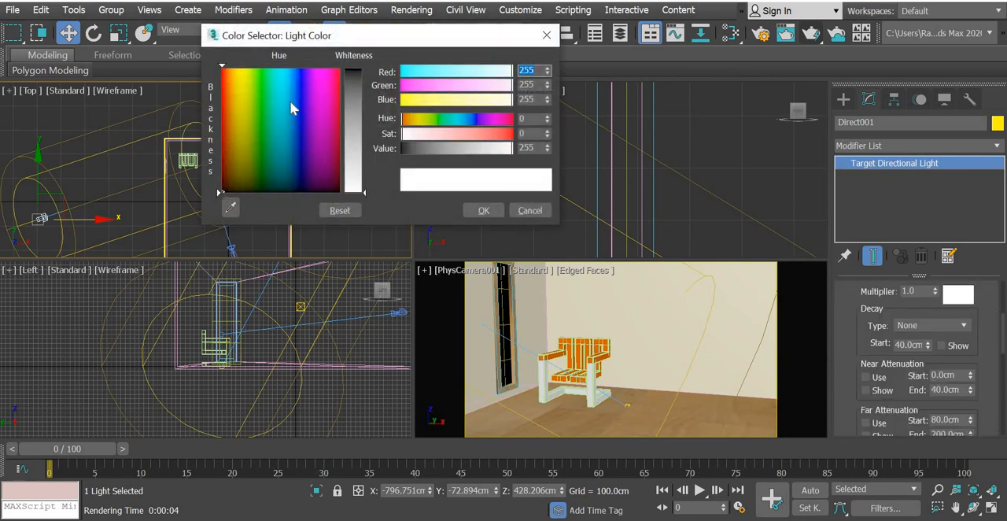
{"action": "left_click", "coordinate": [290, 88]}
{"action": "left_click", "coordinate": [353, 134]}
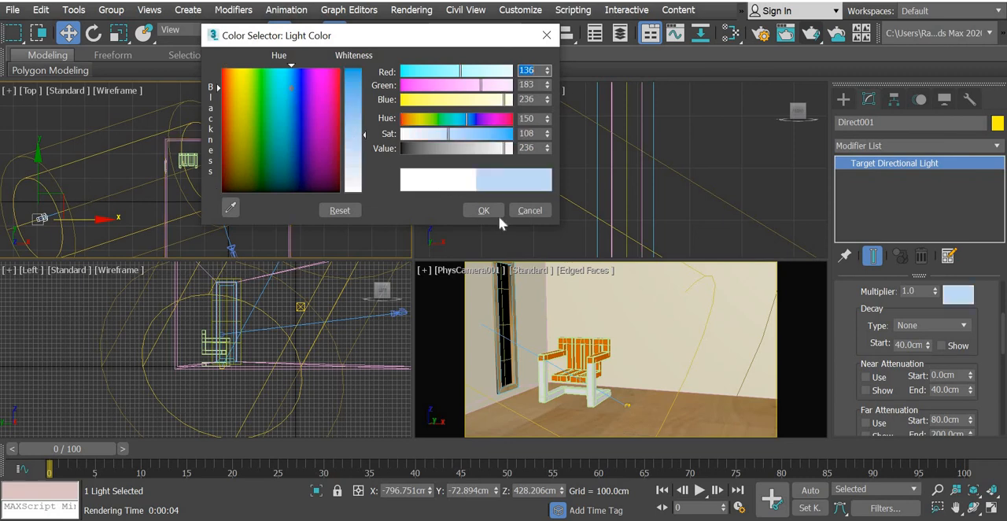
{"action": "left_click", "coordinate": [496, 210]}
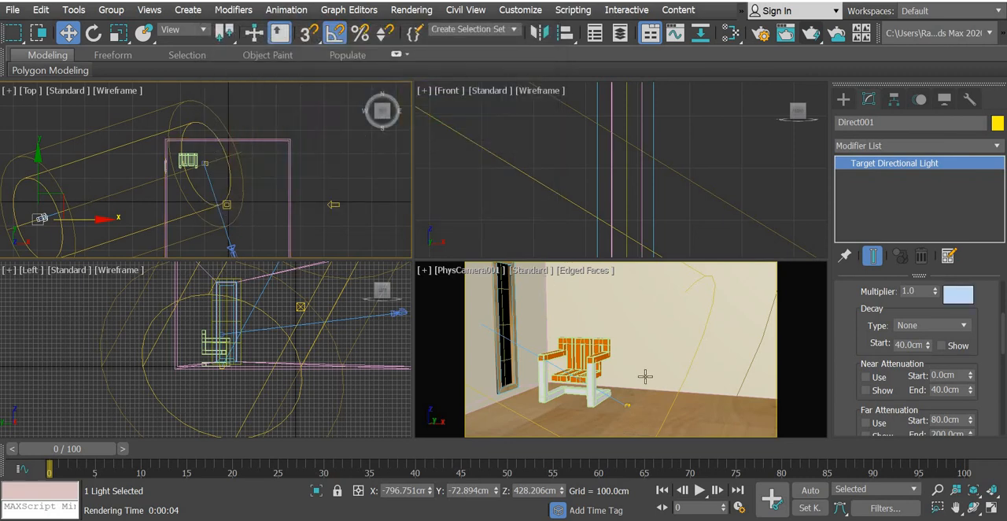
{"action": "right_click", "coordinate": [636, 371]}
{"action": "left_click", "coordinate": [811, 37]}
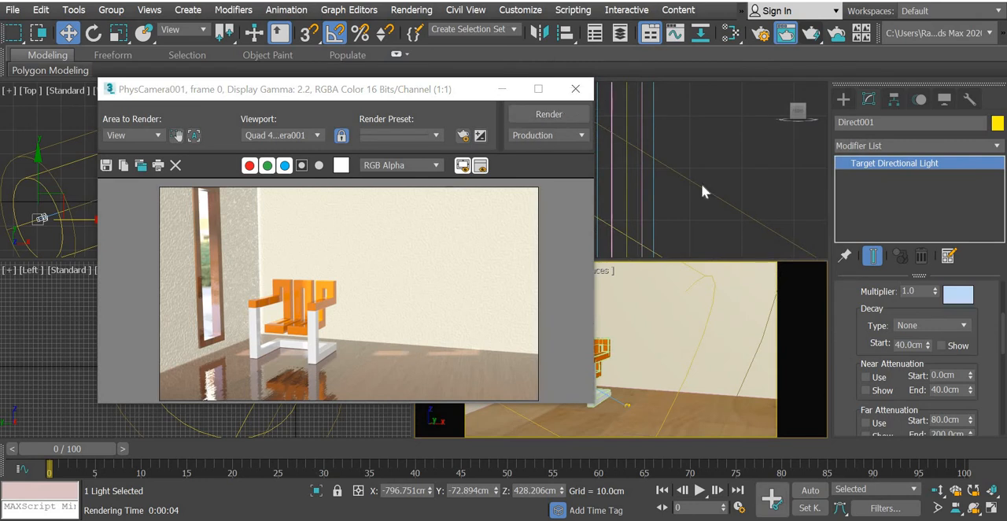
{"action": "left_click", "coordinate": [575, 89]}
Set the light color of the free directional light FDirect003 to pale yellow (250, 248, 186).
{"action": "middle_click_drag", "start_coordinate": [316, 219], "coordinate": [316, 84]}
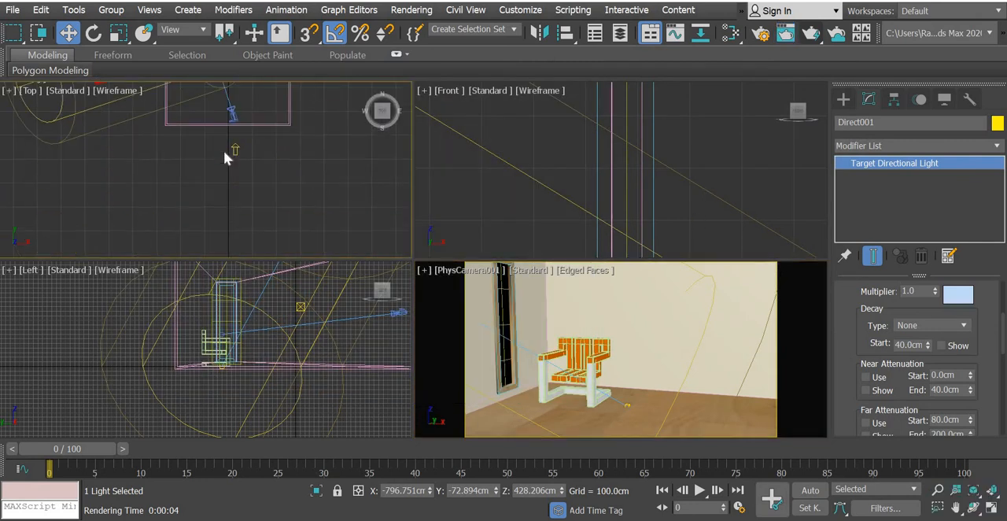
{"action": "left_click", "coordinate": [234, 150]}
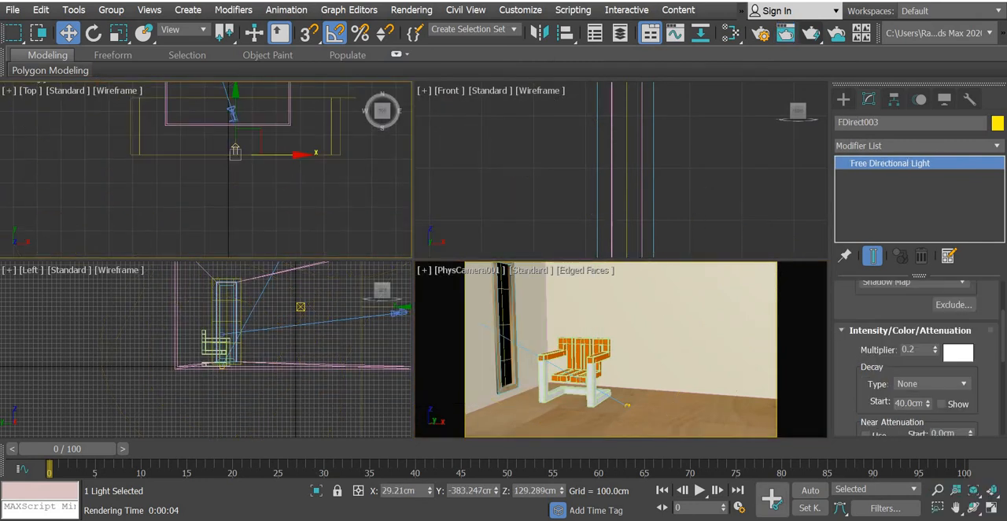
{"action": "left_click", "coordinate": [950, 352]}
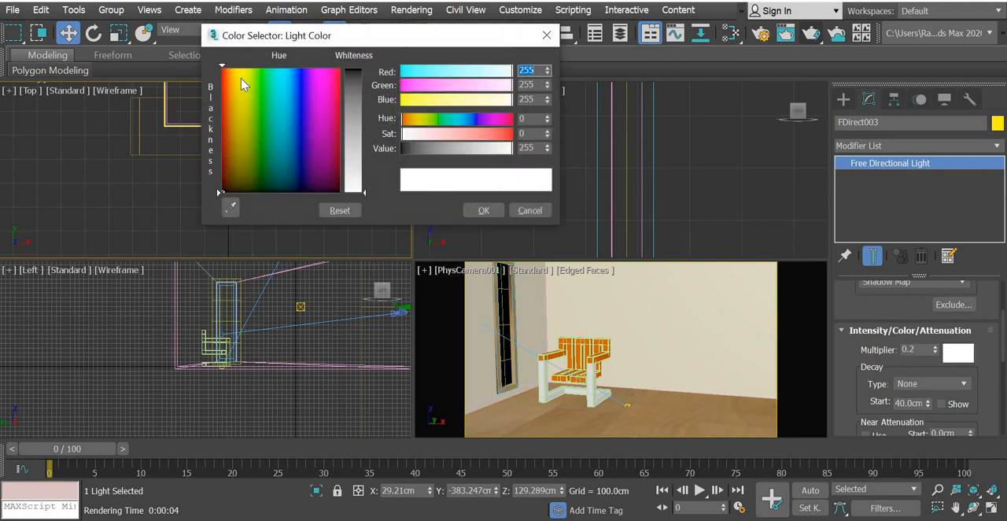
{"action": "left_click", "coordinate": [241, 78]}
{"action": "left_click", "coordinate": [356, 159]}
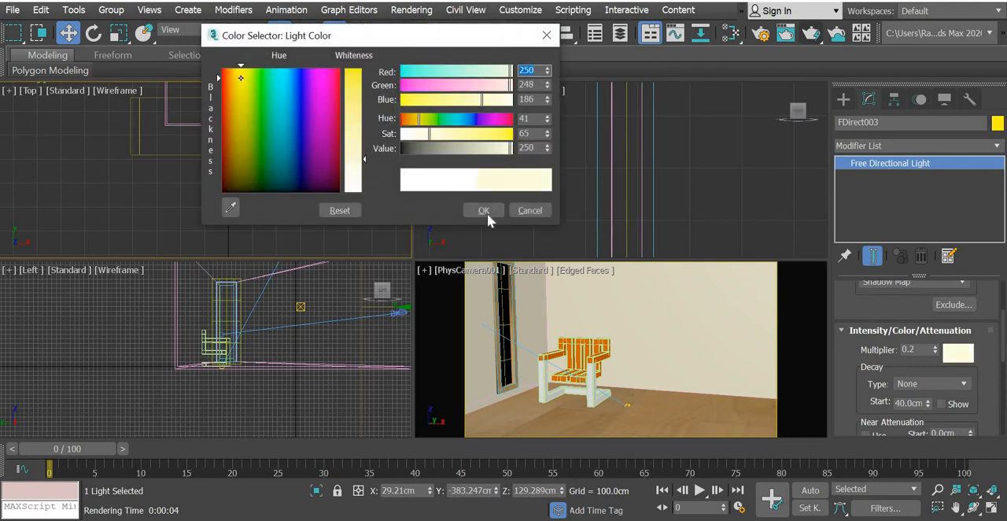
{"action": "left_click", "coordinate": [483, 210]}
Give the free directional light FDirect002 beside the room a pale yellow light color.
{"action": "scroll", "coordinate": [281, 225], "scroll_direction": "up", "scroll_amount": 3}
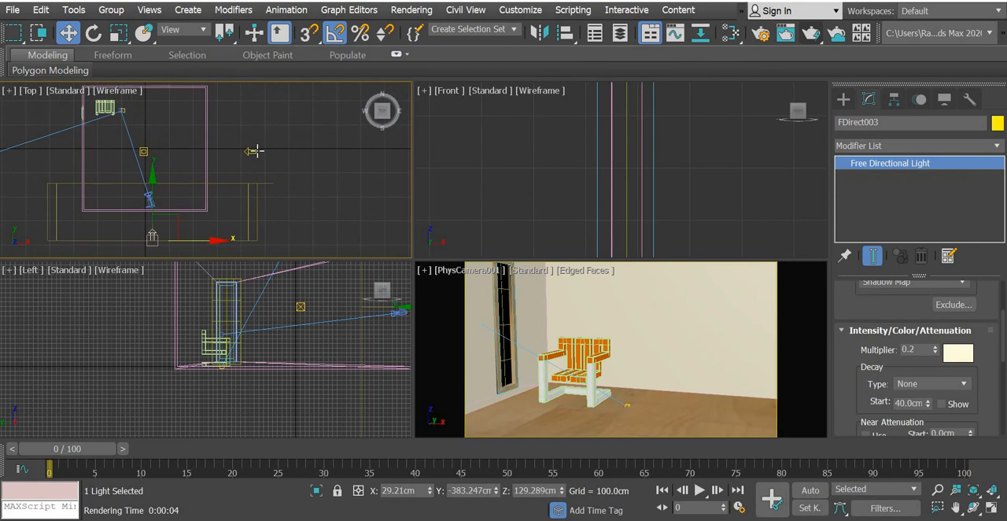
{"action": "left_click", "coordinate": [948, 352]}
{"action": "left_click", "coordinate": [240, 84]}
{"action": "left_click", "coordinate": [356, 137]}
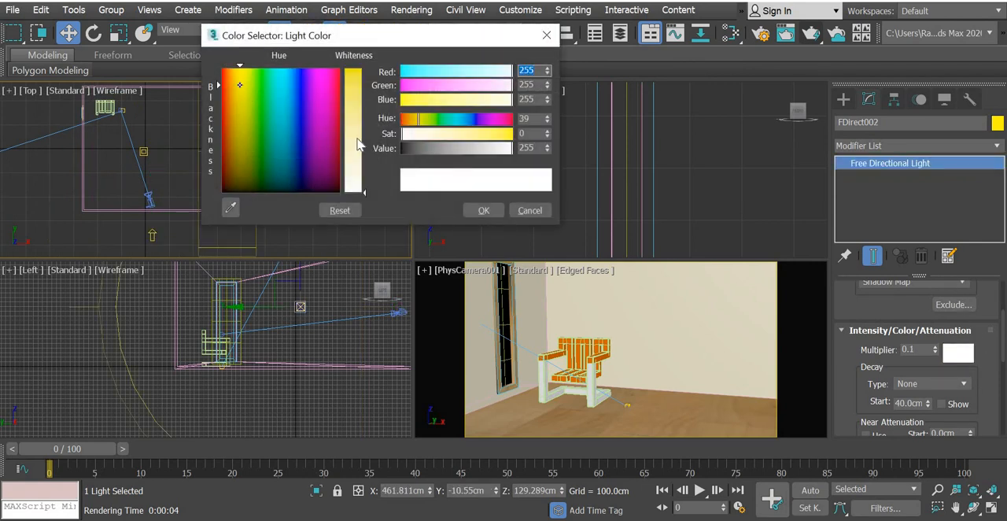
{"action": "left_click", "coordinate": [484, 210]}
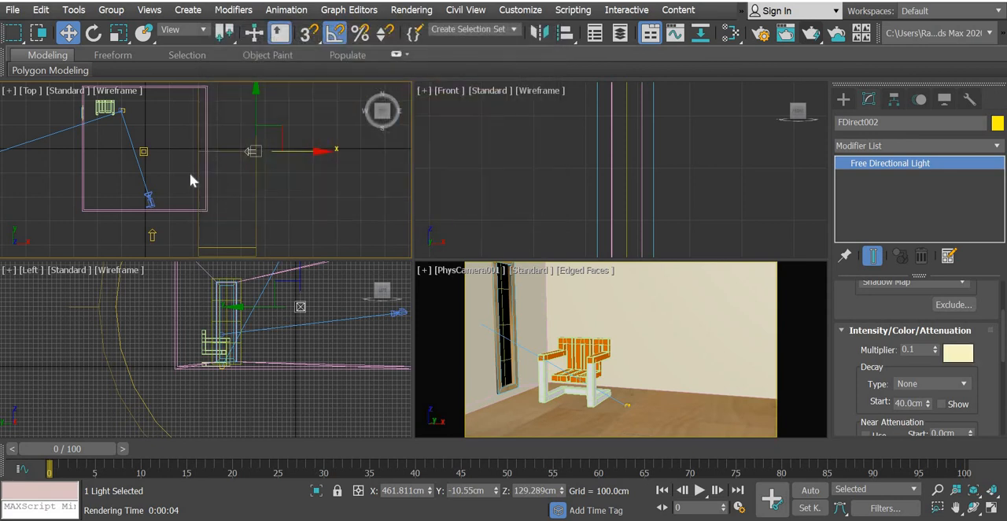
Set the light color of FDirect001 above the room to pale yellow (244, 230, 153) and render the camera view.
{"action": "left_click", "coordinate": [144, 151]}
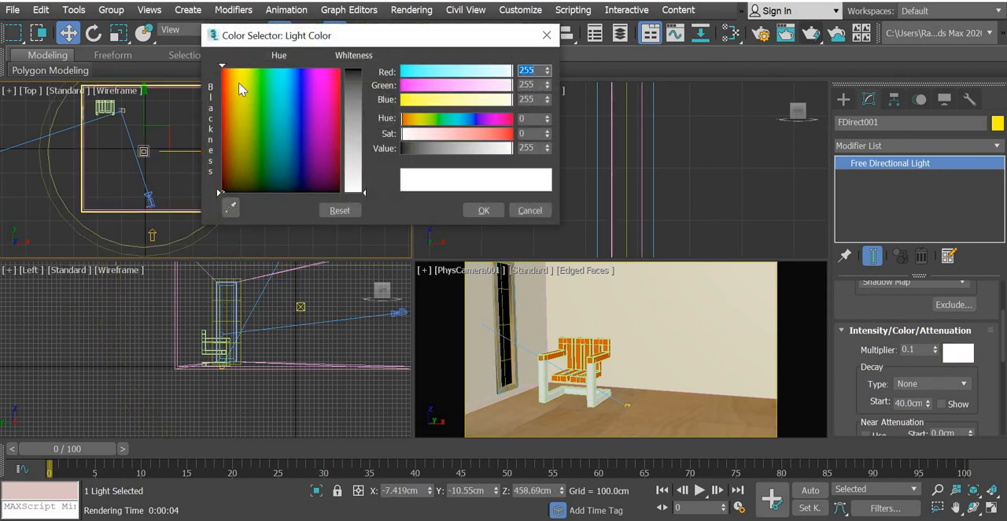
{"action": "left_click", "coordinate": [239, 81]}
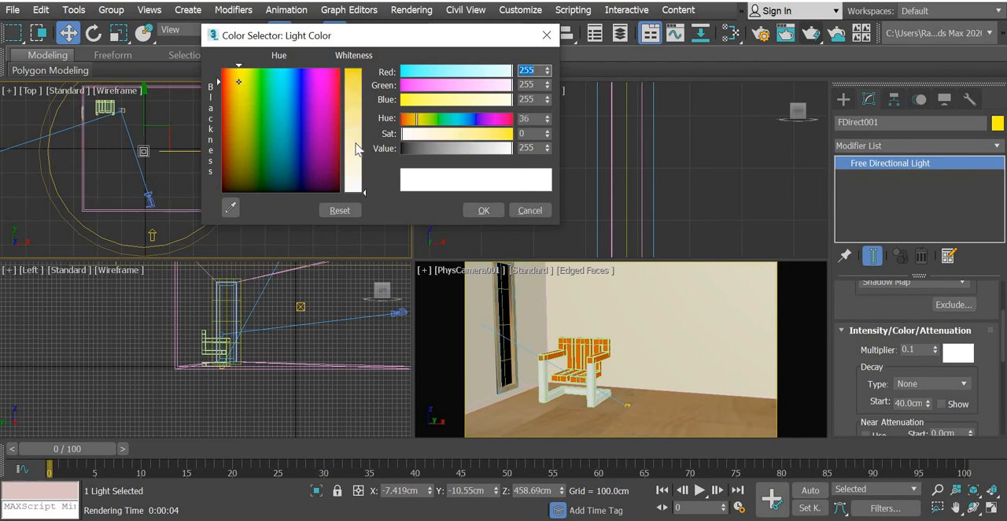
{"action": "left_click", "coordinate": [356, 149]}
{"action": "left_click", "coordinate": [482, 210]}
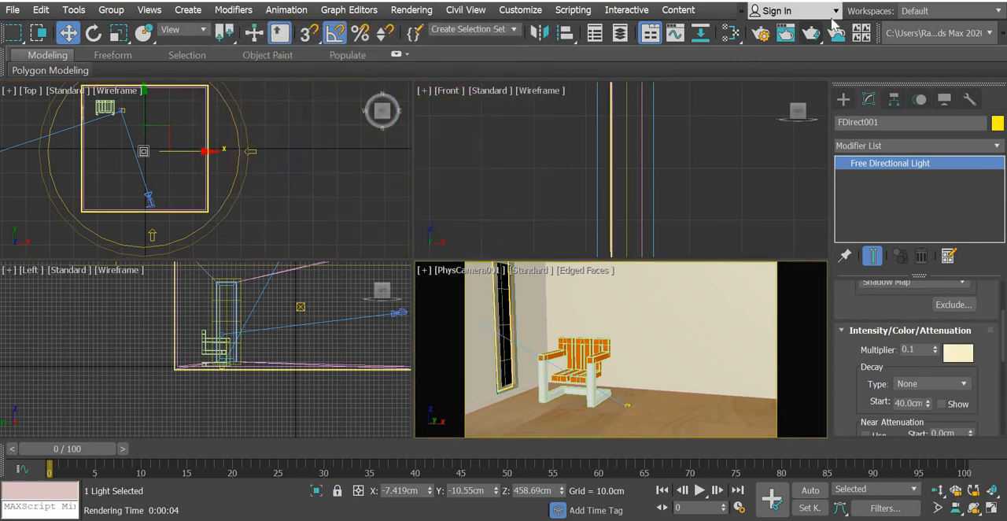
{"action": "left_click", "coordinate": [810, 32]}
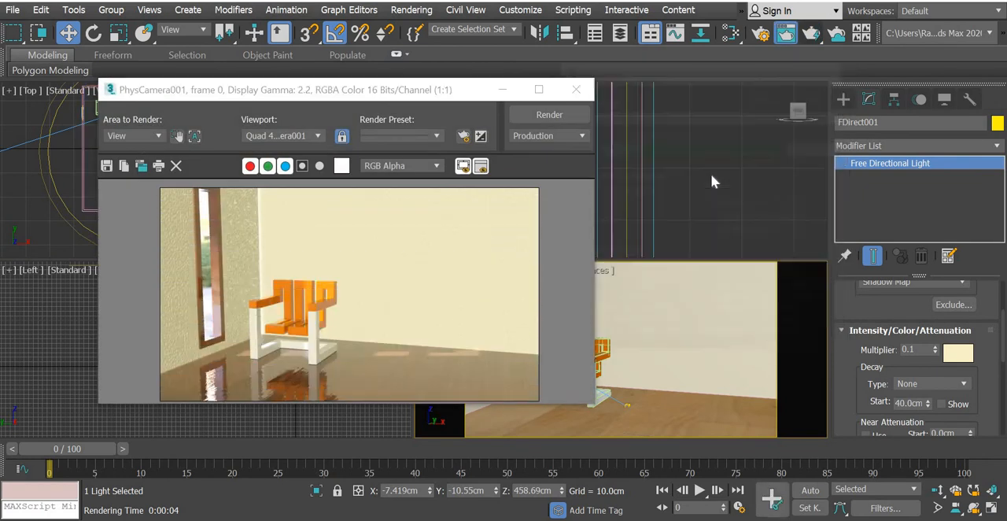
{"action": "left_click", "coordinate": [576, 89]}
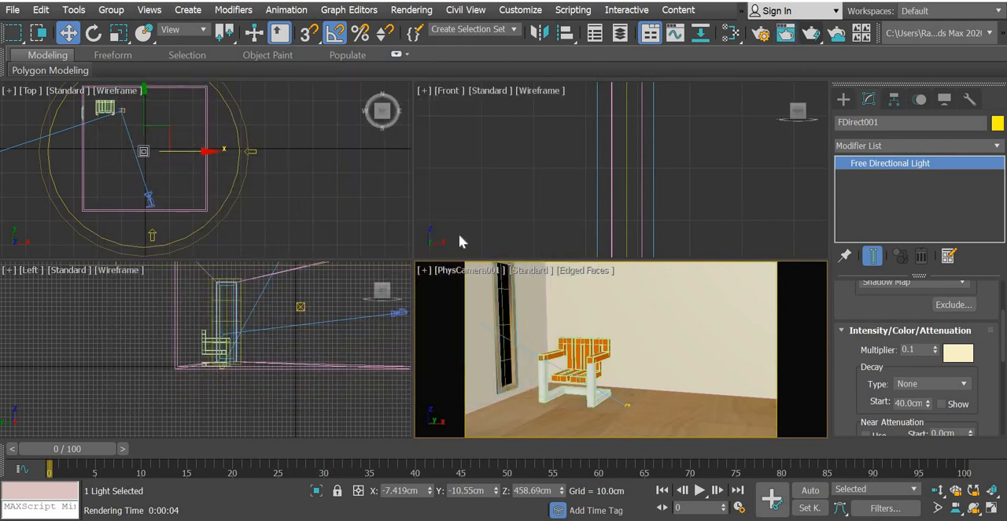
Change FDirect001's light color to peach (240, 143, 85) and render the camera view again.
{"action": "left_click", "coordinate": [958, 353]}
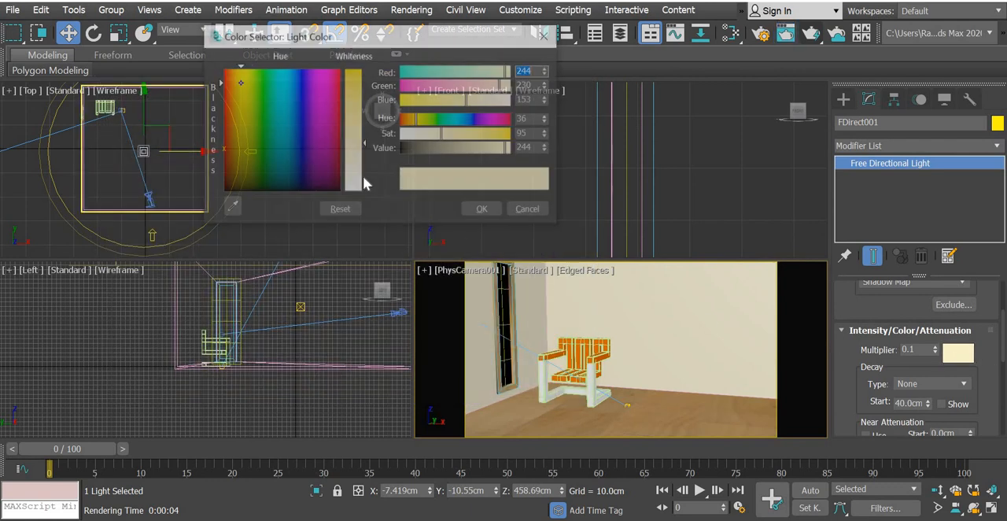
{"action": "left_click_drag", "start_coordinate": [239, 82], "coordinate": [229, 79]}
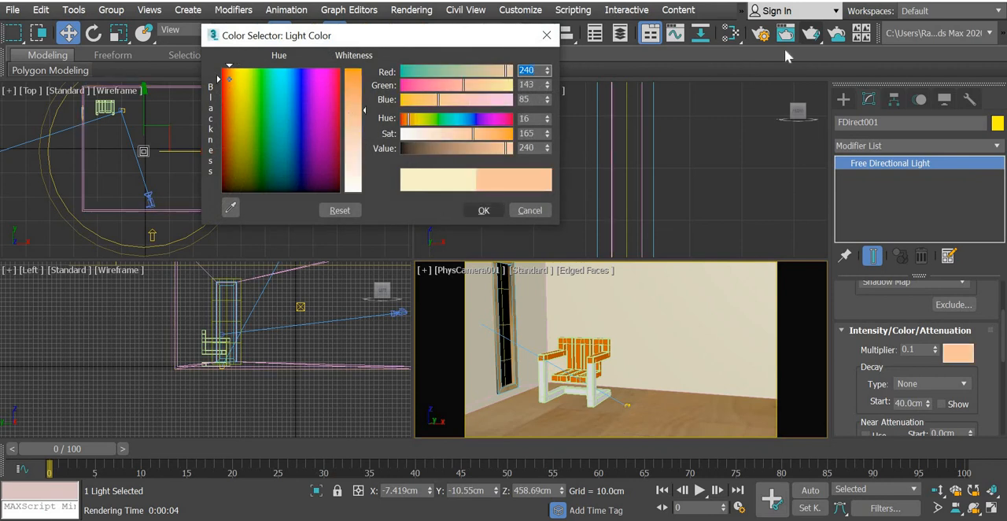
{"action": "left_click", "coordinate": [483, 210]}
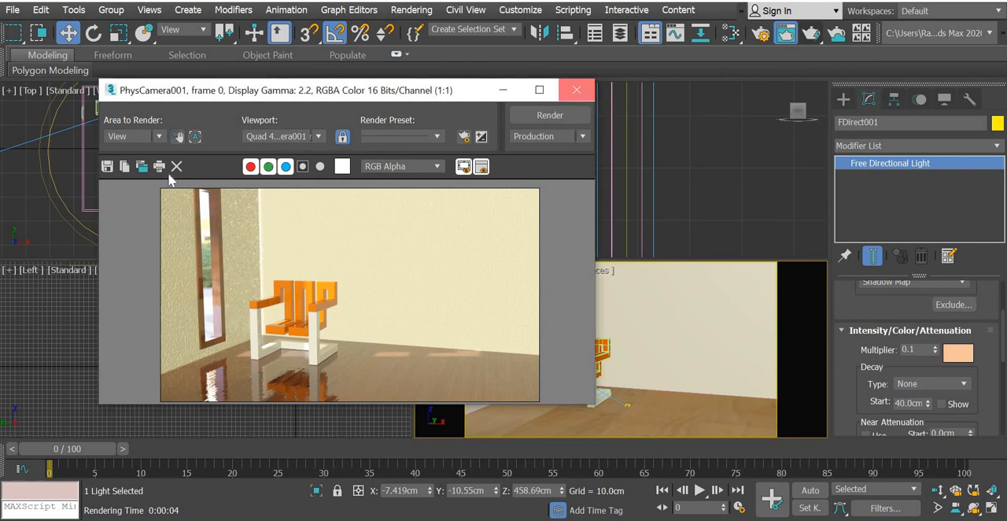
{"action": "left_click", "coordinate": [576, 90]}
Set the multiplier of the target directional light Direct001 to 2.0 and render the camera view.
{"action": "scroll", "coordinate": [328, 179], "scroll_direction": "down", "scroll_amount": 2}
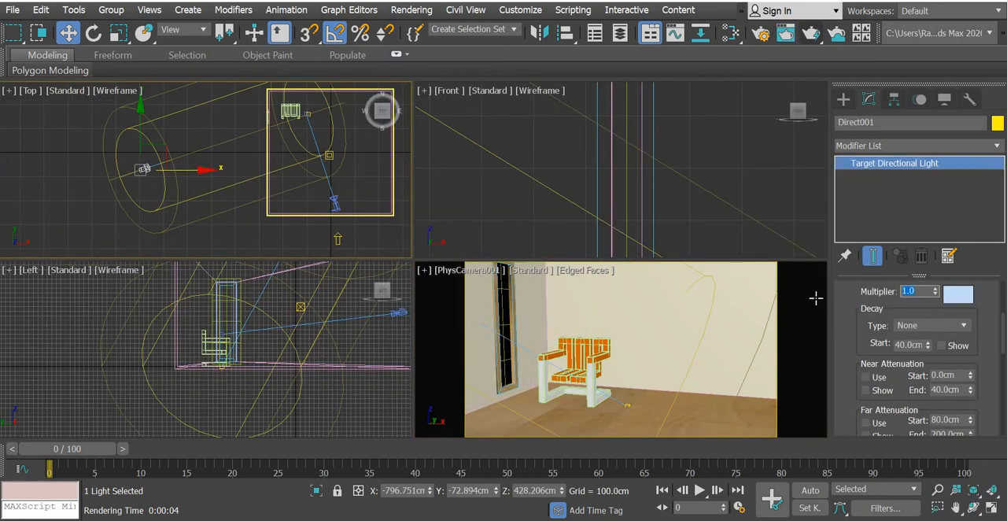
{"action": "type", "text": "2"}
{"action": "key", "text": "Return"}
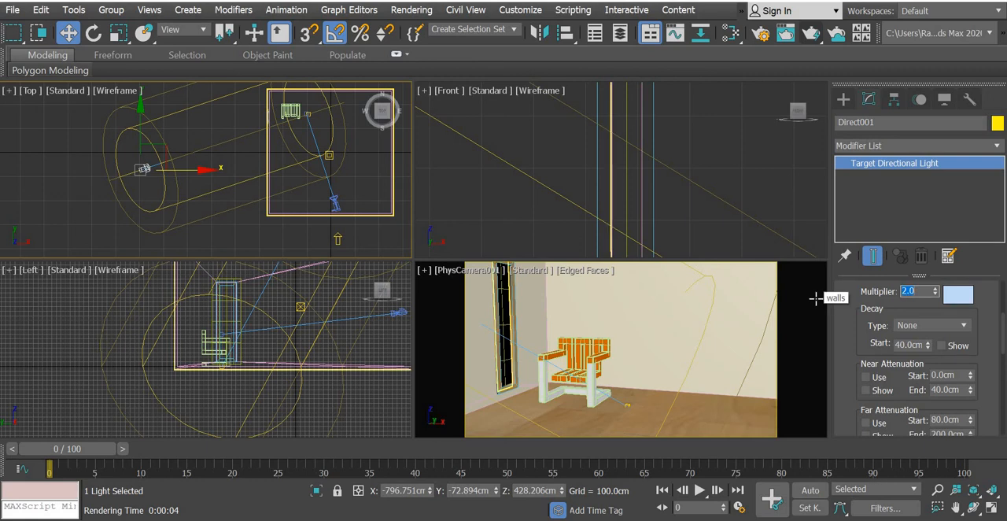
{"action": "left_click", "coordinate": [812, 36]}
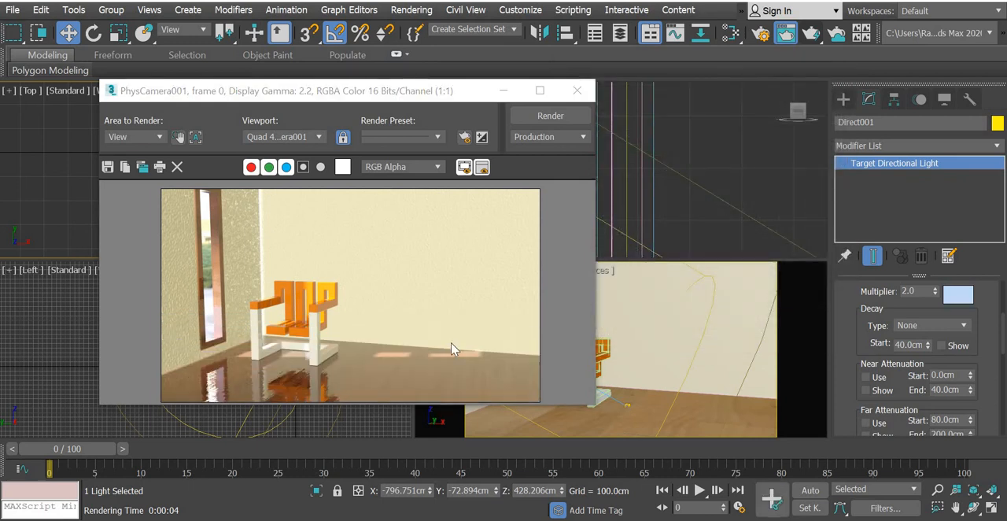
{"action": "left_click", "coordinate": [577, 90]}
In the material editor, move the Noise map node down beside the material's Bump Map input and set its noise type to Fractal.
{"action": "left_click", "coordinate": [729, 33]}
{"action": "middle_click_drag", "start_coordinate": [183, 245], "coordinate": [213, 92]}
{"action": "scroll", "coordinate": [212, 197], "scroll_direction": "down", "scroll_amount": 6}
{"action": "scroll", "coordinate": [213, 201], "scroll_direction": "down", "scroll_amount": 2}
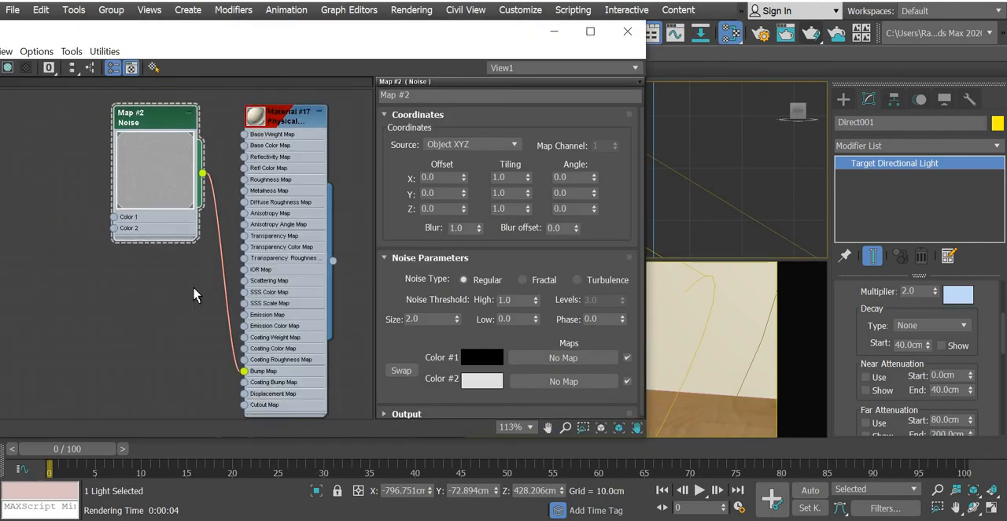
{"action": "middle_click_drag", "start_coordinate": [188, 238], "coordinate": [185, 180]}
{"action": "scroll", "coordinate": [190, 234], "scroll_direction": "up", "scroll_amount": 1}
{"action": "middle_click_drag", "start_coordinate": [186, 217], "coordinate": [198, 287]}
{"action": "left_click_drag", "start_coordinate": [170, 123], "coordinate": [127, 321]}
{"action": "middle_click_drag", "start_coordinate": [184, 288], "coordinate": [174, 118]}
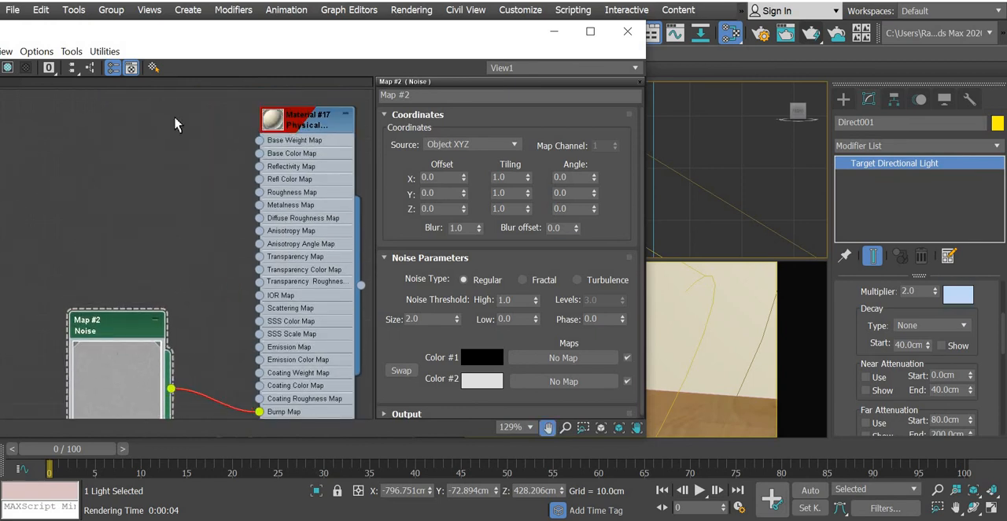
{"action": "scroll", "coordinate": [201, 240], "scroll_direction": "up", "scroll_amount": 3}
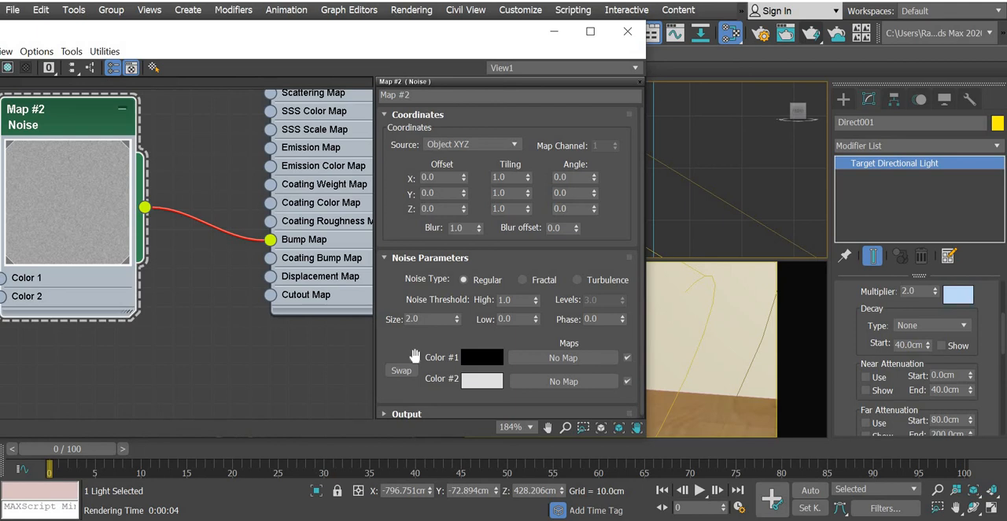
{"action": "left_click", "coordinate": [523, 280]}
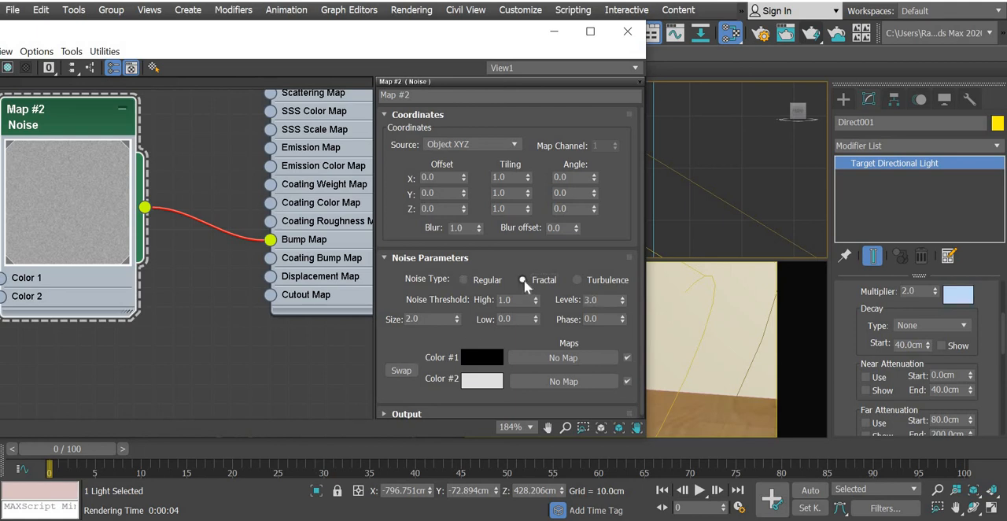
Try the Turbulence and Fractal noise types on the Noise map with a camera render, and set the type to Regular.
{"action": "left_click", "coordinate": [578, 281]}
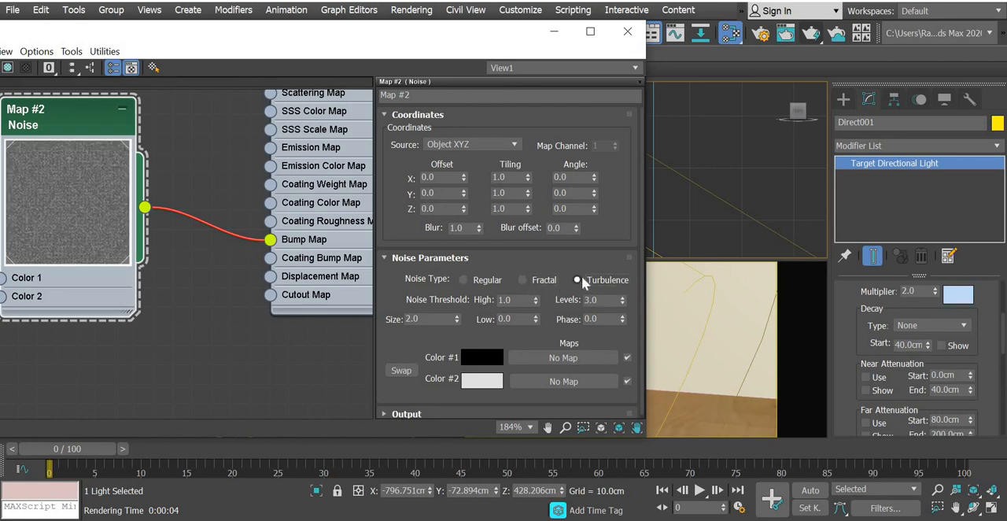
{"action": "left_click", "coordinate": [526, 280]}
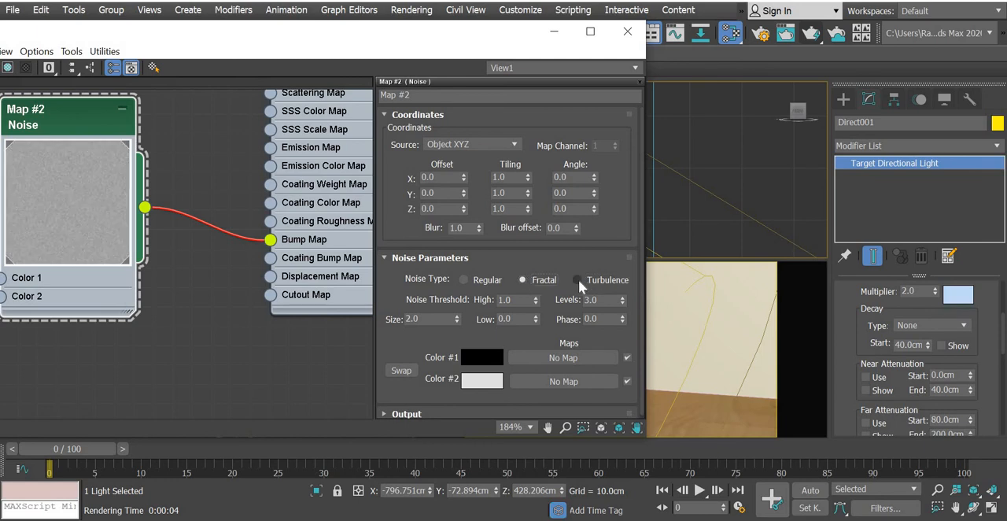
{"action": "left_click", "coordinate": [814, 37]}
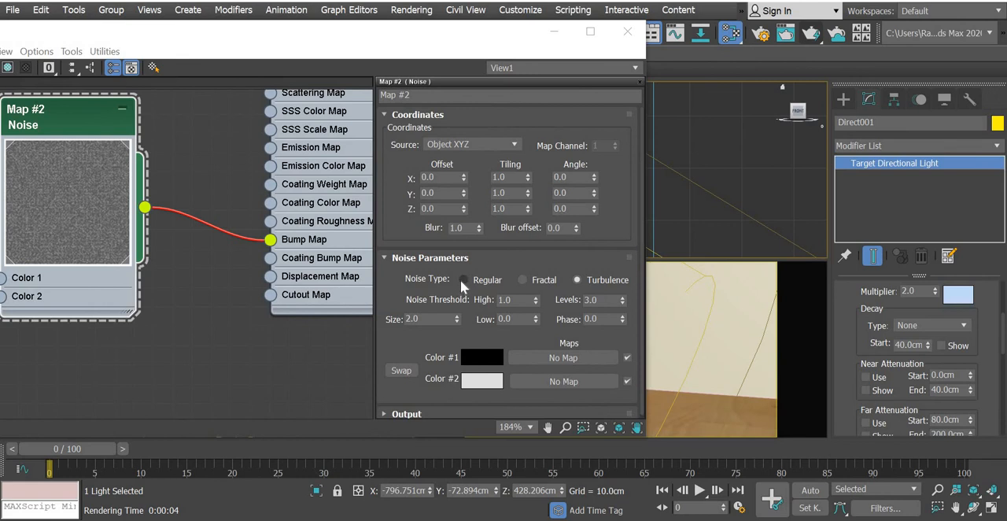
{"action": "left_click", "coordinate": [464, 280]}
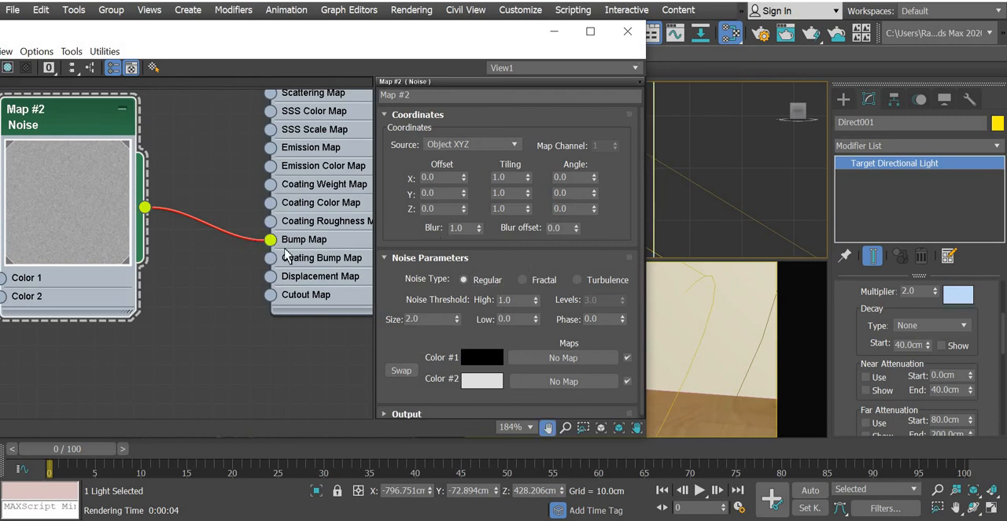
Move the Noise map node away from Material #17 and disconnect it from that material's Bump Map input.
{"action": "scroll", "coordinate": [288, 256], "scroll_direction": "down", "scroll_amount": 10}
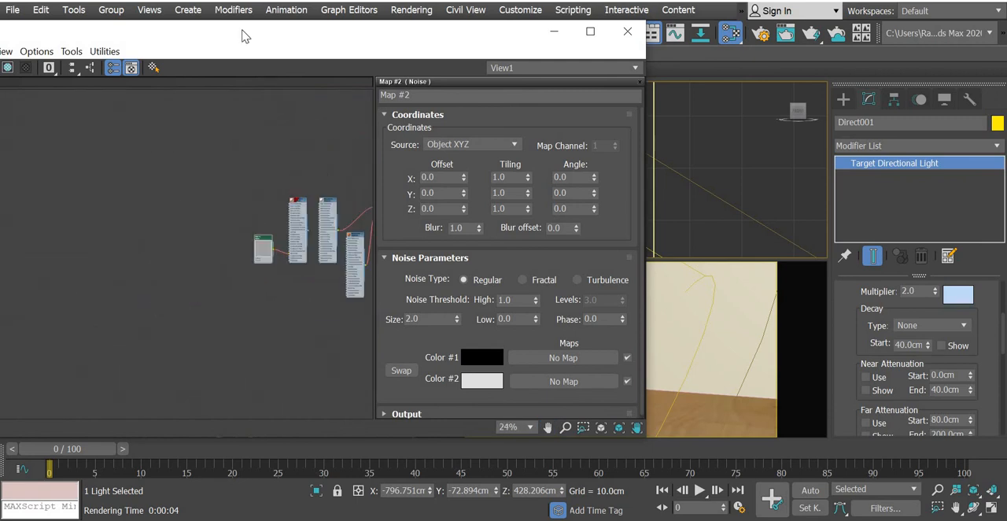
{"action": "left_click_drag", "start_coordinate": [489, 41], "coordinate": [791, 41]}
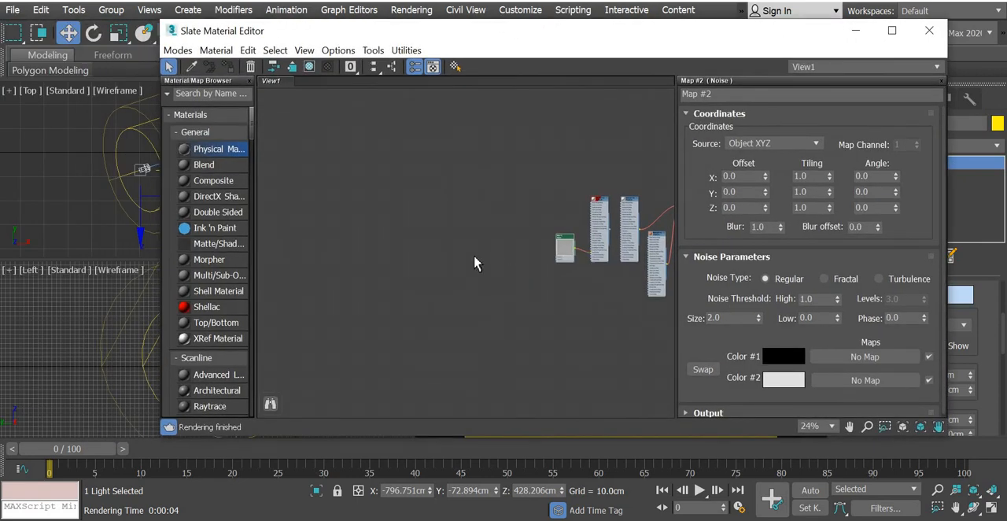
{"action": "scroll", "coordinate": [474, 263], "scroll_direction": "up", "scroll_amount": 10}
{"action": "scroll", "coordinate": [524, 243], "scroll_direction": "down", "scroll_amount": 3}
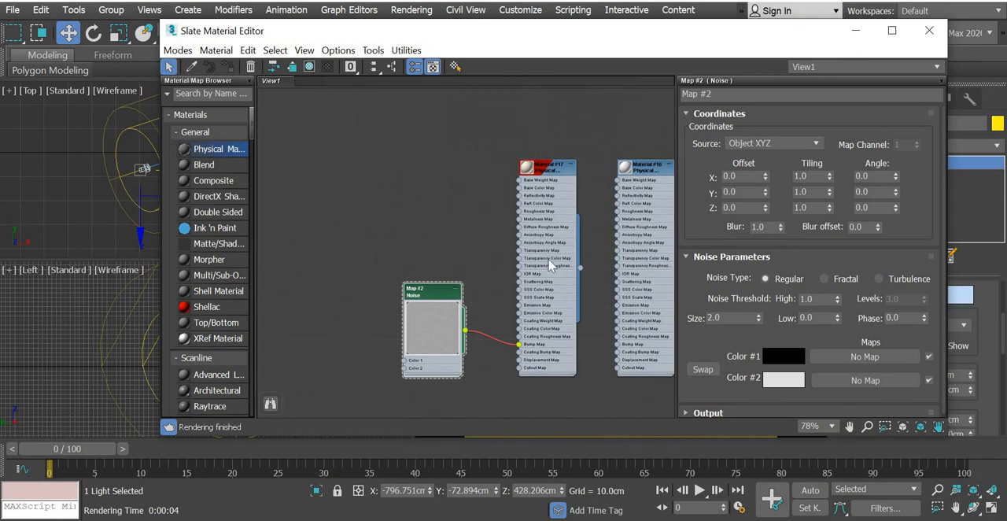
{"action": "left_click_drag", "start_coordinate": [297, 147], "coordinate": [297, 115]}
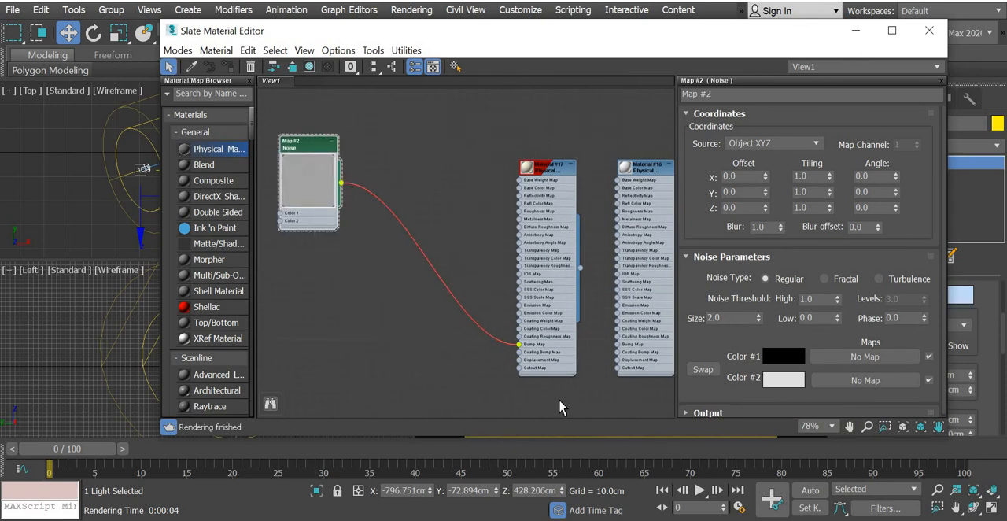
{"action": "left_click_drag", "start_coordinate": [481, 325], "coordinate": [371, 259]}
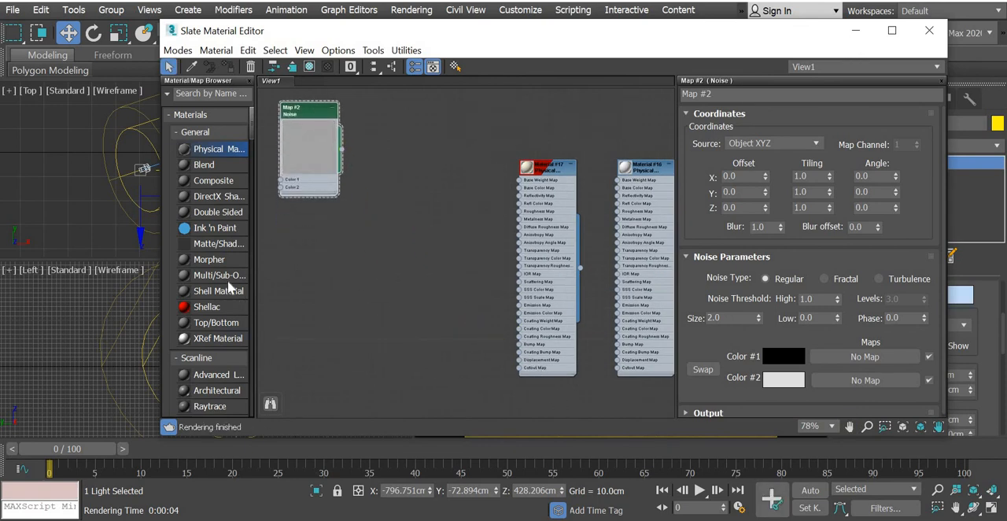
Add a Standard material to the node view and connect the Noise map to its Bump input.
{"action": "scroll", "coordinate": [216, 297], "scroll_direction": "down", "scroll_amount": 3}
{"action": "left_click_drag", "start_coordinate": [245, 274], "coordinate": [464, 226]}
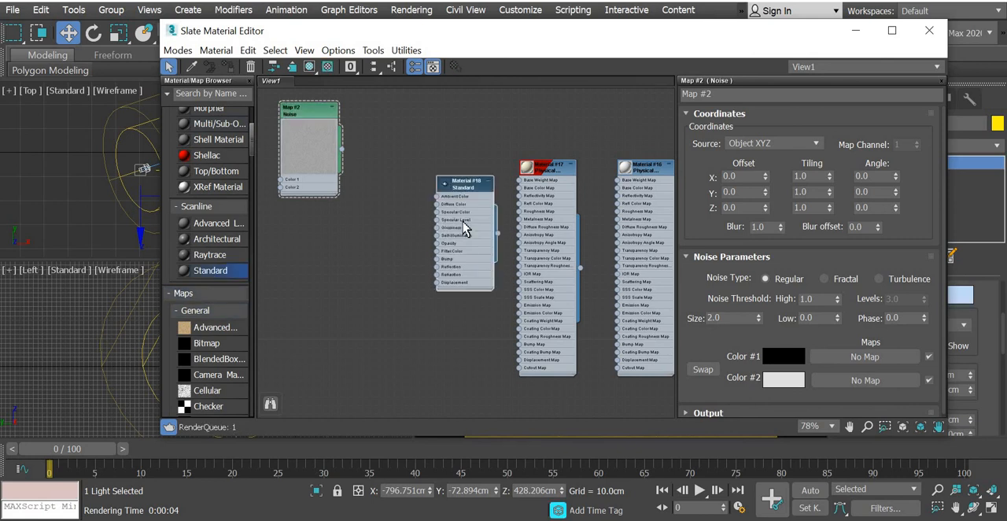
{"action": "scroll", "coordinate": [463, 223], "scroll_direction": "up", "scroll_amount": 4}
{"action": "middle_click_drag", "start_coordinate": [348, 175], "coordinate": [397, 205]}
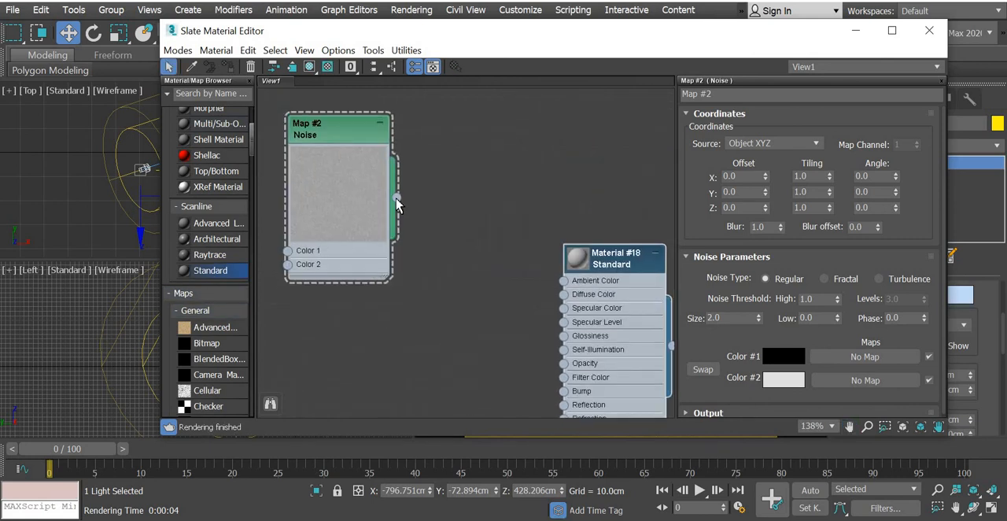
{"action": "left_click_drag", "start_coordinate": [564, 391], "coordinate": [396, 197]}
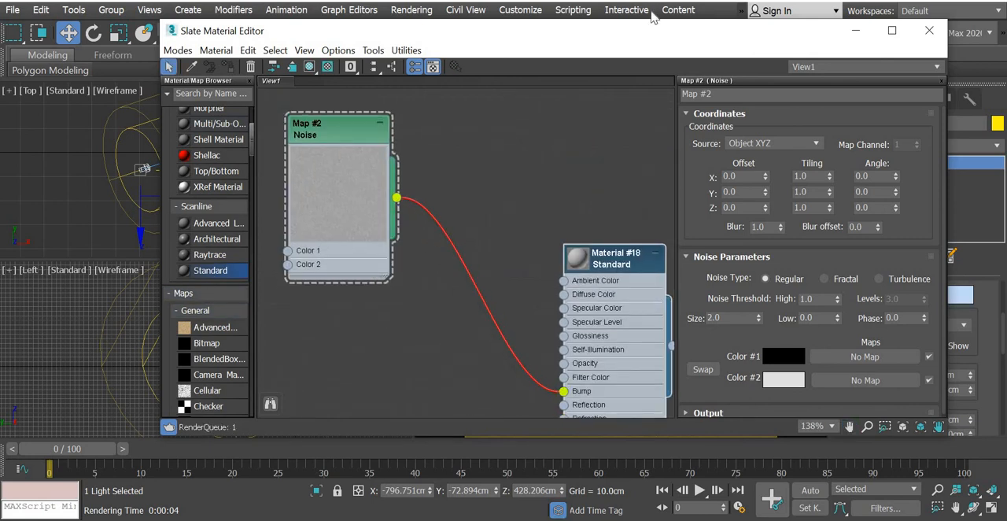
Select the walls object in the camera view and assign the new Standard material to it.
{"action": "left_click_drag", "start_coordinate": [627, 31], "coordinate": [241, 55]}
{"action": "left_click", "coordinate": [684, 319]}
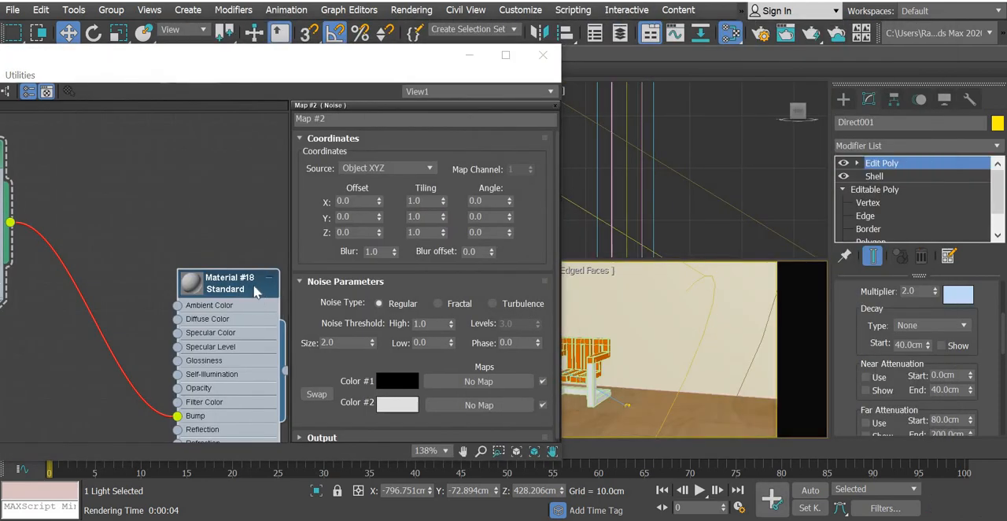
{"action": "right_click", "coordinate": [253, 282]}
{"action": "left_click", "coordinate": [315, 130]}
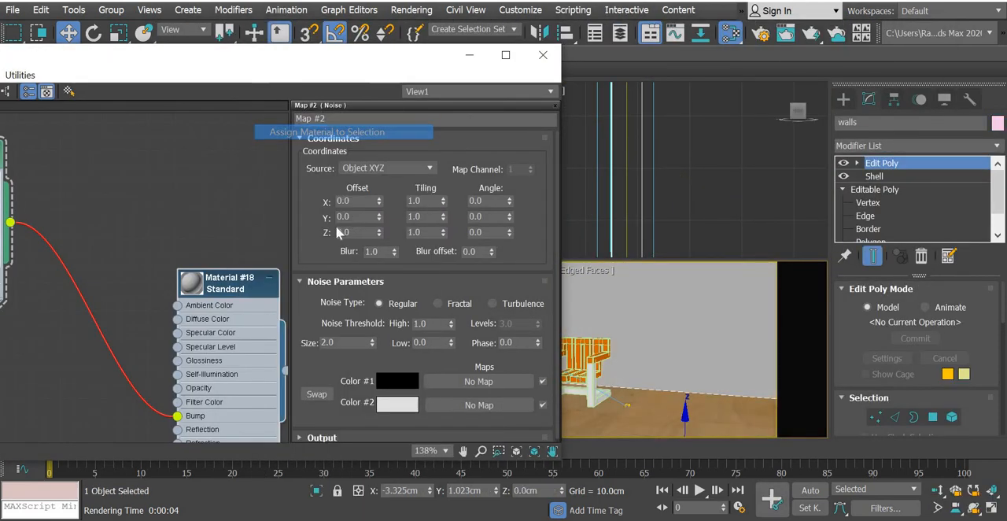
Set the wall material's diffuse color to pale cream (251, 249, 192) and close the material editor.
{"action": "double_click", "coordinate": [238, 297]}
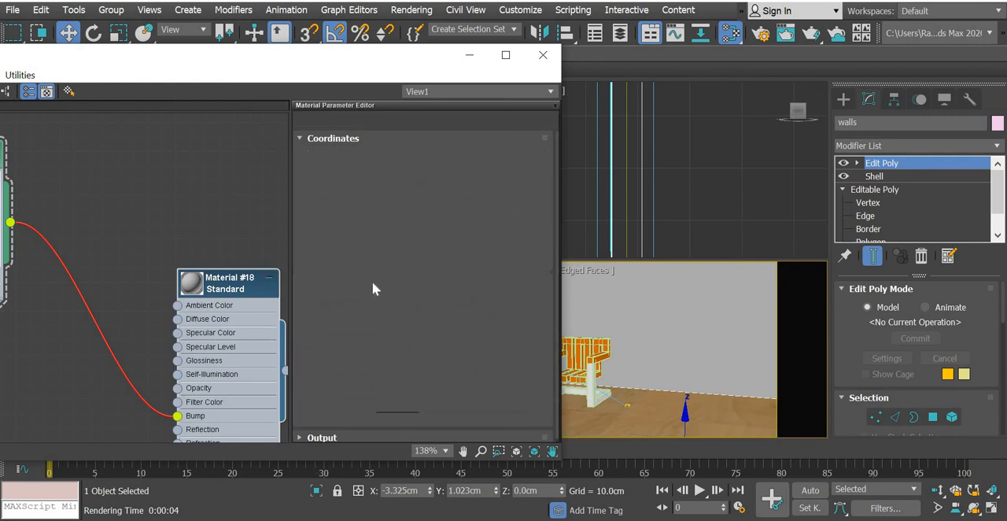
{"action": "left_click", "coordinate": [376, 240]}
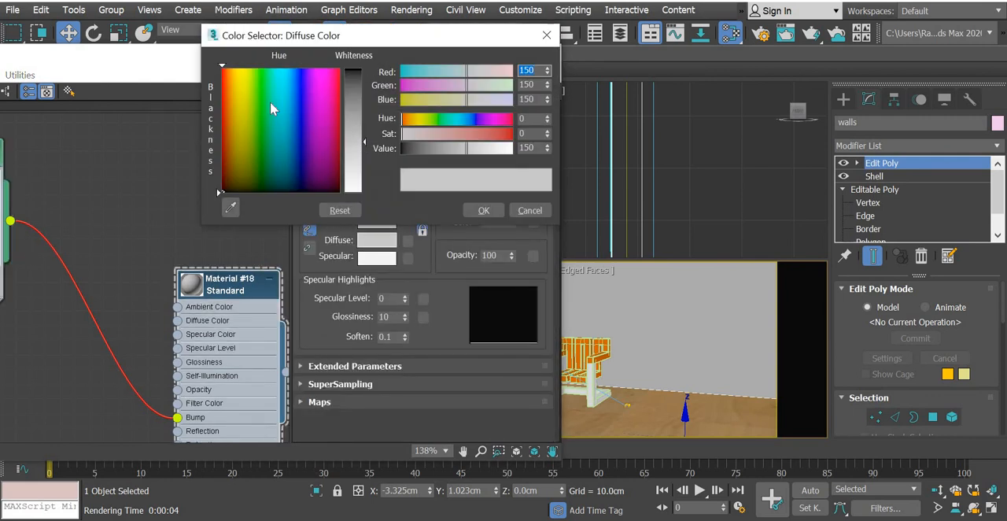
{"action": "left_click", "coordinate": [241, 77]}
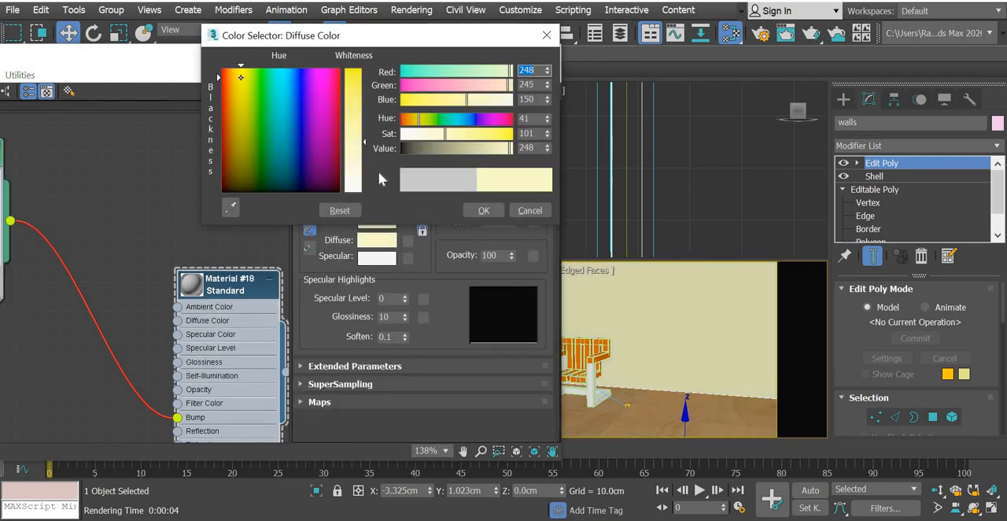
{"action": "left_click_drag", "start_coordinate": [364, 142], "coordinate": [363, 162]}
{"action": "left_click", "coordinate": [484, 210]}
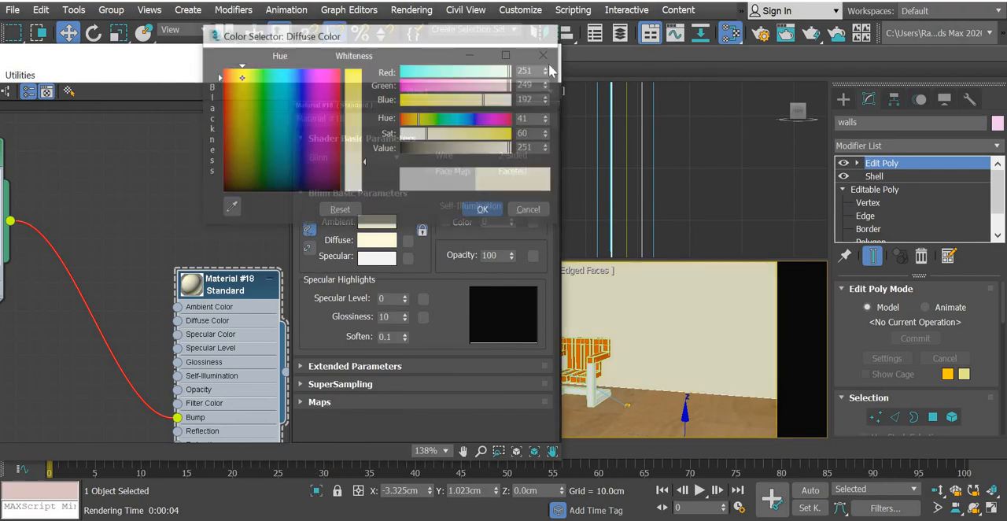
{"action": "left_click", "coordinate": [545, 49]}
Render the camera view and examine the bumped walls in the rendered image at different magnifications.
{"action": "left_click", "coordinate": [812, 37]}
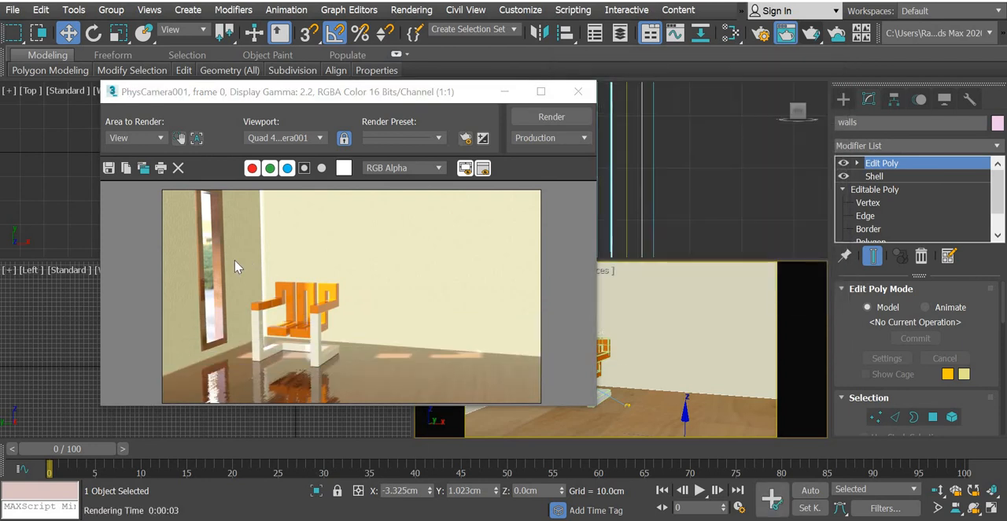
{"action": "scroll", "coordinate": [236, 266], "scroll_direction": "up", "scroll_amount": 3}
{"action": "scroll", "coordinate": [338, 275], "scroll_direction": "down", "scroll_amount": 4}
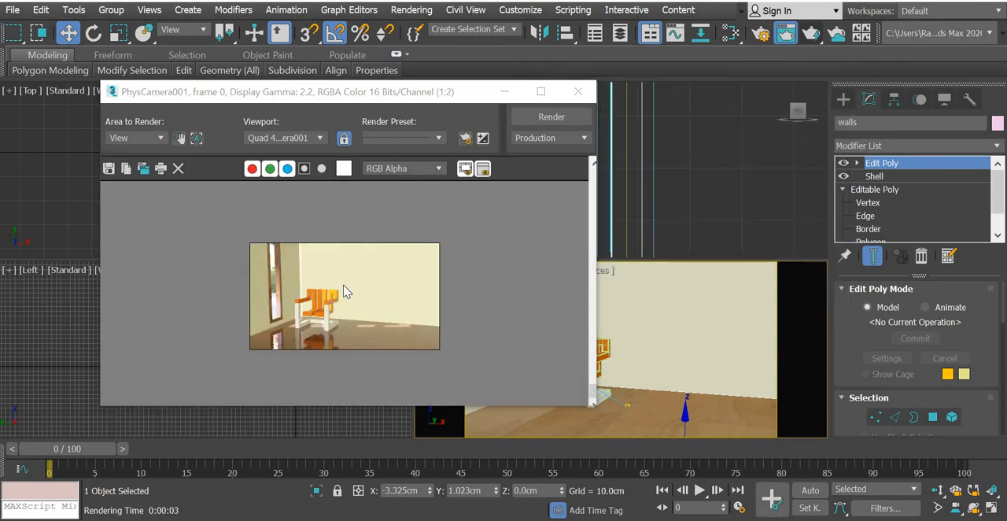
{"action": "scroll", "coordinate": [346, 293], "scroll_direction": "up", "scroll_amount": 1}
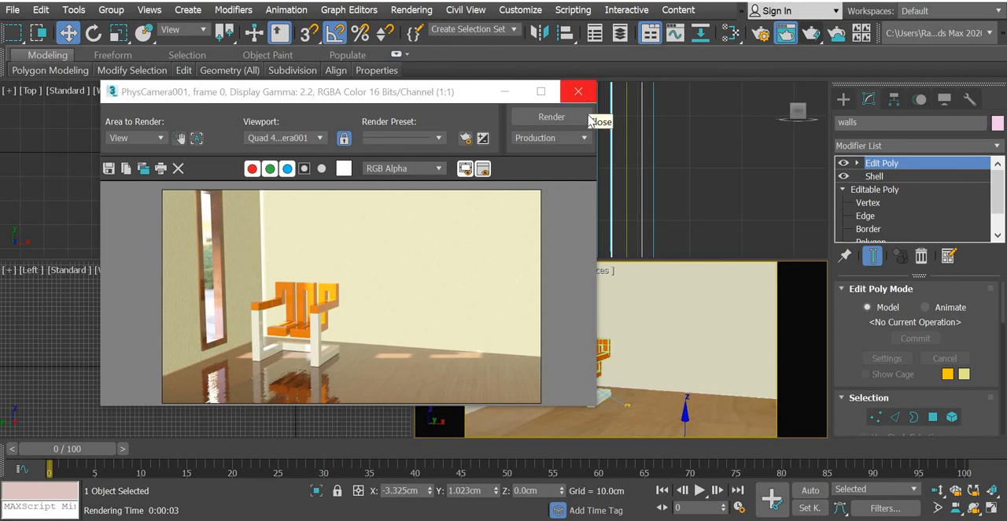
{"action": "left_click", "coordinate": [578, 92]}
Lighten the cream light color of FDirect003 in front of the room and render the camera view.
{"action": "left_click", "coordinate": [142, 166]}
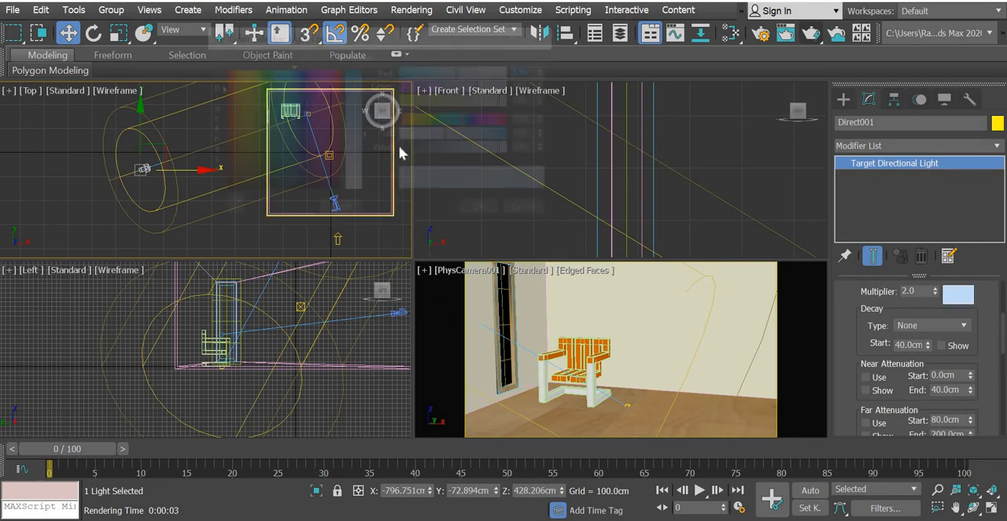
{"action": "left_click", "coordinate": [486, 212]}
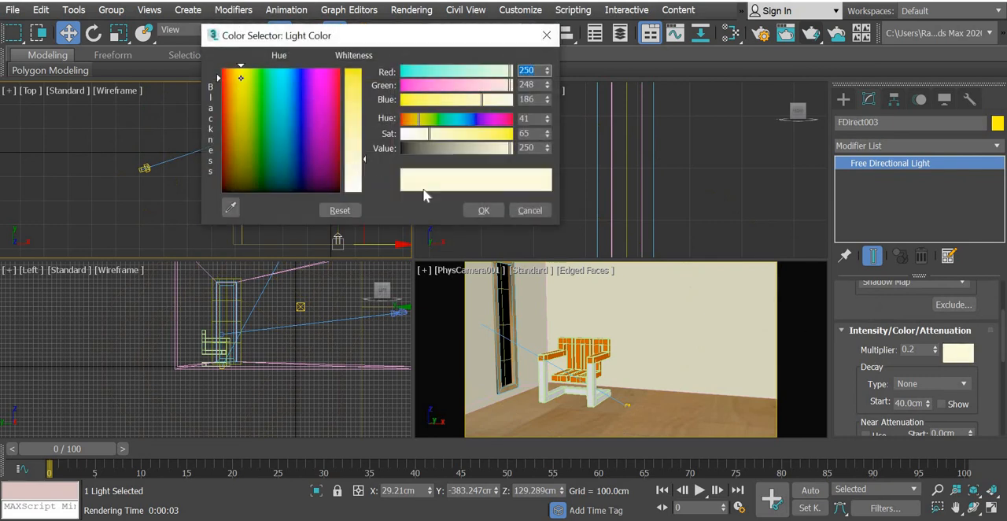
{"action": "left_click", "coordinate": [491, 212]}
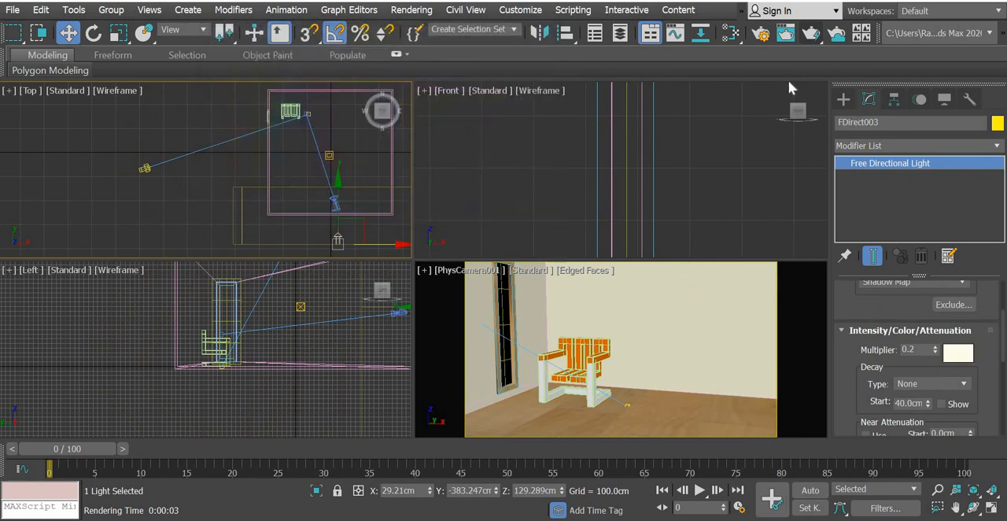
{"action": "left_click", "coordinate": [810, 32]}
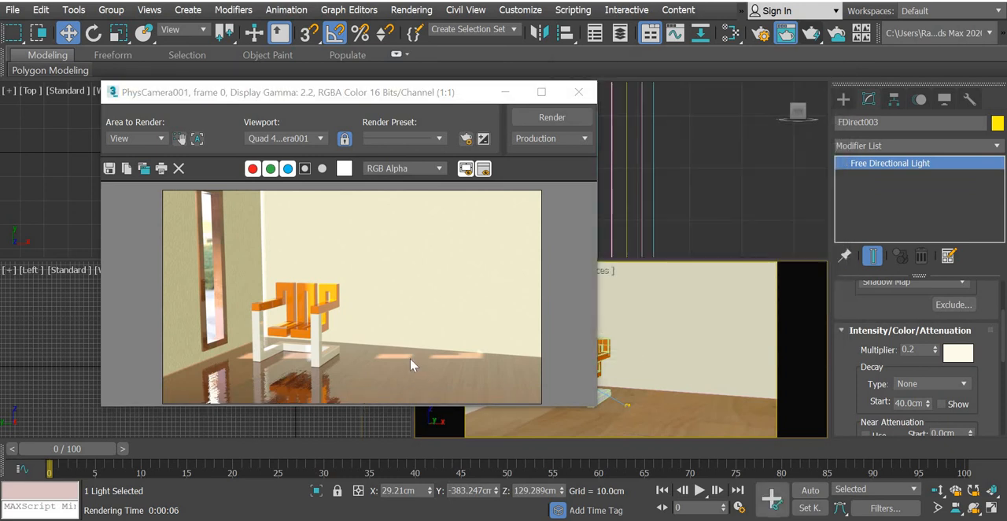
{"action": "left_click", "coordinate": [578, 92]}
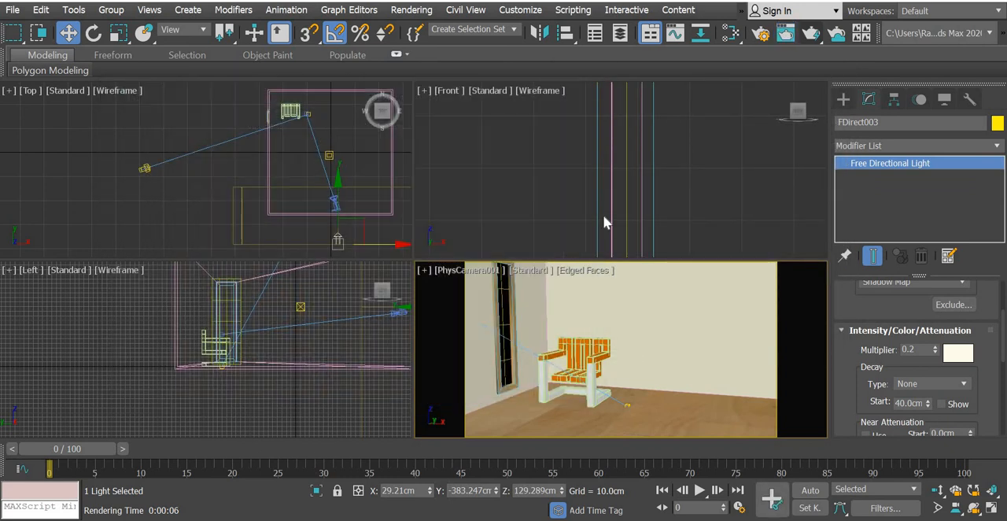
In the material editor, spread out the Bitmap, Mix and Noise nodes feeding the varnished wood material, Material #14.
{"action": "key", "text": "m"}
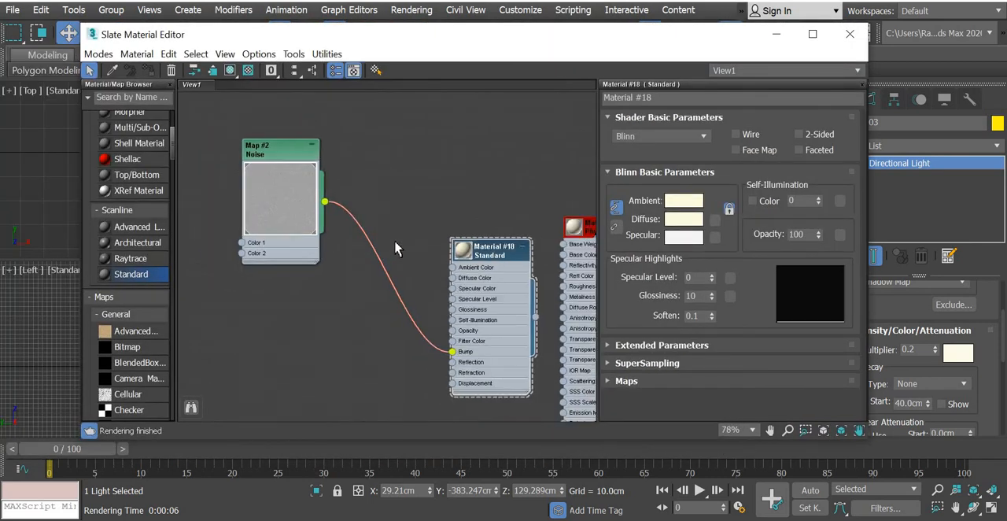
{"action": "scroll", "coordinate": [395, 241], "scroll_direction": "down", "scroll_amount": 2}
{"action": "middle_click_drag", "start_coordinate": [395, 241], "coordinate": [655, 264]}
{"action": "scroll", "coordinate": [475, 271], "scroll_direction": "down", "scroll_amount": 3}
{"action": "middle_click_drag", "start_coordinate": [586, 292], "coordinate": [279, 266]}
{"action": "scroll", "coordinate": [501, 278], "scroll_direction": "up", "scroll_amount": 4}
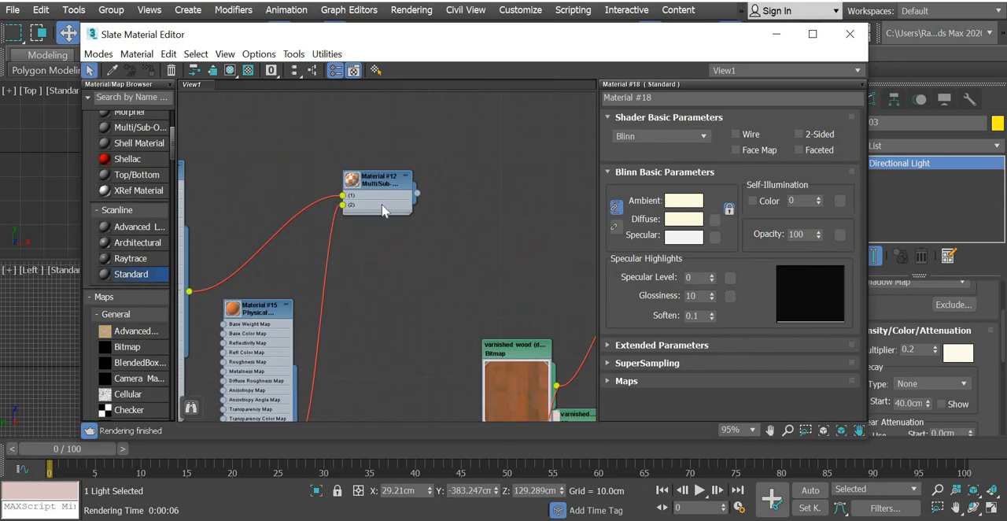
{"action": "scroll", "coordinate": [381, 206], "scroll_direction": "up", "scroll_amount": 2}
{"action": "middle_click_drag", "start_coordinate": [381, 206], "coordinate": [146, 68]}
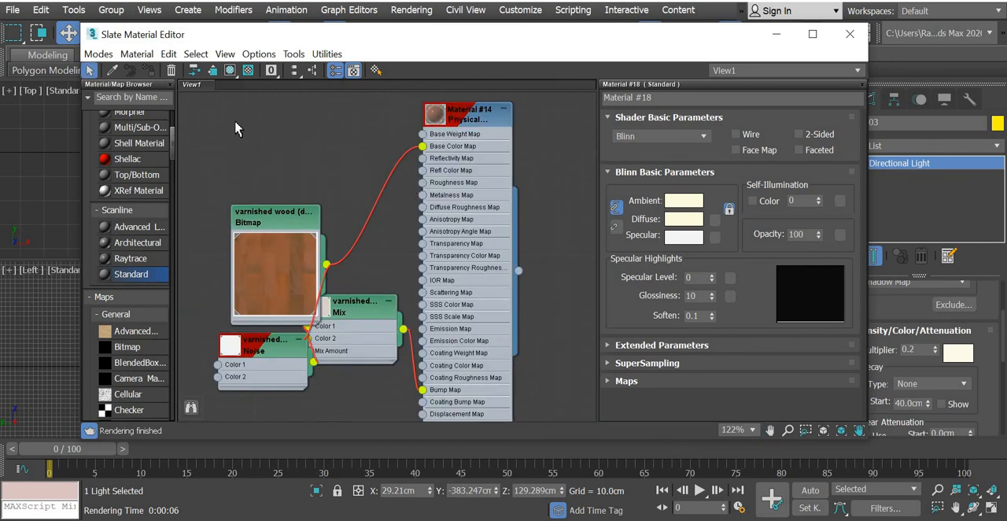
{"action": "left_click_drag", "start_coordinate": [275, 212], "coordinate": [236, 122]}
{"action": "left_click_drag", "start_coordinate": [350, 311], "coordinate": [359, 375]}
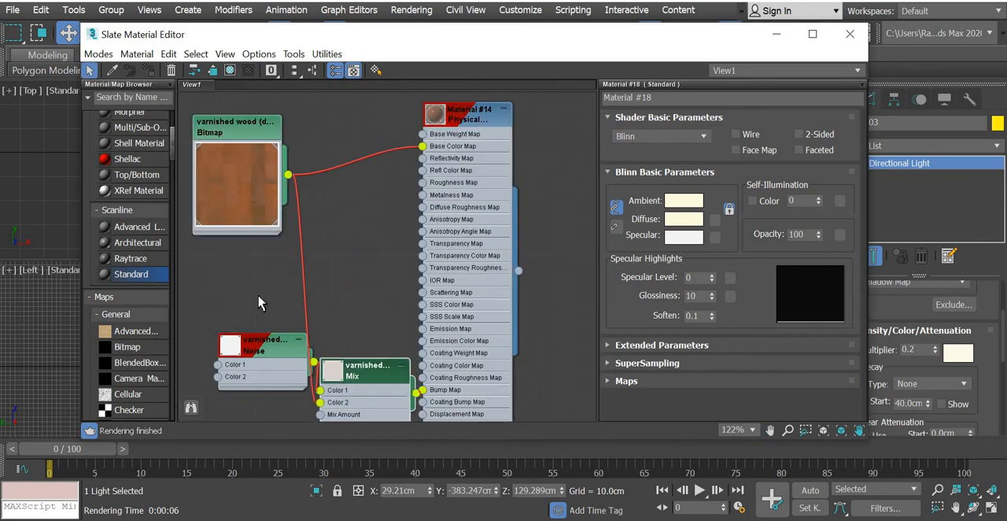
{"action": "left_click_drag", "start_coordinate": [259, 344], "coordinate": [220, 320]}
Set the reflection weight of Material #14 to 0.7 and render the camera view.
{"action": "double_click", "coordinate": [455, 119]}
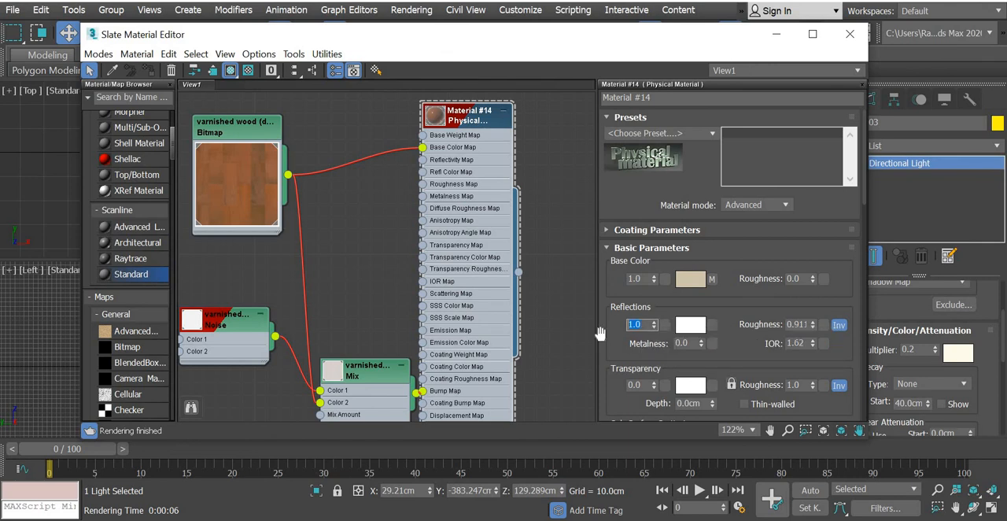
{"action": "type", "text": ".7"}
{"action": "key", "text": "Return"}
{"action": "left_click_drag", "start_coordinate": [653, 35], "coordinate": [367, 75]}
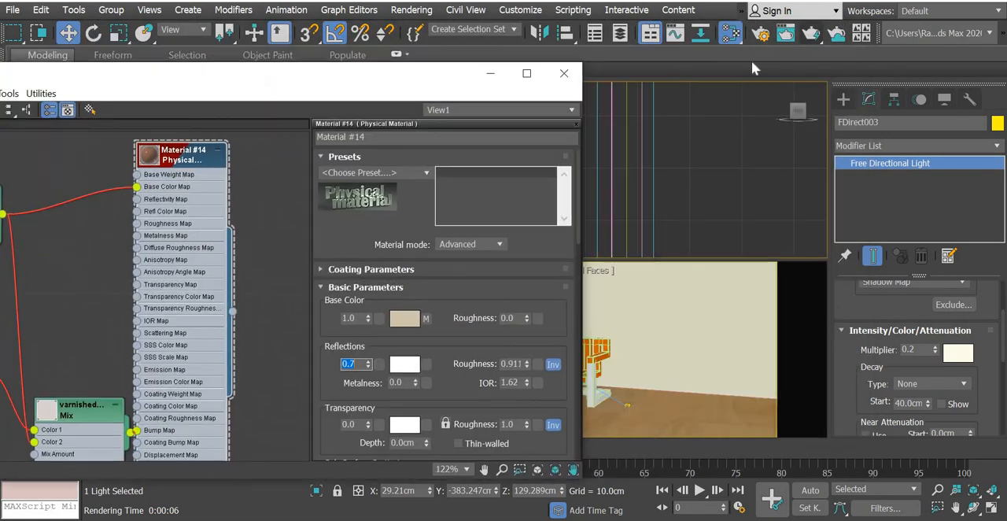
{"action": "left_click", "coordinate": [807, 37]}
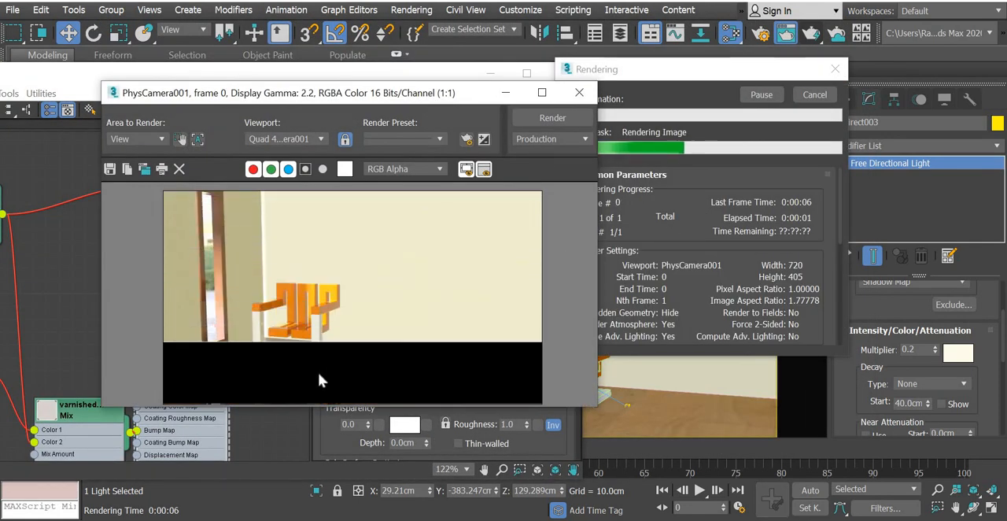
Clone the rendered frame window, move the copy aside for comparison, and close the original render window.
{"action": "left_click_drag", "start_coordinate": [413, 105], "coordinate": [700, 48]}
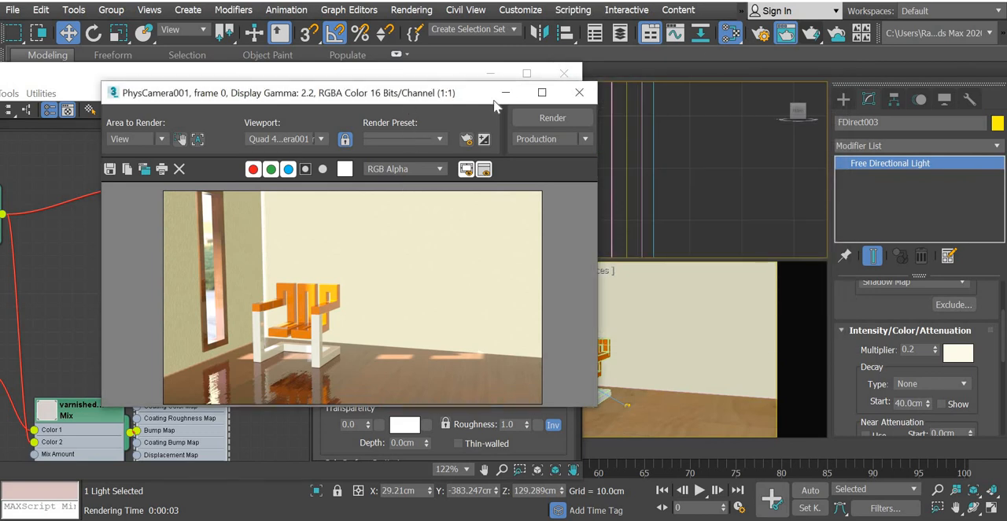
{"action": "left_click", "coordinate": [434, 112]}
{"action": "left_click_drag", "start_coordinate": [560, 165], "coordinate": [902, 246]}
{"action": "left_click", "coordinate": [883, 47]}
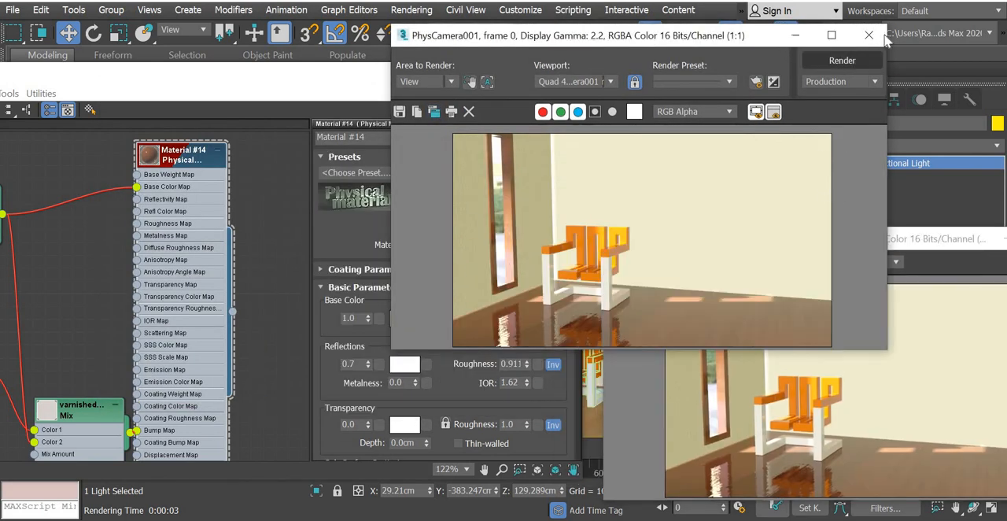
Set the reflection weight of Material #14 to 0.4, render the camera view beside the cloned frame for comparison, and close the new render.
{"action": "left_click", "coordinate": [868, 34]}
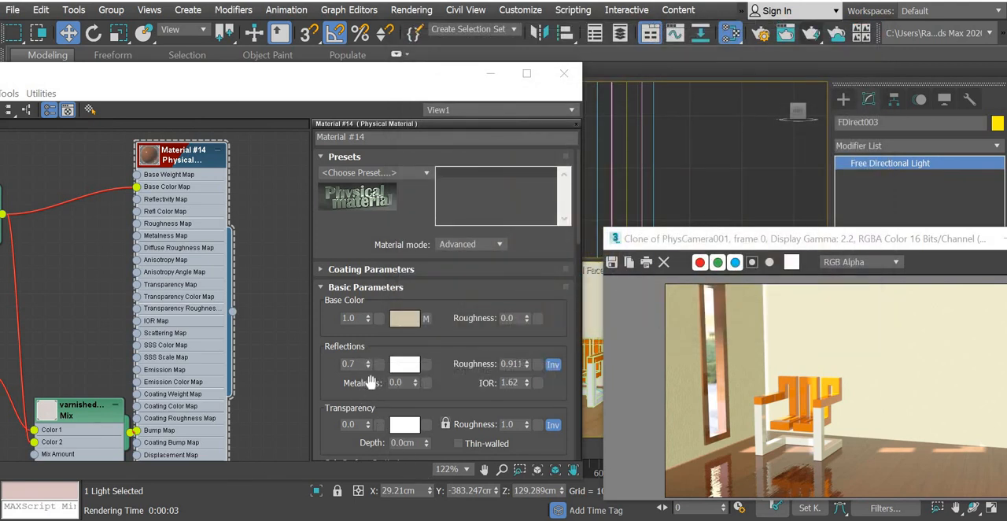
{"action": "left_click", "coordinate": [347, 363]}
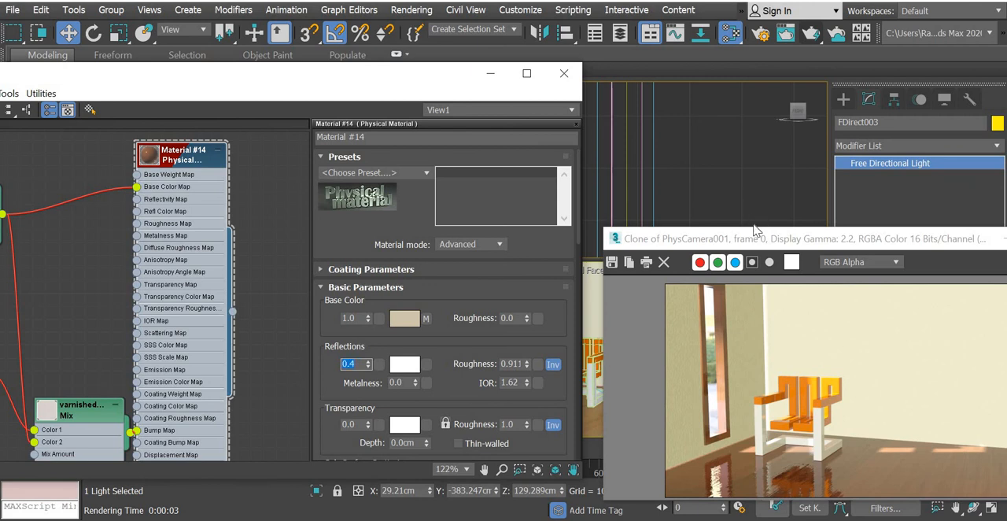
{"action": "left_click_drag", "start_coordinate": [755, 238], "coordinate": [659, 120]}
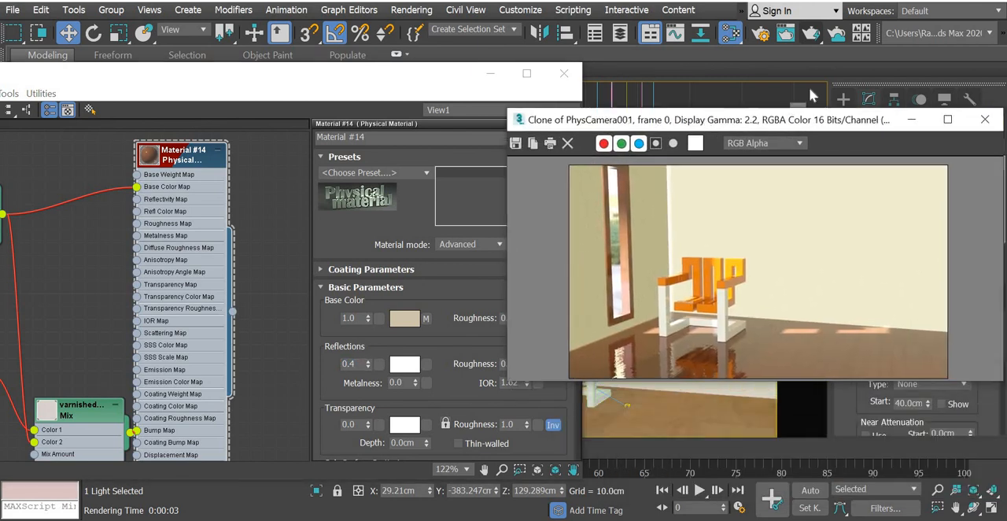
{"action": "key", "text": "shift+q"}
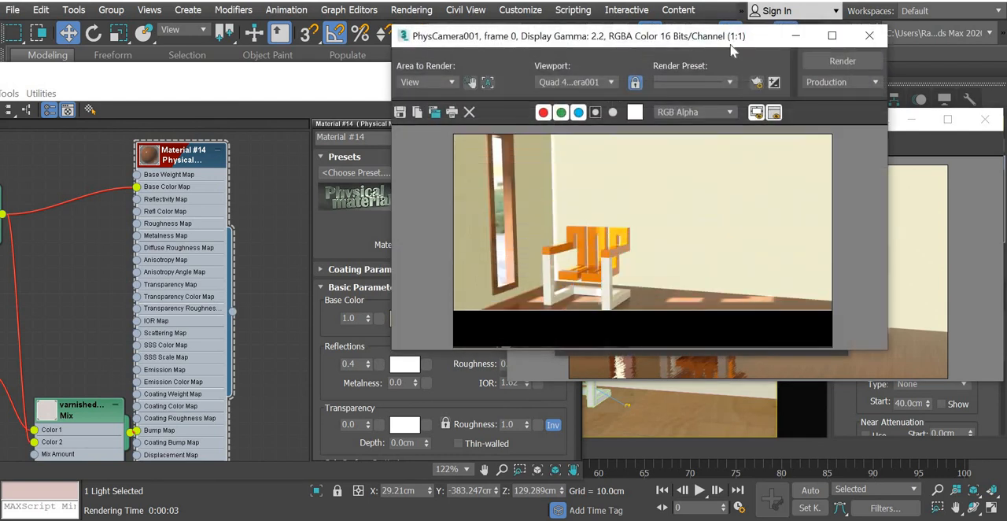
{"action": "left_click_drag", "start_coordinate": [728, 43], "coordinate": [378, 34]}
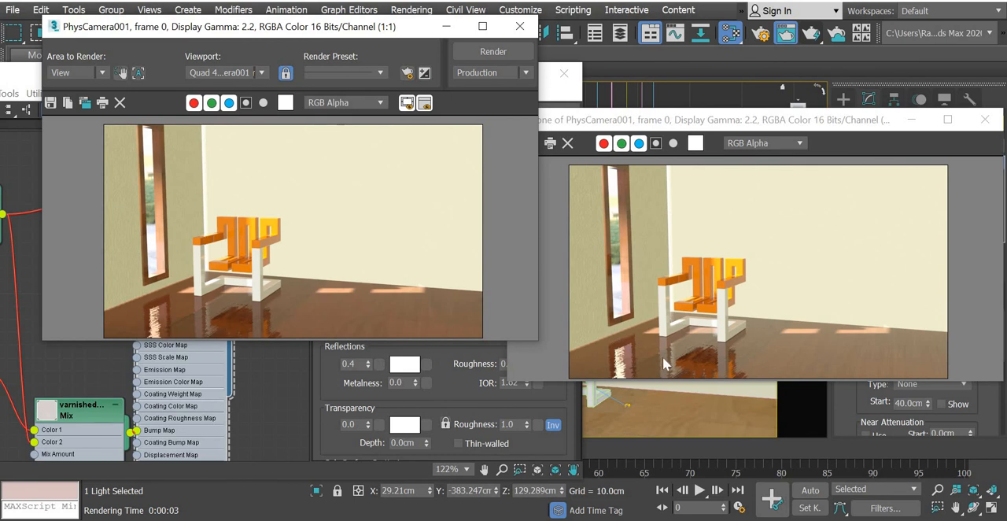
{"action": "left_click", "coordinate": [519, 26]}
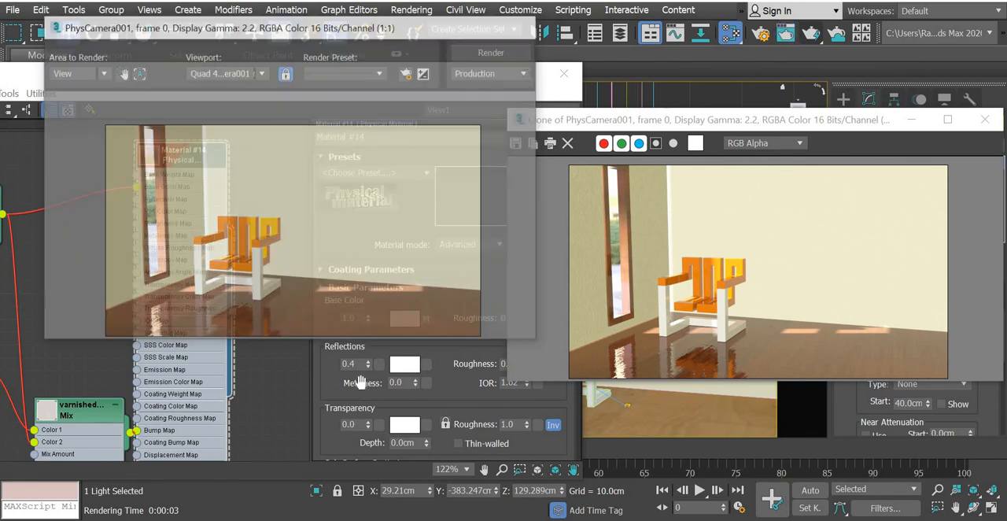
Lower the reflection weight of Material #14 to 0.1, render the camera view, and close the render window.
{"action": "left_click", "coordinate": [309, 370]}
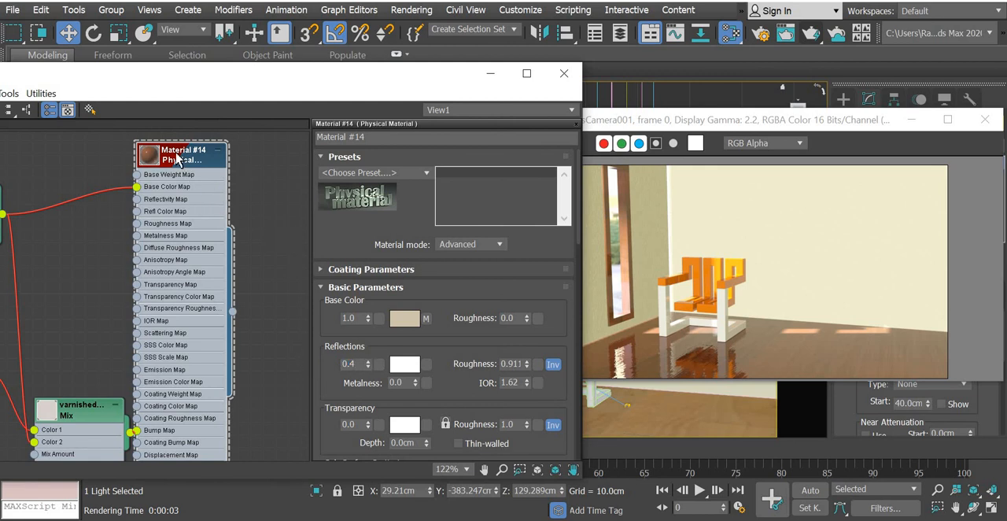
{"action": "left_click", "coordinate": [298, 375]}
{"action": "left_click", "coordinate": [809, 39]}
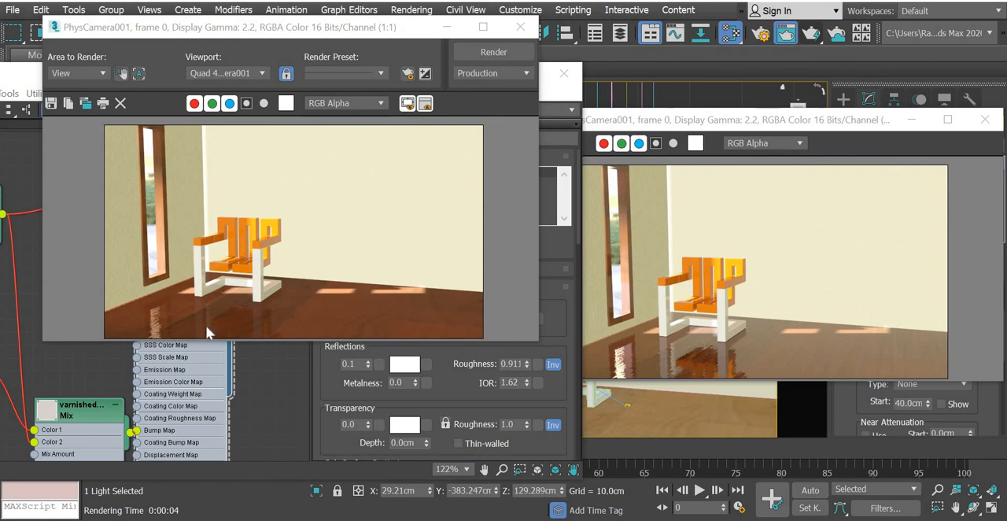
{"action": "left_click", "coordinate": [520, 26]}
Set the reflection roughness of Material #14 to 0.4 and render the camera view.
{"action": "left_click", "coordinate": [522, 364]}
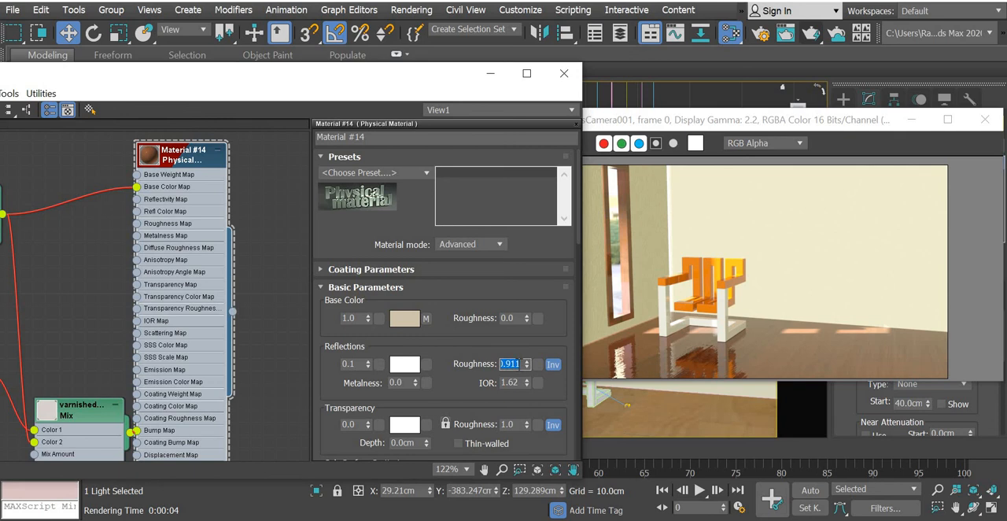
{"action": "type", "text": ".4"}
{"action": "key", "text": "Return"}
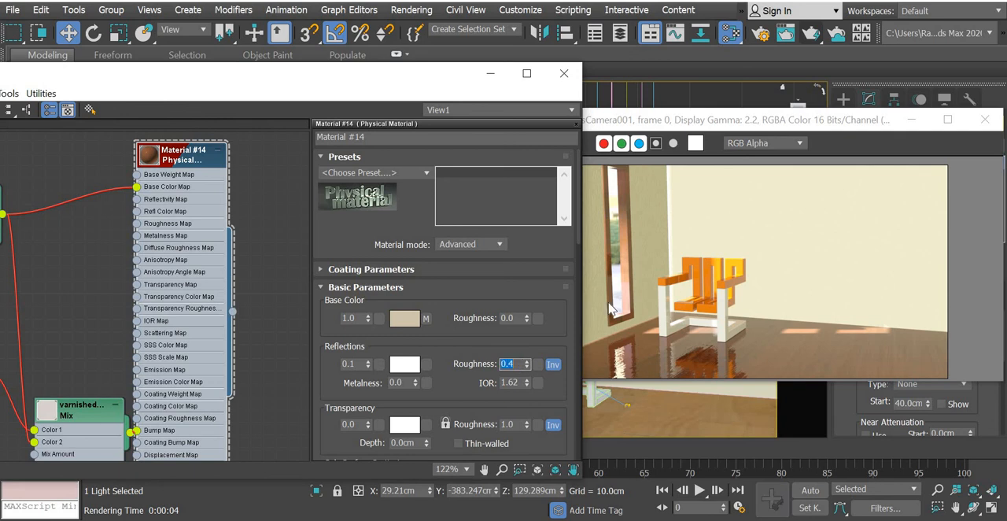
{"action": "left_click", "coordinate": [757, 262]}
{"action": "key", "text": "shift+q"}
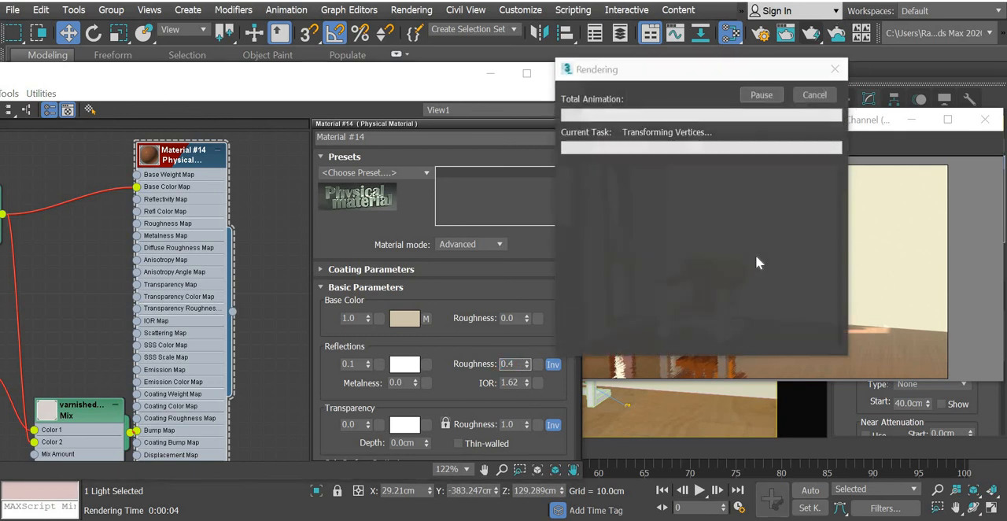
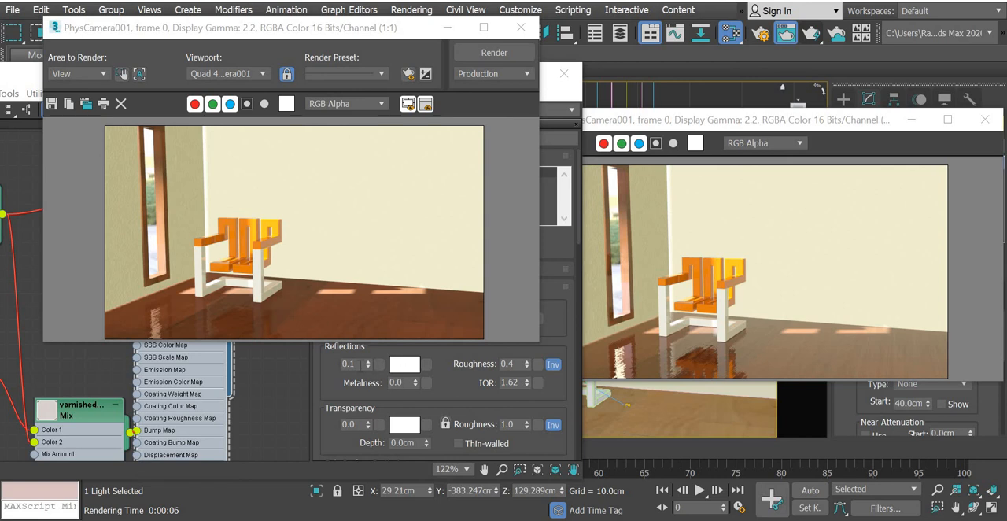
Set the reflection weight of Material #14 to 0.4, render the camera view for comparison, and close both render windows and the material editor.
{"action": "left_click", "coordinate": [347, 363]}
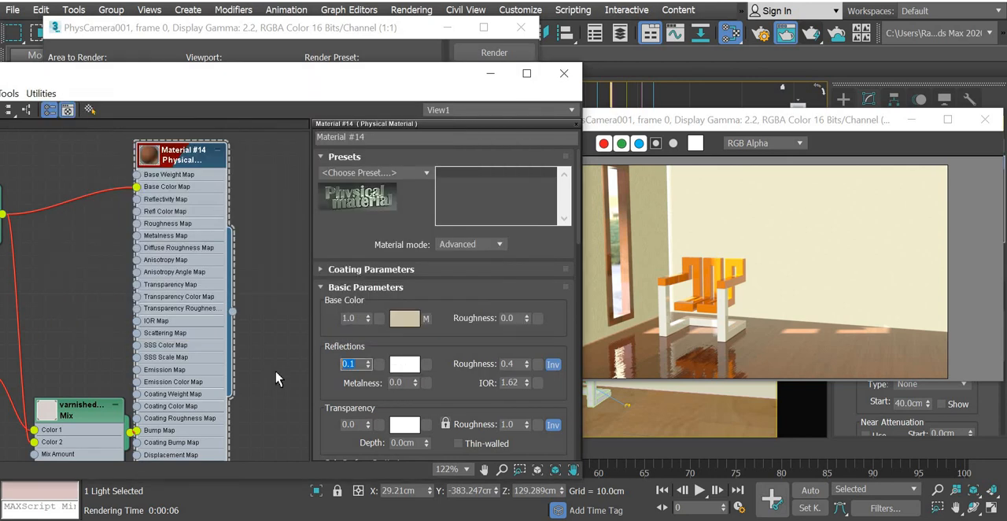
{"action": "left_click", "coordinate": [812, 34]}
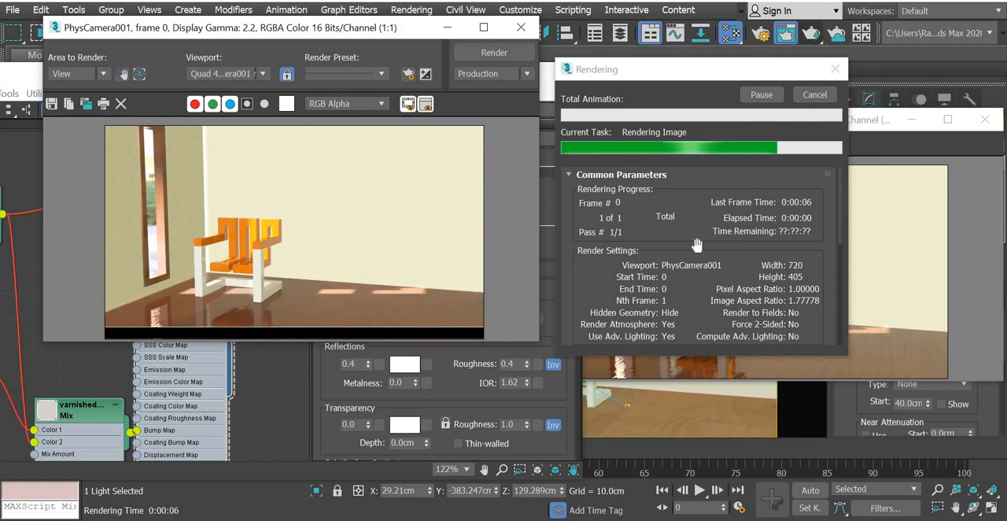
{"action": "left_click", "coordinate": [521, 29]}
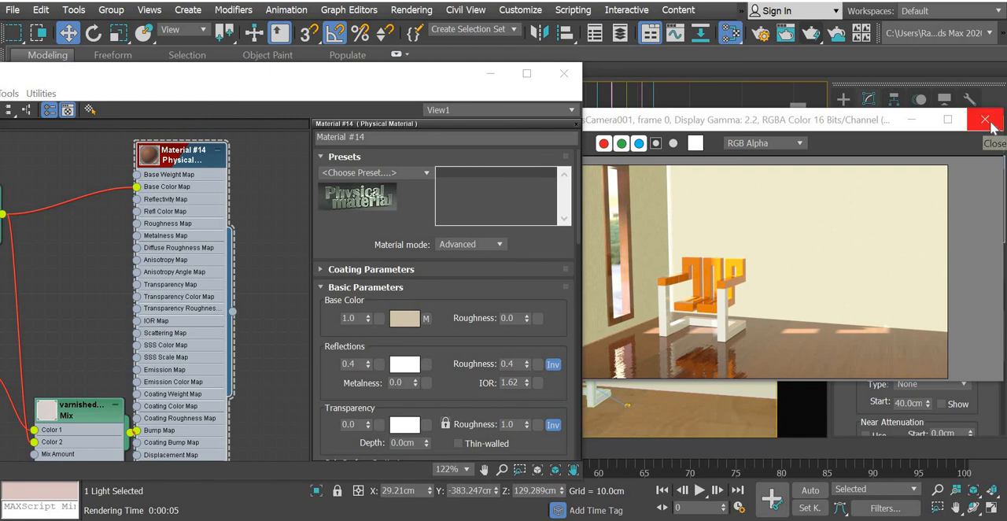
{"action": "left_click", "coordinate": [985, 120]}
{"action": "left_click", "coordinate": [985, 118]}
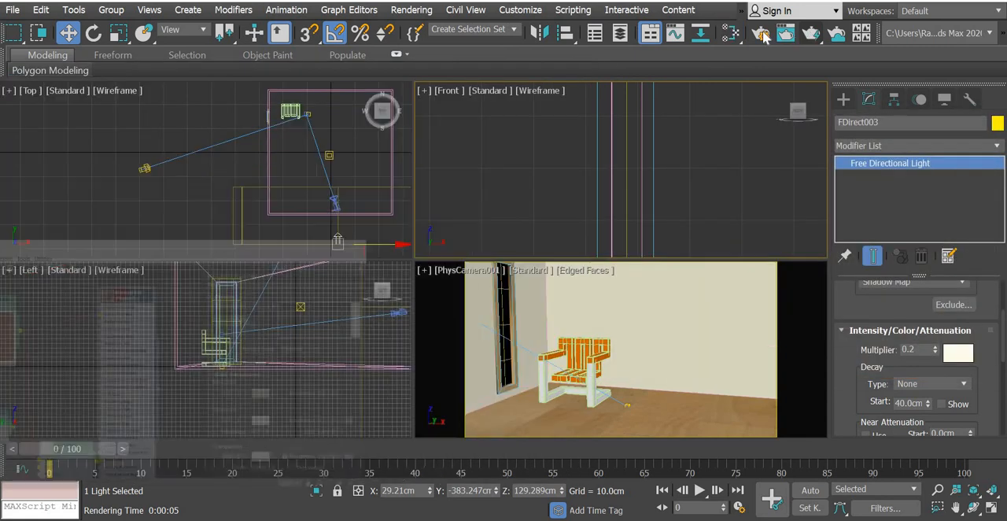
Set the render output size to 1280x720 in the render setup and close it.
{"action": "left_click", "coordinate": [761, 35]}
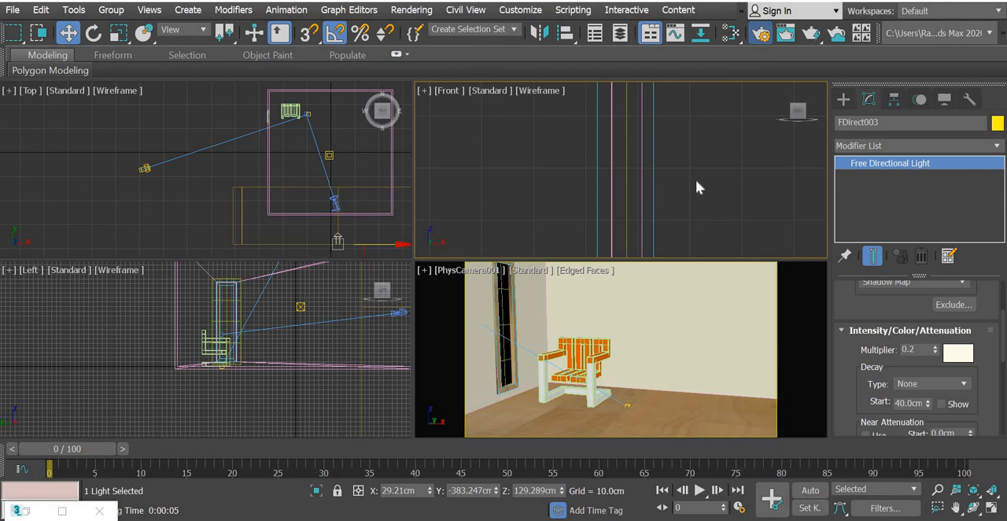
{"action": "left_click", "coordinate": [513, 409]}
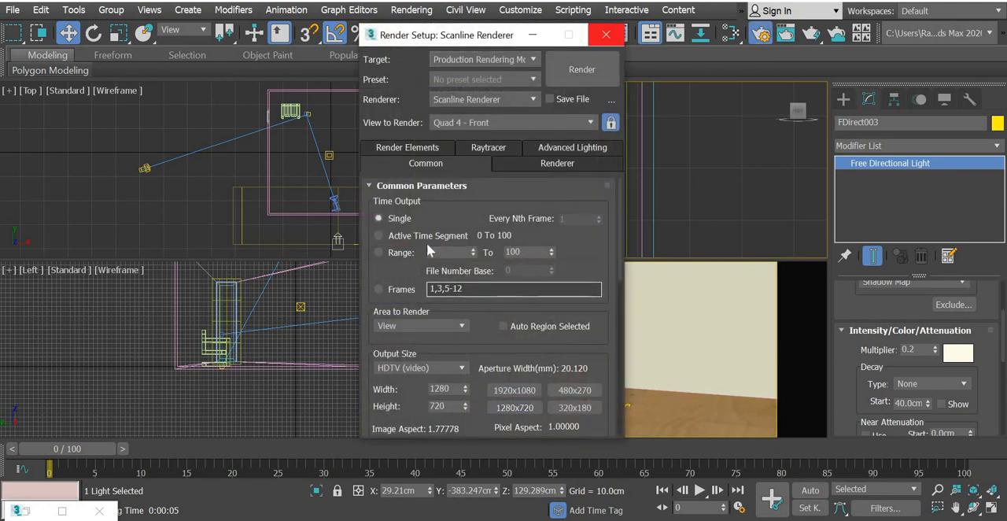
{"action": "left_click", "coordinate": [606, 36]}
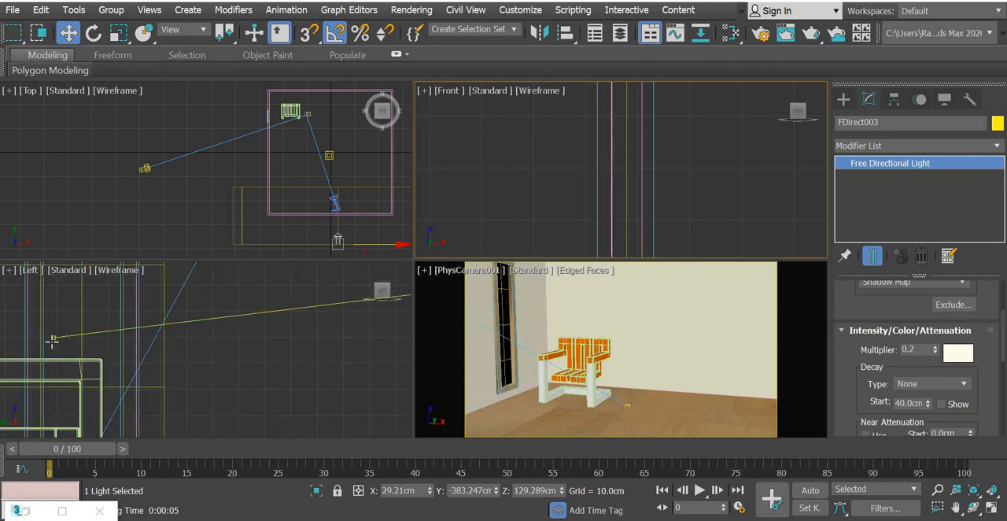
Lower the PhysCamera001 target about 25 cm in the Left view, render the camera view, and close the render window.
{"action": "left_click", "coordinate": [53, 336]}
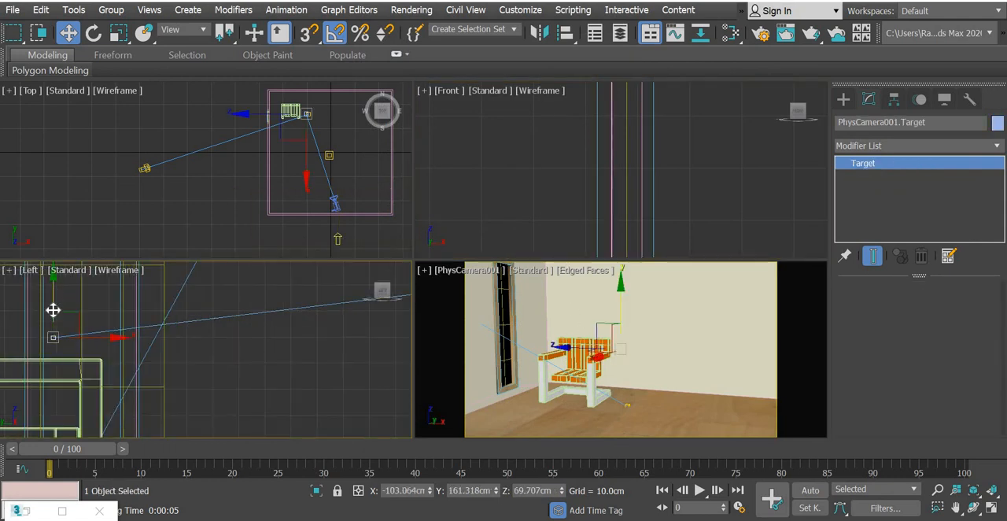
{"action": "left_click_drag", "start_coordinate": [52, 312], "coordinate": [50, 361]}
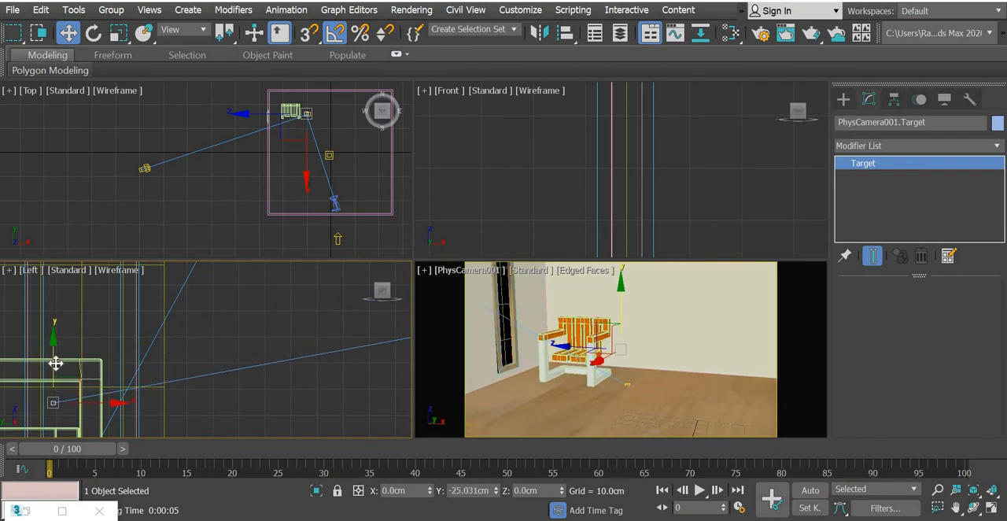
{"action": "left_click", "coordinate": [810, 32]}
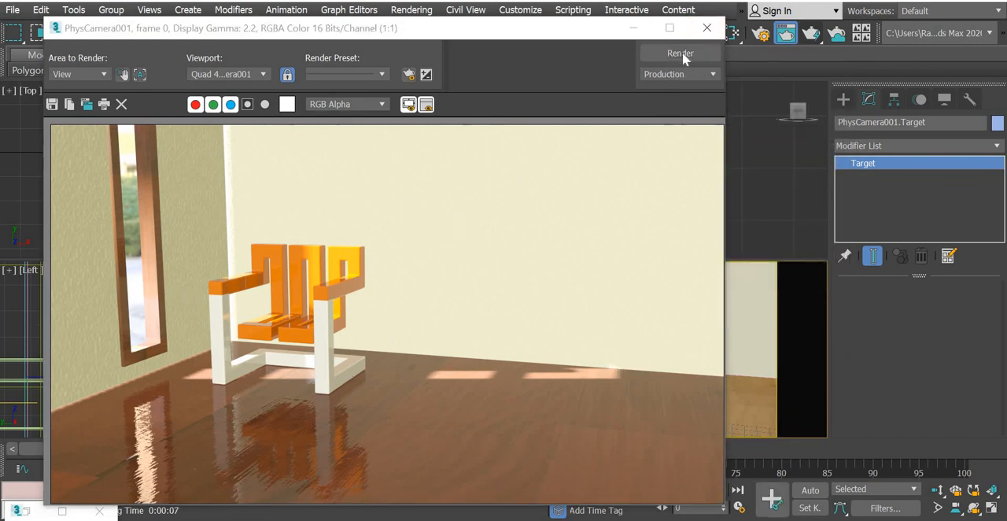
{"action": "left_click", "coordinate": [706, 28]}
Set the intensity multiplier of directional light FDirect003 below the room in the Top view to 0.15.
{"action": "left_click", "coordinate": [338, 239]}
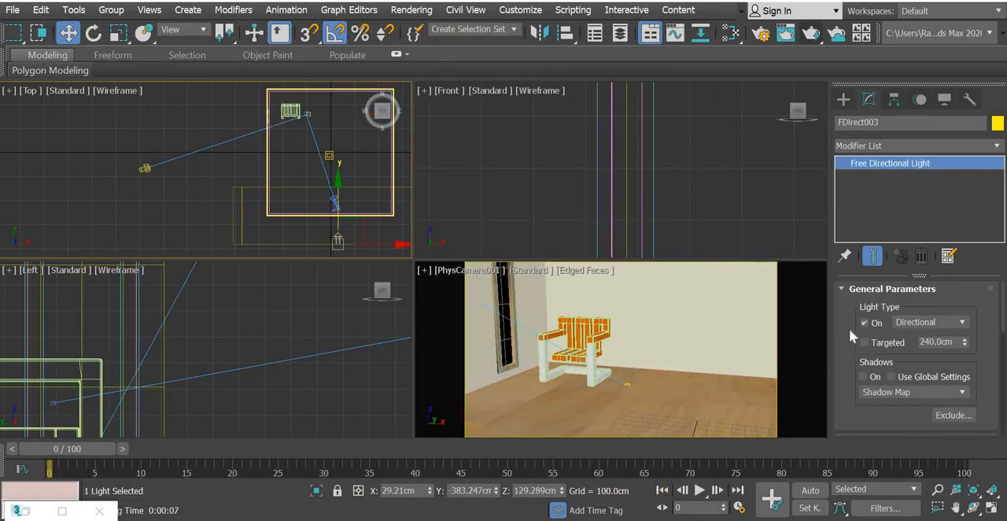
{"action": "scroll", "coordinate": [865, 294], "scroll_direction": "down", "scroll_amount": 5}
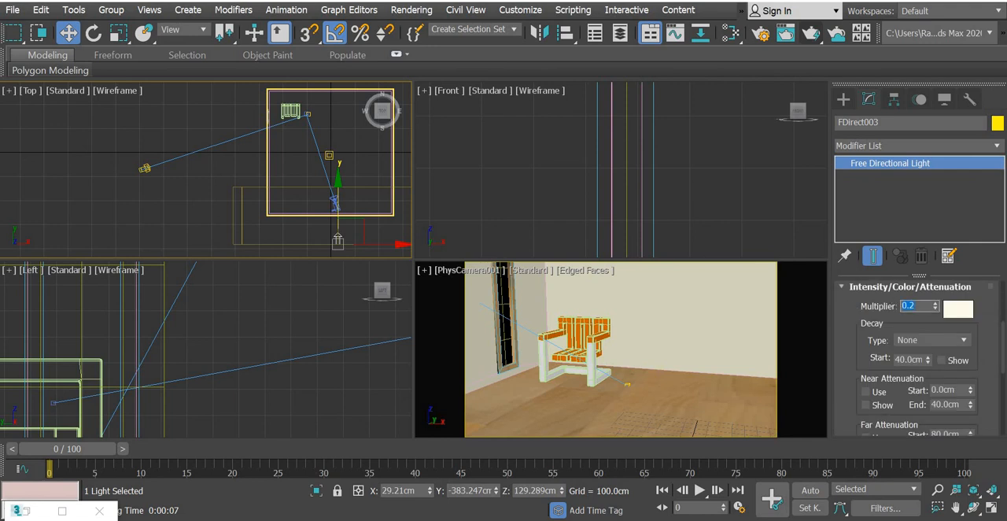
{"action": "key", "text": "Return"}
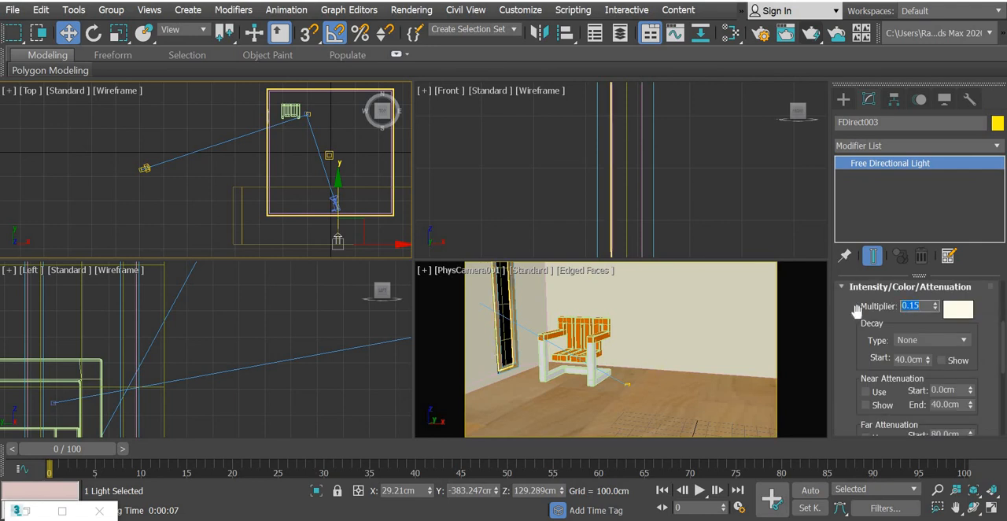
Set the intensity multiplier of directional light FDirect002 beside the room to 0.075 and render the camera view.
{"action": "middle_click_drag", "start_coordinate": [397, 153], "coordinate": [291, 155]}
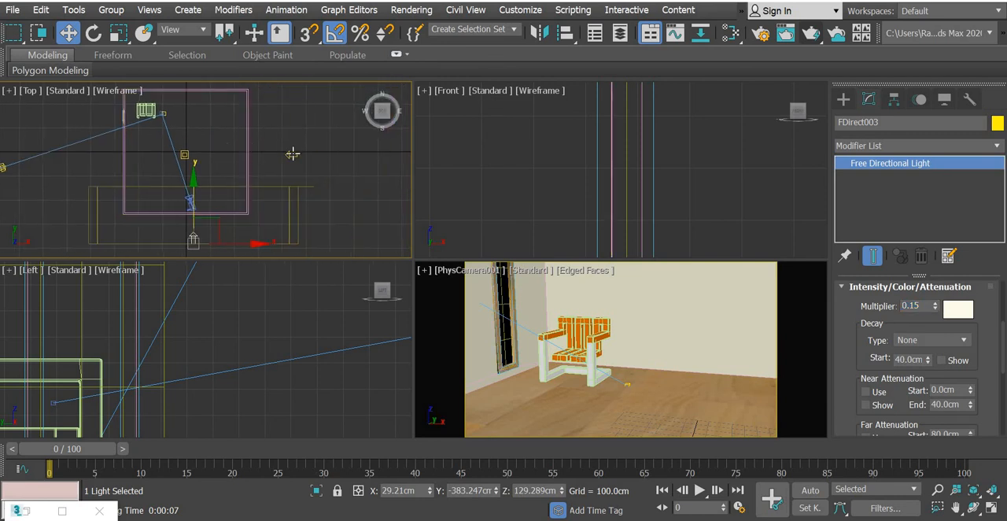
{"action": "left_click", "coordinate": [291, 154]}
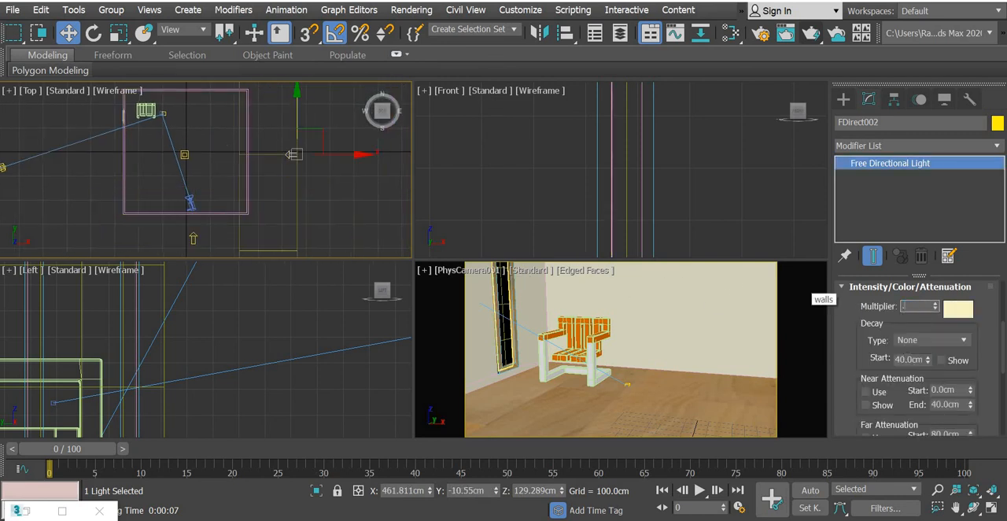
{"action": "key", "text": "Return"}
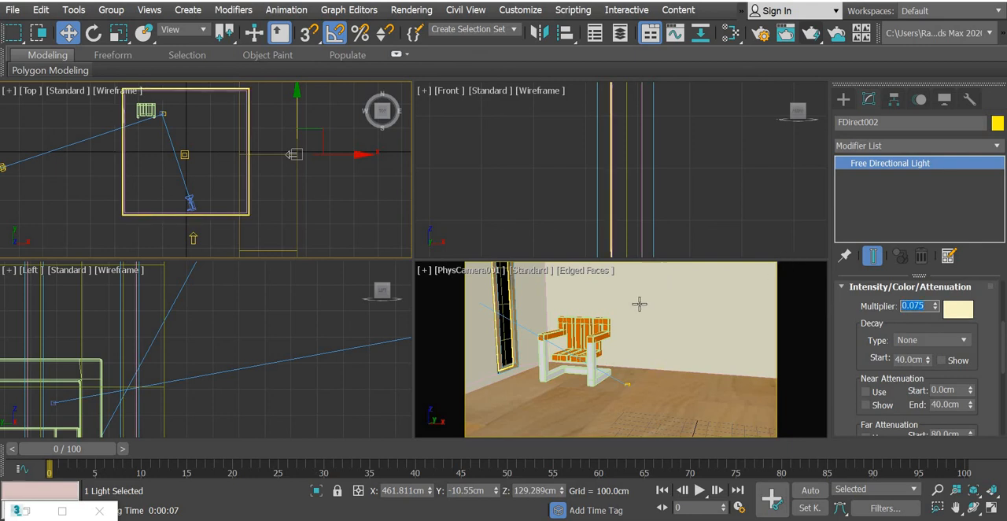
{"action": "left_click", "coordinate": [810, 31]}
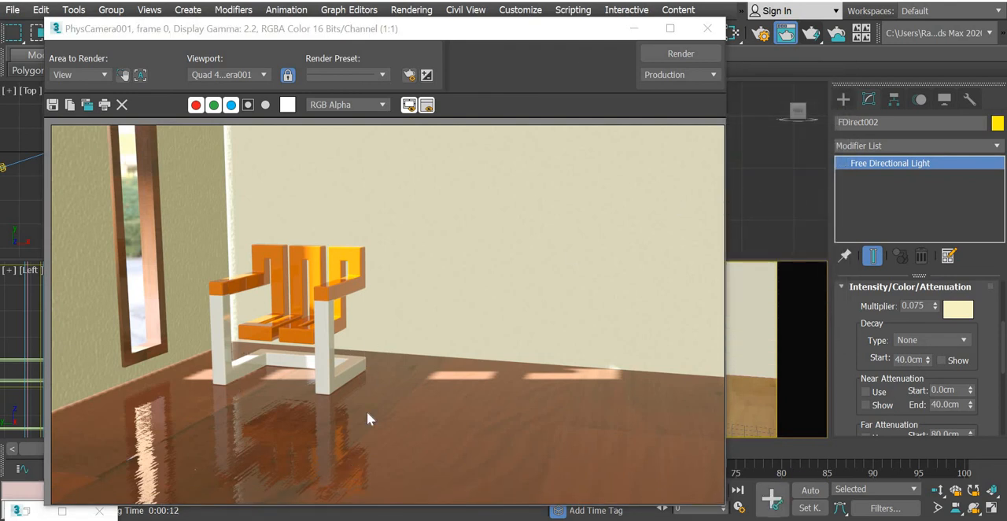
Save the rendered image as a JPEG file named room in the chair folder inside 3d modelling, accepting the default JPEG quality settings.
{"action": "left_click", "coordinate": [52, 104]}
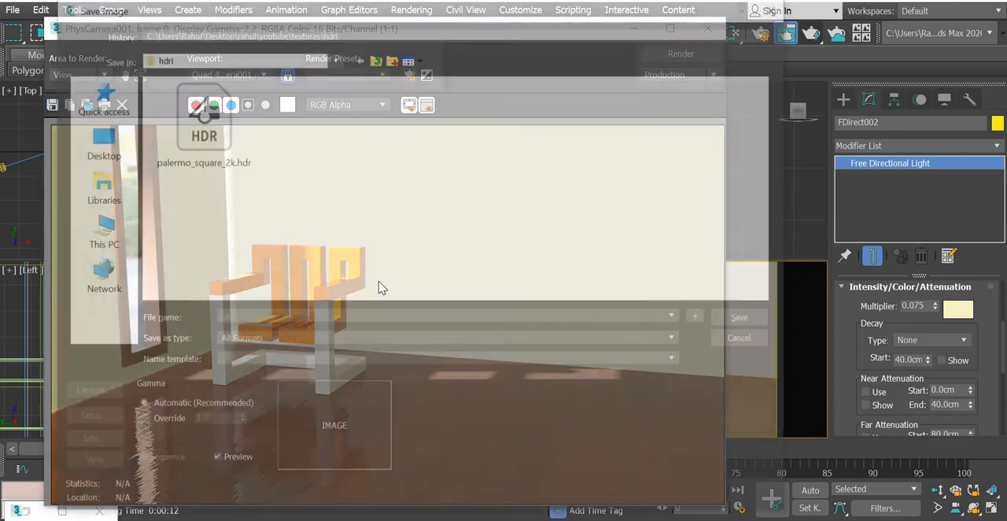
{"action": "left_click", "coordinate": [255, 340]}
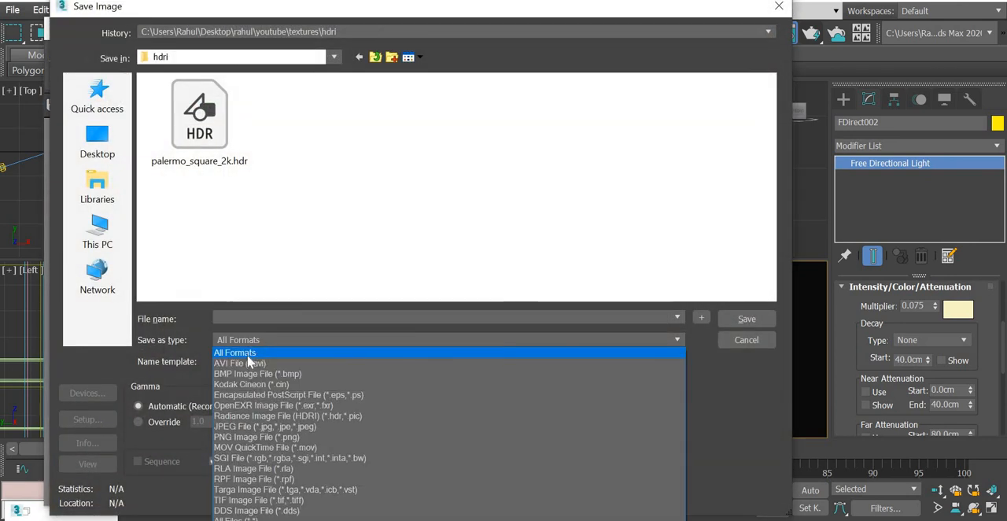
{"action": "left_click", "coordinate": [236, 427]}
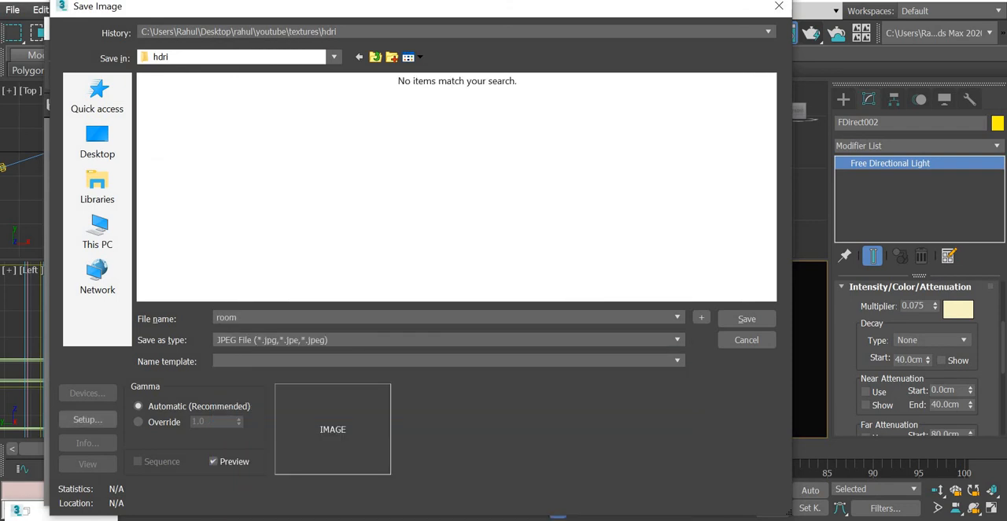
{"action": "left_click", "coordinate": [98, 142]}
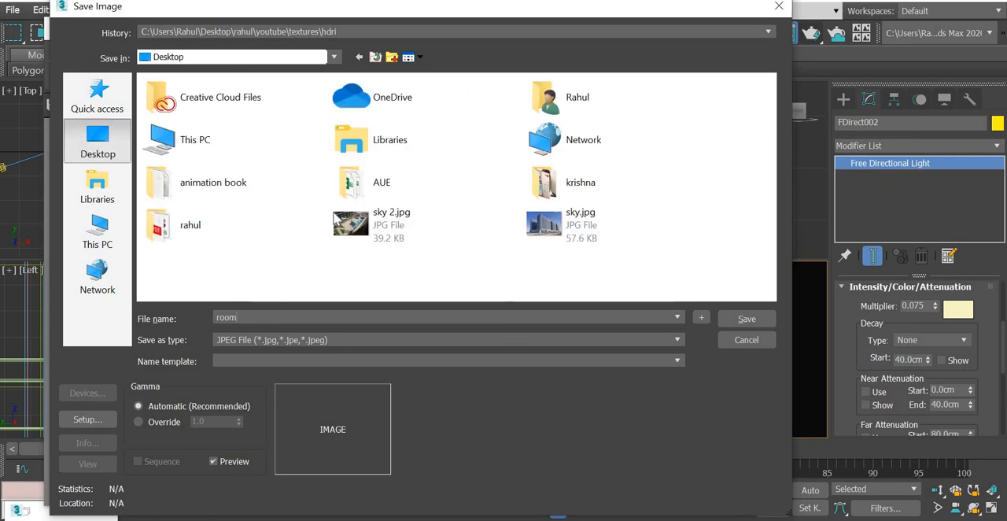
{"action": "double_click", "coordinate": [196, 233]}
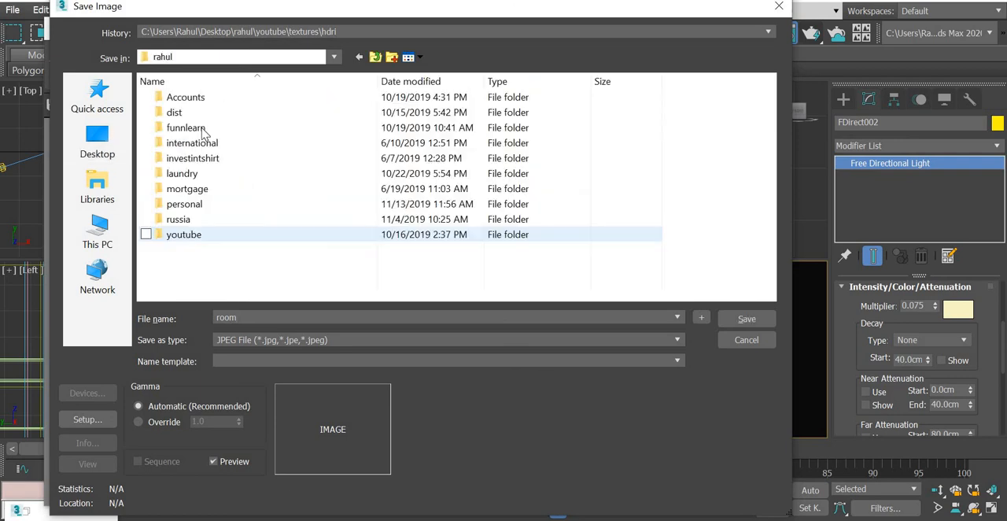
{"action": "double_click", "coordinate": [182, 234]}
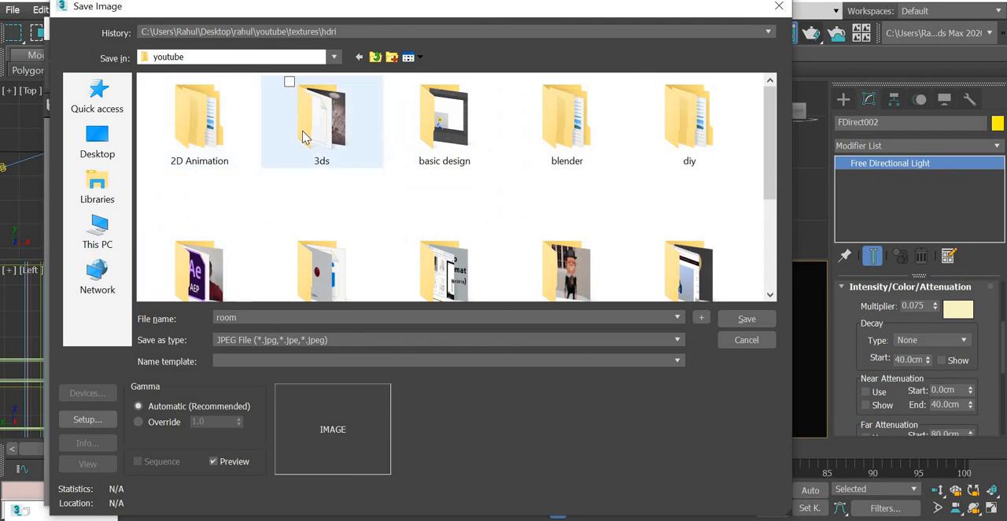
{"action": "double_click", "coordinate": [275, 118]}
{"action": "double_click", "coordinate": [228, 101]}
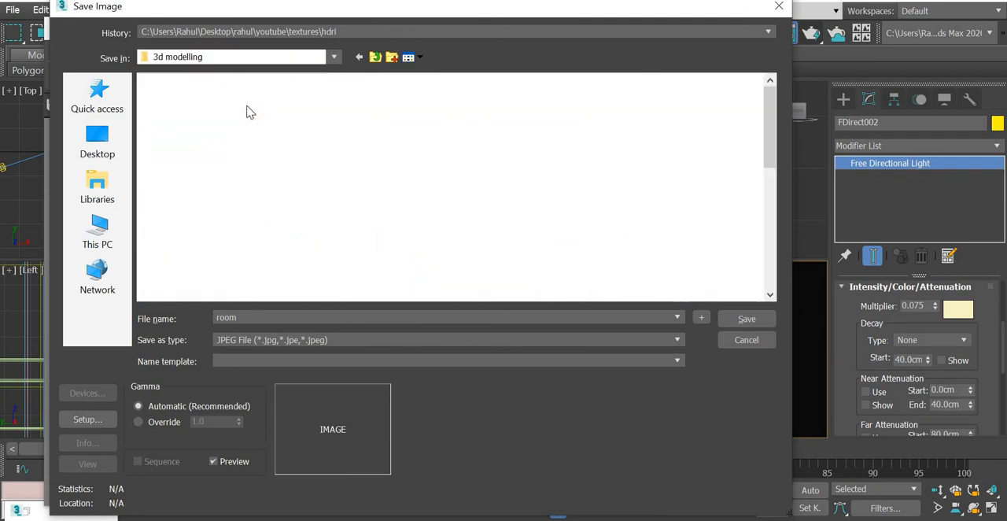
{"action": "double_click", "coordinate": [195, 119]}
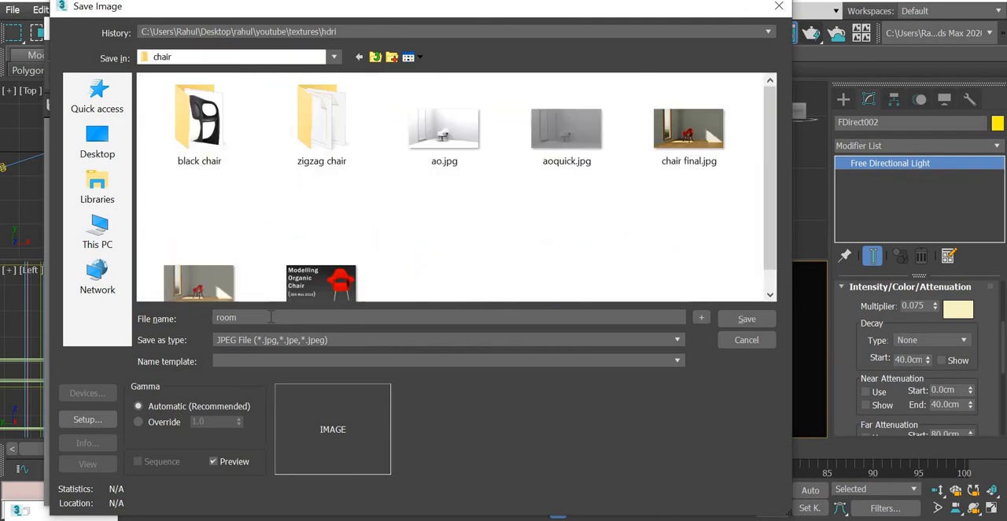
{"action": "left_click", "coordinate": [747, 320]}
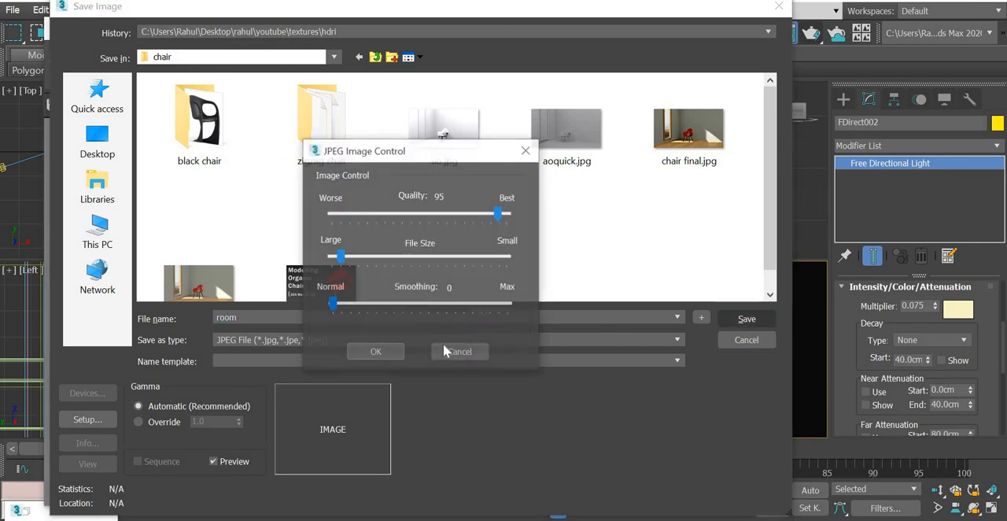
{"action": "left_click", "coordinate": [389, 352]}
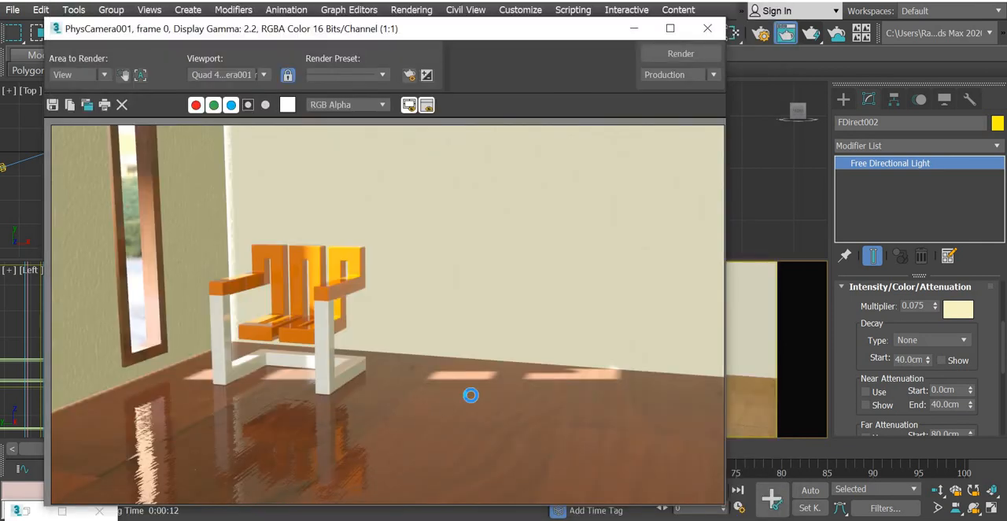